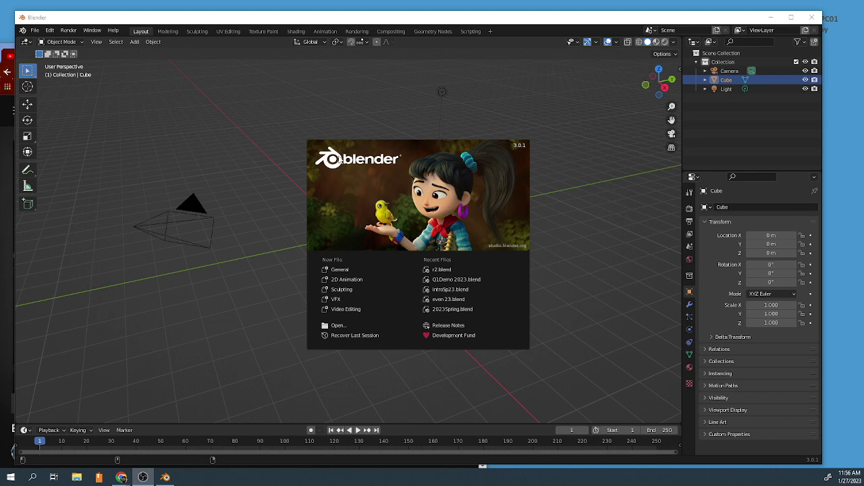
# Look at the snowman tutorial video in the Chrome browser window, and return to Blender
pyautogui.click(9, 50)
pyautogui.moveTo(206, 54); pyautogui.dragTo(215, 37)
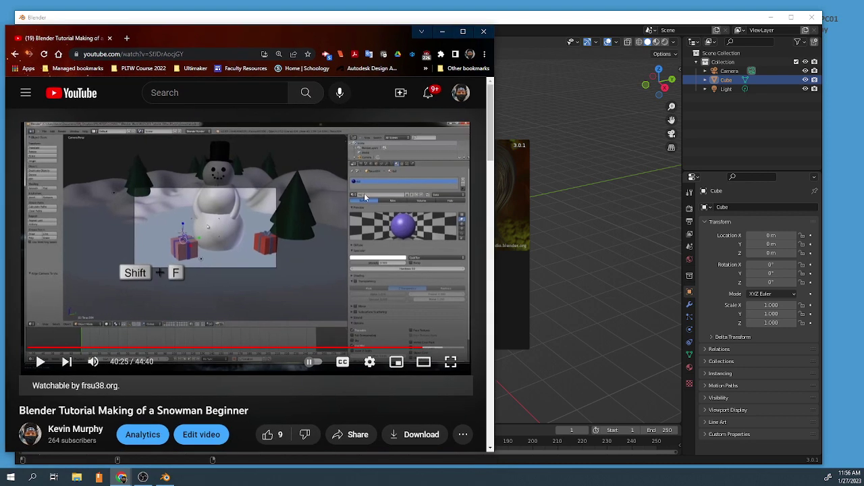
pyautogui.click(571, 19)
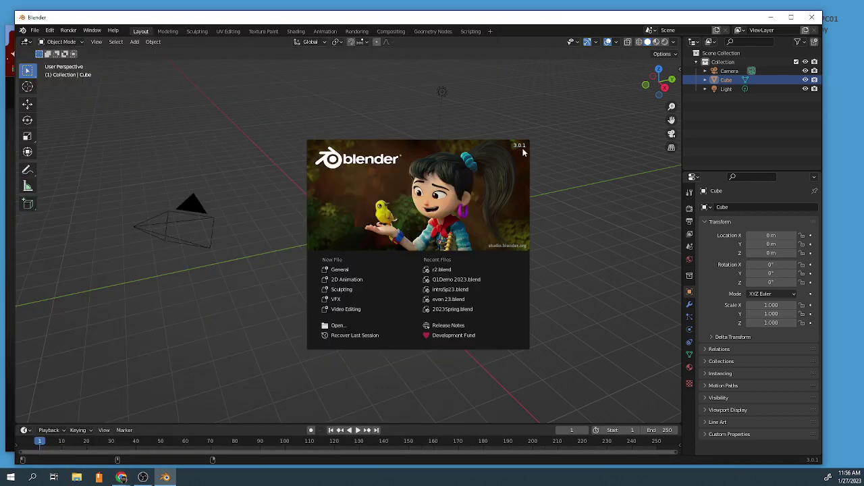
# Dismiss the splash screen and delete the default cube from the scene
pyautogui.click(252, 163)
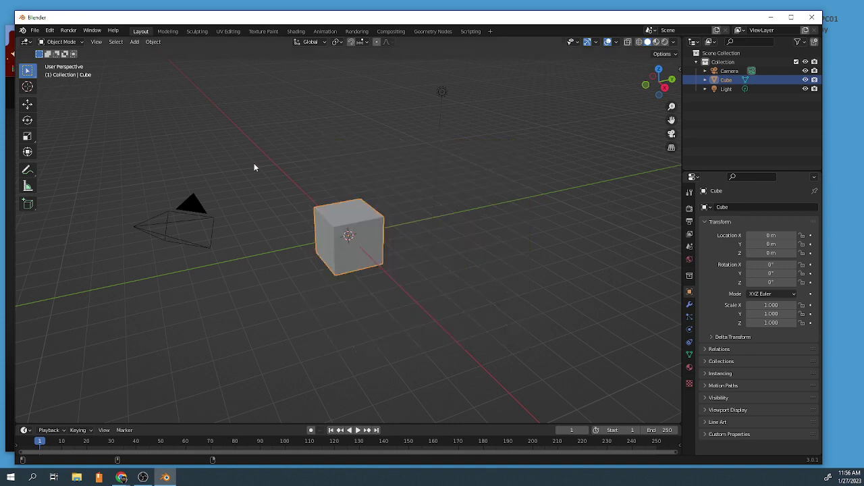
pyautogui.rightClick(337, 213)
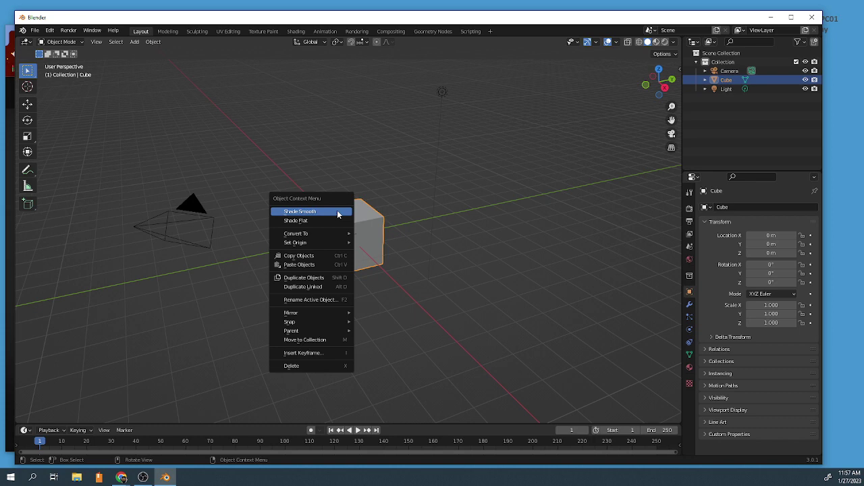
pyautogui.click(309, 364)
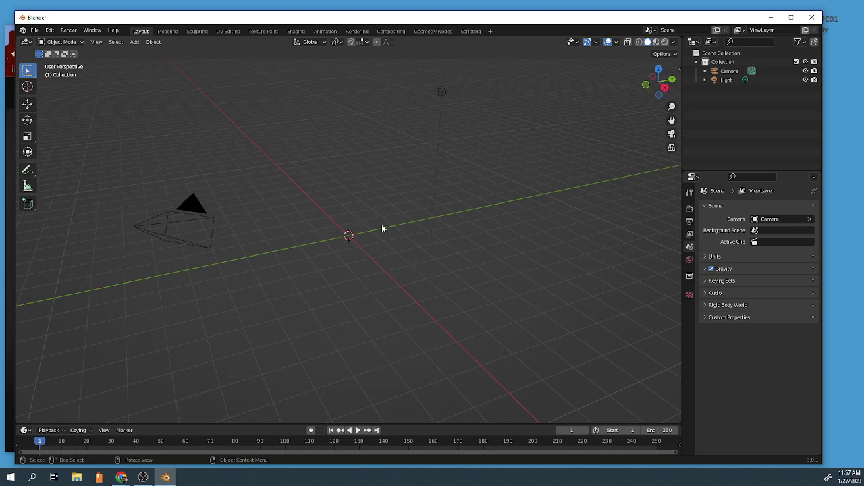
# Add a UV sphere with 49 segments and 26 rings at the origin
pyautogui.click(135, 42)
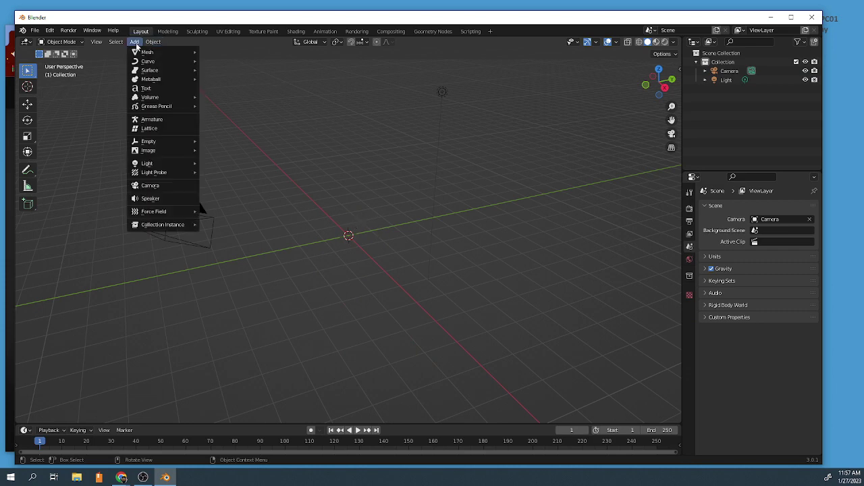
pyautogui.moveTo(149, 52)
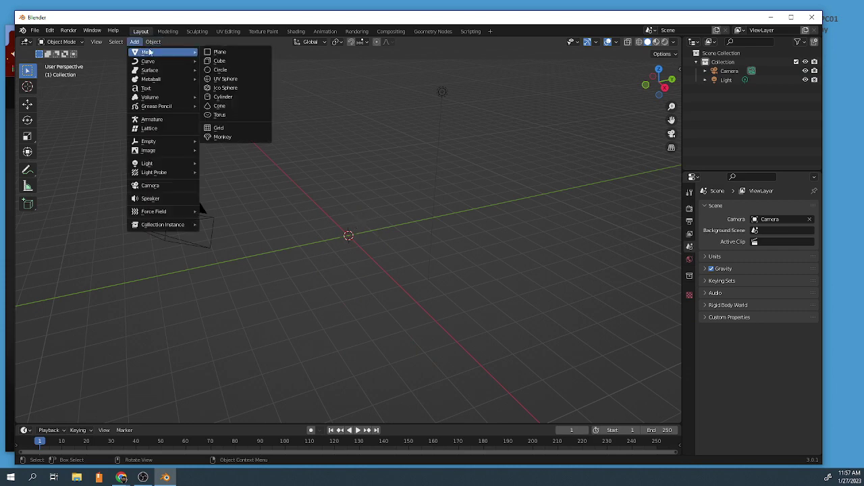
pyautogui.click(230, 78)
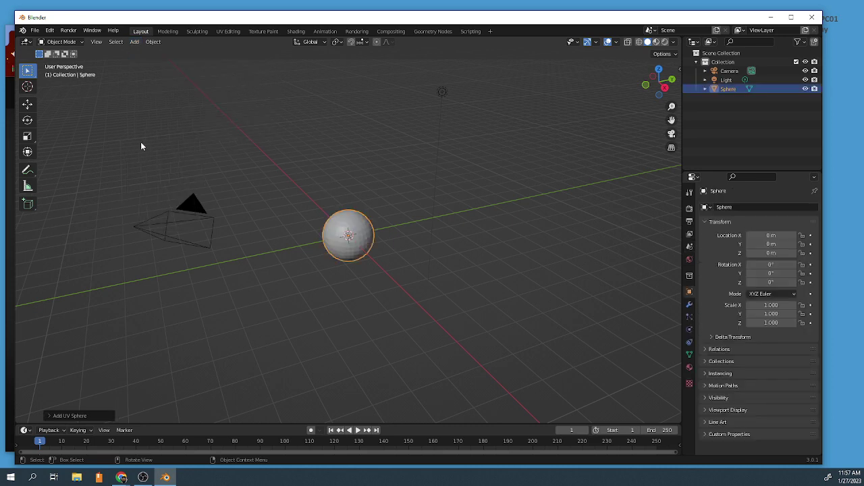
pyautogui.click(50, 417)
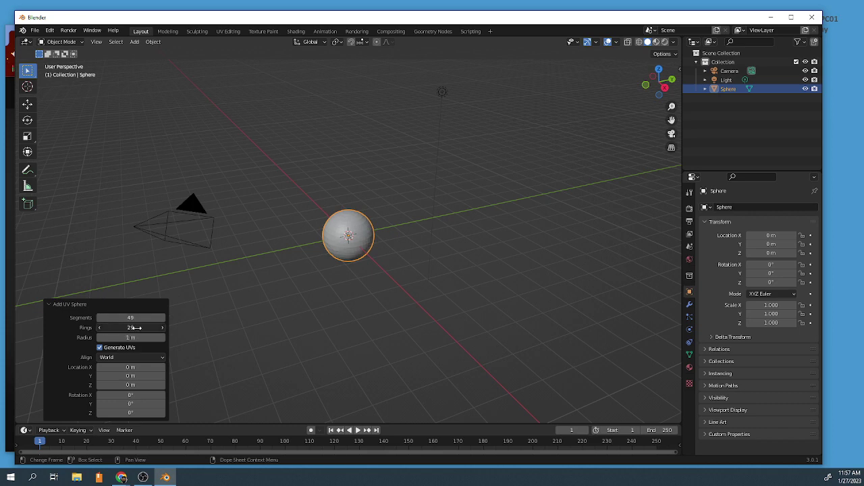
pyautogui.moveTo(135, 328); pyautogui.dragTo(137, 327)
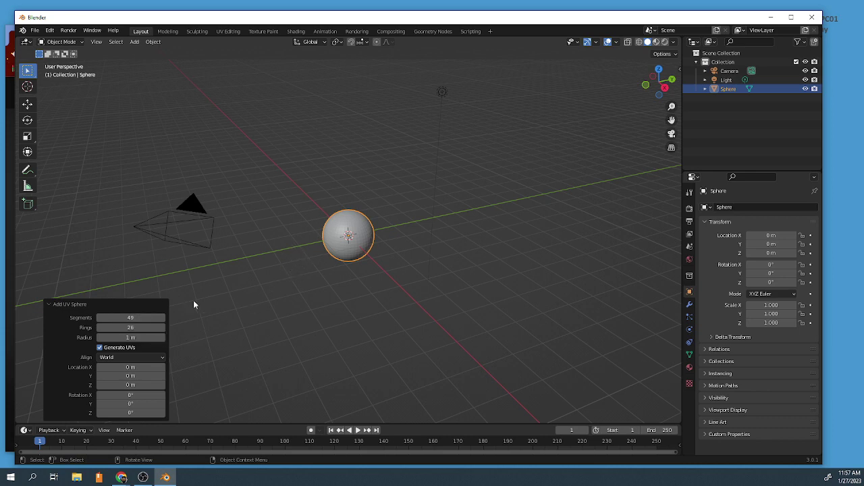
pyautogui.click(52, 304)
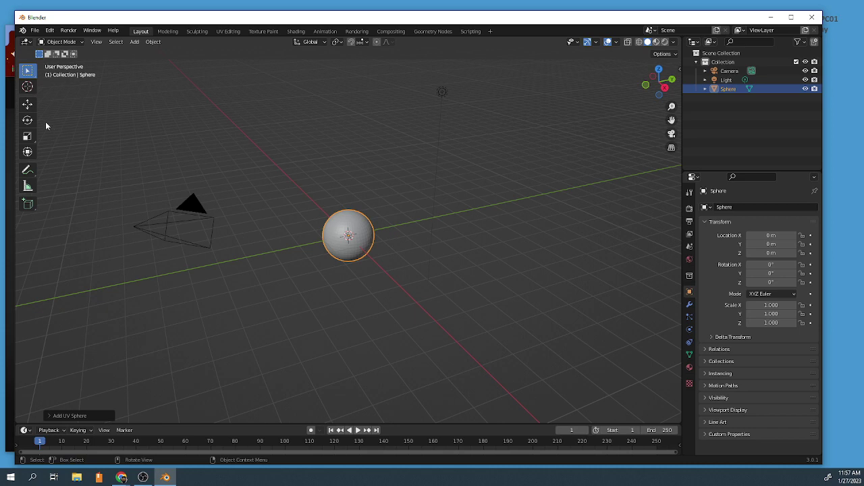
# Move the sphere up along Z to about 1.08 m so it rests on the ground grid
pyautogui.click(28, 104)
pyautogui.press('/')
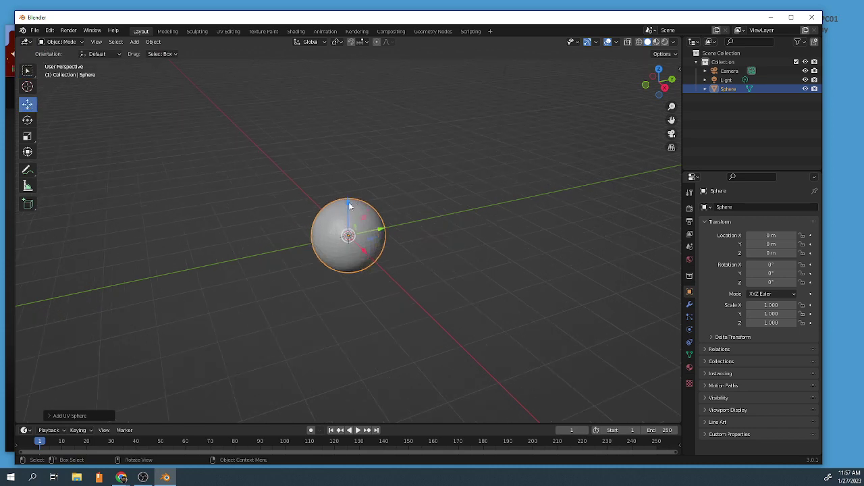
pyautogui.moveTo(349, 201)
pyautogui.mouseDown(button='middle')
pyautogui.moveTo(315, 192)
pyautogui.moveTo(342, 202)
pyautogui.moveTo(335, 204)
pyautogui.mouseUp(button='middle')
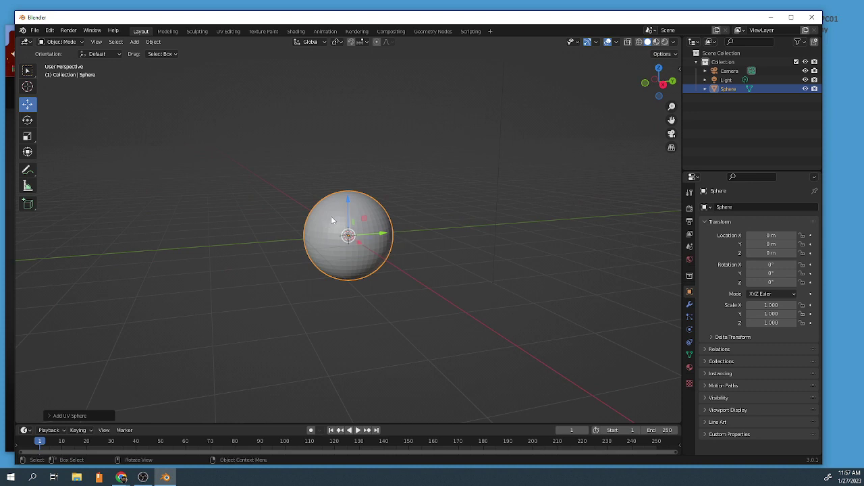
pyautogui.moveTo(347, 199); pyautogui.dragTo(345, 153)
pyautogui.moveTo(345, 153); pyautogui.dragTo(353, 193, button='middle')
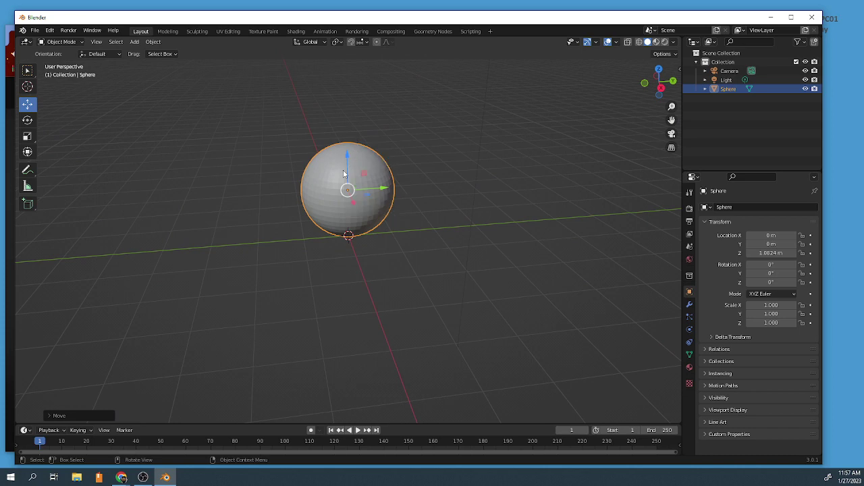
# Duplicate the sphere in place and raise the copy along Z to about 2.27 m
pyautogui.hotkey('shift', 'd')
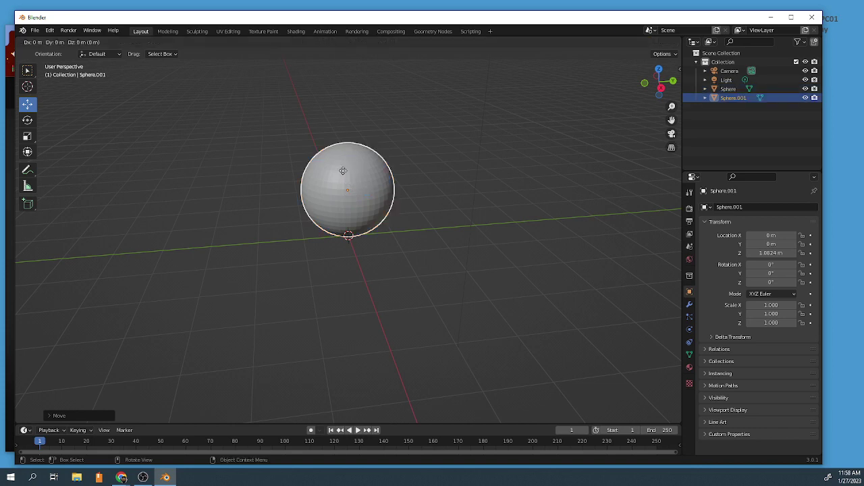
pyautogui.click(343, 171)
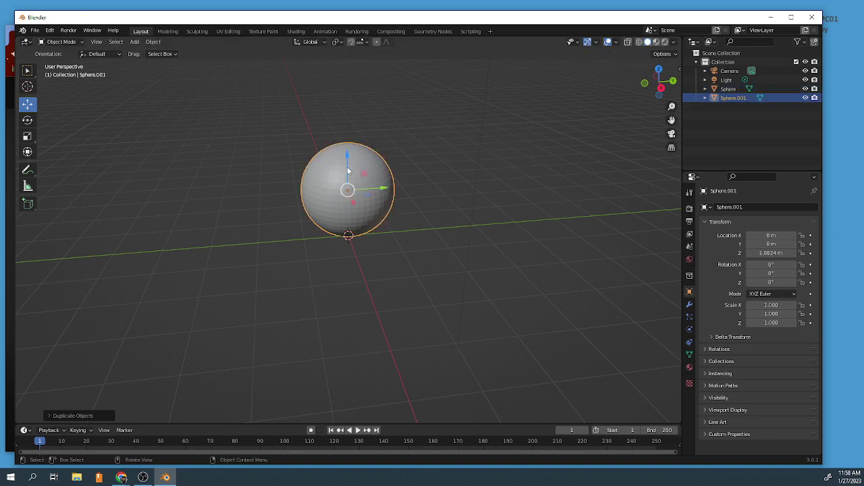
pyautogui.moveTo(349, 158); pyautogui.dragTo(346, 101)
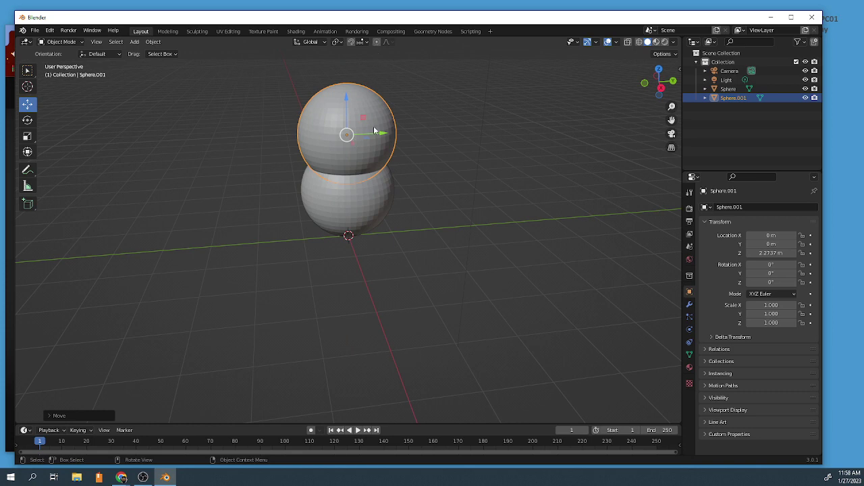
# Scale the upper sphere down to about 0.8 of its size as the snowman's middle section
pyautogui.moveTo(384, 128); pyautogui.dragTo(367, 110, button='middle')
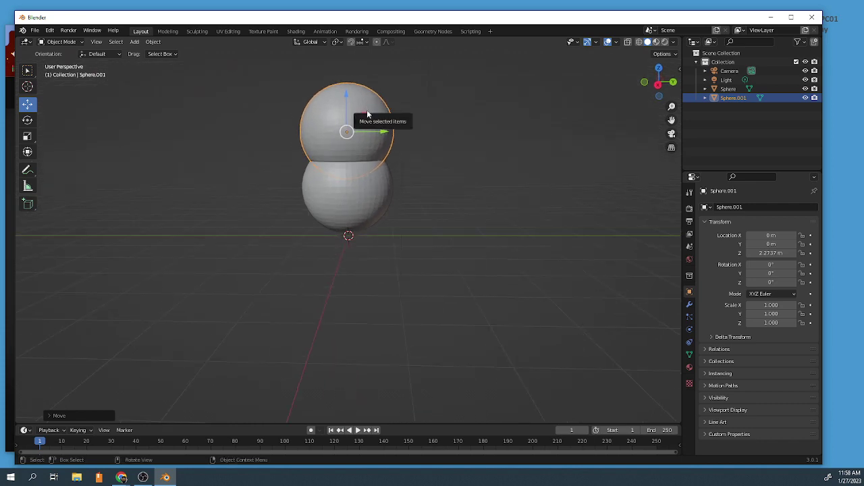
pyautogui.keyDown('shift'); pyautogui.moveTo(366, 111); pyautogui.dragTo(357, 189, button='middle'); pyautogui.keyUp('shift')
pyautogui.scroll(2, 370, 161)
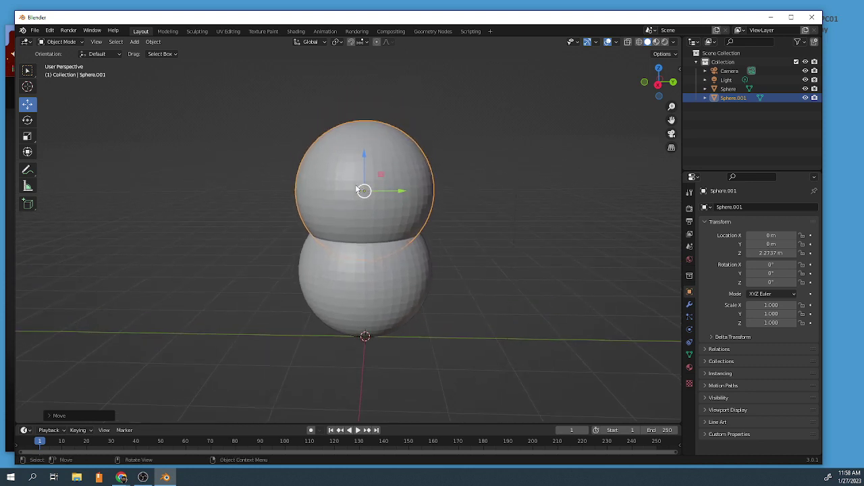
pyautogui.keyDown('shift'); pyautogui.moveTo(370, 213); pyautogui.dragTo(353, 227, button='middle'); pyautogui.keyUp('shift')
pyautogui.moveTo(351, 193)
pyautogui.mouseDown(button='middle')
pyautogui.moveTo(472, 192)
pyautogui.moveTo(338, 199)
pyautogui.moveTo(418, 196)
pyautogui.moveTo(349, 183)
pyautogui.moveTo(361, 187)
pyautogui.mouseUp(button='middle')
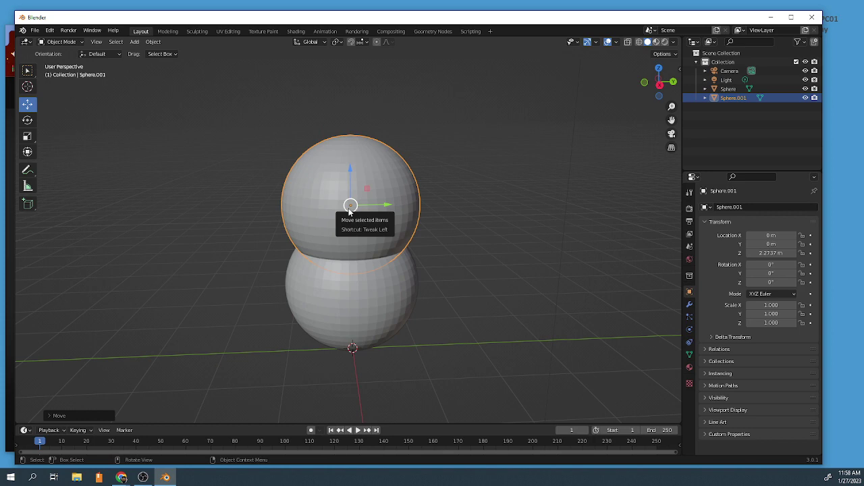
pyautogui.press('s')
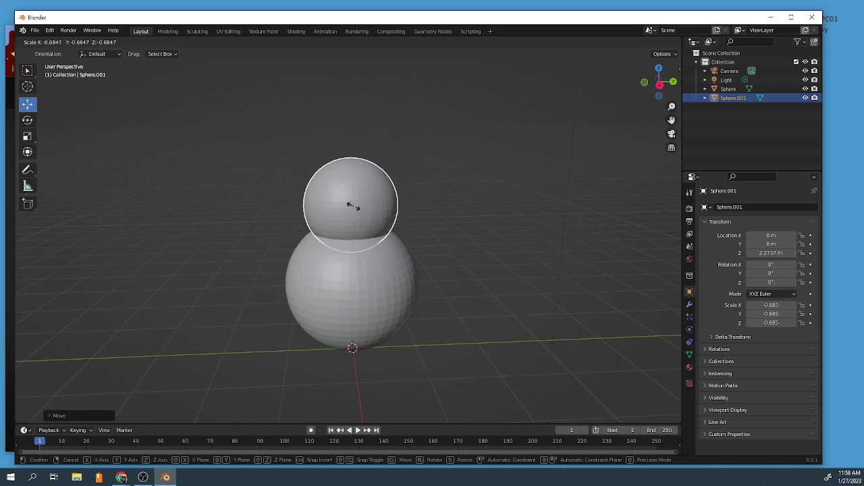
pyautogui.click(353, 208)
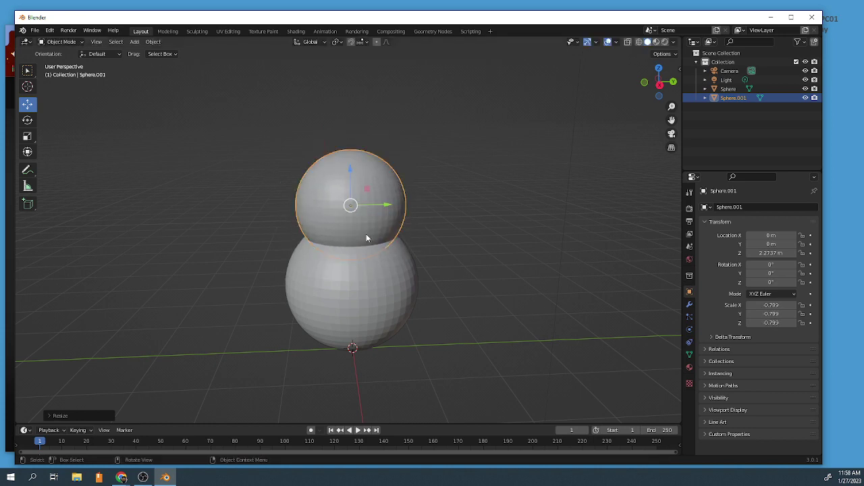
# Duplicate the middle sphere and raise the copy along Z to about 3.03 m for the head
pyautogui.hotkey('shift', 'd')
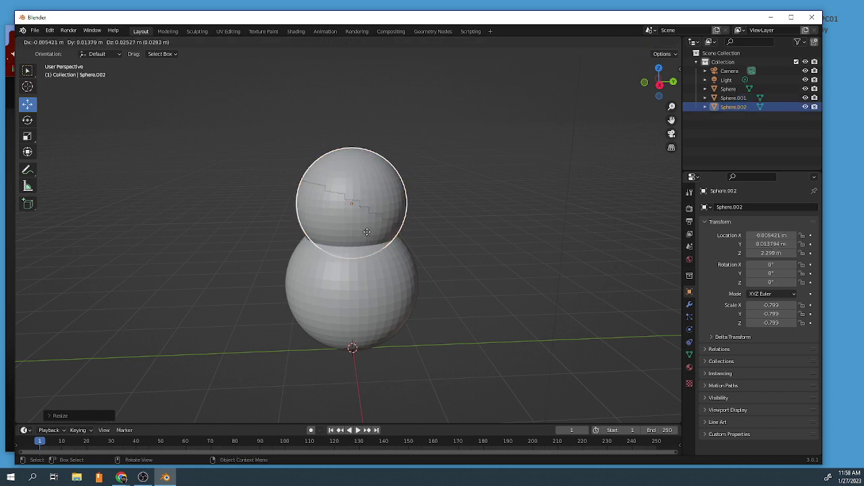
pyautogui.rightClick(367, 234)
pyautogui.moveTo(354, 170); pyautogui.dragTo(355, 112)
# Shrink the head sphere to a scale of about 0.63 and raise it to about 3.25 m on Z
pyautogui.press('s')
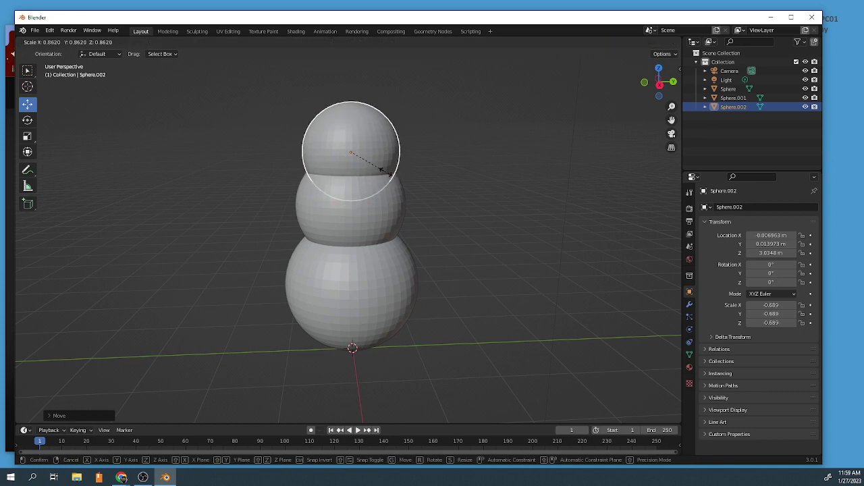
pyautogui.click(389, 173)
pyautogui.moveTo(353, 123)
pyautogui.mouseDown()
pyautogui.moveTo(350, 103)
pyautogui.moveTo(351, 111)
pyautogui.mouseUp()
pyautogui.press('s')
pyautogui.click(355, 118)
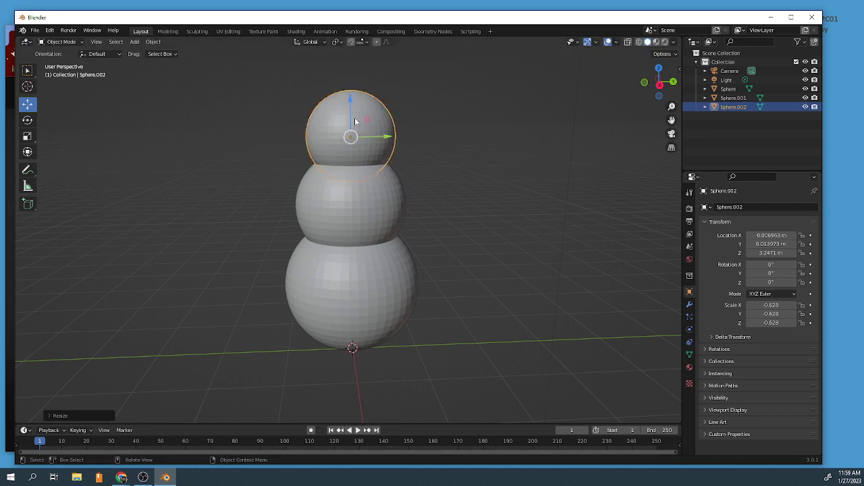
pyautogui.click(353, 120)
# Add a cylinder mesh for the hat and raise it along Z to about 3.89 m at the head
pyautogui.moveTo(339, 176); pyautogui.dragTo(405, 151, button='middle')
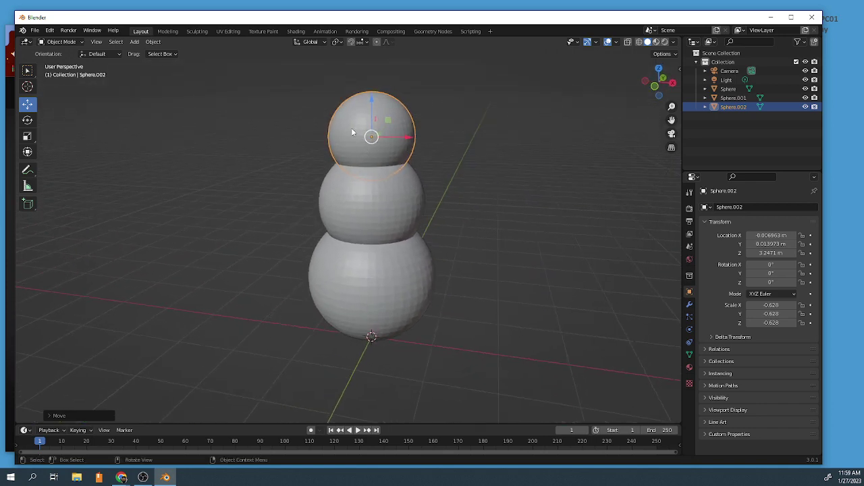
pyautogui.moveTo(382, 83); pyautogui.dragTo(380, 88, button='middle')
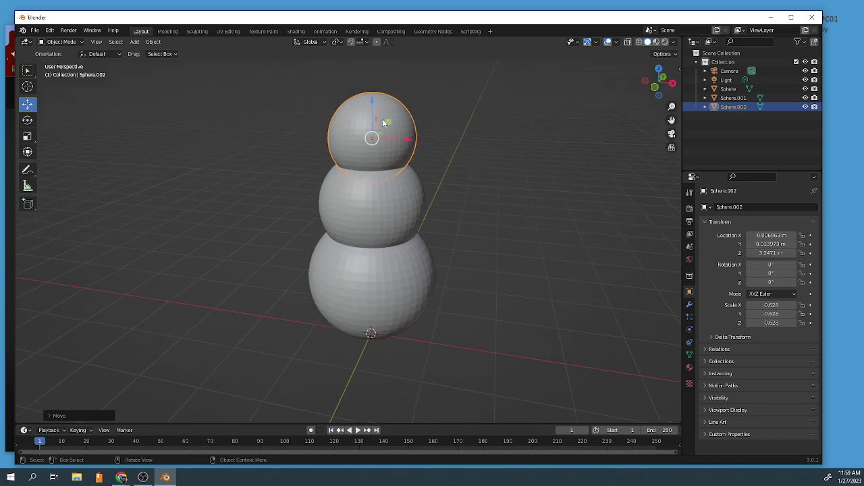
pyautogui.keyDown('shift'); pyautogui.moveTo(386, 108); pyautogui.dragTo(365, 163, button='middle'); pyautogui.keyUp('shift')
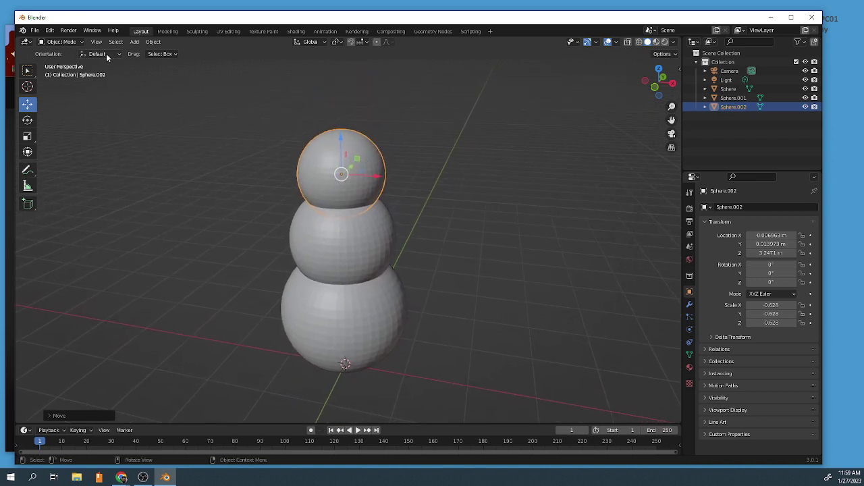
pyautogui.click(134, 45)
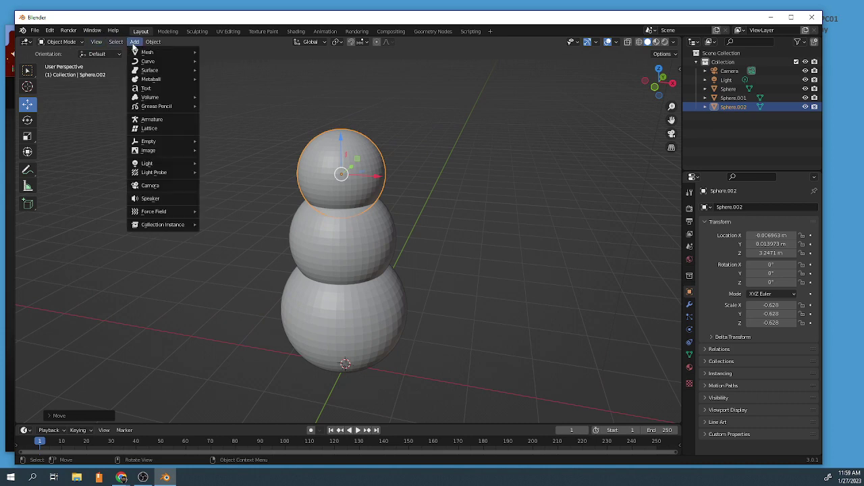
pyautogui.moveTo(147, 53)
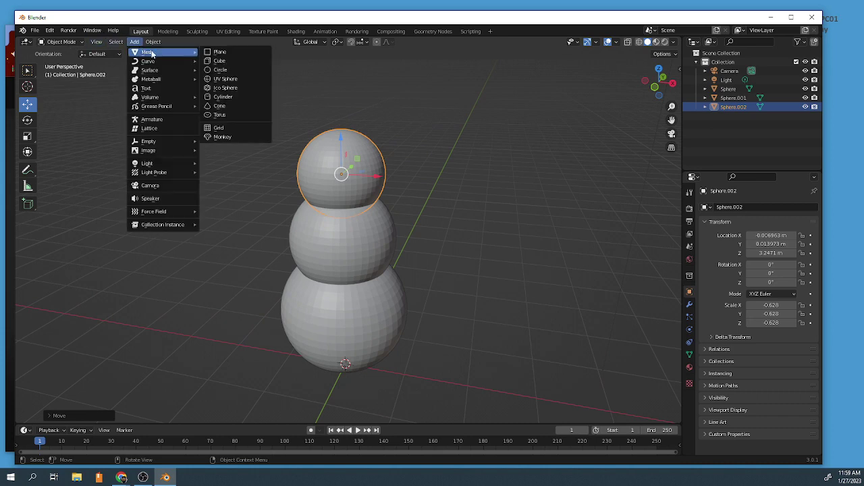
pyautogui.click(220, 97)
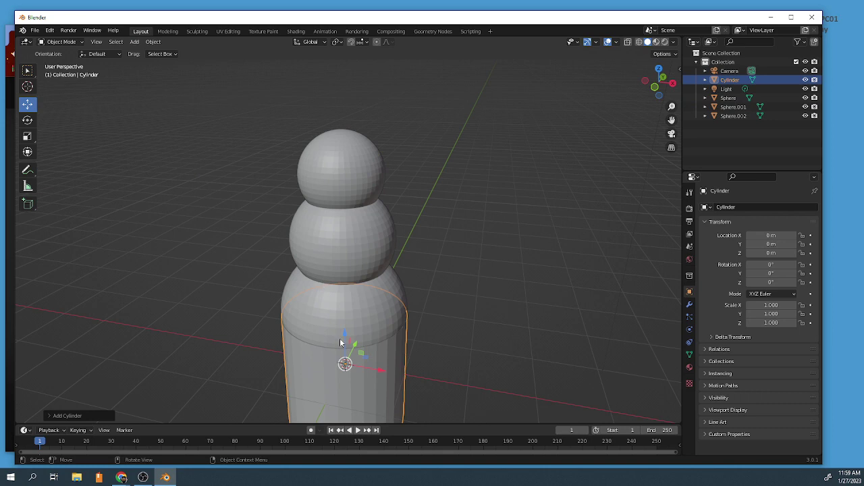
pyautogui.moveTo(345, 334); pyautogui.dragTo(343, 126)
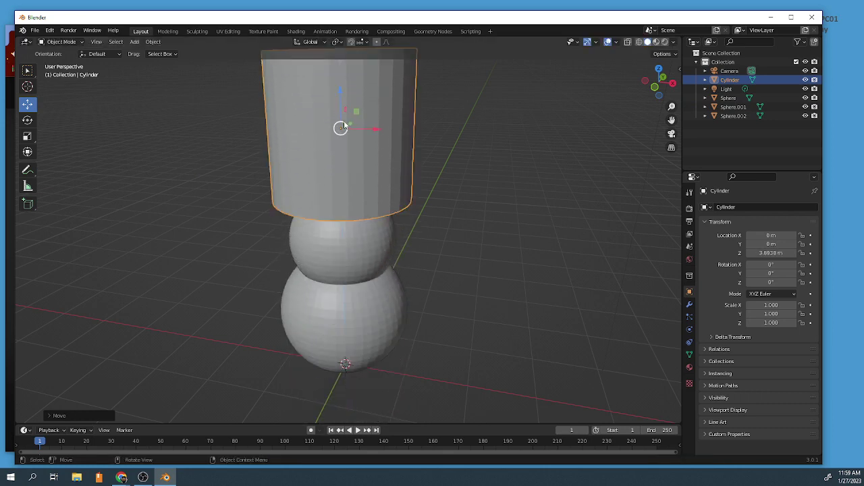
# Scale the hat cylinder to about 0.39 and raise it along Z to about 4.06 m, onto the head
pyautogui.press('s')
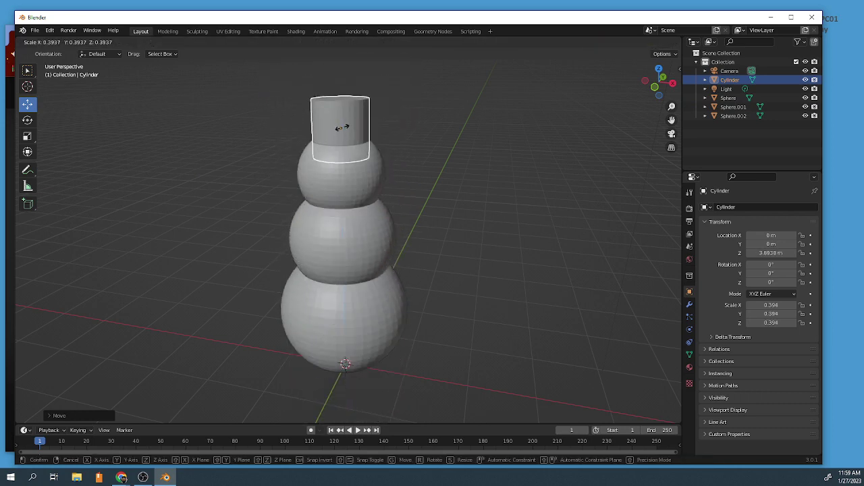
pyautogui.click(342, 128)
pyautogui.press('g')
pyautogui.press('z')
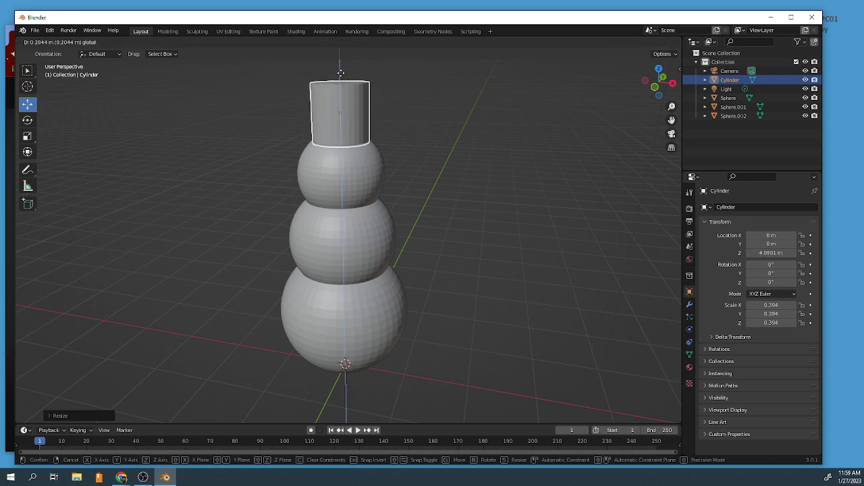
pyautogui.click(341, 77)
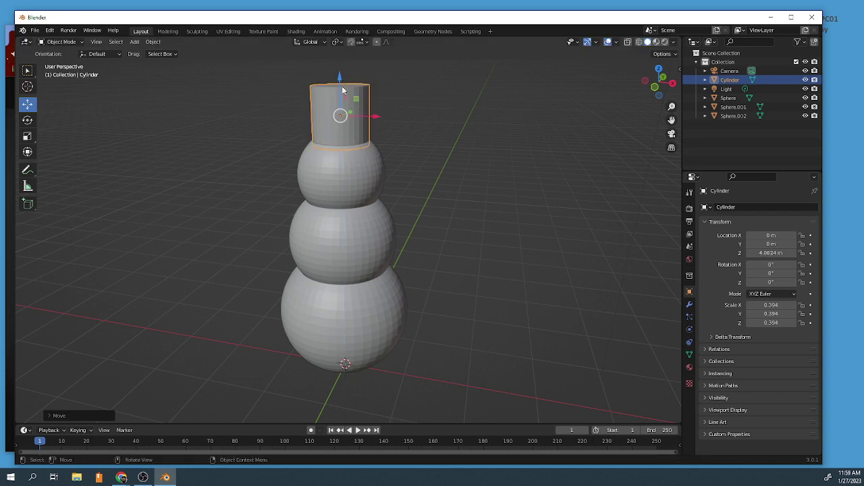
# Shift the hat cylinder along Y to about 0.014 m so it sits centred over the head
pyautogui.moveTo(345, 125)
pyautogui.mouseDown(button='middle')
pyautogui.moveTo(330, 126)
pyautogui.moveTo(341, 128)
pyautogui.mouseUp(button='middle')
pyautogui.press('g')
pyautogui.press('y')
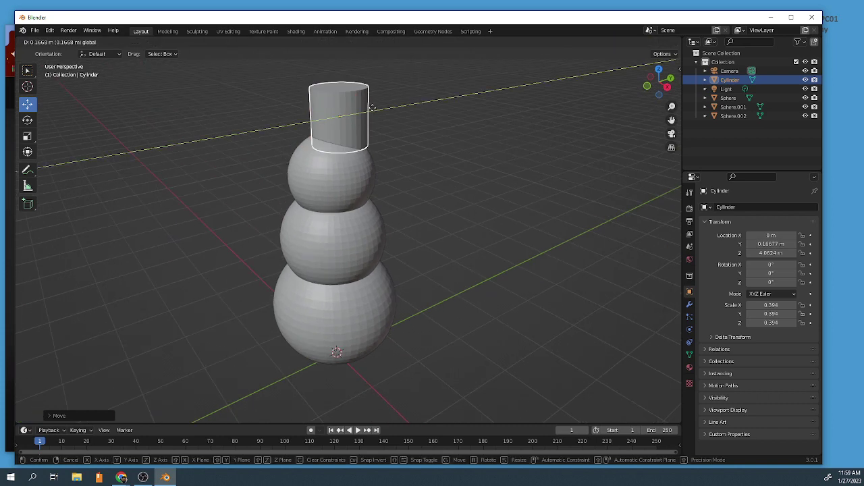
pyautogui.click(359, 111)
pyautogui.moveTo(335, 143); pyautogui.dragTo(366, 144, button='middle')
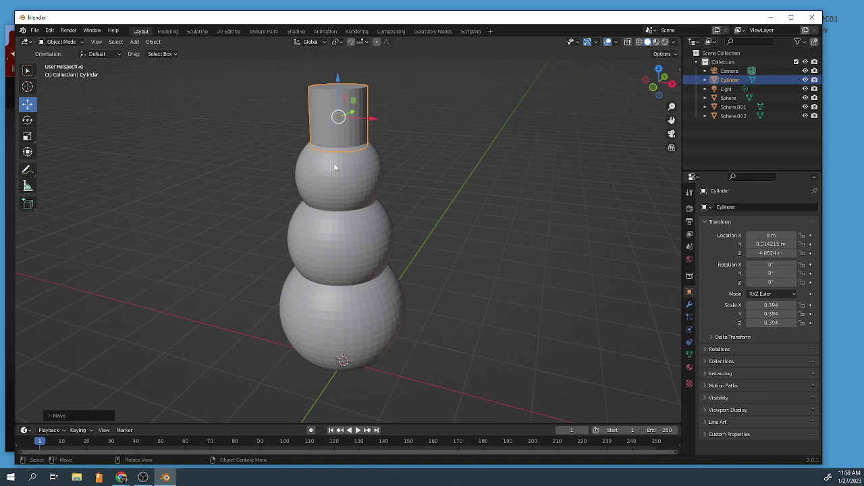
pyautogui.click(51, 416)
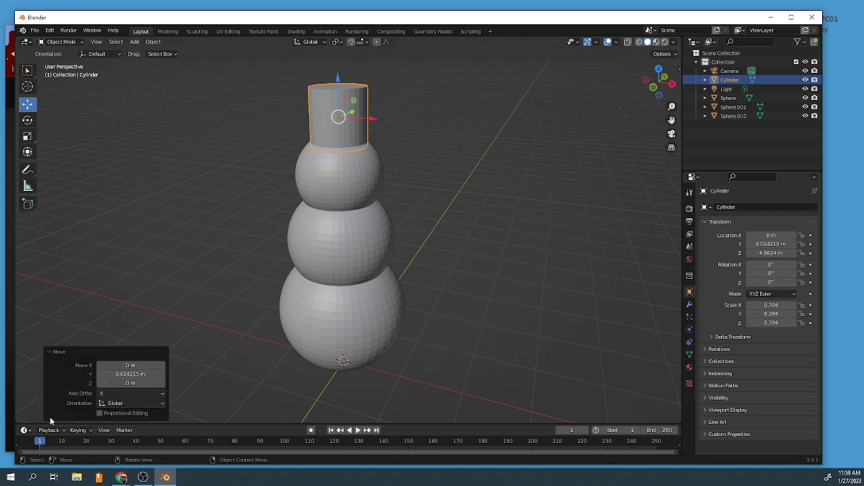
# Duplicate the hat cylinder in place and scale the copy up uniformly to about 0.476
pyautogui.click(343, 111)
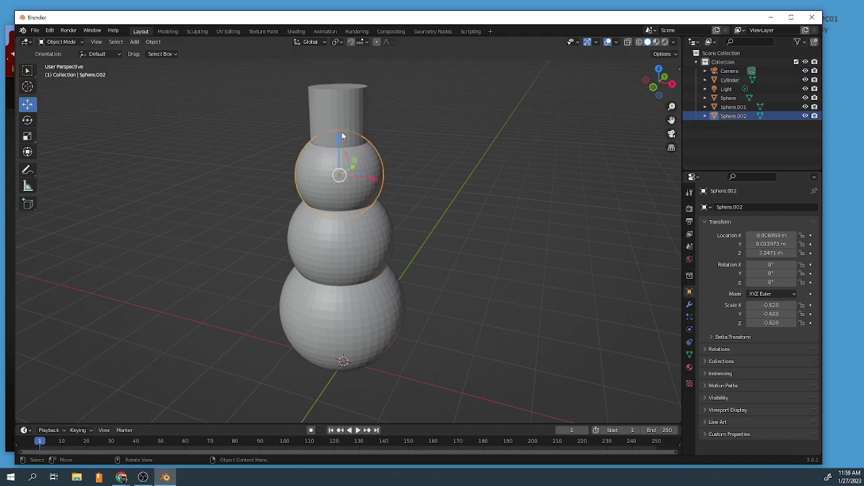
pyautogui.click(343, 109)
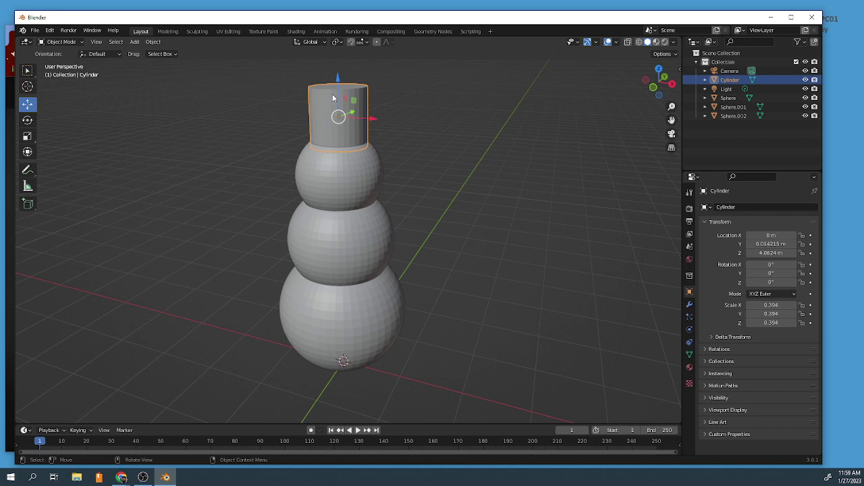
pyautogui.hotkey('shift', 'd')
pyautogui.rightClick(332, 95)
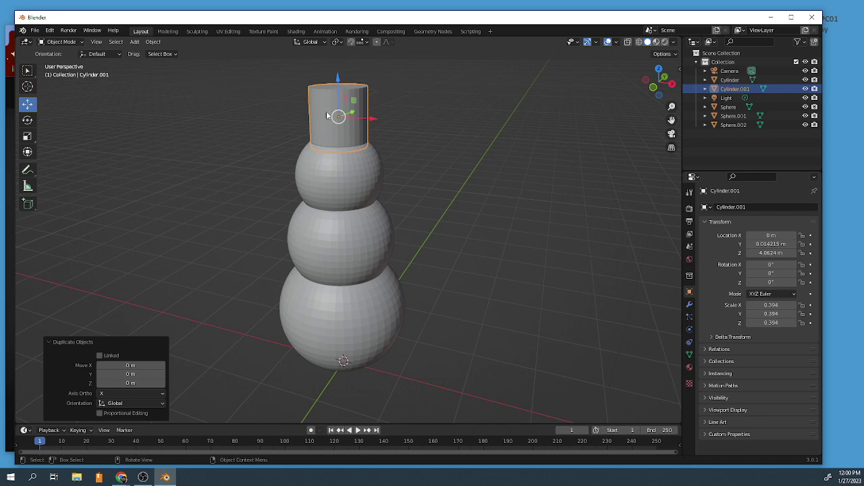
pyautogui.press('s')
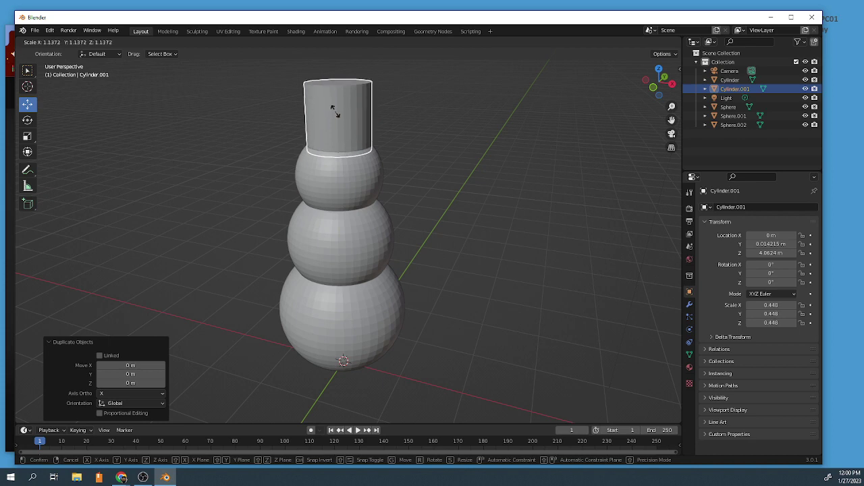
pyautogui.click(334, 111)
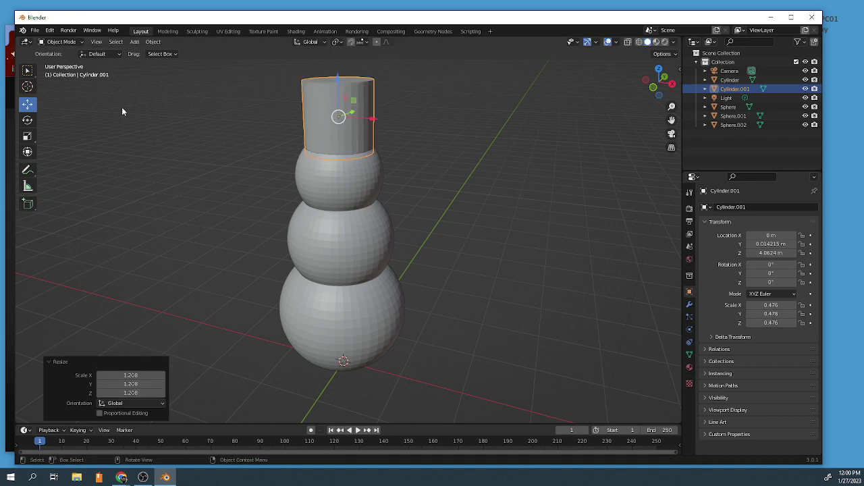
# Flatten the cylinder copy to a Z scale of about 0.043 and lower it to about 3.72 m on Z as the hat's brim
pyautogui.click(28, 137)
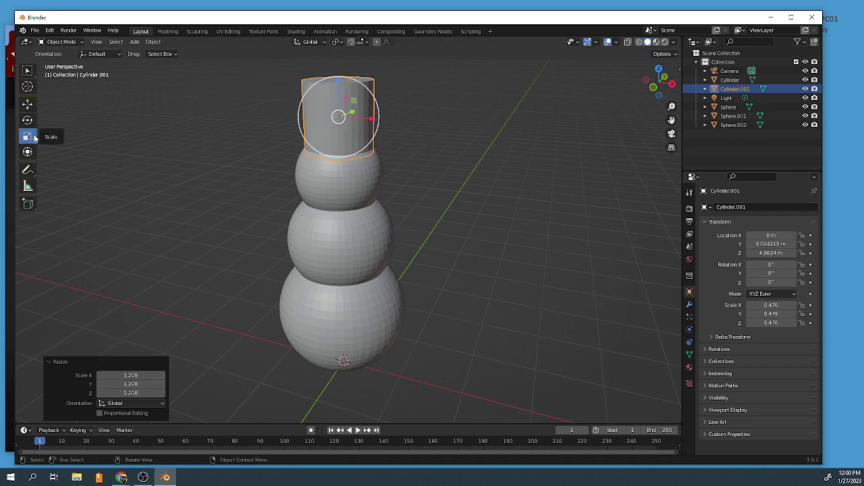
pyautogui.moveTo(335, 84); pyautogui.dragTo(336, 116)
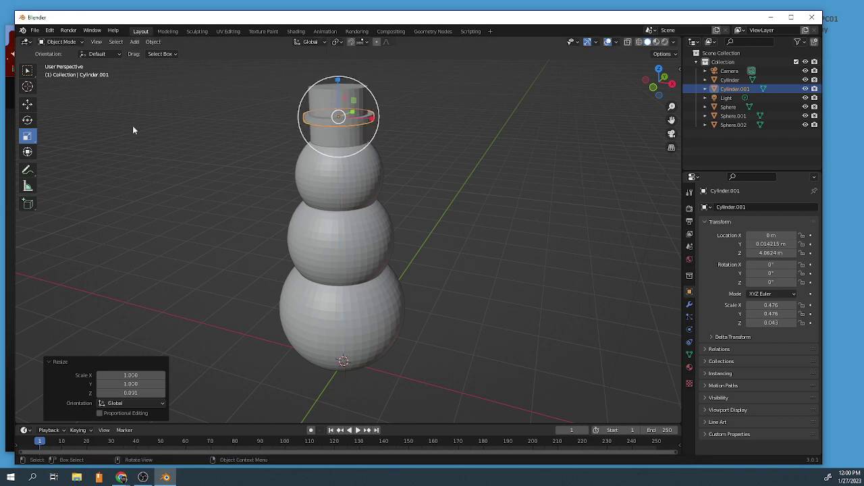
pyautogui.click(27, 104)
pyautogui.moveTo(341, 81); pyautogui.dragTo(336, 106)
pyautogui.moveTo(352, 137); pyautogui.dragTo(352, 106, button='middle')
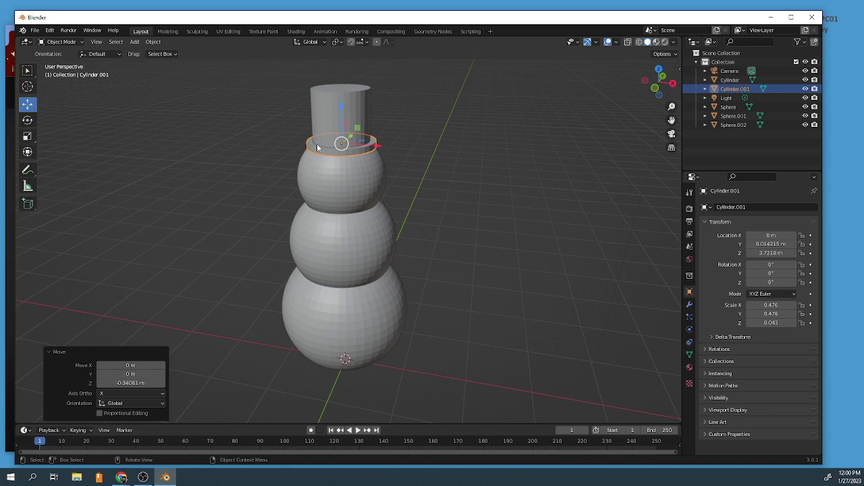
# Enlarge the brim disc uniformly so it extends well beyond the hat's sides
pyautogui.press('s')
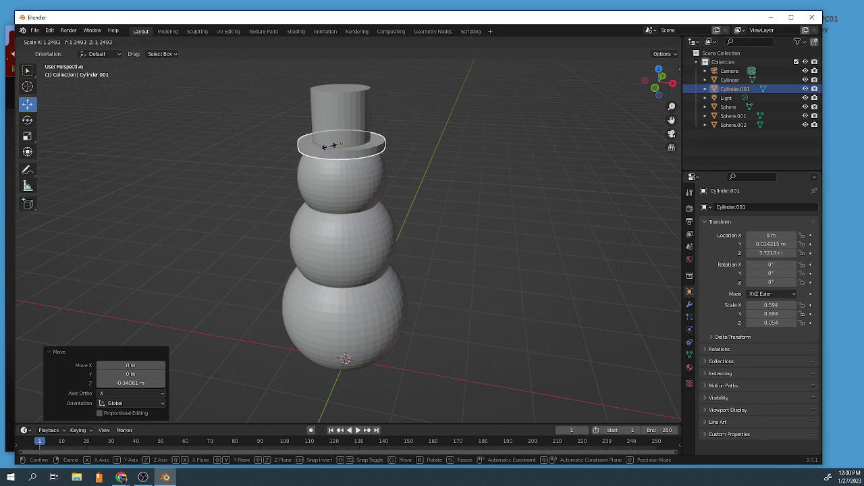
pyautogui.click(376, 164)
pyautogui.moveTo(375, 164); pyautogui.dragTo(391, 152, button='middle')
pyautogui.click(367, 166)
pyautogui.click(351, 257)
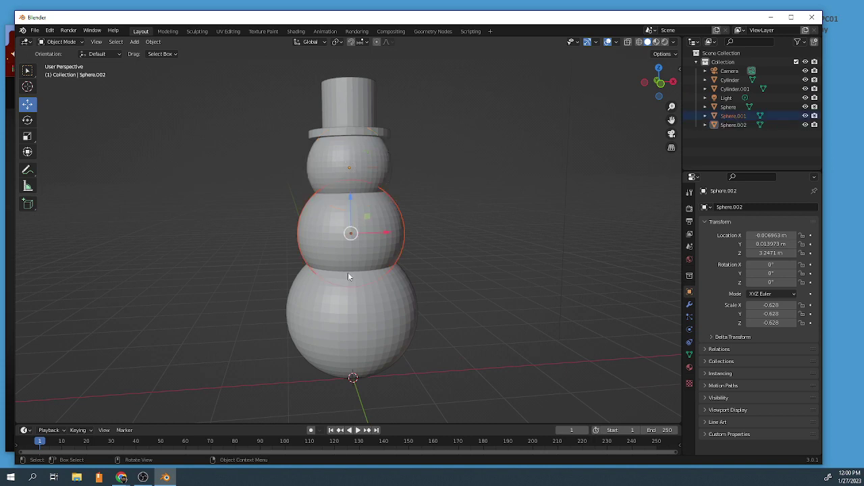
pyautogui.click(349, 260)
pyautogui.click(349, 179)
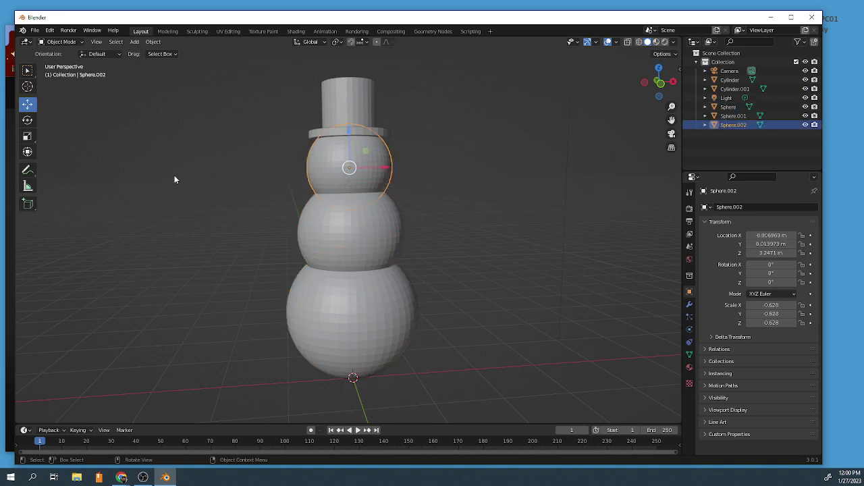
# Add an ico sphere mesh and raise it along Z to about 3.26 m at the head
pyautogui.click(134, 41)
pyautogui.moveTo(142, 52)
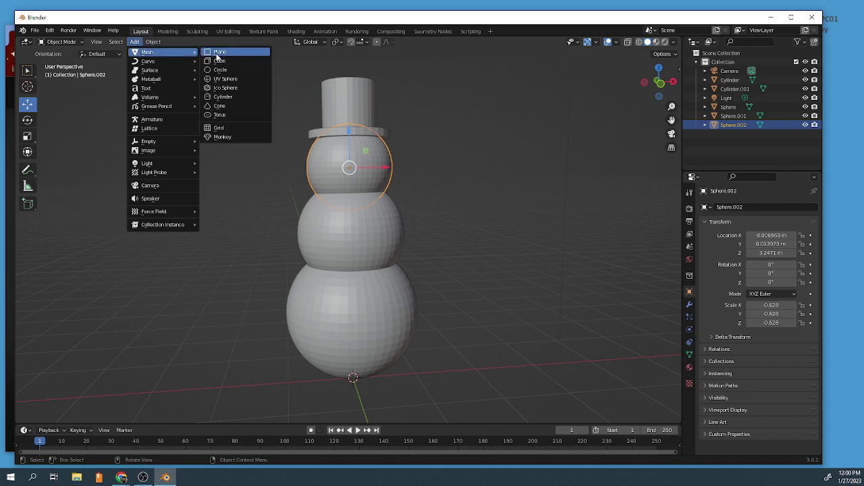
pyautogui.click(225, 90)
pyautogui.moveTo(349, 343); pyautogui.dragTo(349, 177)
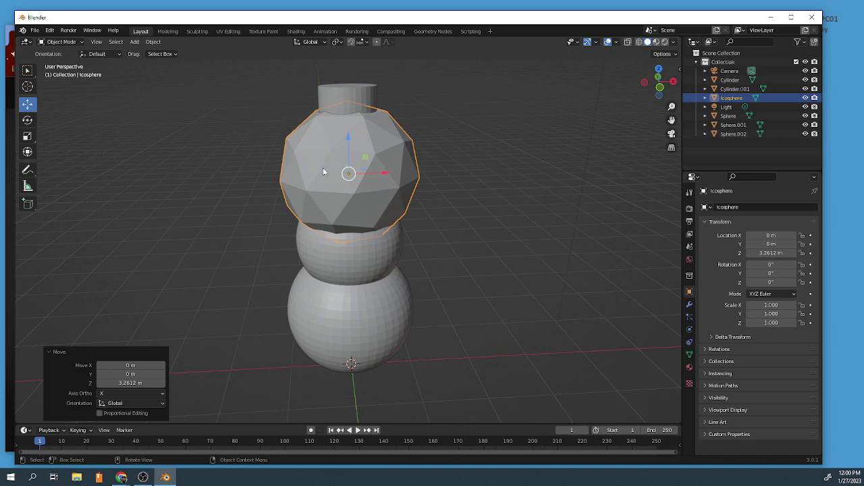
# In Edit Mode, pull two opposite upper side vertices of the icosphere outward along X by about 0.15 m and 0.19 m
pyautogui.click(80, 44)
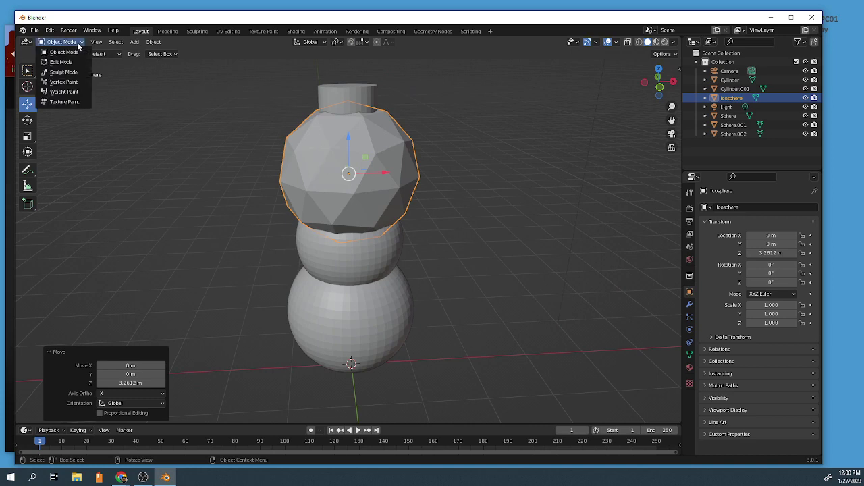
pyautogui.click(77, 61)
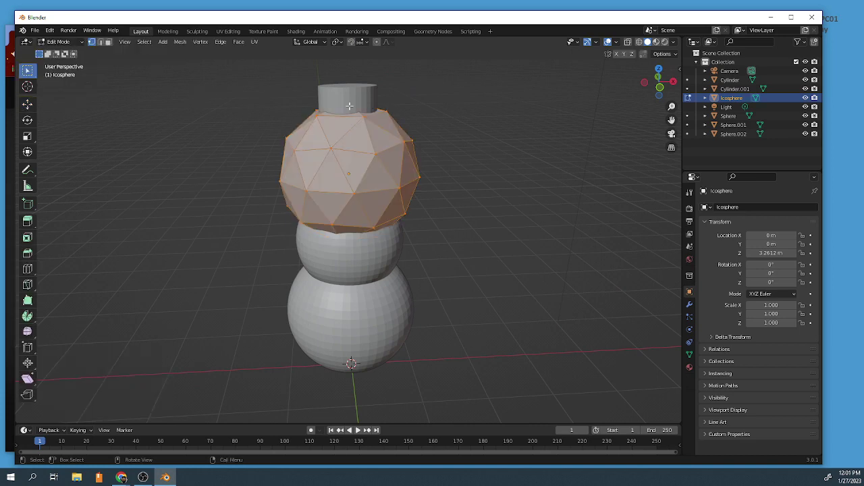
pyautogui.click(296, 153)
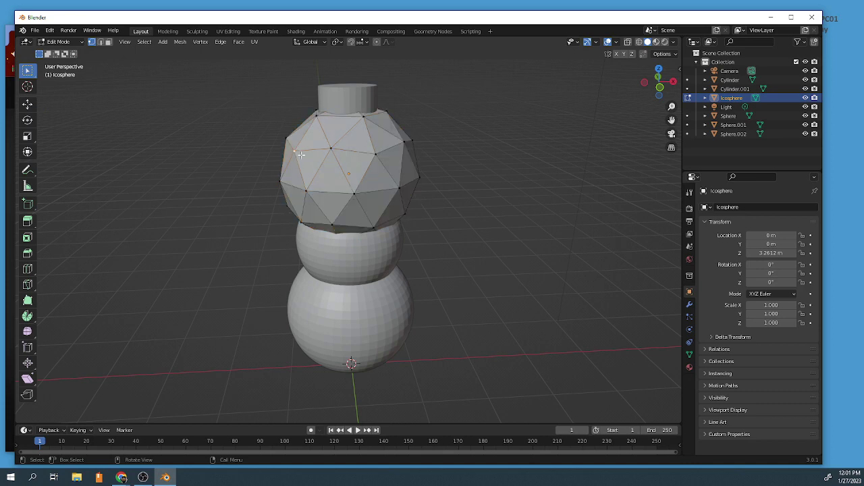
pyautogui.click(28, 104)
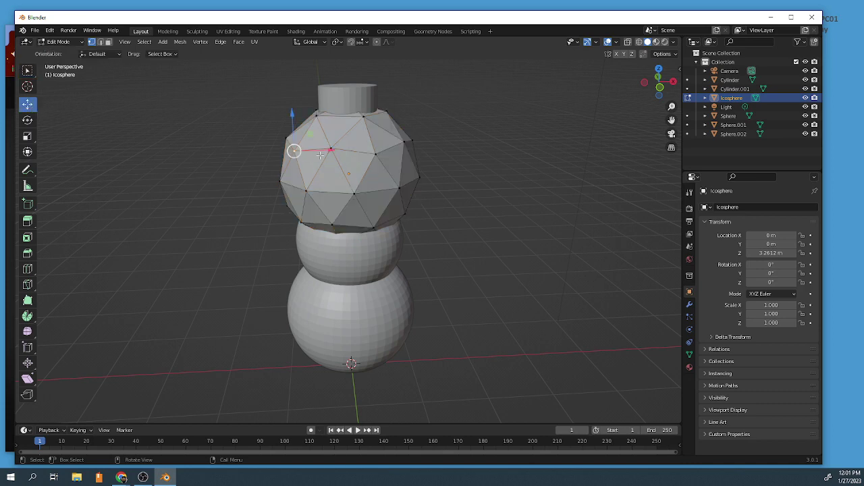
pyautogui.moveTo(329, 151); pyautogui.dragTo(289, 151)
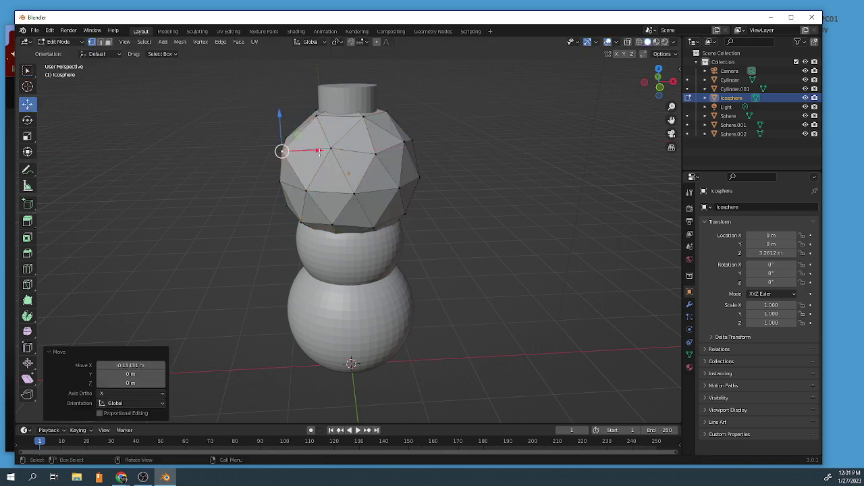
pyautogui.click(404, 141)
pyautogui.moveTo(419, 139); pyautogui.dragTo(434, 138)
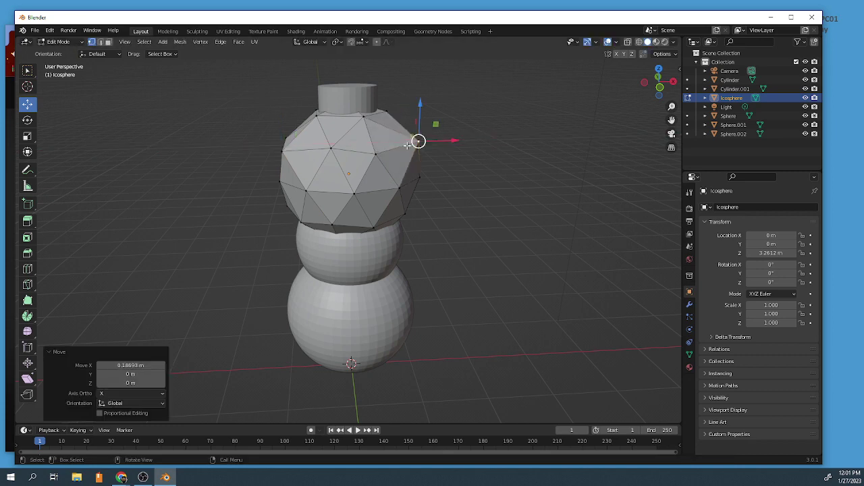
# Raise the icosphere's upper front vertex along Z and shift three lower front vertices outward along X
pyautogui.click(330, 148)
pyautogui.moveTo(335, 120); pyautogui.dragTo(333, 106)
pyautogui.click(399, 188)
pyautogui.moveTo(440, 193); pyautogui.dragTo(453, 189)
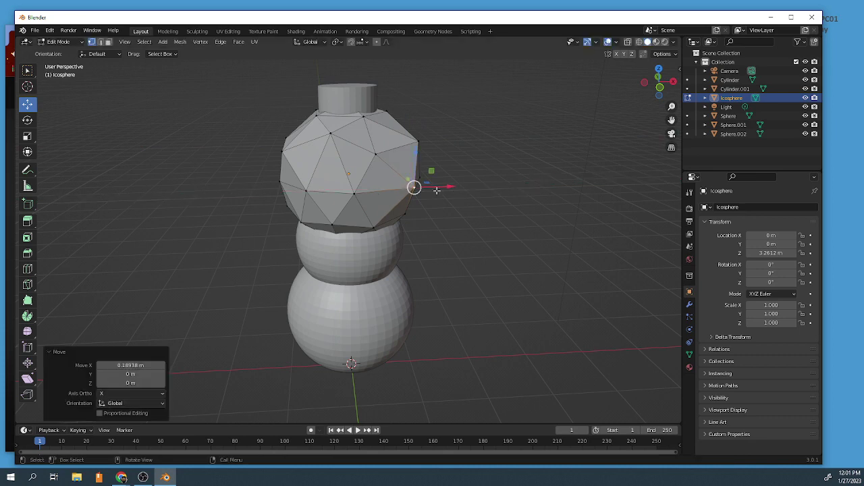
pyautogui.click(356, 191)
pyautogui.moveTo(382, 195); pyautogui.dragTo(396, 193)
pyautogui.click(306, 191)
pyautogui.moveTo(340, 190); pyautogui.dragTo(331, 190)
# In face selection, scale the icosphere's central front triangle by about 1.64 and the neighbouring upper triangle by about 1.27
pyautogui.click(363, 158)
pyautogui.click(108, 41)
pyautogui.click(353, 150)
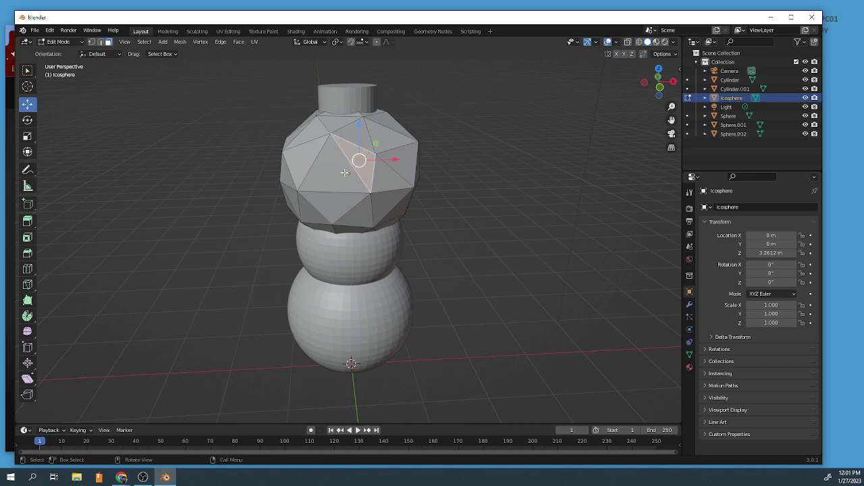
pyautogui.press('s')
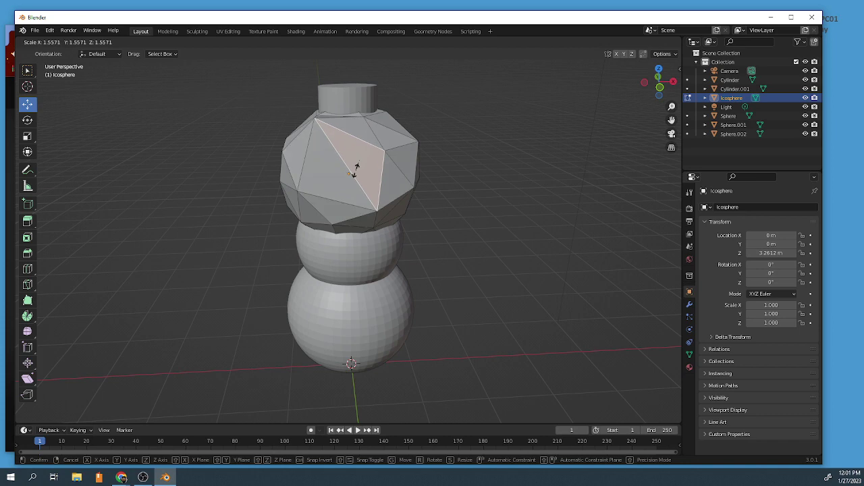
pyautogui.click(357, 168)
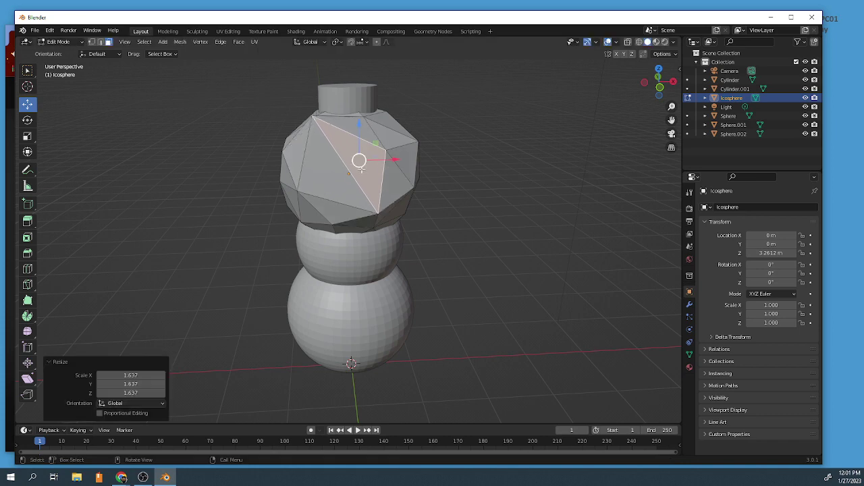
pyautogui.click(393, 131)
pyautogui.press('s')
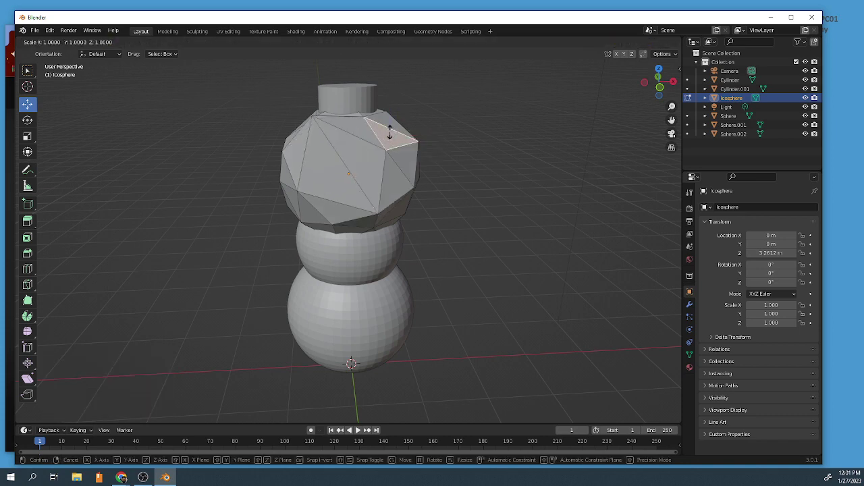
pyautogui.click(390, 131)
pyautogui.moveTo(391, 131); pyautogui.dragTo(405, 162, button='middle')
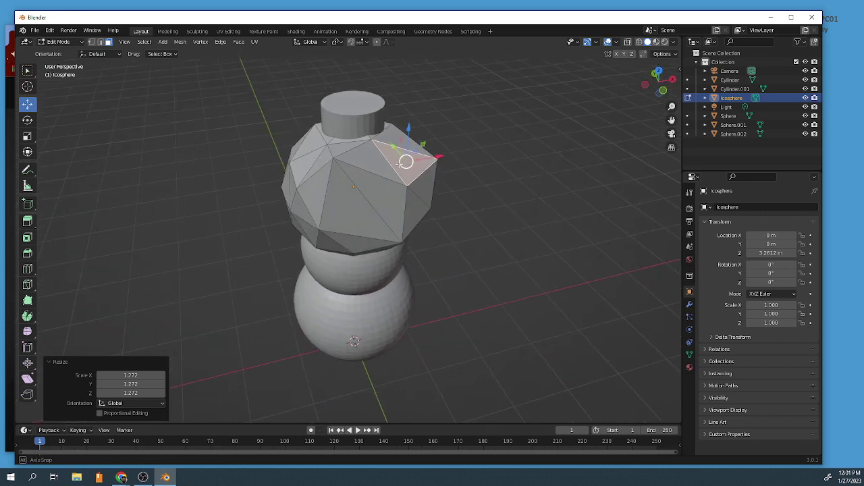
# Return to Object Mode and raise the reshaped icosphere along Z to about 3.46 m
pyautogui.click(67, 43)
pyautogui.click(54, 51)
pyautogui.moveTo(350, 165)
pyautogui.mouseDown()
pyautogui.moveTo(350, 134)
pyautogui.moveTo(349, 155)
pyautogui.mouseUp()
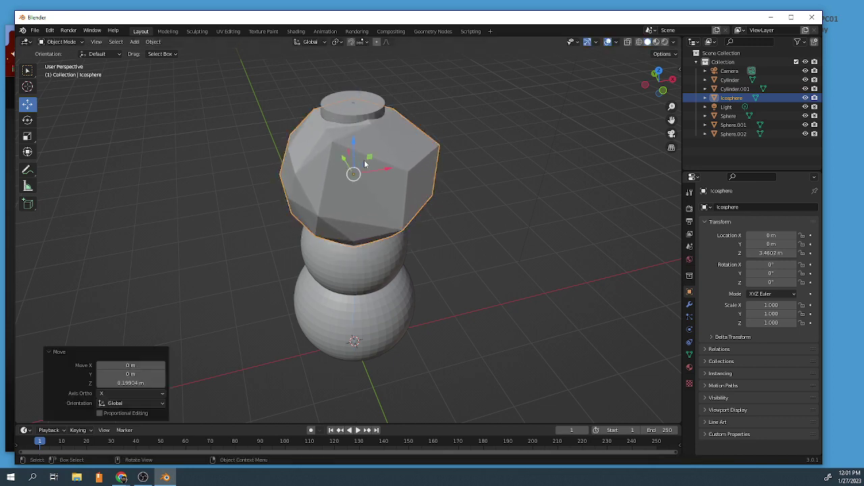
# Shrink the icosphere to a scale of about 0.364 and raise it along Z to about 4.03 m
pyautogui.press('s')
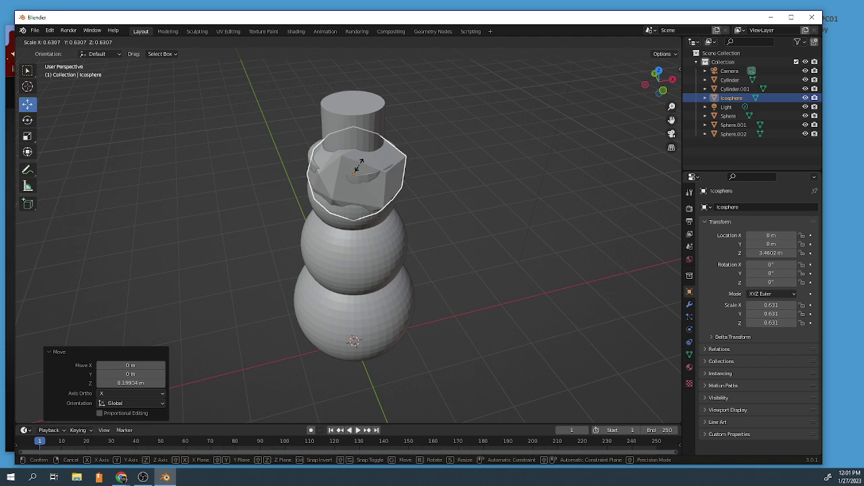
pyautogui.click(355, 173)
pyautogui.moveTo(358, 150)
pyautogui.mouseDown()
pyautogui.moveTo(351, 124)
pyautogui.moveTo(350, 135)
pyautogui.mouseUp()
pyautogui.press('s')
pyautogui.click(353, 141)
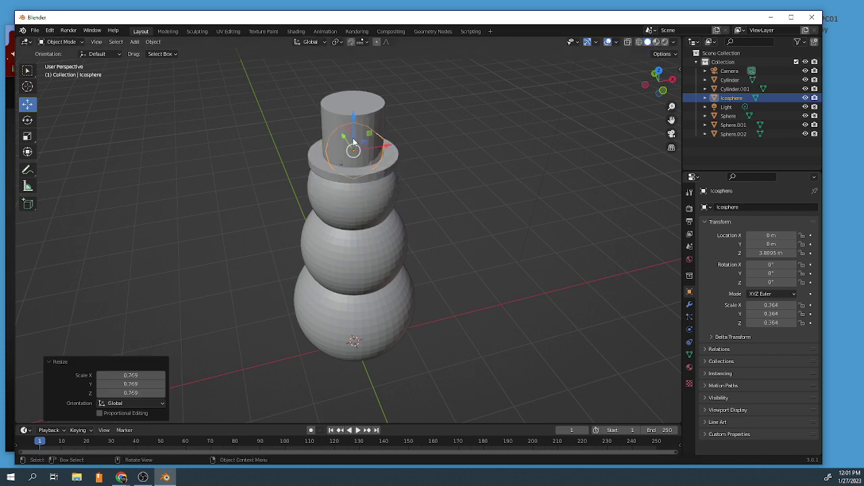
pyautogui.moveTo(352, 120); pyautogui.dragTo(350, 106)
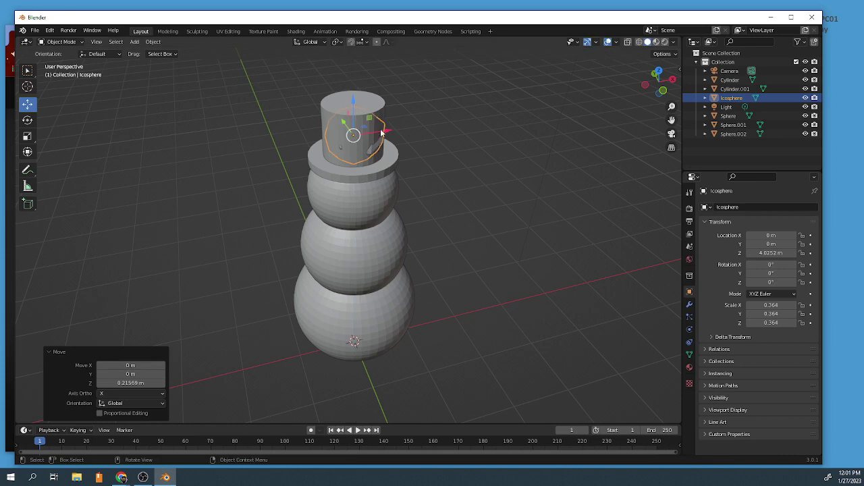
# Move the icosphere along X to about -0.65 m, beside the hat, and shrink it to a scale of about 0.103
pyautogui.press('g')
pyautogui.press('x')
pyautogui.click(310, 141)
pyautogui.press('s')
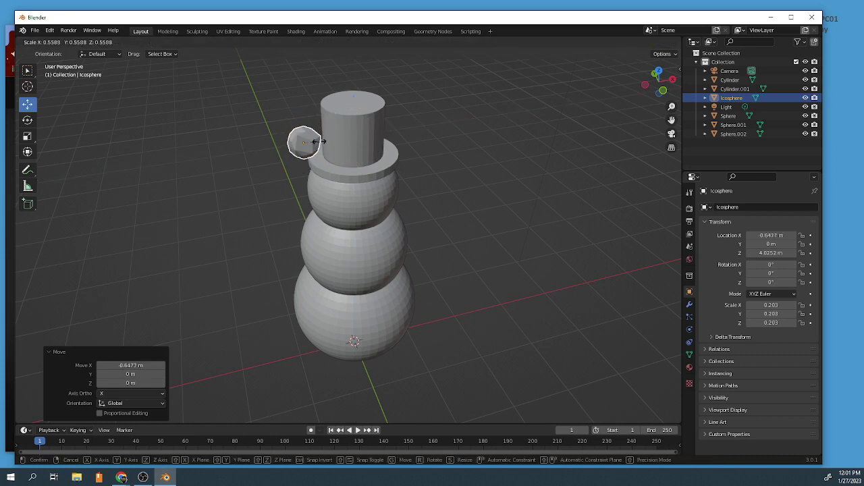
pyautogui.click(304, 142)
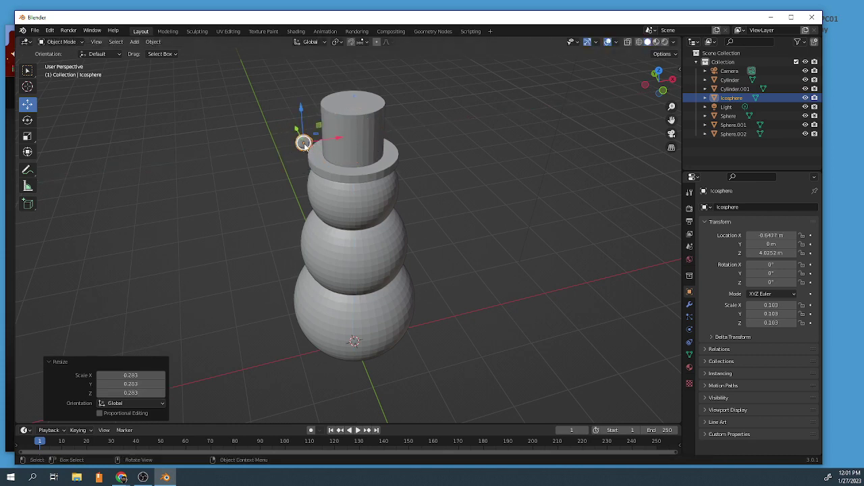
# Place the small icosphere on the head as the first eye, at about X -0.216 m, Y -0.484 m, Z 3.382 m
pyautogui.moveTo(297, 130); pyautogui.dragTo(320, 170)
pyautogui.scroll(3, 320, 190)
pyautogui.press('g')
pyautogui.press('x')
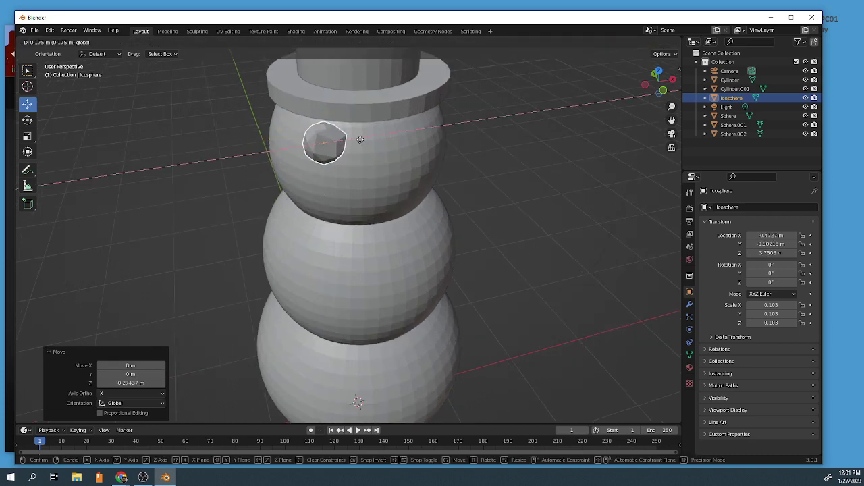
pyautogui.click(392, 140)
pyautogui.moveTo(391, 141); pyautogui.dragTo(425, 138, button='middle')
pyautogui.moveTo(489, 90); pyautogui.dragTo(483, 128)
pyautogui.moveTo(443, 155); pyautogui.dragTo(371, 143)
pyautogui.moveTo(426, 135); pyautogui.dragTo(445, 124)
pyautogui.moveTo(424, 96); pyautogui.dragTo(422, 121)
pyautogui.moveTo(453, 150); pyautogui.dragTo(361, 143, button='middle')
pyautogui.moveTo(361, 144); pyautogui.dragTo(357, 141)
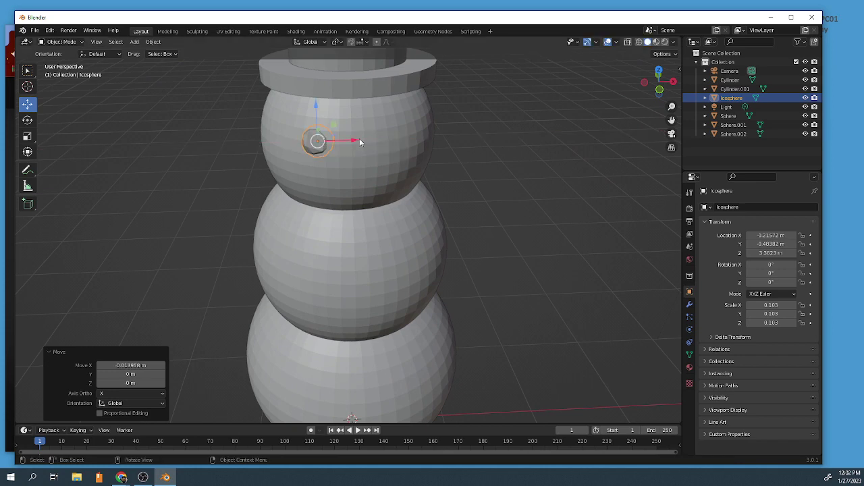
# Duplicate the eye and move the copy along X to about 0.146 m as the second eye
pyautogui.hotkey('shift', 'd')
pyautogui.press('Escape')
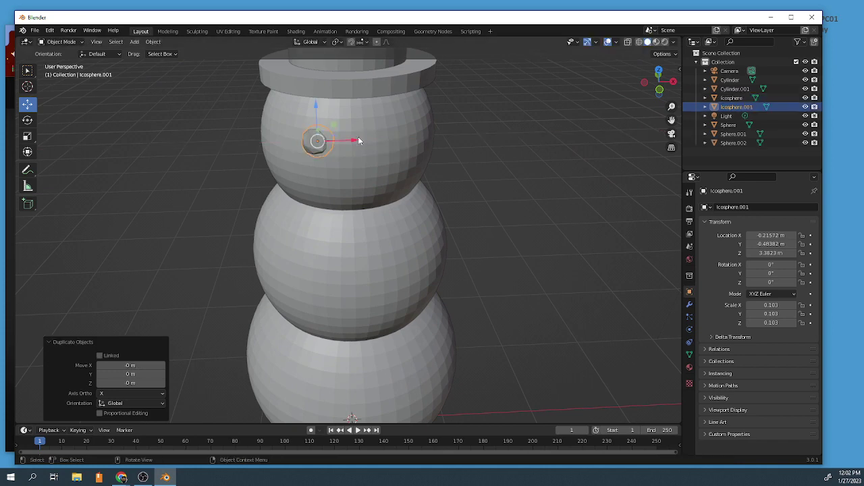
pyautogui.moveTo(358, 141); pyautogui.dragTo(401, 148)
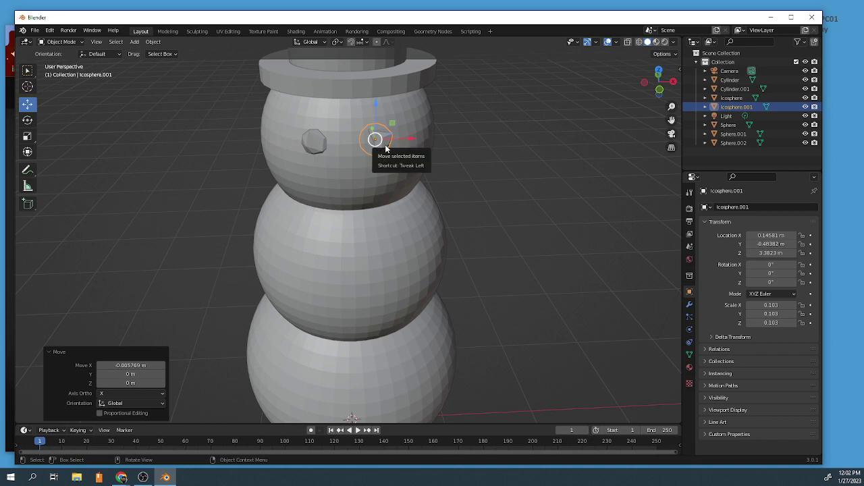
# Duplicate the second eye and move the copy to the mouth corner, at about X 0.209 m and Z 3.069 m
pyautogui.moveTo(367, 159)
pyautogui.mouseDown(button='middle')
pyautogui.moveTo(409, 160)
pyautogui.moveTo(381, 153)
pyautogui.mouseUp(button='middle')
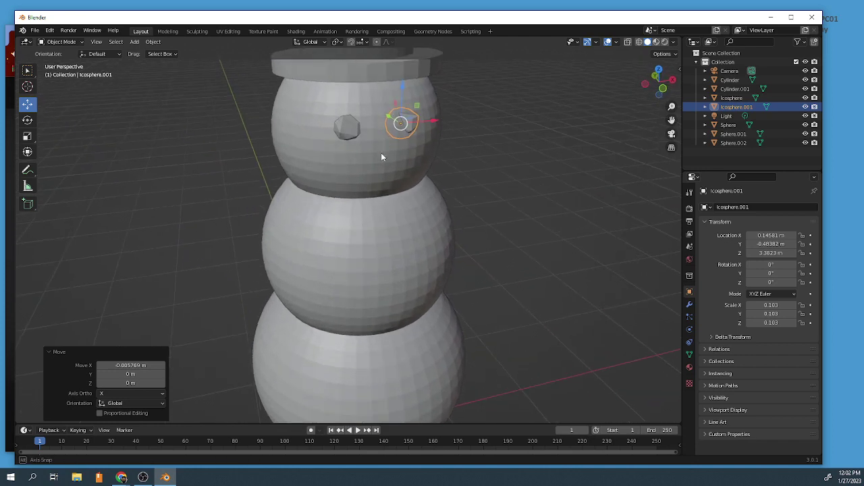
pyautogui.hotkey('shift', 'd')
pyautogui.rightClick(381, 154)
pyautogui.moveTo(400, 88); pyautogui.dragTo(403, 136)
pyautogui.moveTo(433, 167); pyautogui.dragTo(441, 165)
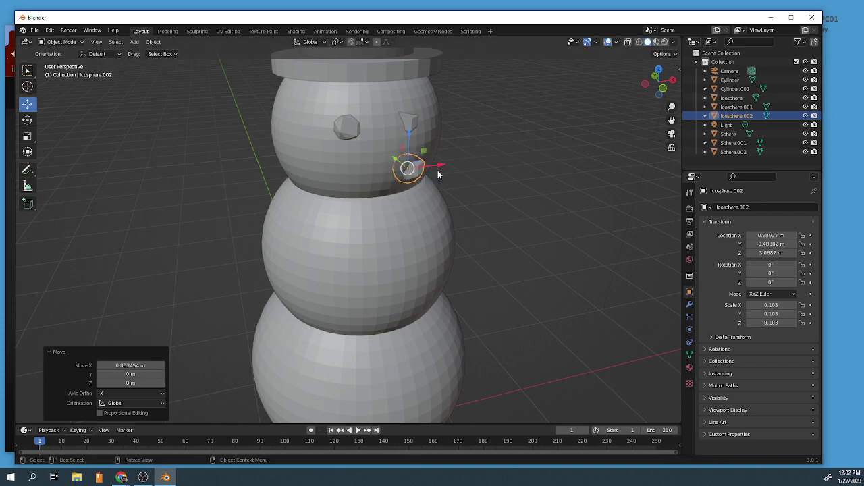
# Shrink the mouth-corner piece to a scale of about 0.070 and move it along X to about 0.249 m
pyautogui.press('s')
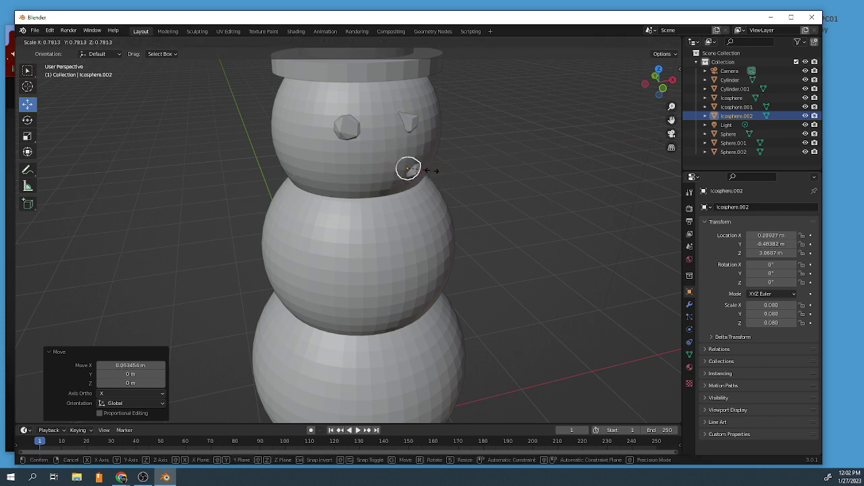
pyautogui.click(421, 170)
pyautogui.moveTo(437, 166); pyautogui.dragTo(440, 166)
pyautogui.moveTo(441, 166); pyautogui.dragTo(414, 155, button='middle')
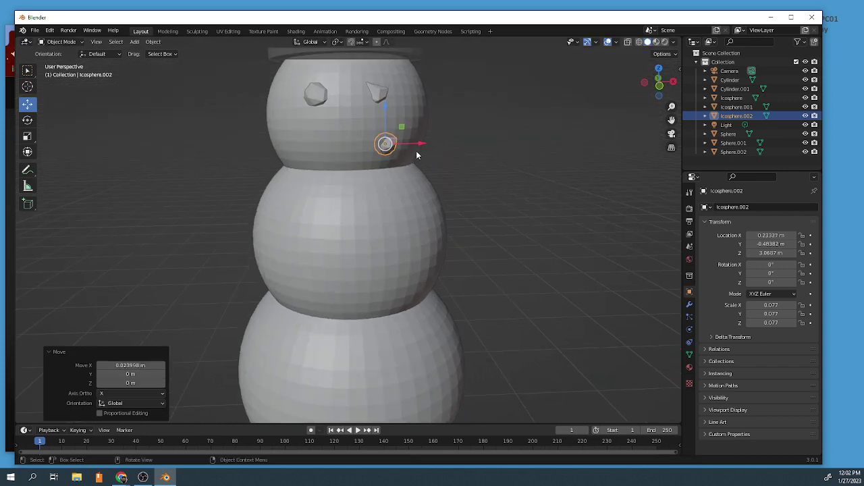
pyautogui.press('s')
pyautogui.click(411, 145)
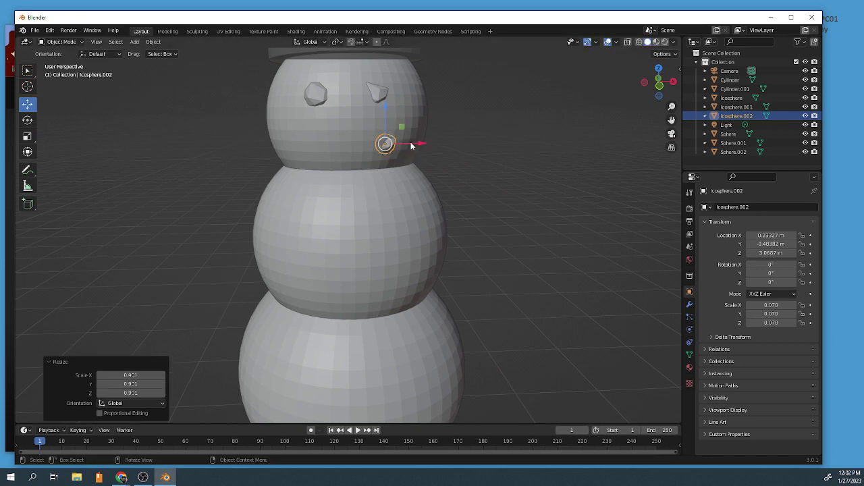
pyautogui.moveTo(421, 145); pyautogui.dragTo(414, 156)
# Duplicate the mouth-corner piece and place the copy beside it at about X 0.161 m, Y -0.508 m, Z 3.047 m
pyautogui.hotkey('shift', 'd')
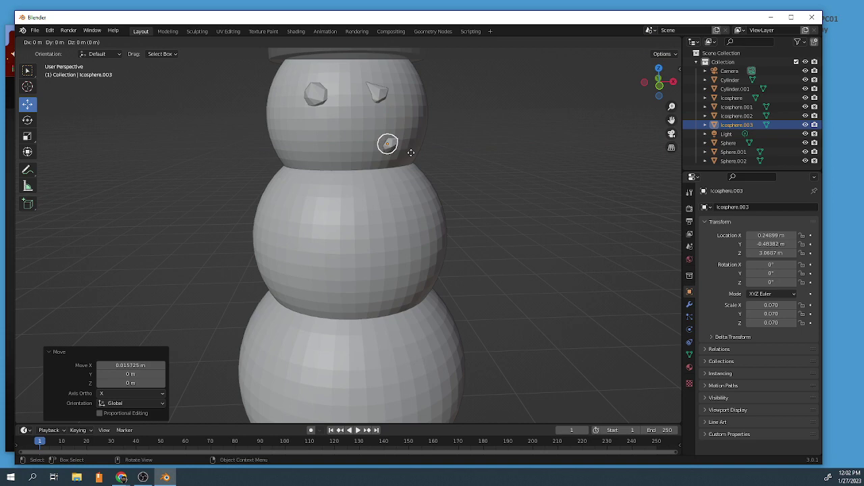
pyautogui.rightClick(410, 146)
pyautogui.moveTo(420, 144); pyautogui.dragTo(408, 145)
pyautogui.click(404, 144)
pyautogui.moveTo(408, 149); pyautogui.dragTo(324, 165, button='middle')
pyautogui.moveTo(311, 165); pyautogui.dragTo(305, 169)
pyautogui.moveTo(305, 169); pyautogui.dragTo(349, 187, button='middle')
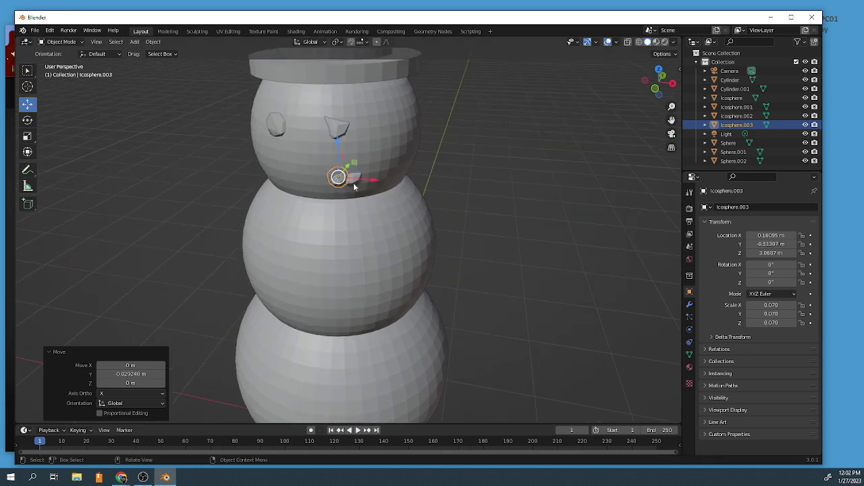
pyautogui.moveTo(340, 146); pyautogui.dragTo(366, 187)
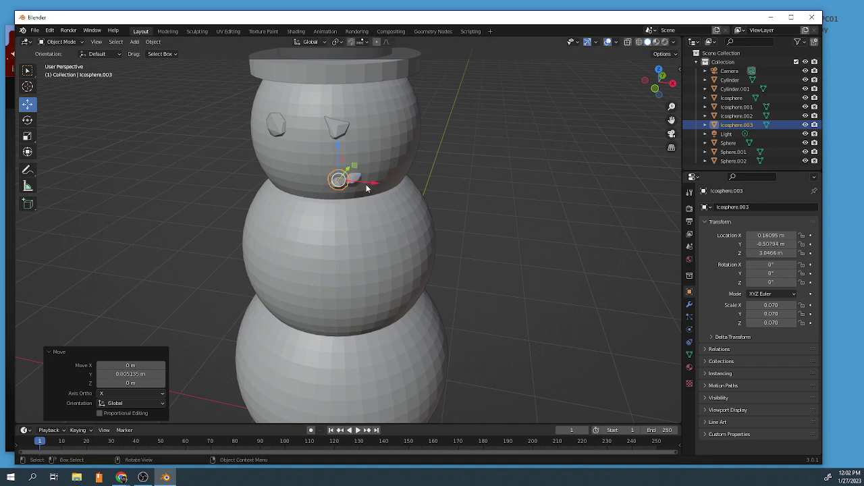
# Duplicate the second mouth piece, move the copy along X to about 0.043 m, and fit it against the face
pyautogui.moveTo(366, 187); pyautogui.dragTo(377, 181, button='middle')
pyautogui.hotkey('shift', 'd')
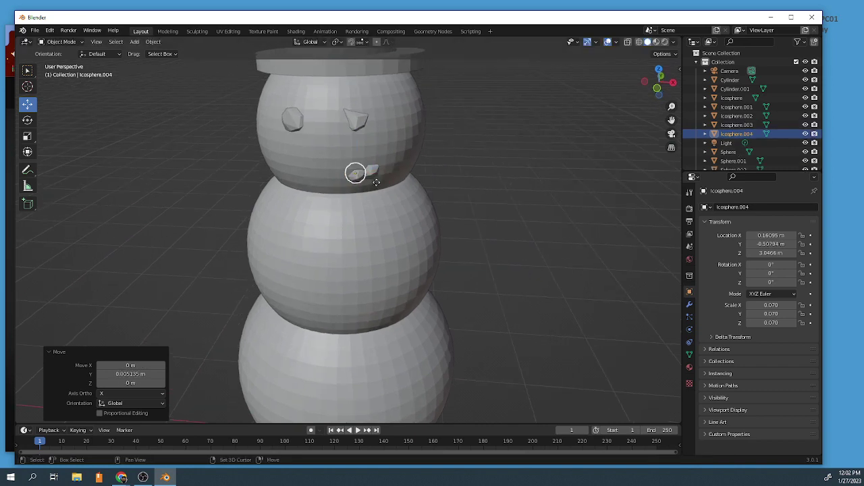
pyautogui.rightClick(376, 182)
pyautogui.moveTo(395, 177); pyautogui.dragTo(351, 185)
pyautogui.moveTo(355, 187); pyautogui.dragTo(330, 192, button='middle')
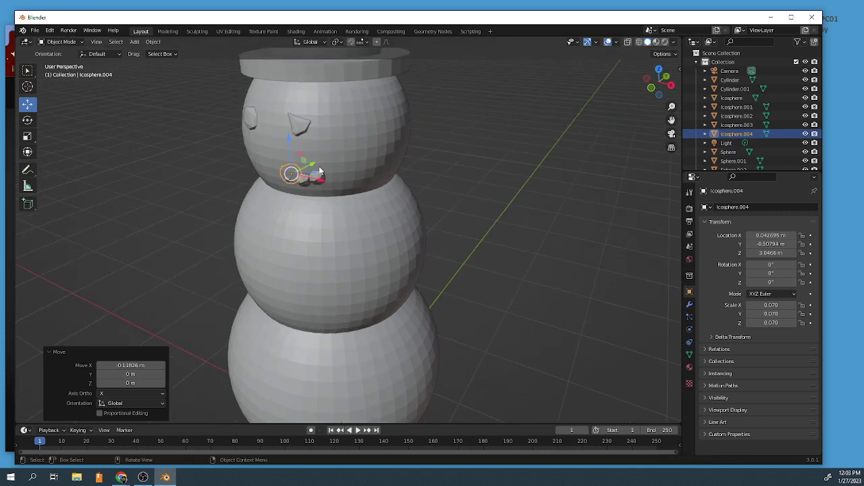
pyautogui.moveTo(314, 166); pyautogui.dragTo(313, 168)
pyautogui.moveTo(314, 169); pyautogui.dragTo(336, 195, button='middle')
pyautogui.moveTo(327, 176); pyautogui.dragTo(321, 190)
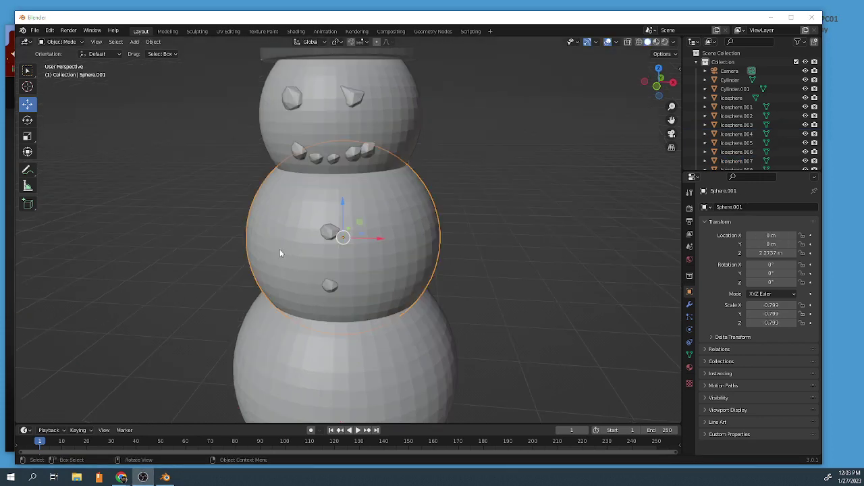
# Rotate the outermost mouth piece below the first eye and the second mouth piece from the opposite corner to vary their shapes
pyautogui.click(300, 154)
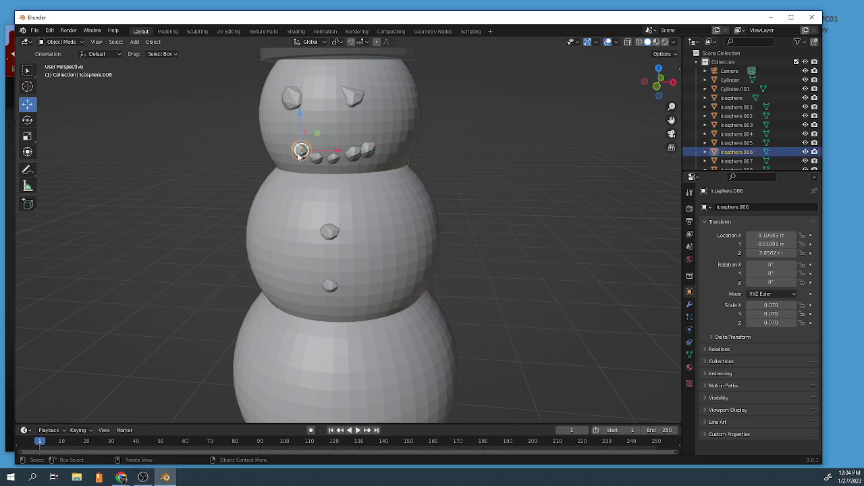
pyautogui.click(27, 120)
pyautogui.moveTo(322, 126); pyautogui.dragTo(328, 150)
pyautogui.click(352, 153)
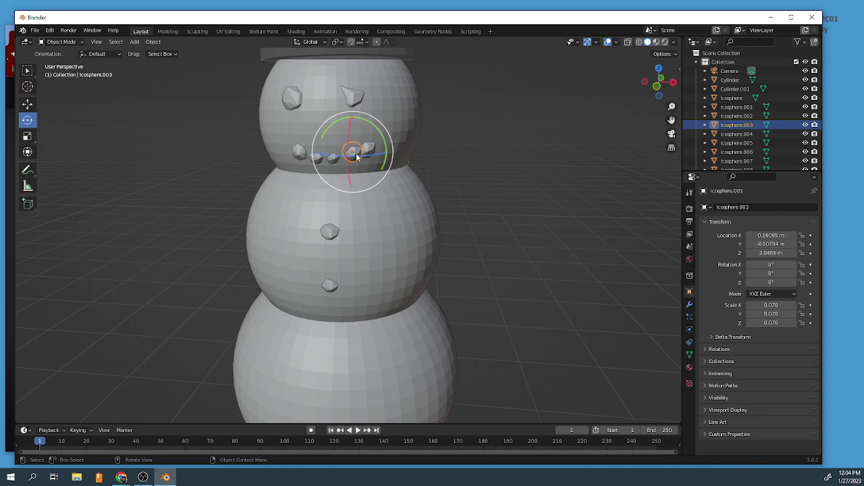
pyautogui.moveTo(350, 145); pyautogui.dragTo(350, 142)
# Rotate the upper button on the middle sphere by -108° about Z
pyautogui.click(322, 233)
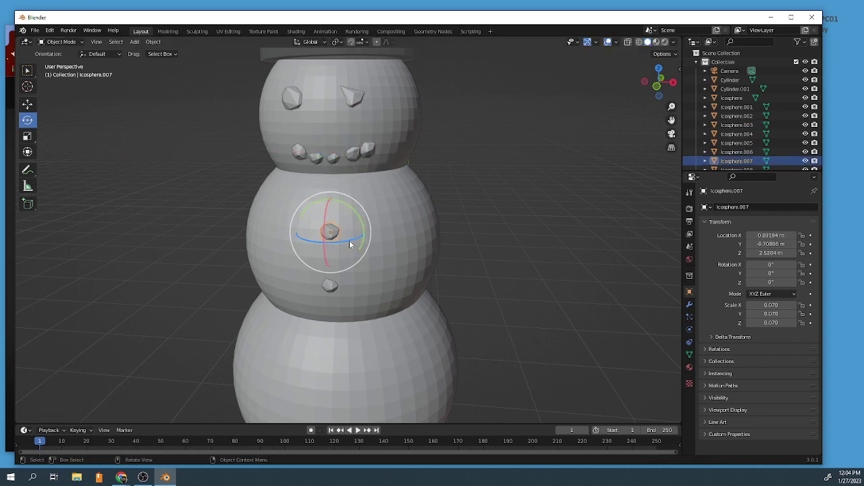
pyautogui.moveTo(350, 243); pyautogui.dragTo(318, 240)
pyautogui.moveTo(353, 103); pyautogui.dragTo(358, 135, button='middle')
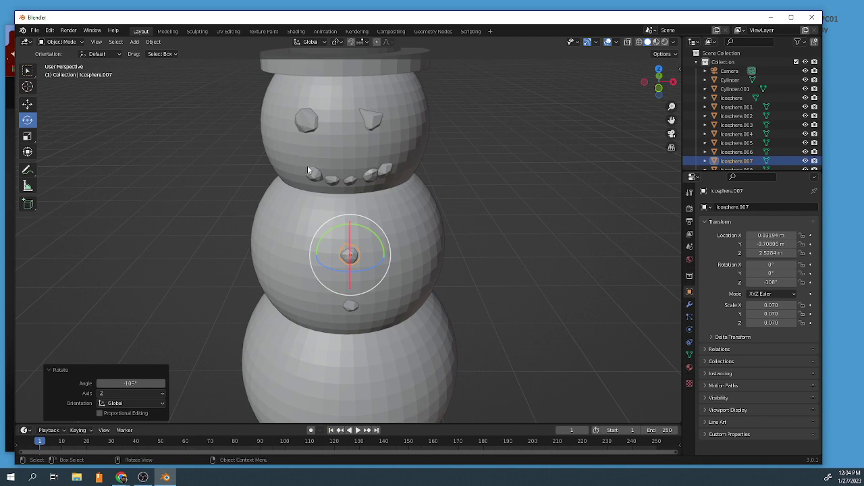
pyautogui.scroll(-4, 347, 128)
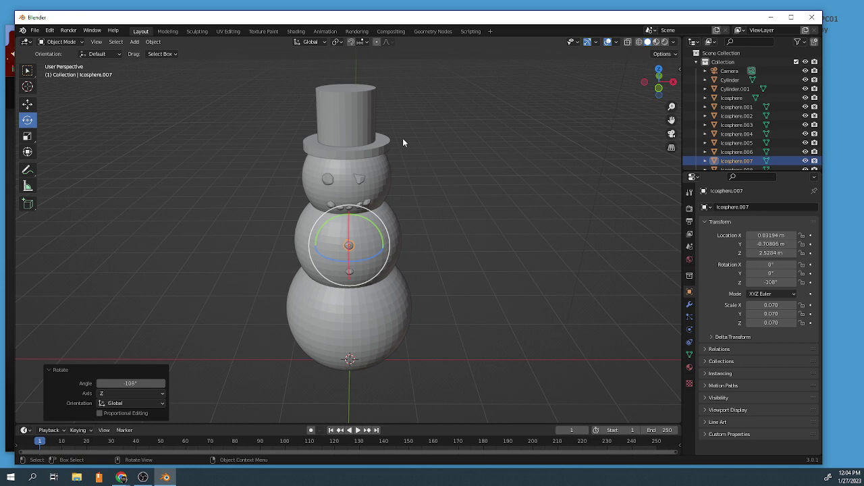
pyautogui.click(70, 42)
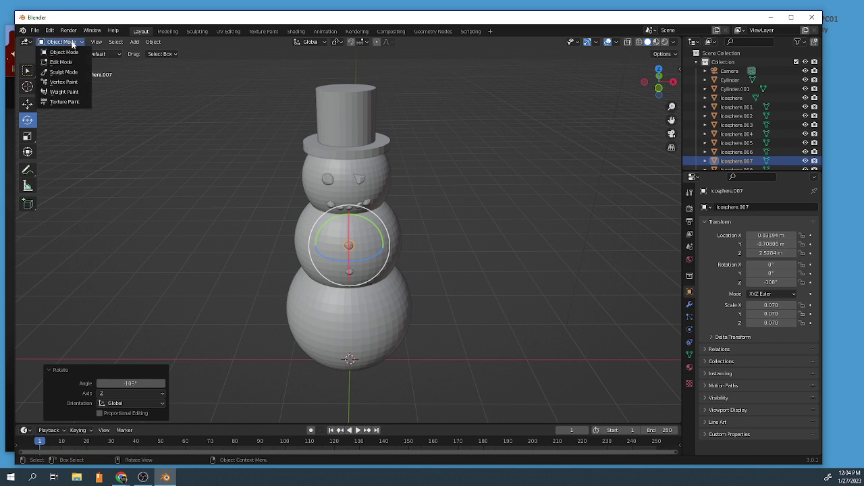
pyautogui.click(72, 43)
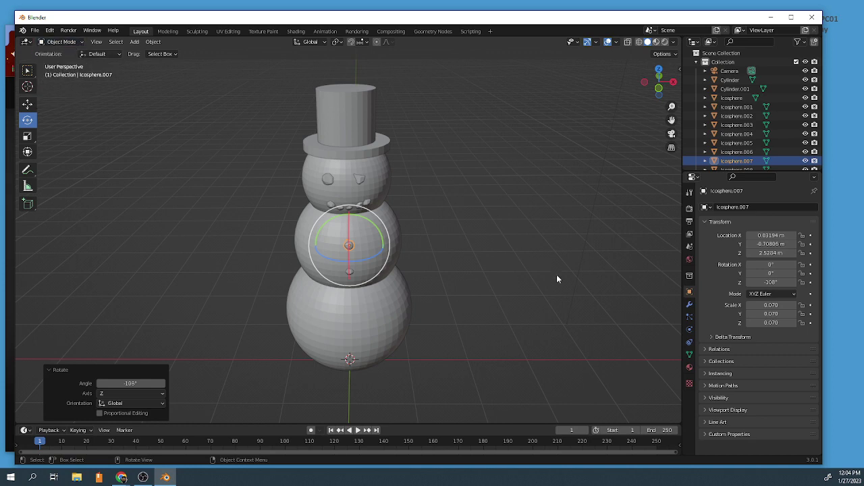
# Create a new material for the upper button and set its base color to black
pyautogui.click(689, 368)
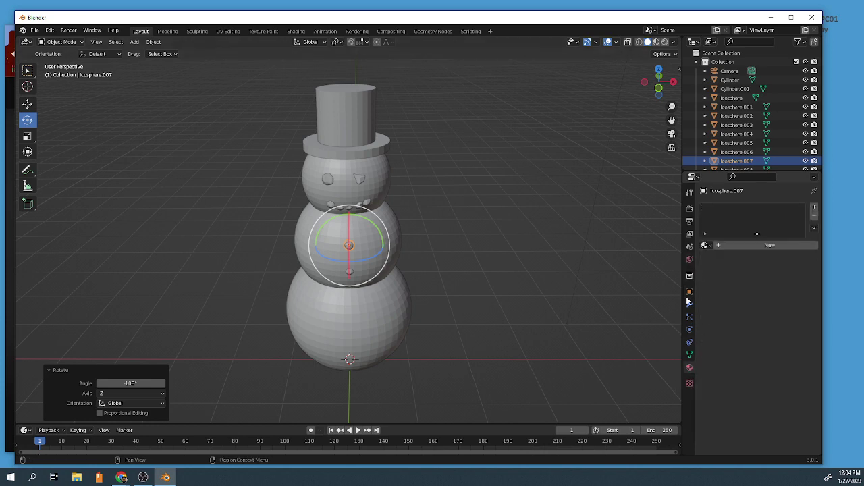
pyautogui.click(690, 260)
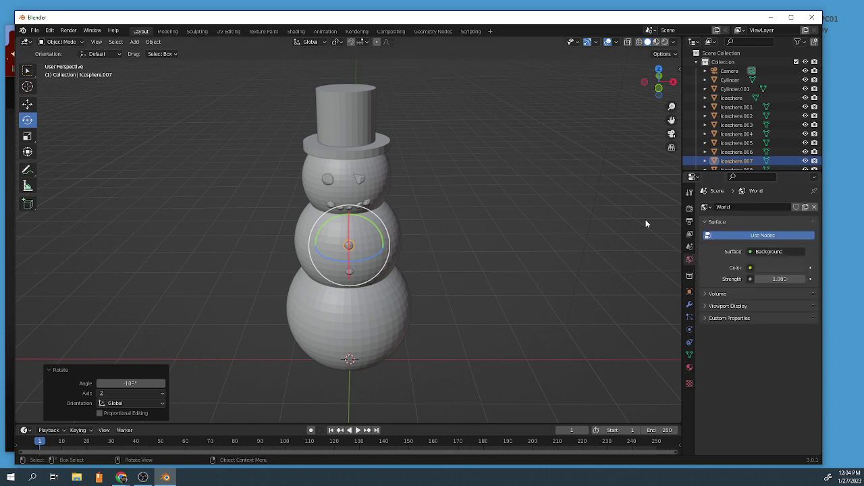
pyautogui.click(688, 368)
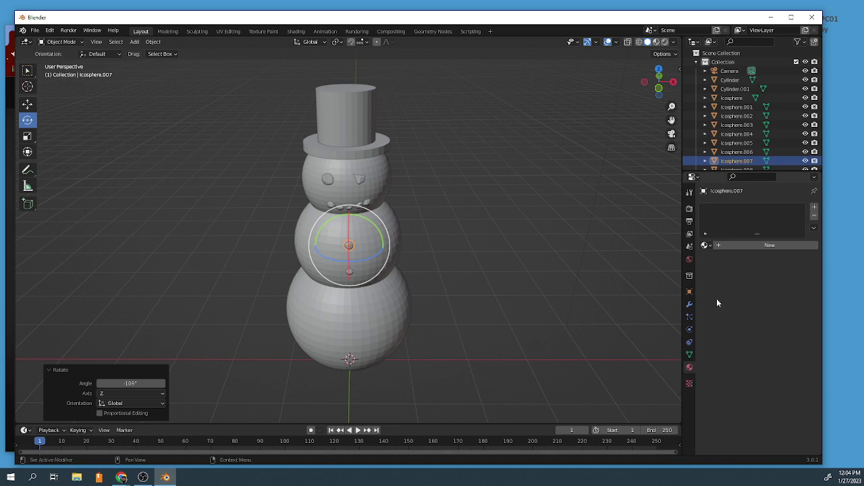
pyautogui.click(737, 245)
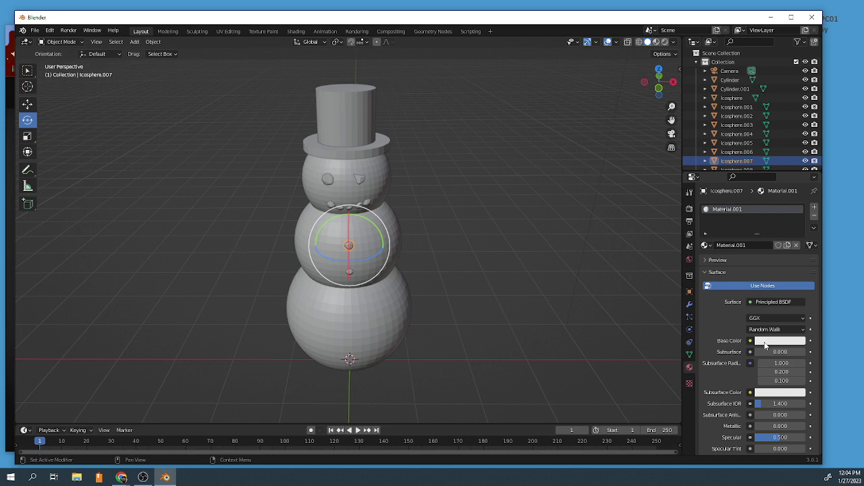
pyautogui.click(765, 341)
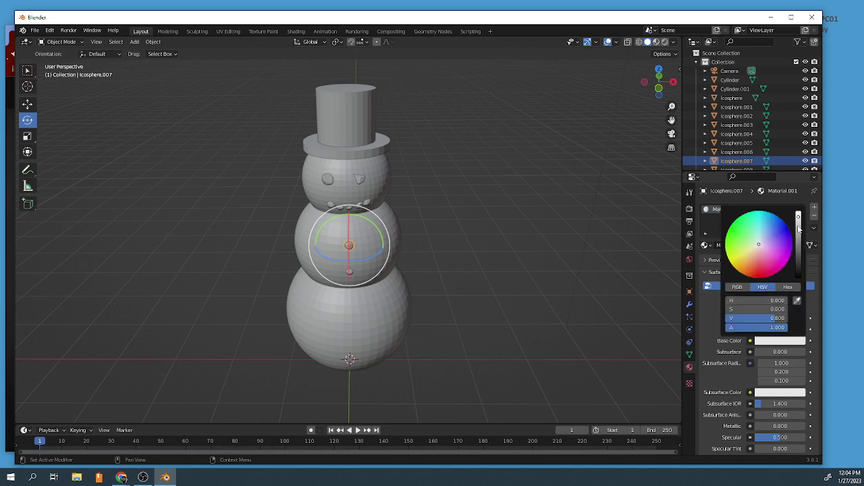
pyautogui.click(765, 244)
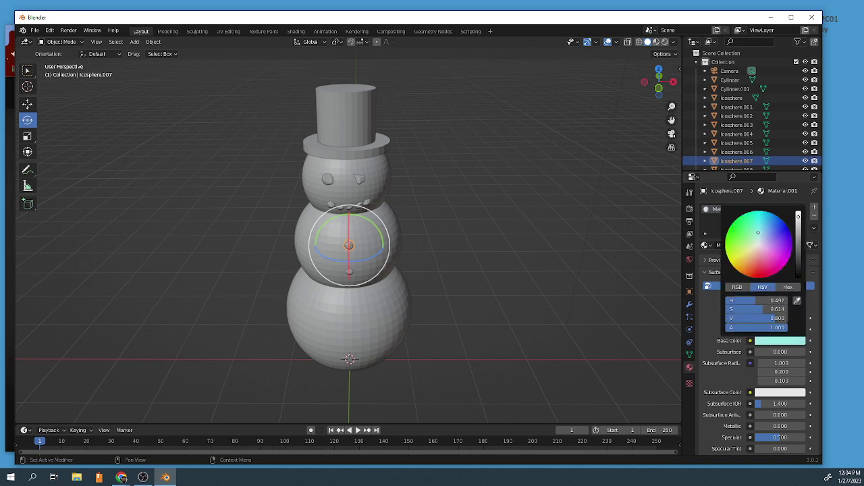
pyautogui.moveTo(798, 216); pyautogui.dragTo(798, 274)
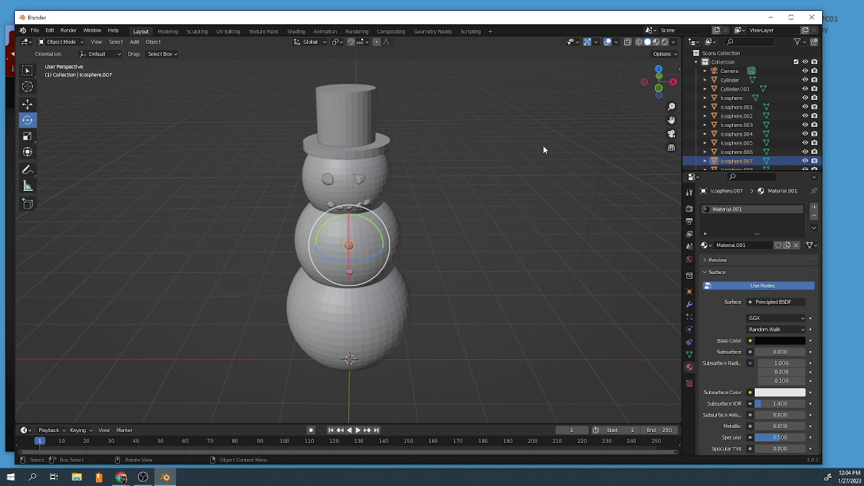
# Switch the viewport to Rendered shading, comparing the black button's look with Material Preview shading
pyautogui.click(665, 42)
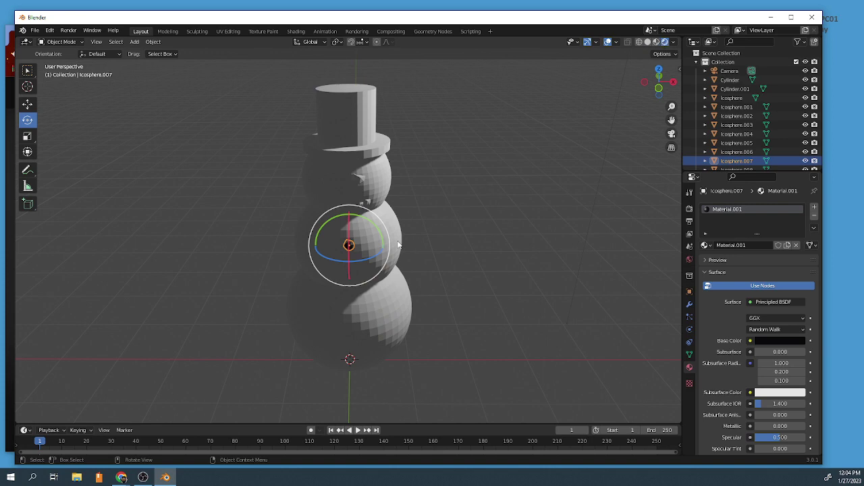
pyautogui.scroll(6, 348, 246)
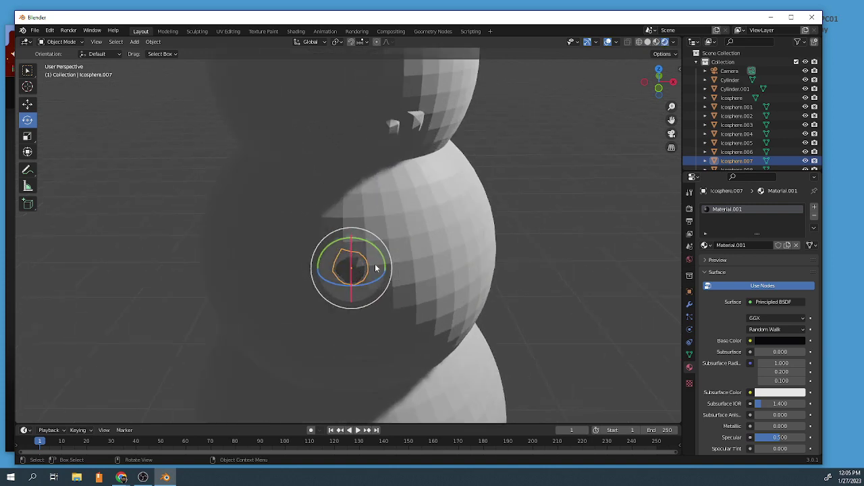
pyautogui.click(351, 269)
pyautogui.scroll(-3, 365, 270)
pyautogui.click(656, 41)
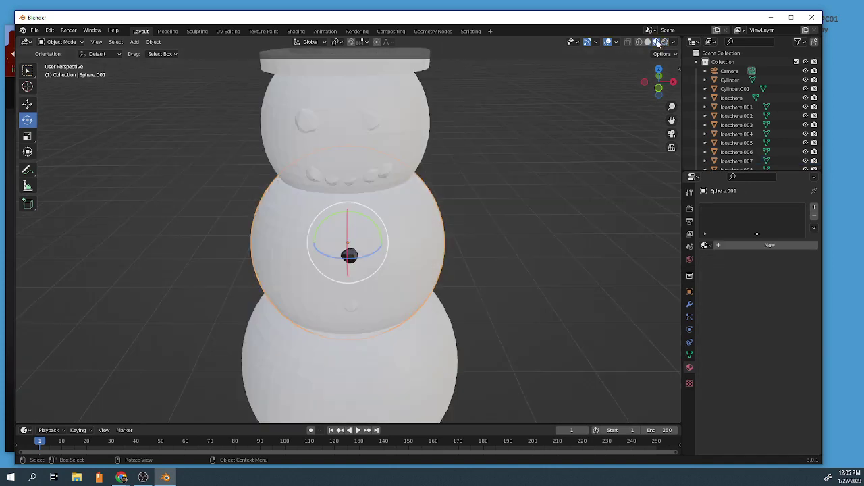
pyautogui.click(665, 42)
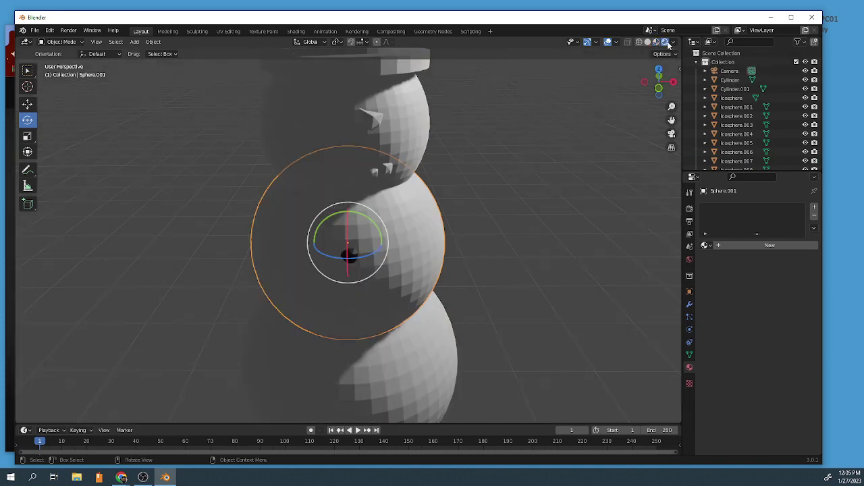
# Select the scene's point light and move it along X by about -2.06 m, toward the snowman
pyautogui.scroll(-5, 551, 174)
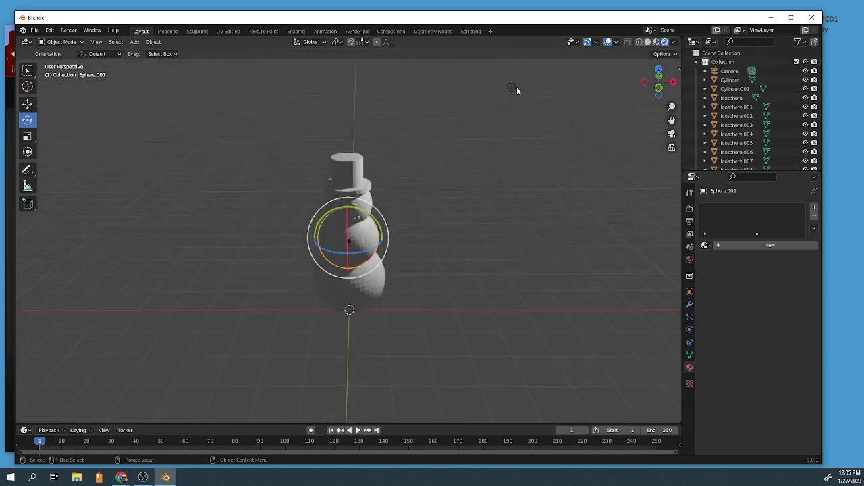
pyautogui.click(513, 88)
pyautogui.click(27, 103)
pyautogui.moveTo(546, 88); pyautogui.dragTo(464, 115)
pyautogui.moveTo(465, 115); pyautogui.dragTo(465, 118, button='middle')
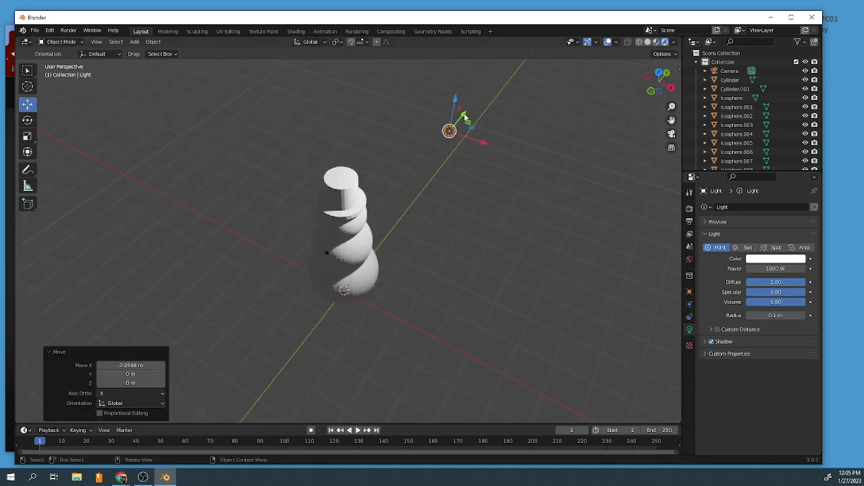
# Move the point light along Y by about -2.69 m, toward the snowman's front
pyautogui.moveTo(465, 115); pyautogui.dragTo(364, 185)
pyautogui.moveTo(363, 184); pyautogui.dragTo(388, 149, button='middle')
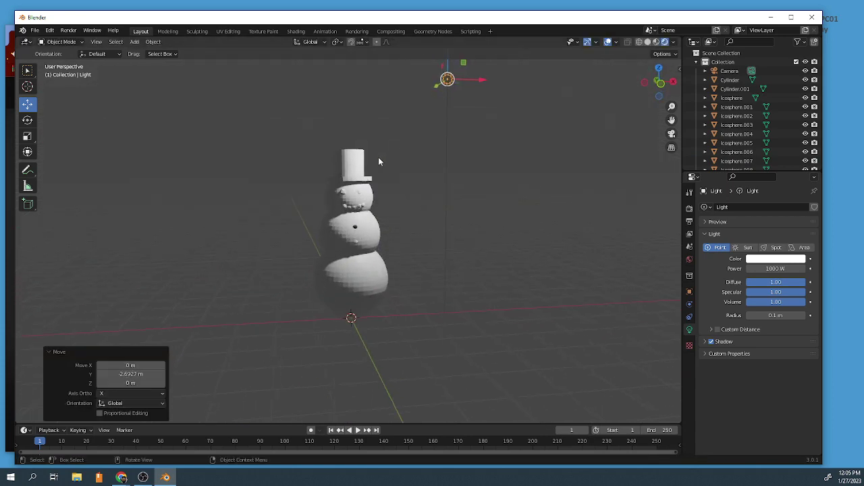
# Assign the existing black material, Material.001, to both of the snowman's eyes
pyautogui.scroll(4, 367, 183)
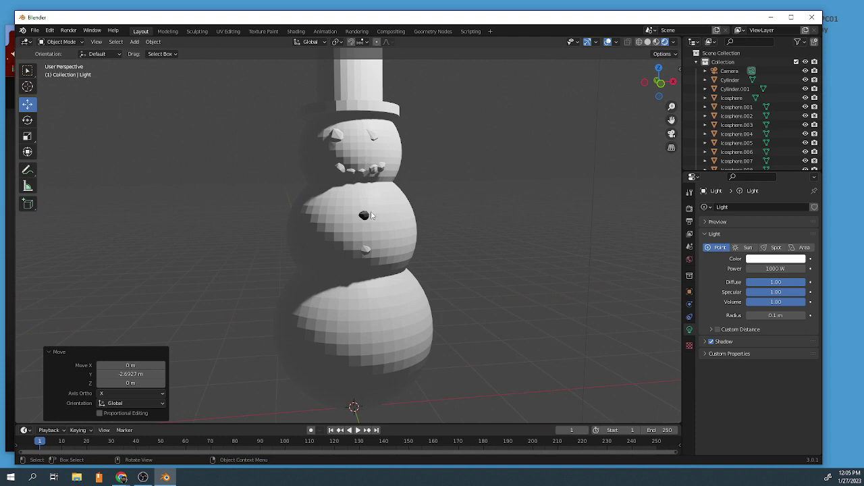
pyautogui.click(374, 140)
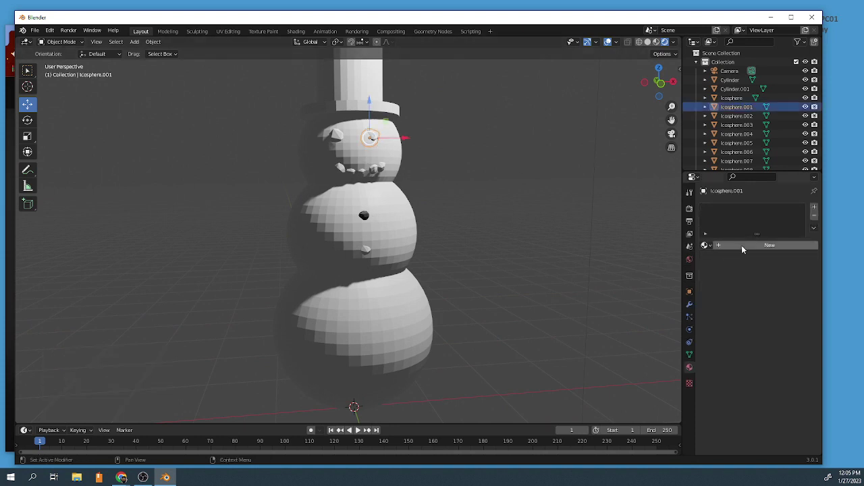
pyautogui.click(705, 245)
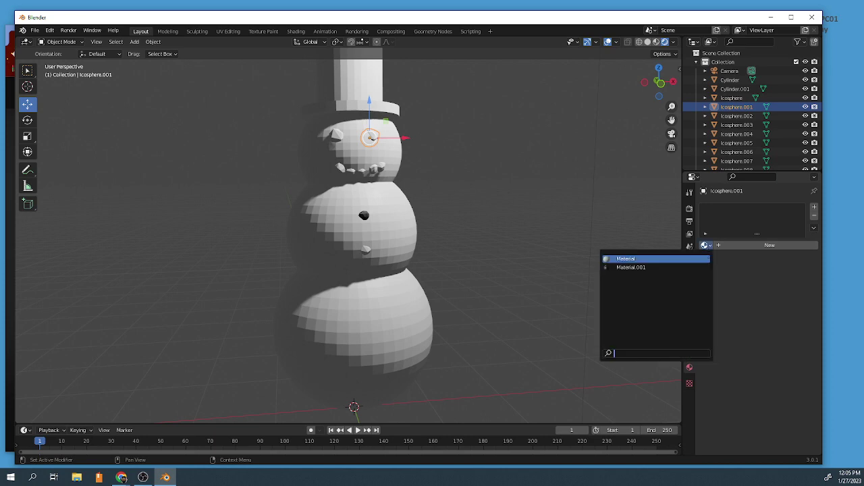
pyautogui.click(689, 268)
pyautogui.click(337, 136)
pyautogui.click(704, 245)
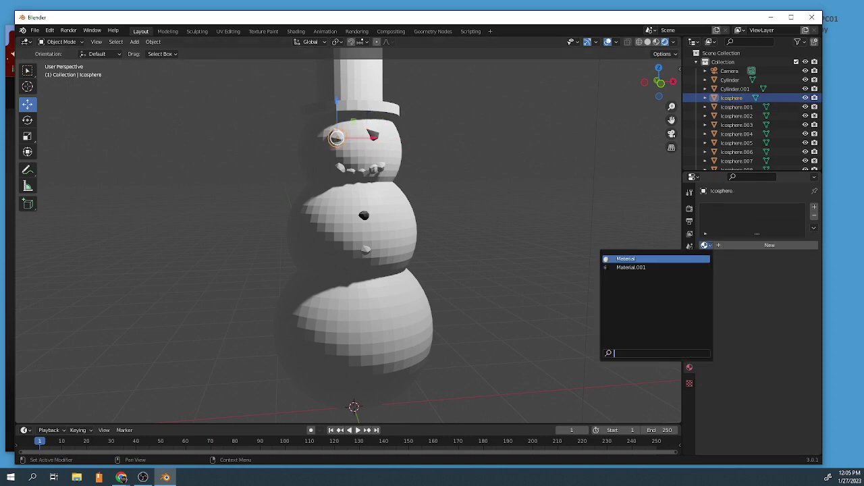
pyautogui.click(631, 268)
# Assign Material.001 to the mouth's outermost coal piece below the larger eye and rename the material black
pyautogui.click(343, 171)
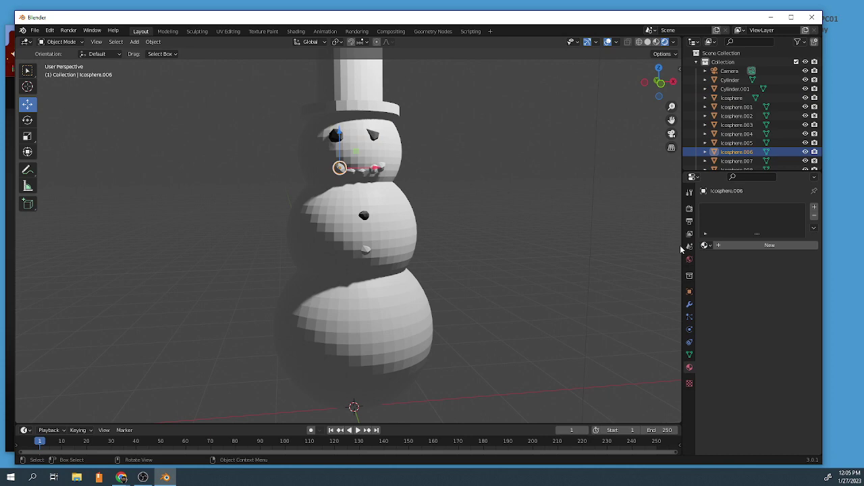
pyautogui.click(705, 245)
pyautogui.click(631, 267)
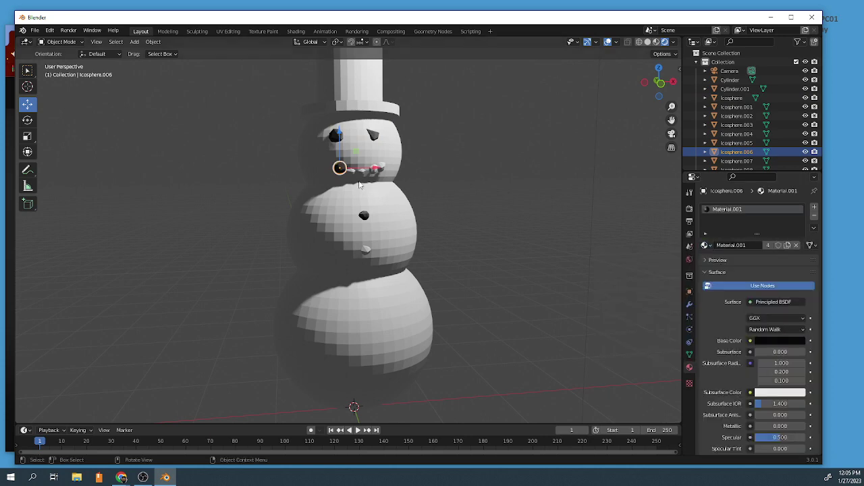
pyautogui.click(737, 245)
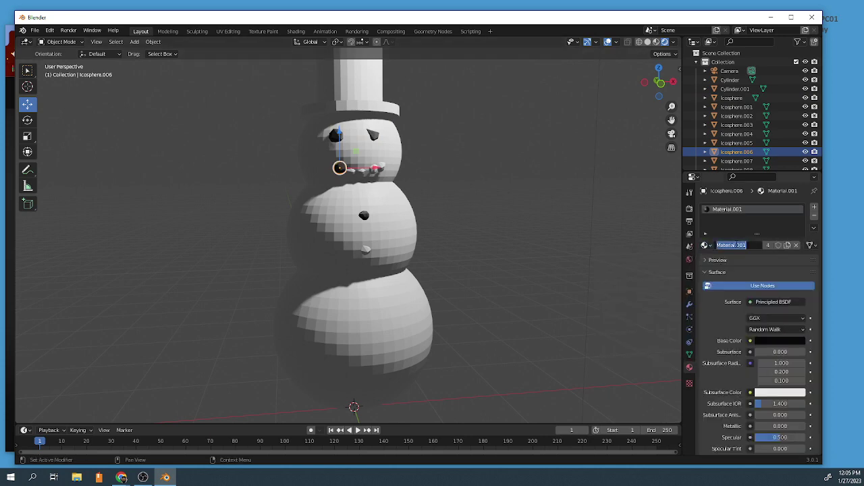
pyautogui.write('B')
pyautogui.press('Return')
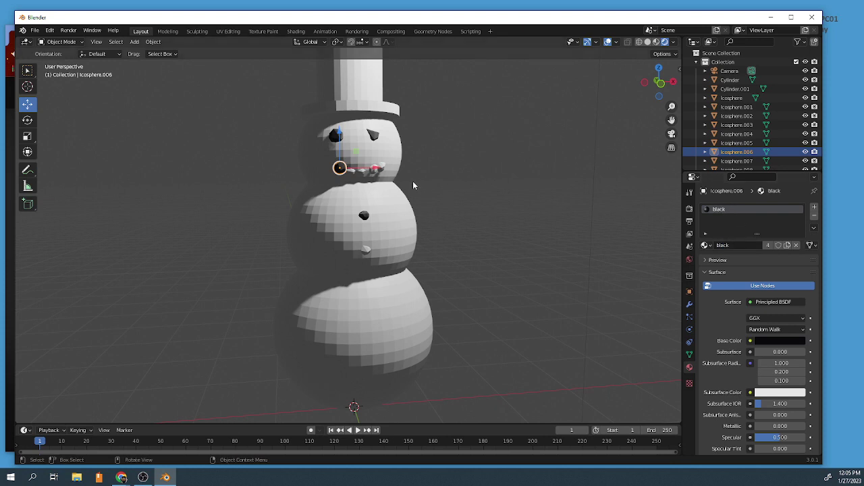
# Assign the black material to the remaining mouth pieces and the lower button on the middle sphere
pyautogui.click(355, 174)
pyautogui.click(355, 173)
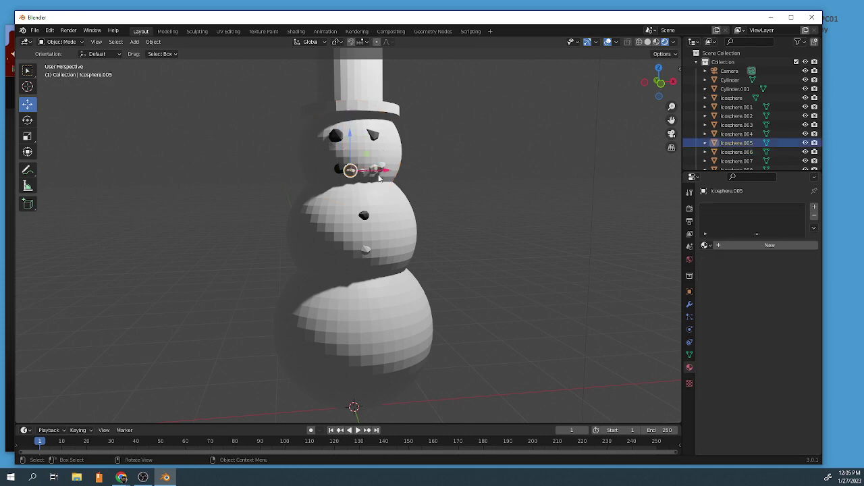
pyautogui.click(704, 245)
pyautogui.click(641, 267)
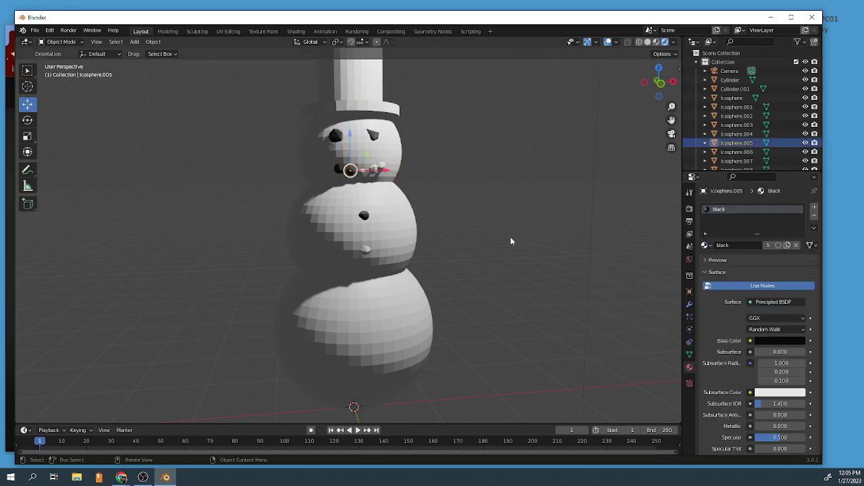
pyautogui.click(358, 171)
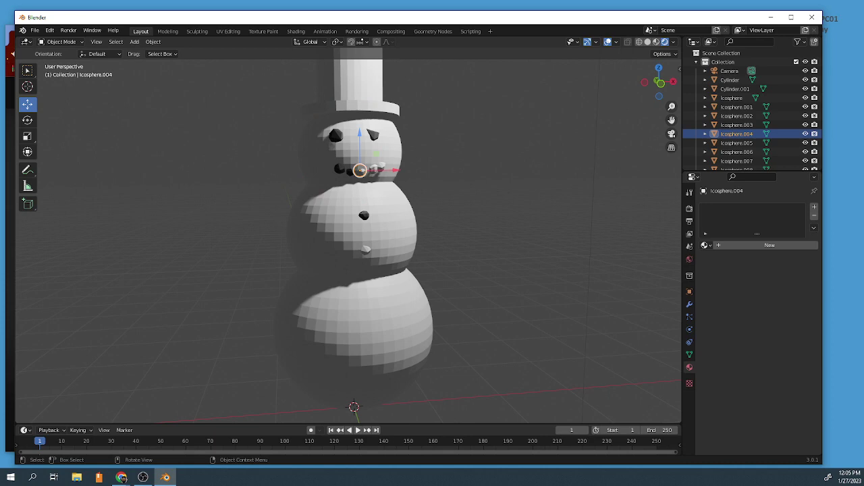
pyautogui.click(365, 249)
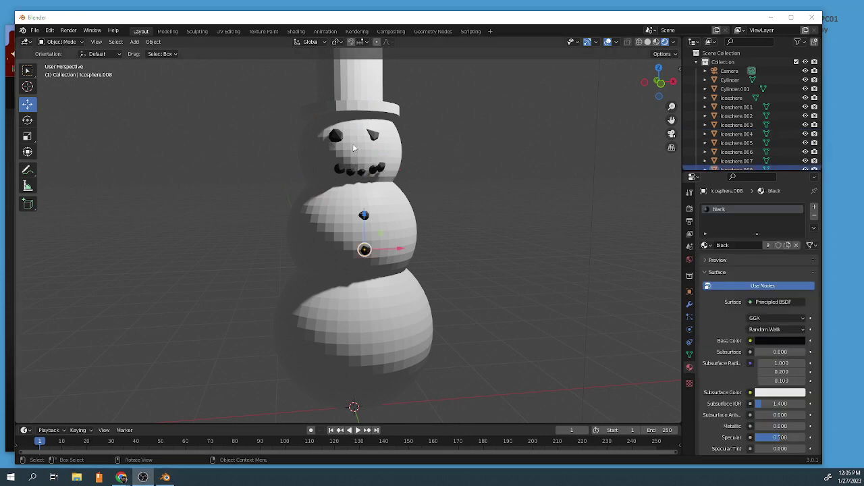
# Assign the black material to the hat's brim and its tall cylinder
pyautogui.click(375, 110)
pyautogui.click(705, 245)
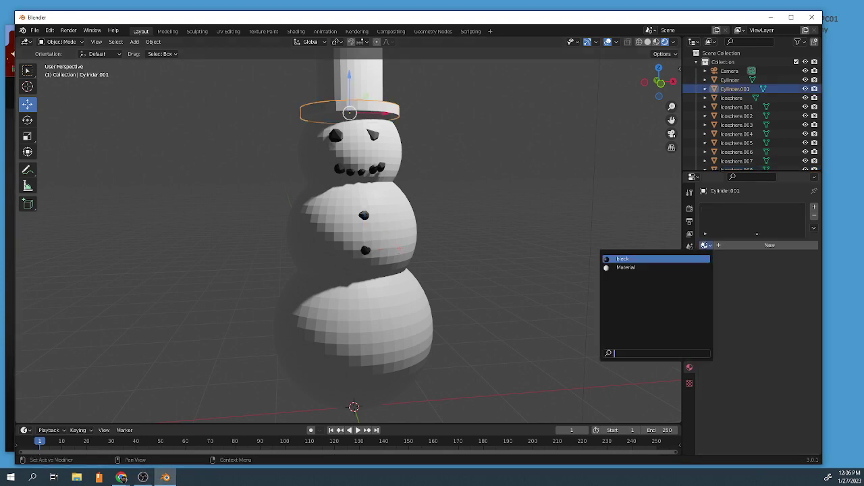
pyautogui.click(693, 259)
pyautogui.click(366, 86)
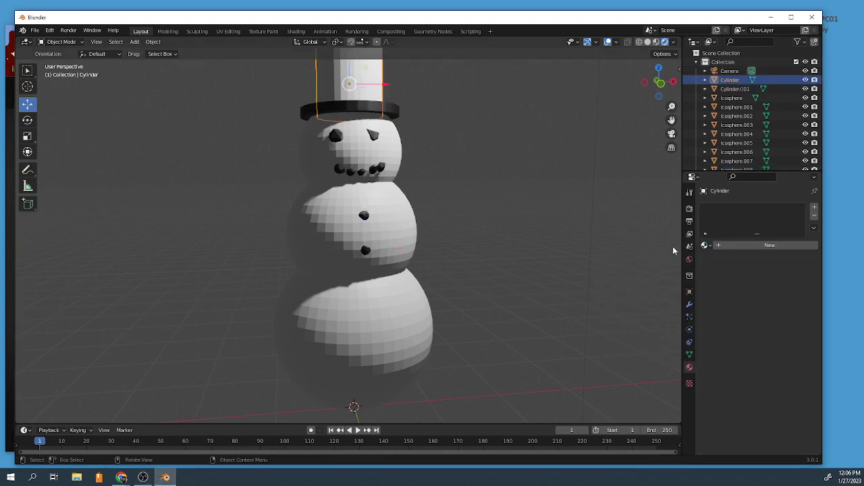
pyautogui.click(705, 245)
pyautogui.click(694, 259)
pyautogui.moveTo(471, 207); pyautogui.dragTo(382, 173, button='middle')
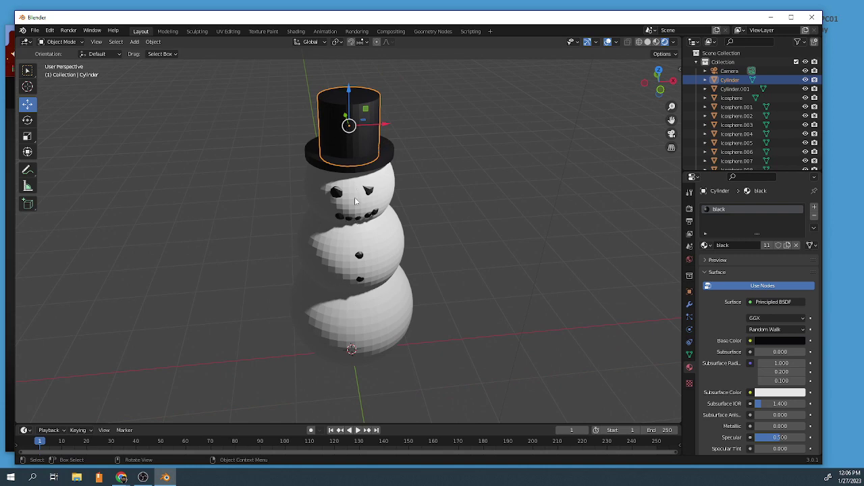
# Add a Subdivision Surface modifier to the snowman's head sphere
pyautogui.click(354, 199)
pyautogui.click(324, 254)
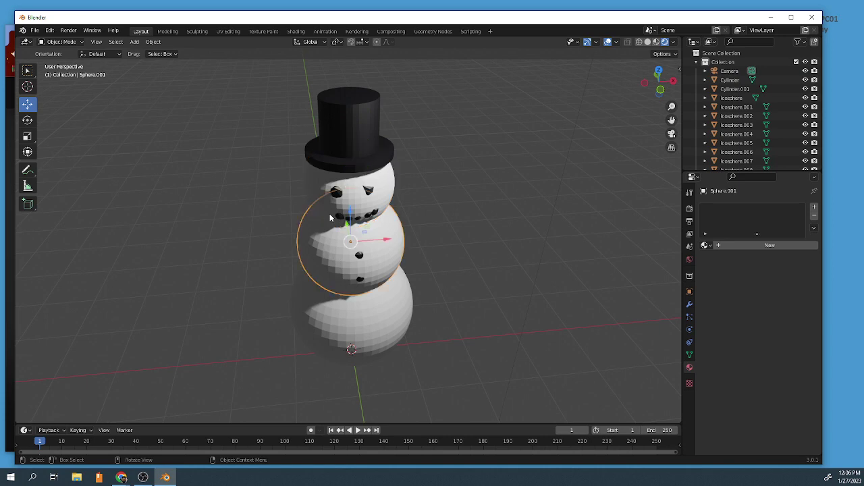
pyautogui.click(363, 192)
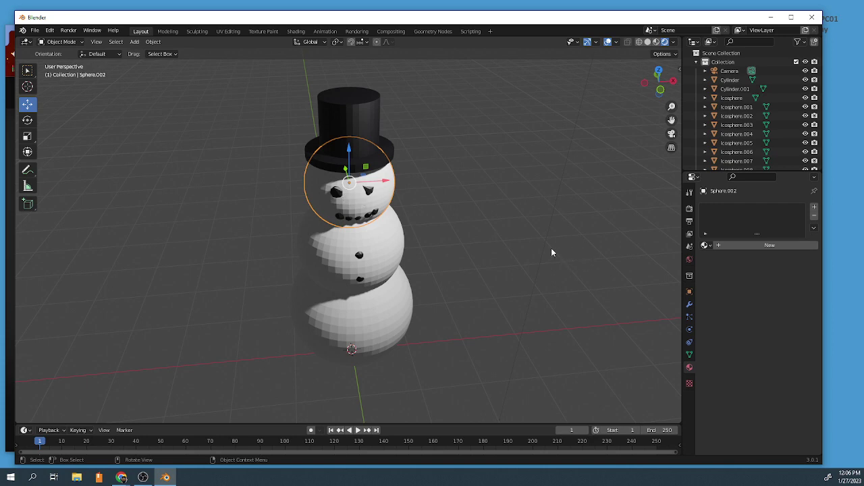
pyautogui.click(689, 305)
pyautogui.click(720, 209)
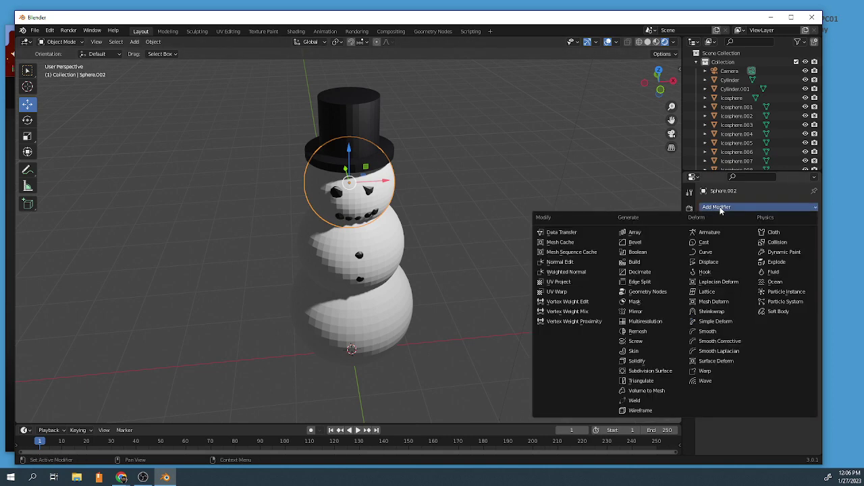
pyautogui.click(661, 370)
# Set the head's subdivision levels to 4 for the viewport and 6 for render
pyautogui.scroll(1, 346, 211)
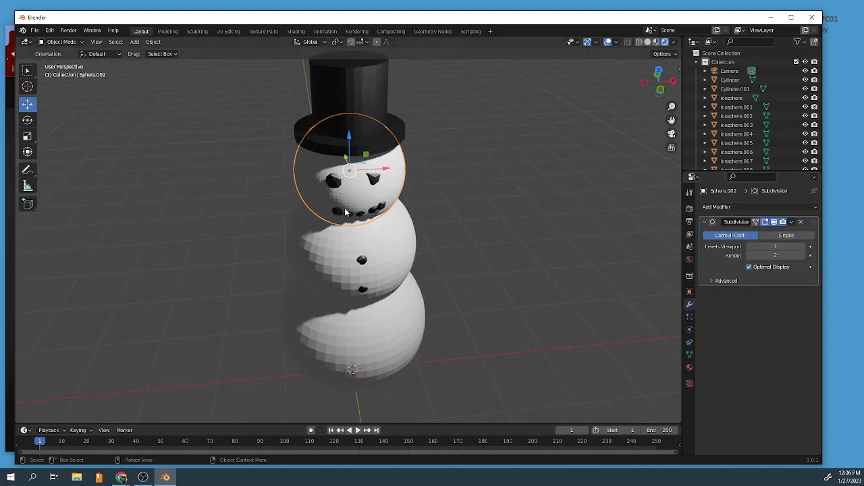
pyautogui.scroll(2, 346, 212)
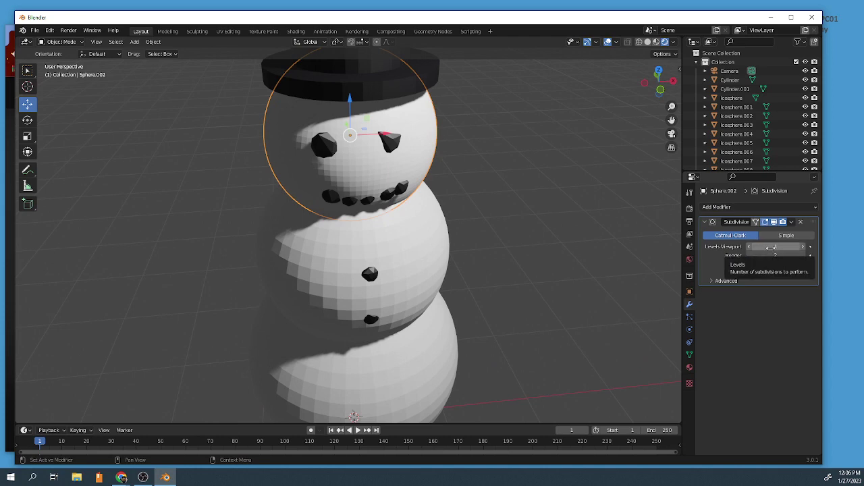
pyautogui.click(771, 248)
pyautogui.moveTo(771, 248); pyautogui.dragTo(750, 274)
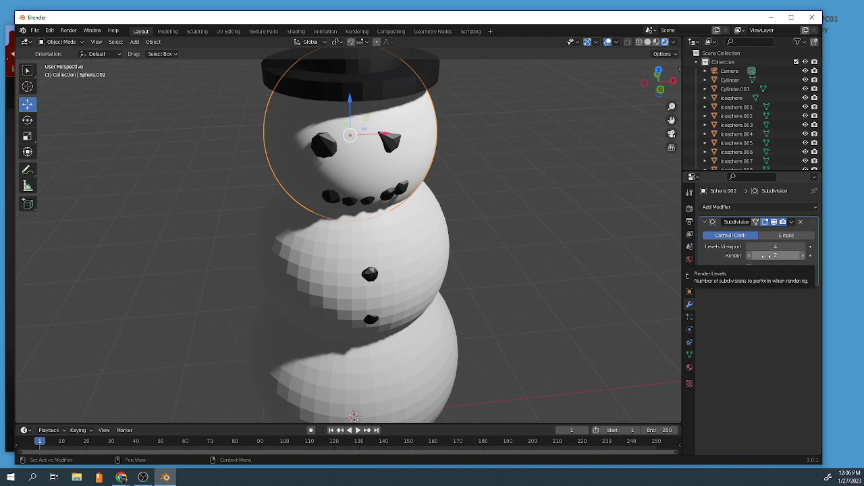
pyautogui.click(765, 255)
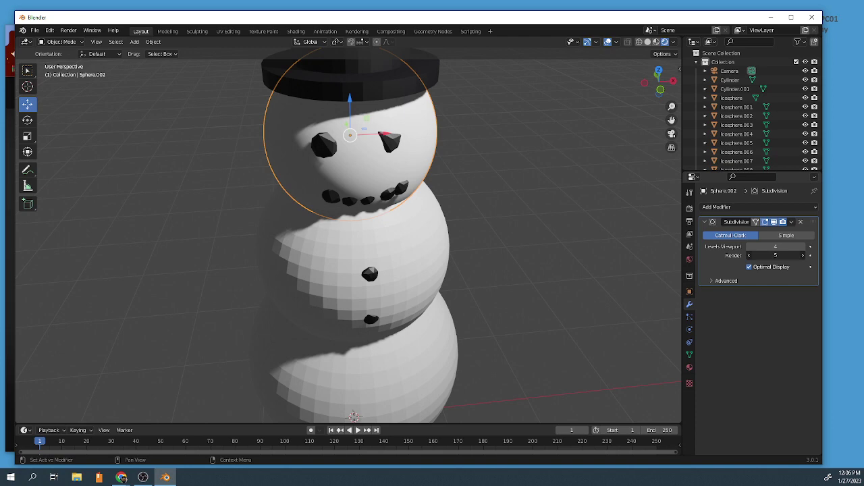
pyautogui.moveTo(775, 255); pyautogui.dragTo(775, 255)
# Add a Subdivision Surface modifier to the middle sphere with levels of 4 for the viewport and 6 for render
pyautogui.moveTo(430, 246); pyautogui.dragTo(457, 255, button='middle')
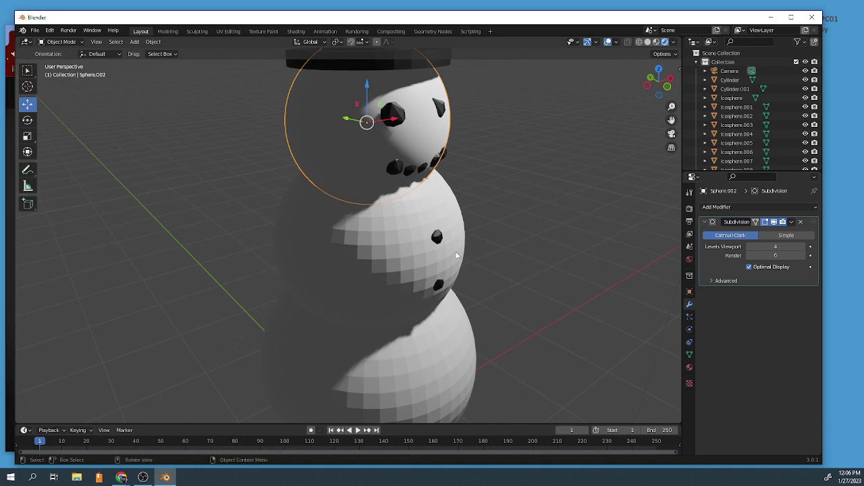
pyautogui.click(380, 249)
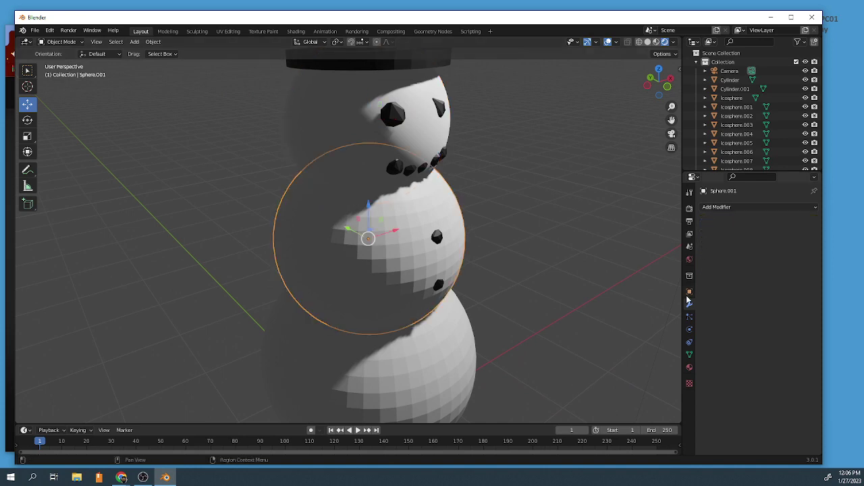
pyautogui.click(725, 208)
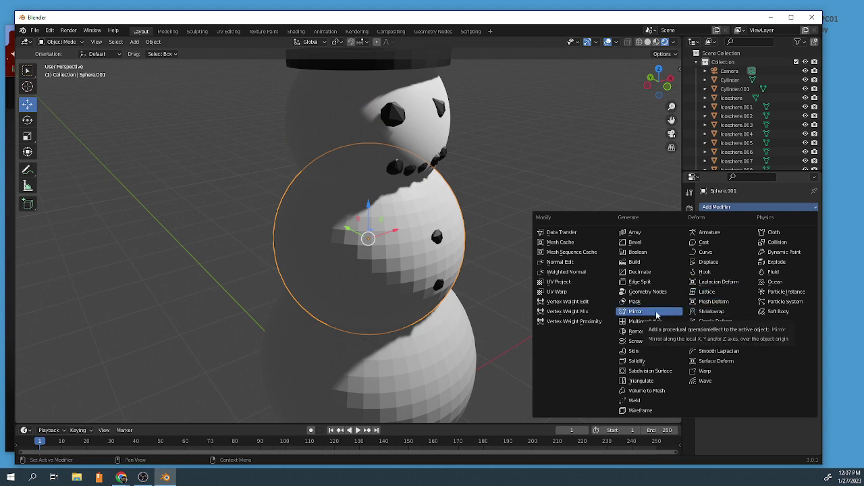
pyautogui.click(663, 373)
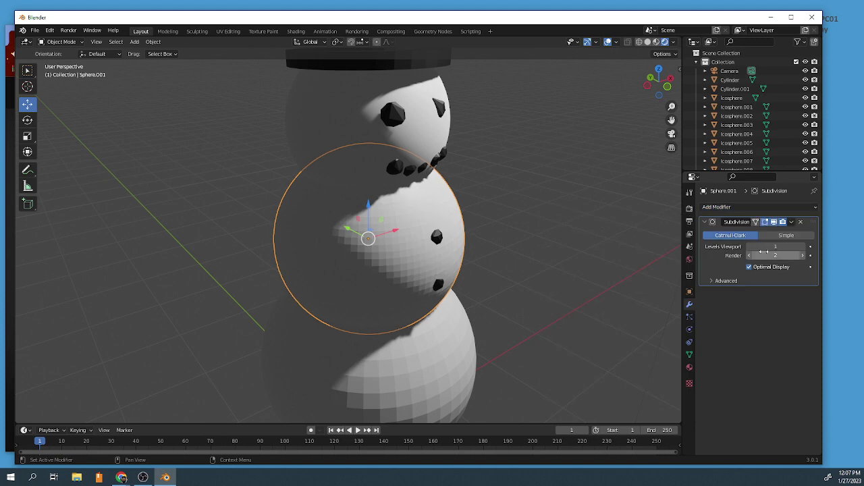
pyautogui.moveTo(771, 249); pyautogui.dragTo(783, 249)
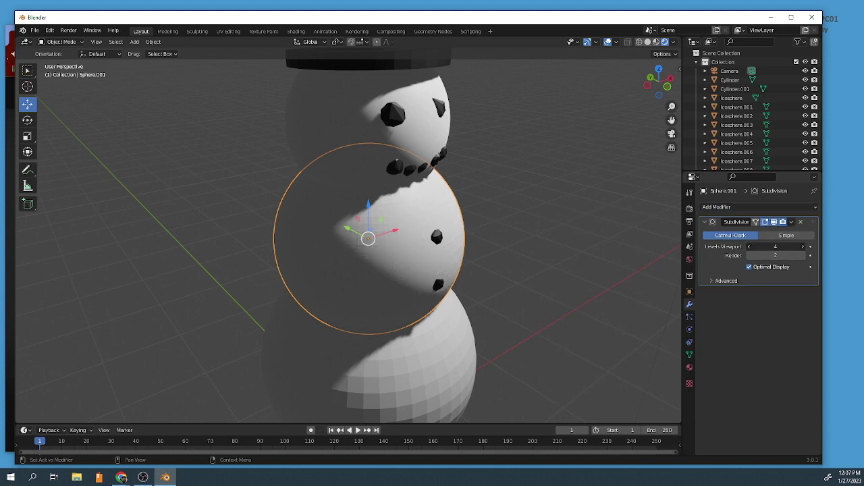
pyautogui.click(768, 256)
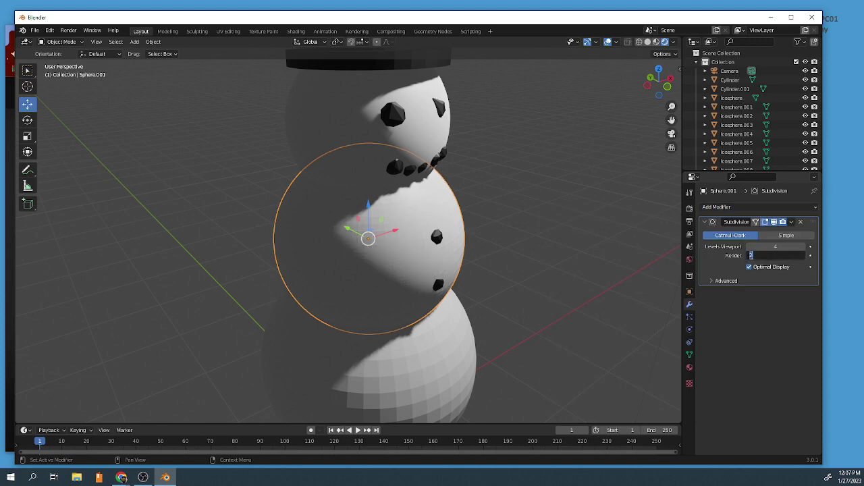
pyautogui.press('Return')
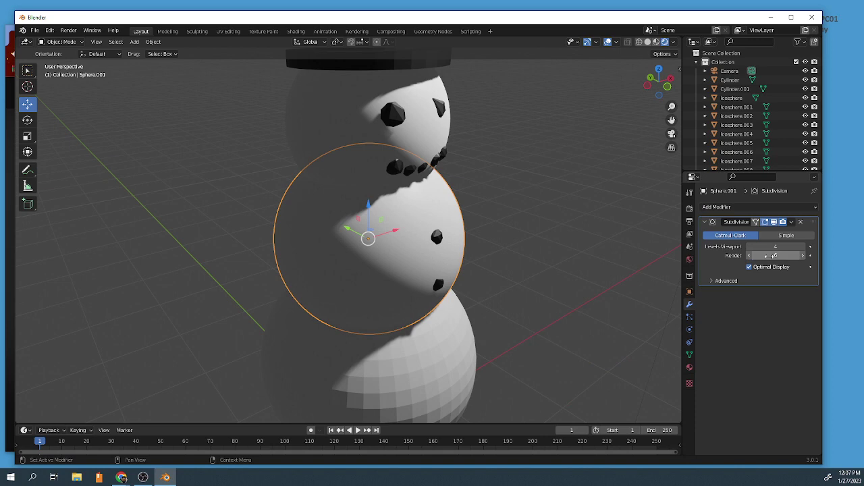
# Add a Subdivision Surface modifier to the snowman's bottom sphere, setting viewport levels to 4 and adjusting the render levels
pyautogui.click(469, 354)
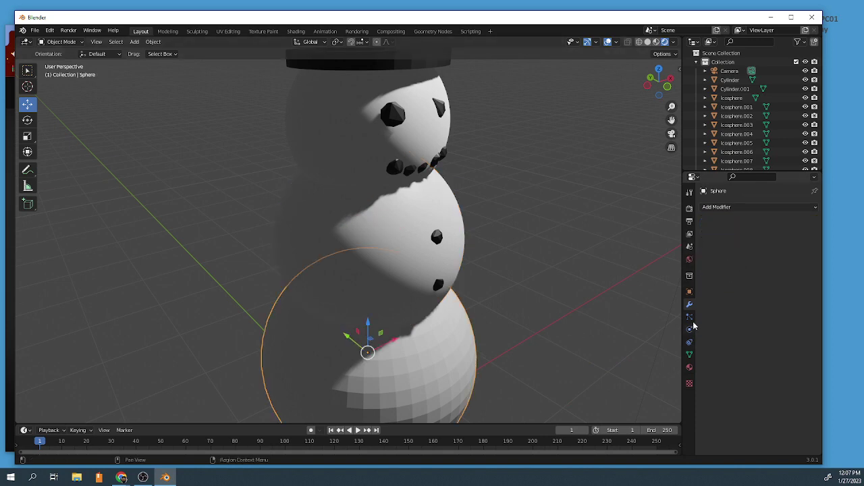
pyautogui.click(720, 207)
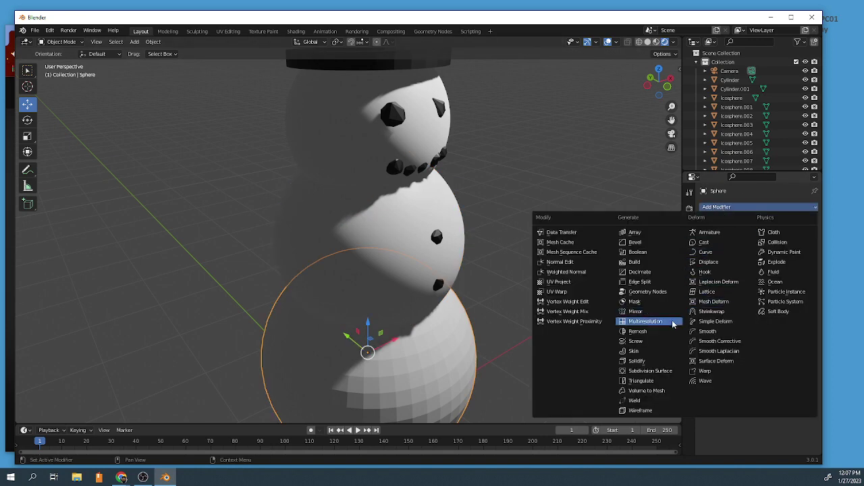
pyautogui.click(651, 370)
pyautogui.click(757, 247)
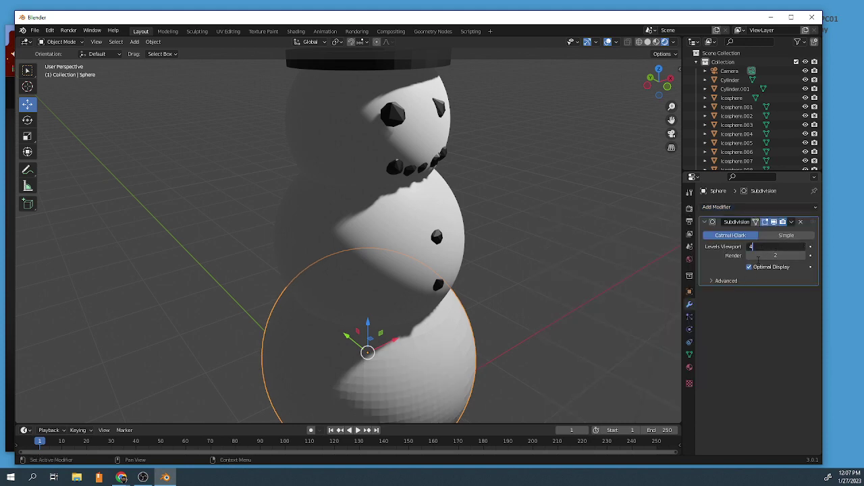
pyautogui.press('Return')
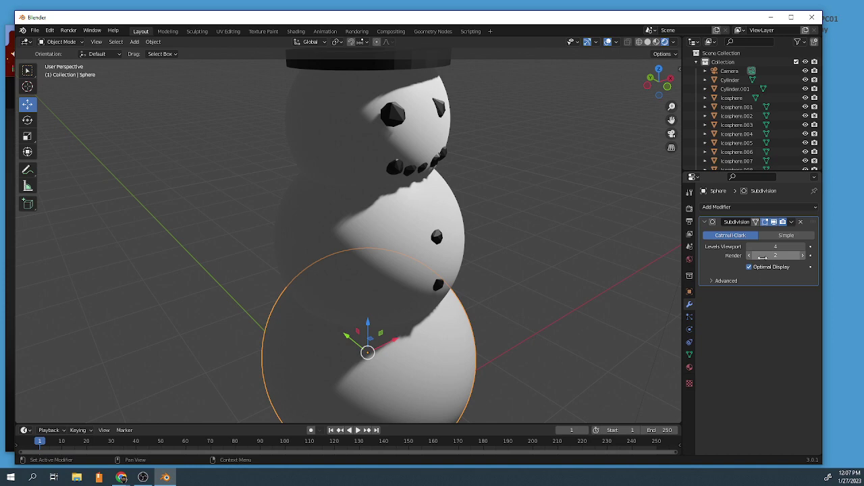
pyautogui.click(763, 257)
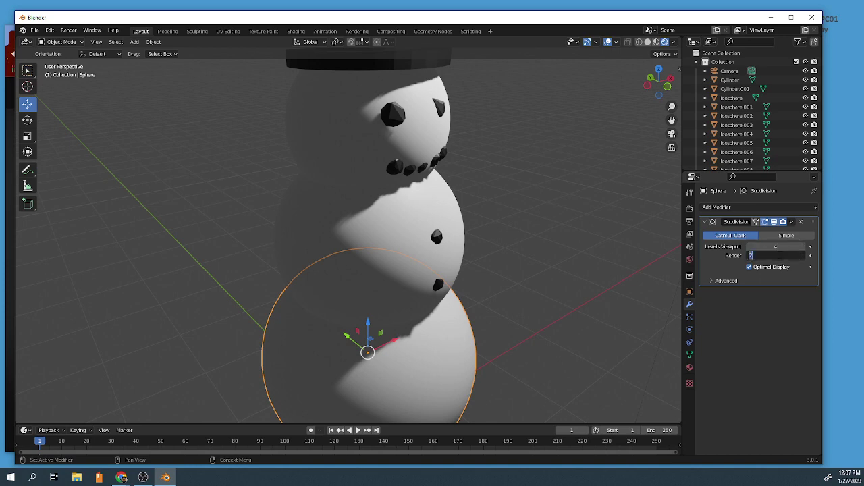
pyautogui.press('Return')
# Try a Subdivision Surface modifier in Simple mode with 3 viewport levels on the hat's tall cylinder, and remove it
pyautogui.click(435, 247)
pyautogui.moveTo(407, 235); pyautogui.dragTo(359, 144, button='middle')
pyautogui.click(349, 107)
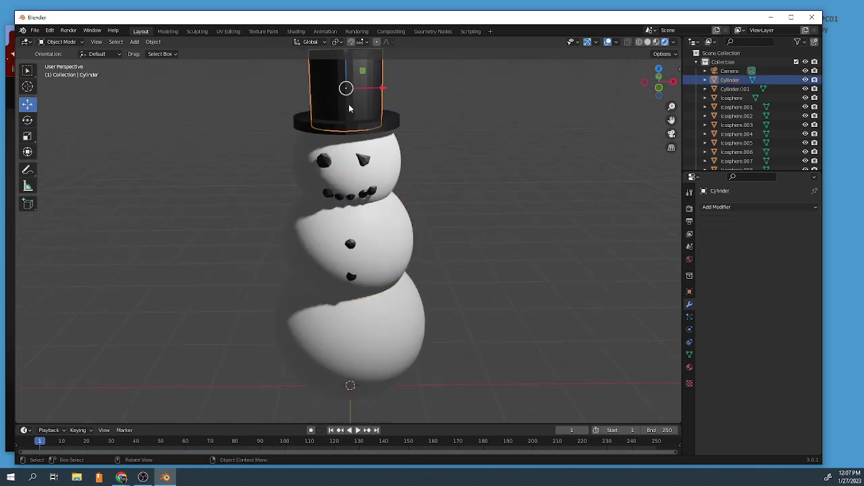
pyautogui.click(732, 208)
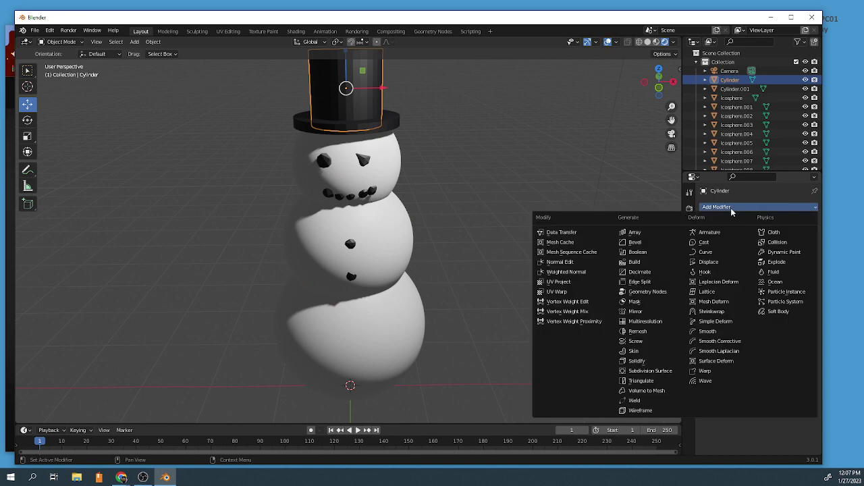
pyautogui.click(661, 372)
pyautogui.moveTo(421, 170); pyautogui.dragTo(463, 188, button='middle')
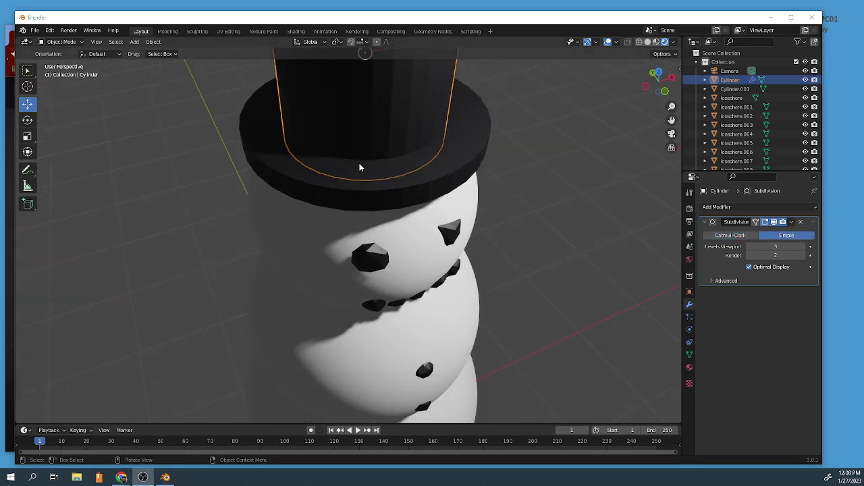
pyautogui.scroll(-2, 329, 139)
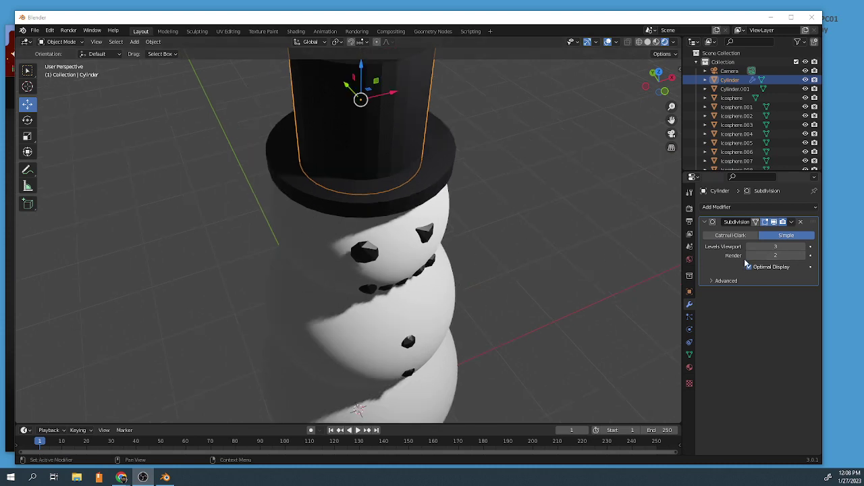
pyautogui.click(712, 282)
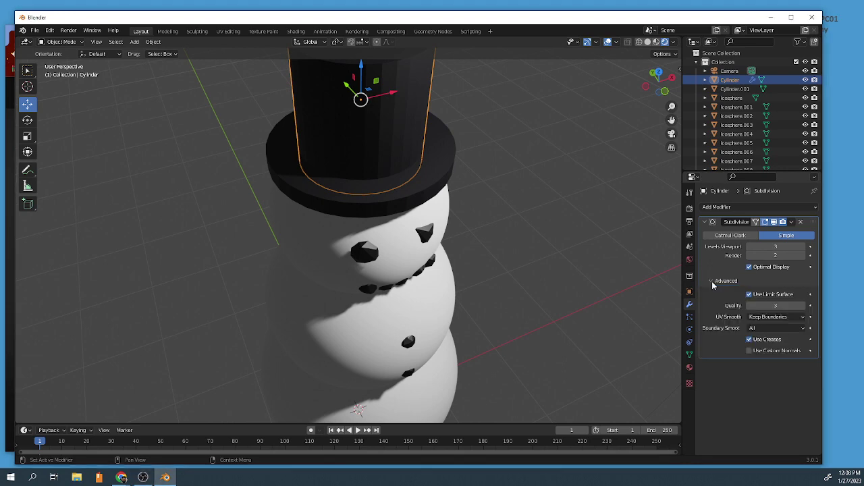
pyautogui.click(714, 283)
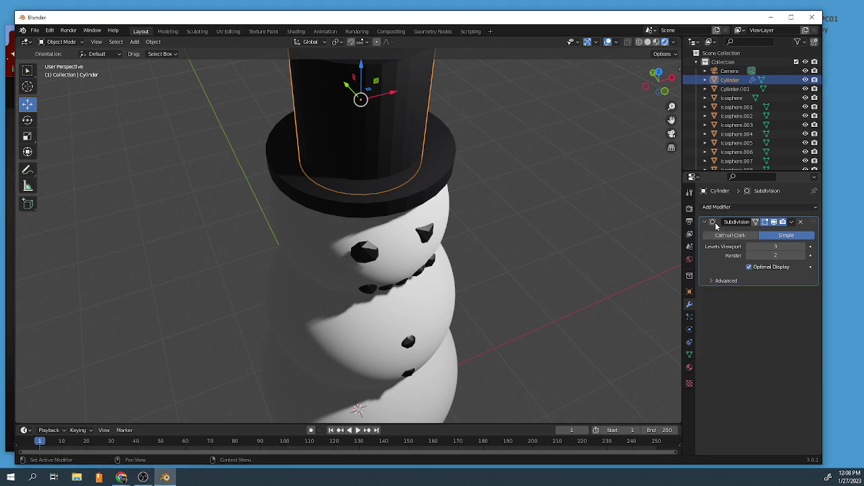
pyautogui.click(802, 222)
# Remove the Subdivision Surface modifier from the snowman's head sphere and undo the removal
pyautogui.click(371, 161)
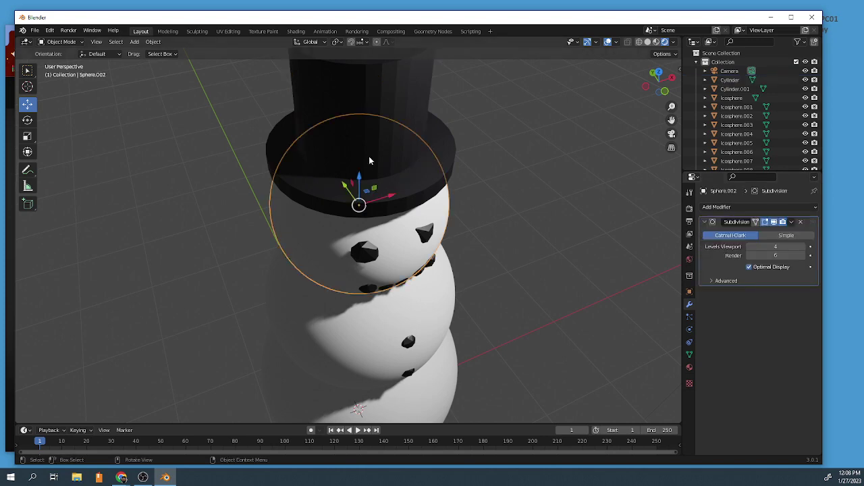
pyautogui.click(802, 222)
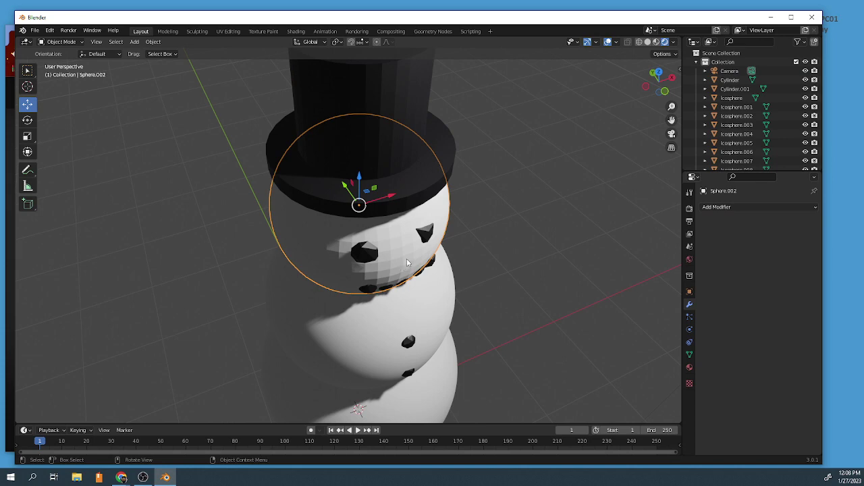
pyautogui.hotkey('ctrl', 'z')
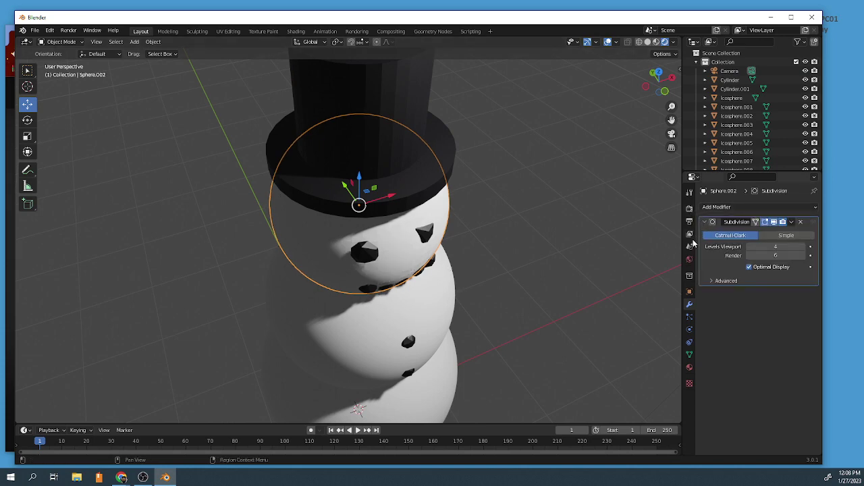
# Try a Smooth modifier with a changed factor on the hat's tall cylinder, and remove it
pyautogui.click(390, 114)
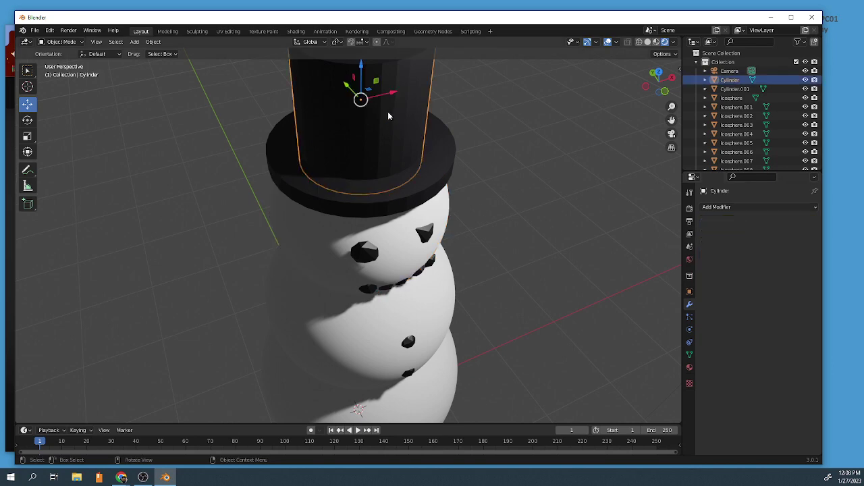
pyautogui.click(726, 209)
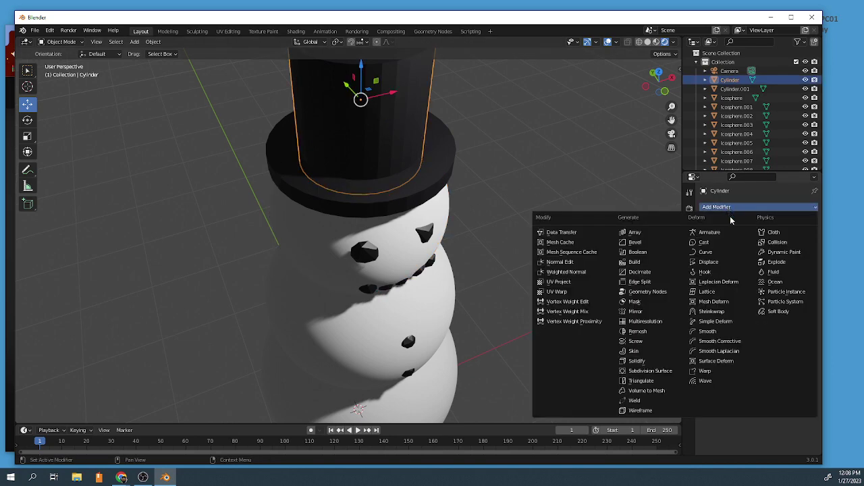
pyautogui.click(721, 332)
pyautogui.moveTo(512, 243); pyautogui.dragTo(529, 236, button='middle')
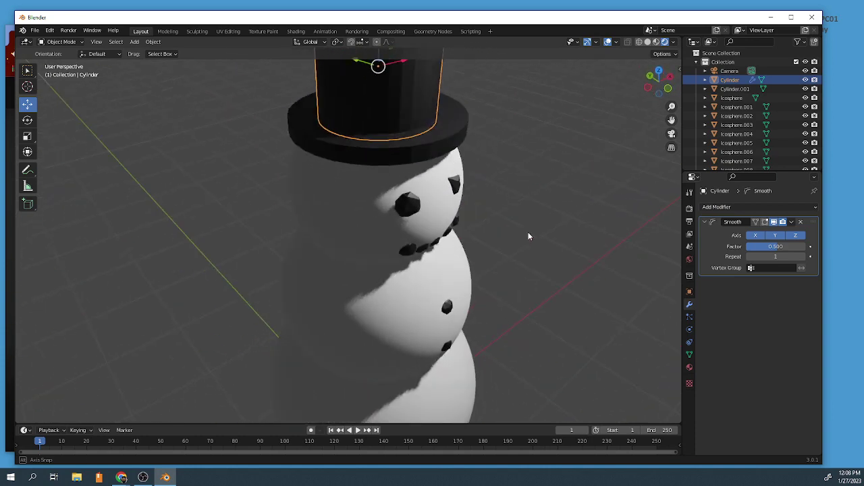
pyautogui.moveTo(772, 257)
pyautogui.mouseDown()
pyautogui.moveTo(789, 257)
pyautogui.moveTo(769, 257)
pyautogui.moveTo(793, 246)
pyautogui.moveTo(784, 246)
pyautogui.mouseUp()
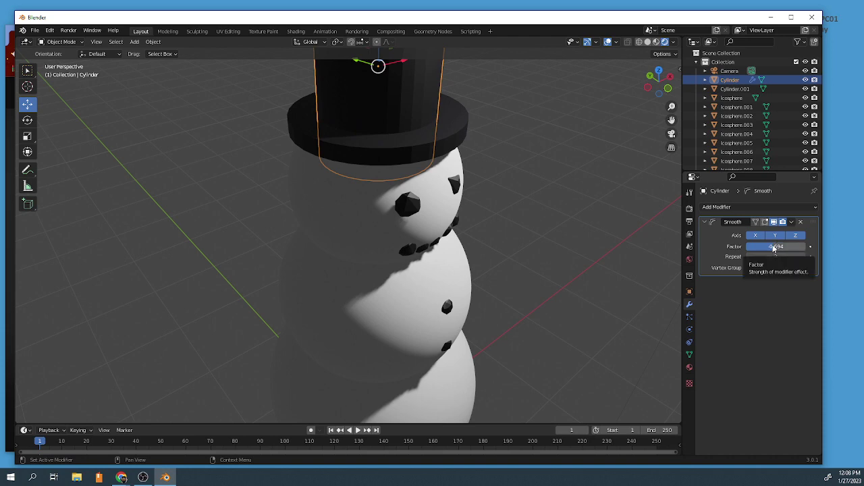
pyautogui.press('BackSpace')
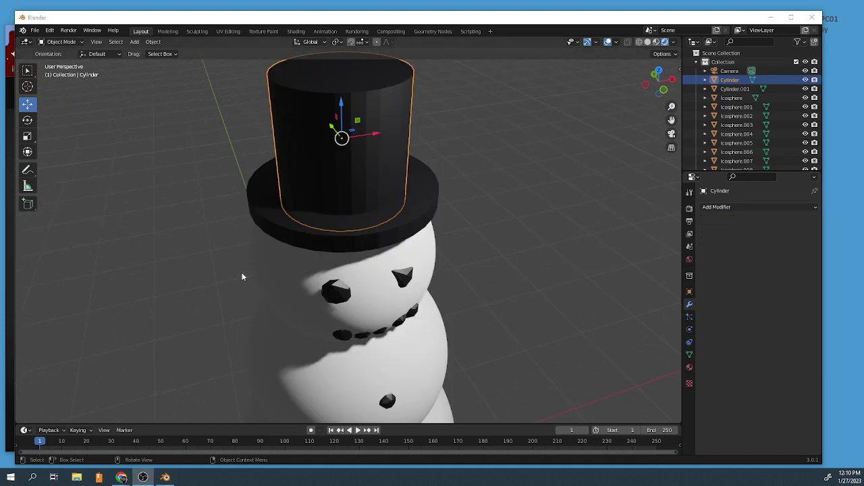
# Apply Shade Smooth to the hat's tall cylinder and to its brim
pyautogui.moveTo(328, 248)
pyautogui.mouseDown(button='middle')
pyautogui.moveTo(340, 246)
pyautogui.moveTo(331, 253)
pyautogui.mouseUp(button='middle')
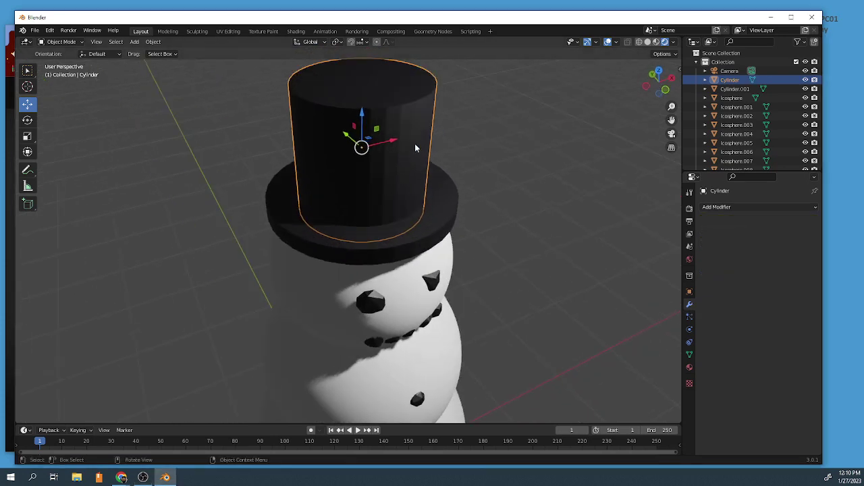
pyautogui.rightClick(371, 96)
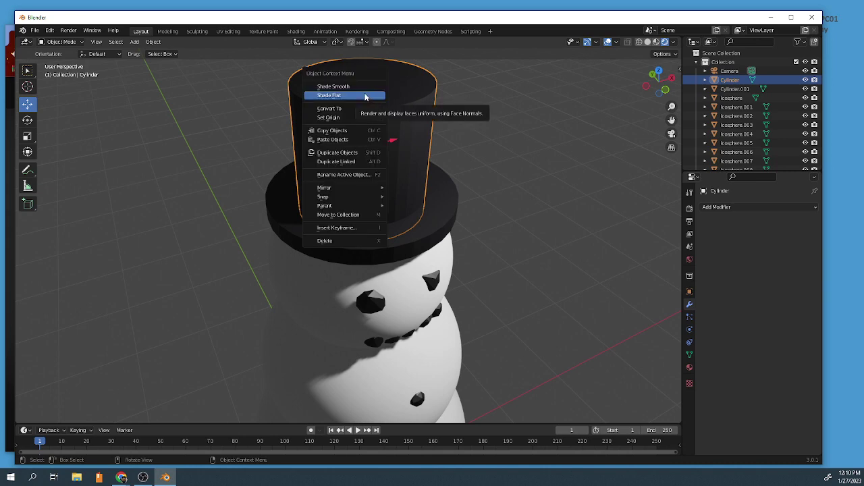
pyautogui.click(366, 92)
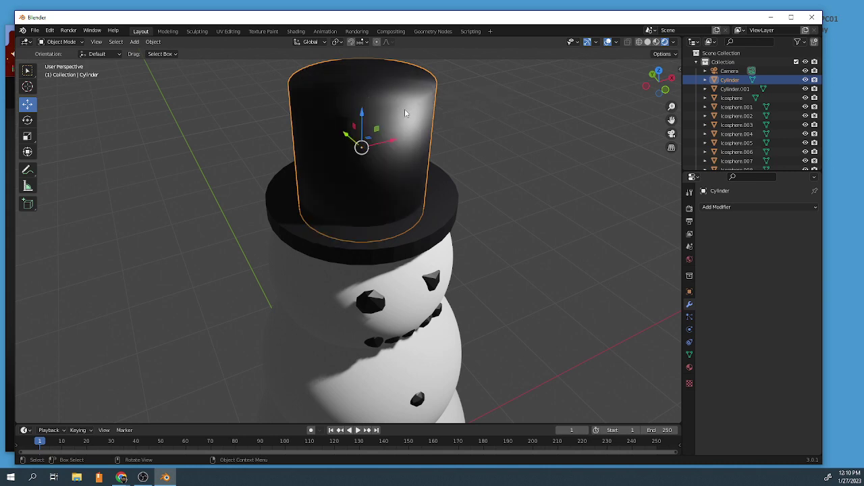
pyautogui.moveTo(404, 113); pyautogui.dragTo(411, 119, button='middle')
pyautogui.click(419, 255)
pyautogui.rightClick(420, 255)
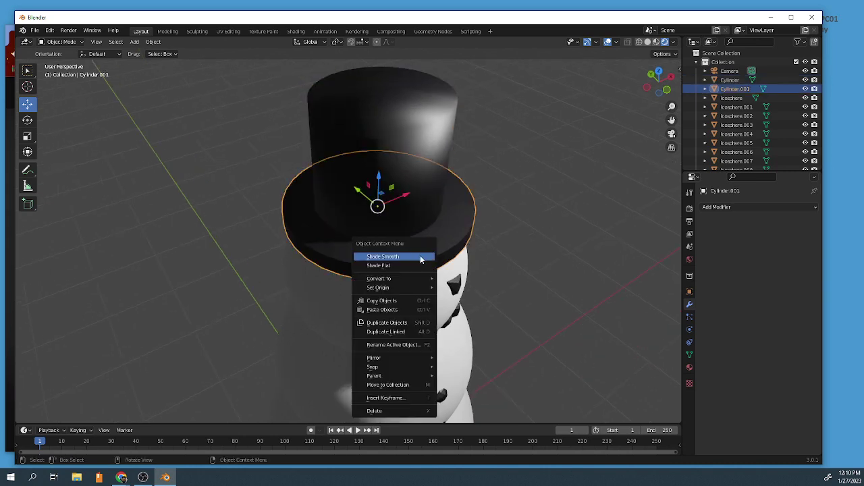
pyautogui.click(419, 256)
pyautogui.moveTo(439, 239); pyautogui.dragTo(425, 175, button='middle')
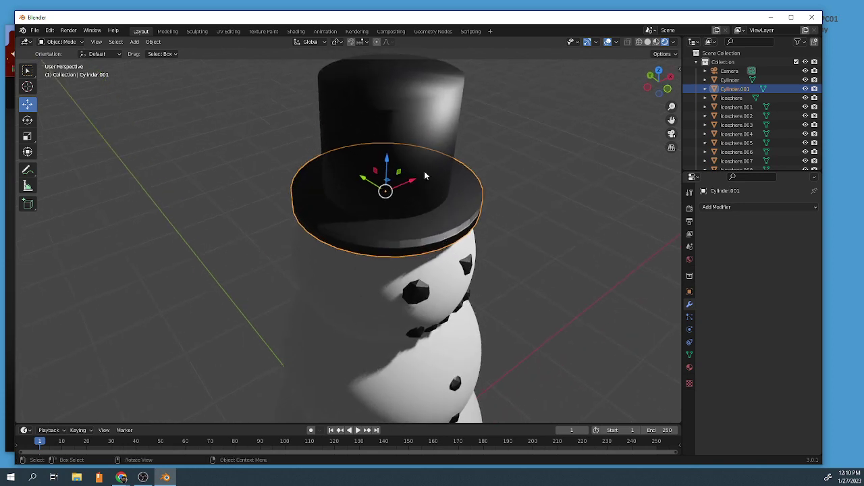
# Lower the black material's Specular value to 0.009 to reduce the hat's shine, and deselect the hat
pyautogui.click(416, 102)
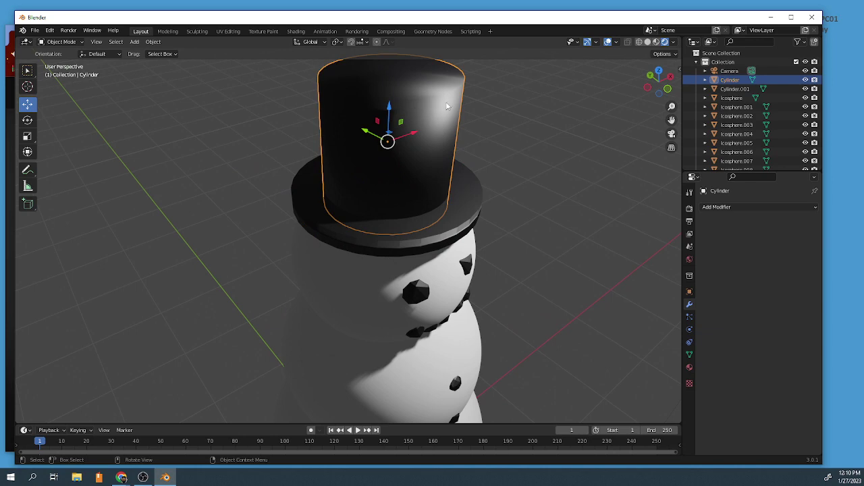
pyautogui.click(689, 368)
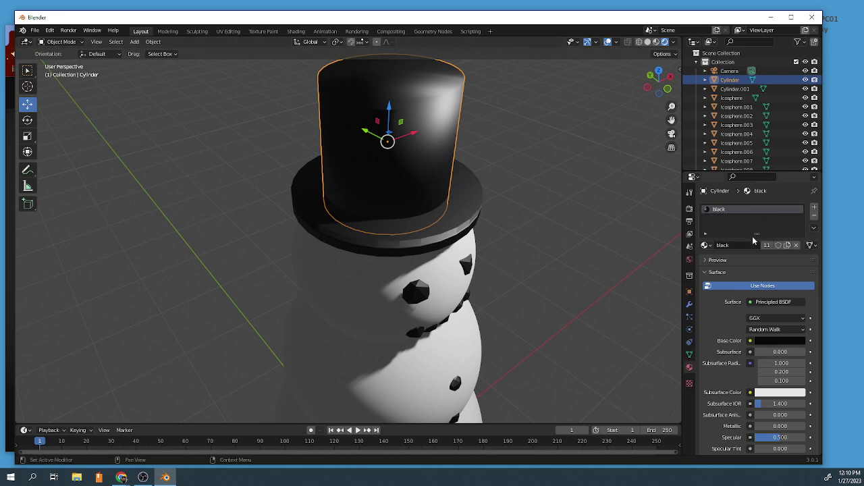
pyautogui.scroll(-1, 771, 383)
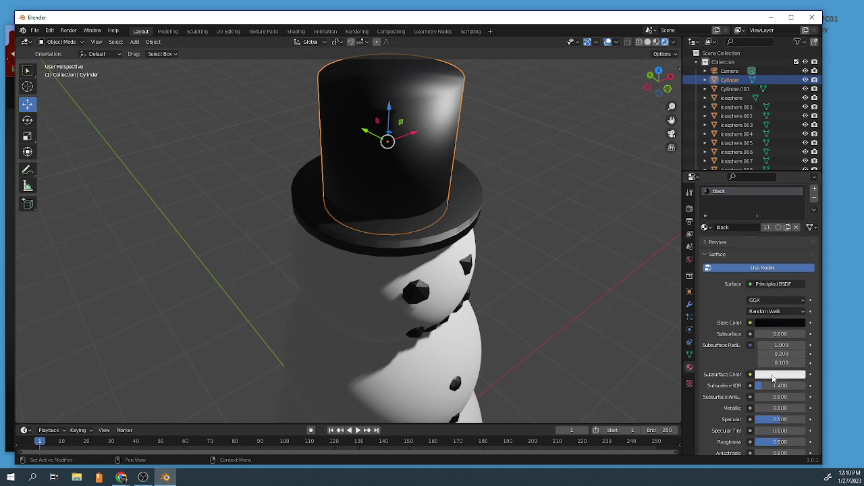
pyautogui.scroll(-1, 758, 377)
pyautogui.scroll(-1, 760, 378)
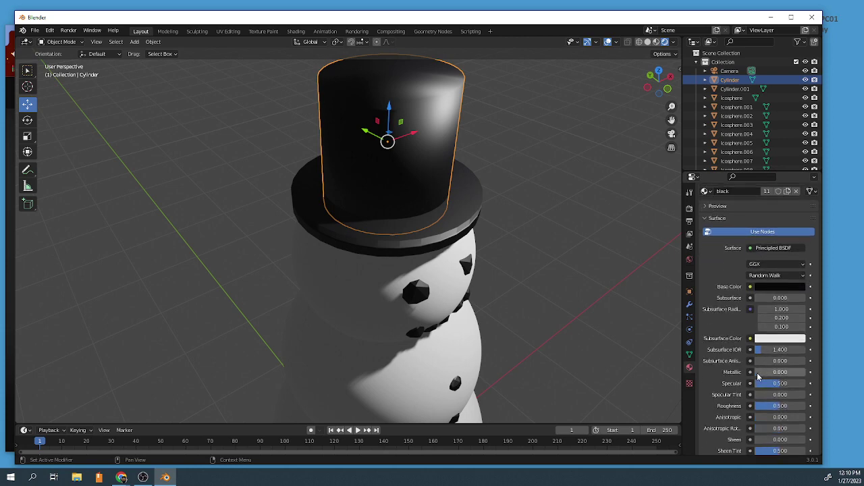
pyautogui.moveTo(782, 386); pyautogui.dragTo(754, 383)
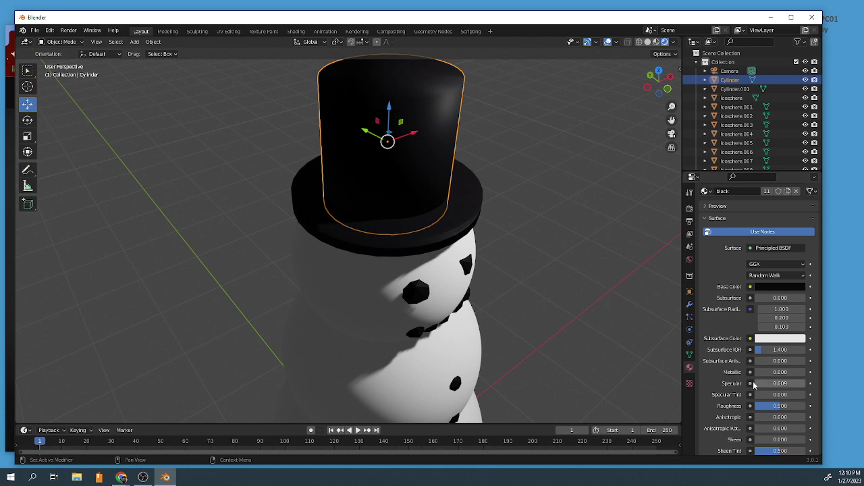
pyautogui.scroll(-5, 563, 302)
pyautogui.moveTo(561, 303); pyautogui.dragTo(471, 261, button='middle')
pyautogui.scroll(2, 459, 259)
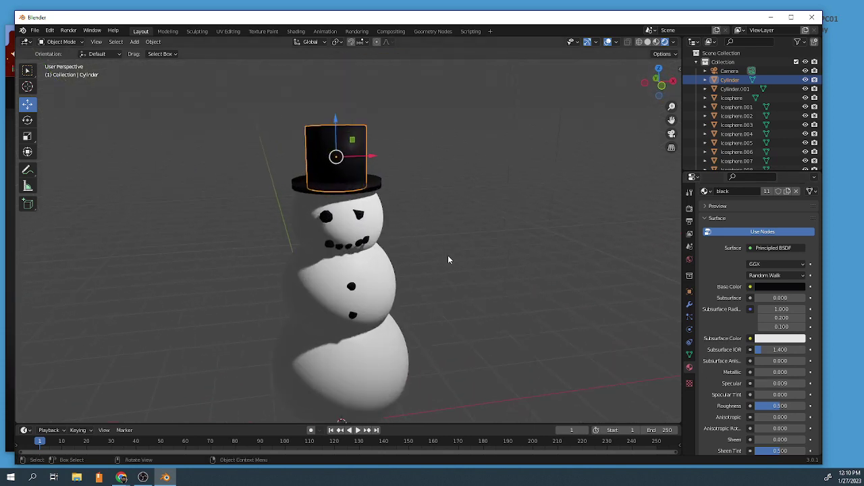
pyautogui.click(436, 254)
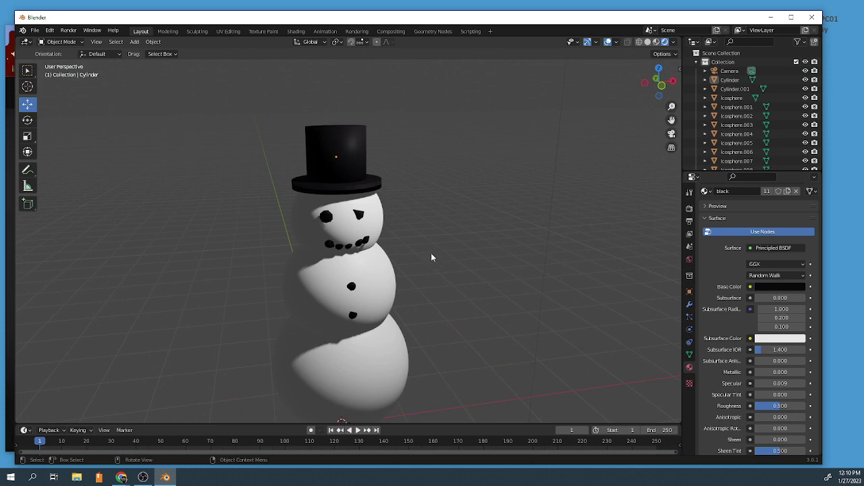
pyautogui.click(344, 282)
pyautogui.click(336, 254)
pyautogui.click(356, 347)
pyautogui.moveTo(370, 302); pyautogui.dragTo(371, 277, button='middle')
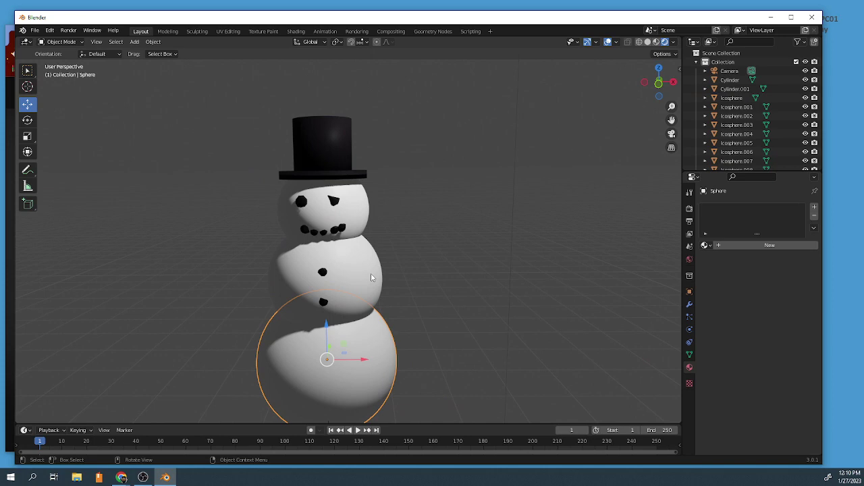
pyautogui.scroll(-3, 371, 277)
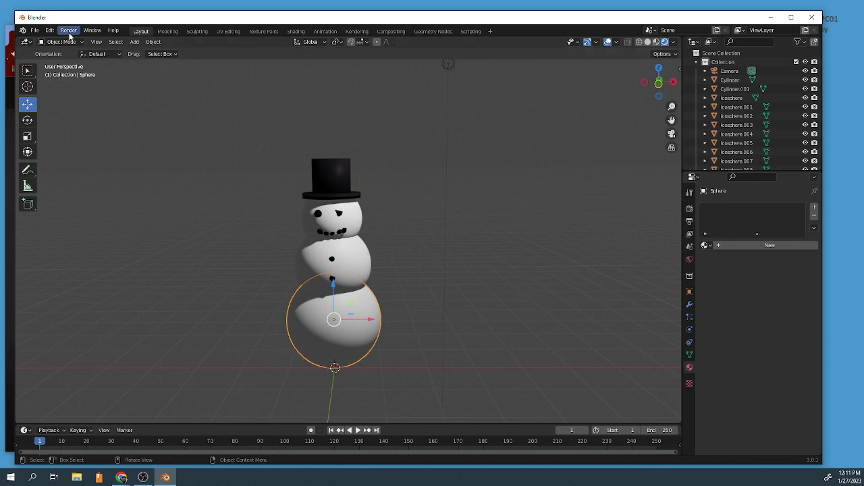
# Add a torus mesh at the snowman's base with the default 1 m major and 0.25 m minor radius
pyautogui.click(134, 42)
pyautogui.moveTo(139, 53)
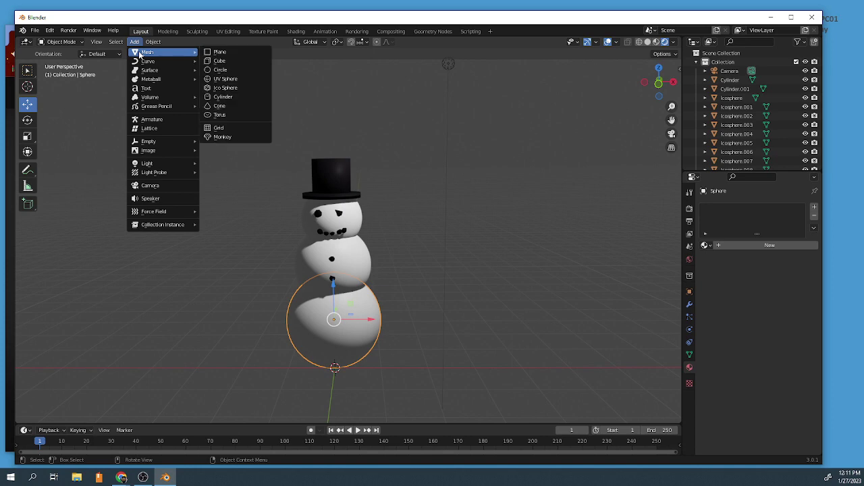
pyautogui.click(226, 115)
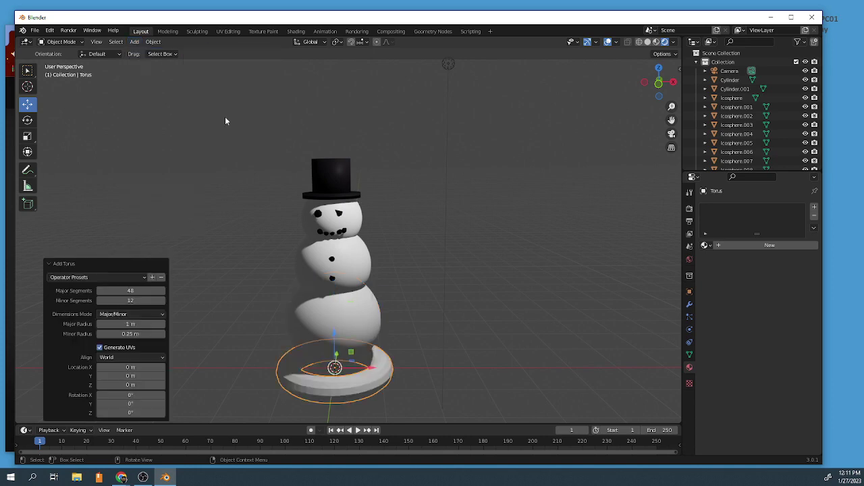
# Raise the torus about 2.68 m along Z to the snowman's head and tilt it about 50.5° around the X axis
pyautogui.moveTo(333, 332); pyautogui.dragTo(332, 212)
pyautogui.moveTo(333, 212); pyautogui.dragTo(289, 253, button='middle')
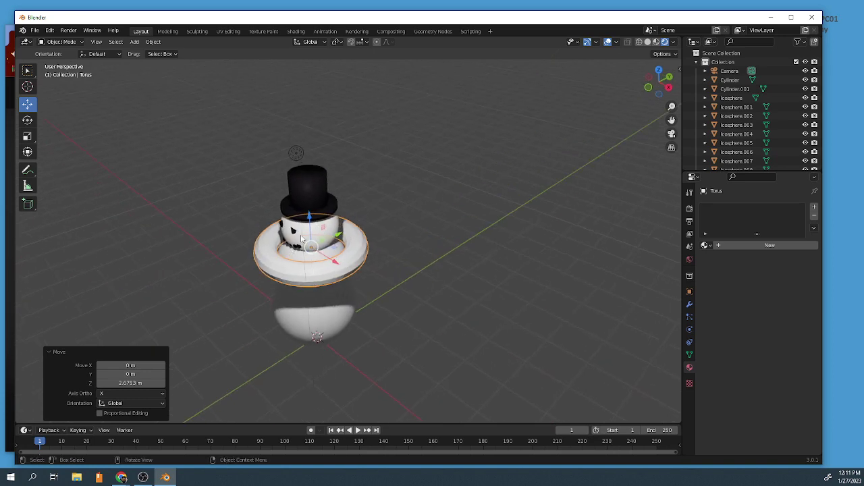
pyautogui.click(27, 119)
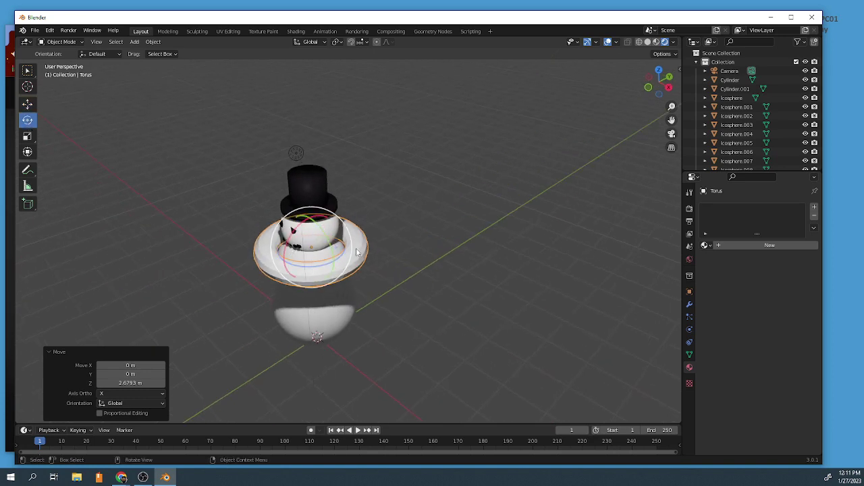
pyautogui.moveTo(294, 232); pyautogui.dragTo(290, 255)
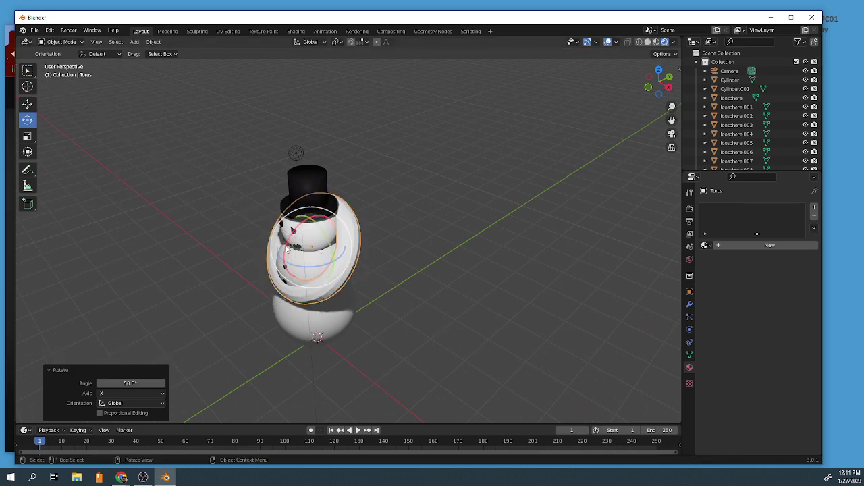
# Scale the torus by about 0.669 and lower it about 0.5 m around the middle snowball
pyautogui.press('s')
pyautogui.click(322, 230)
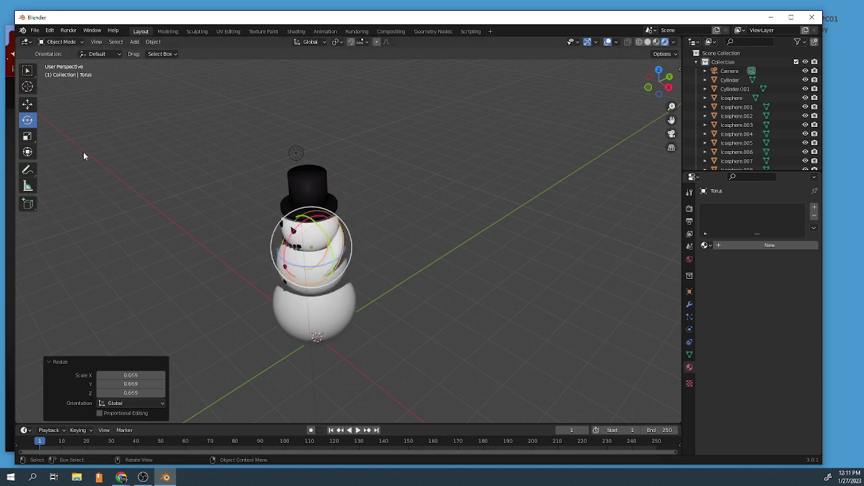
pyautogui.click(27, 104)
pyautogui.moveTo(339, 238); pyautogui.dragTo(301, 242)
pyautogui.moveTo(307, 242); pyautogui.dragTo(360, 270, button='middle')
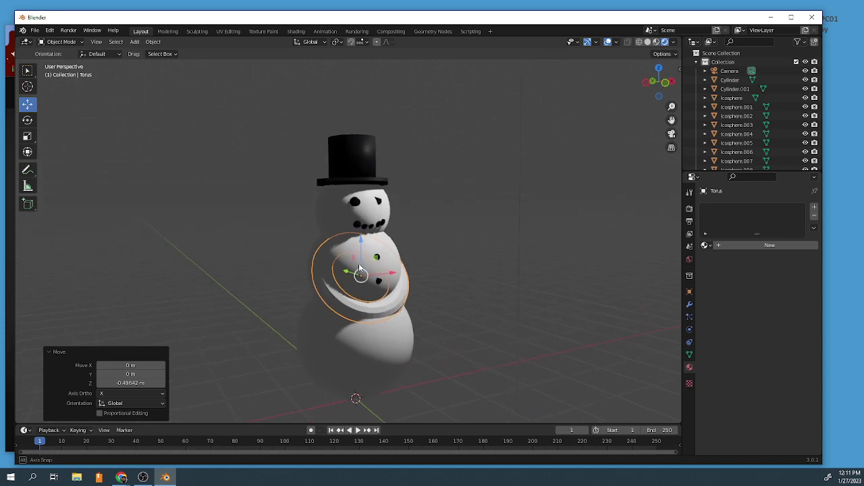
# Raise the torus about 0.17 m and rotate it about 4.8° around the Y axis
pyautogui.moveTo(360, 245); pyautogui.dragTo(358, 225)
pyautogui.moveTo(358, 225); pyautogui.dragTo(385, 265, button='middle')
pyautogui.click(27, 120)
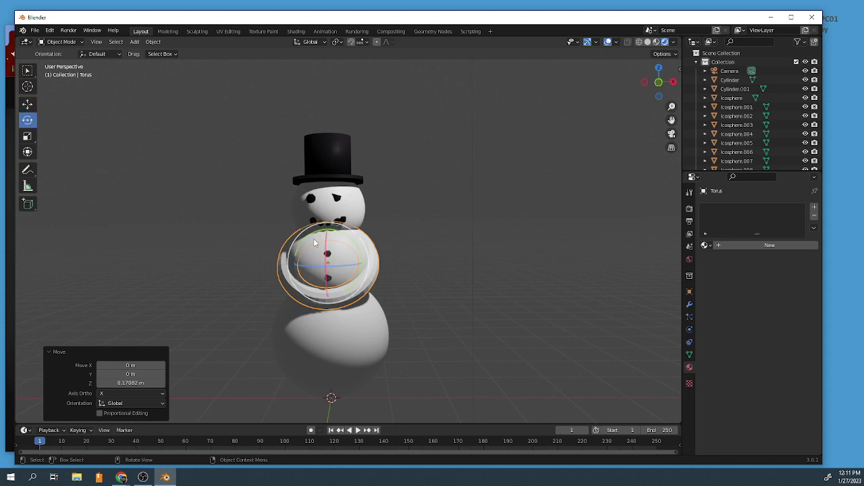
pyautogui.moveTo(317, 232); pyautogui.dragTo(206, 422)
pyautogui.moveTo(324, 231); pyautogui.dragTo(324, 231)
pyautogui.moveTo(349, 265); pyautogui.dragTo(318, 285, button='middle')
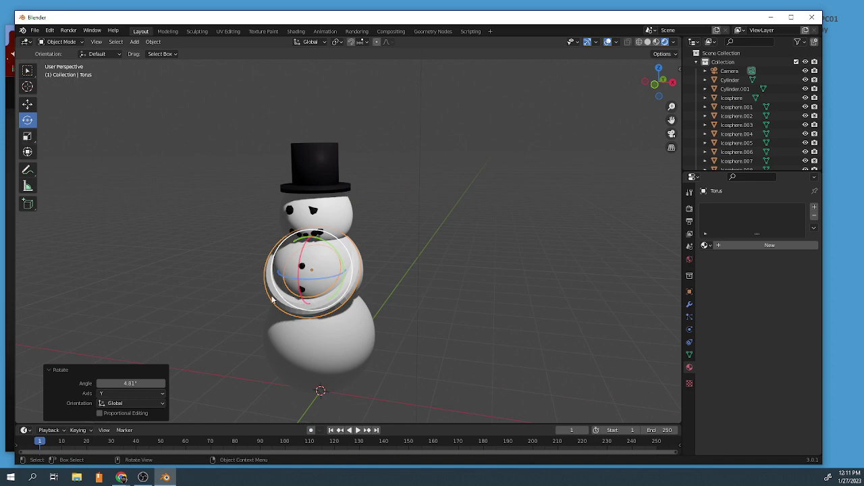
# Shift the torus about 0.11 m along Y and rotate it about 7.5° around the Z axis
pyautogui.click(27, 104)
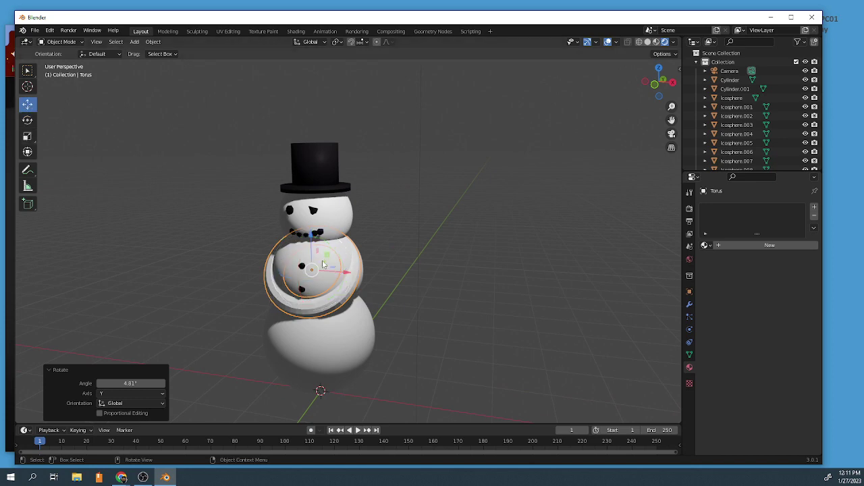
pyautogui.click(27, 135)
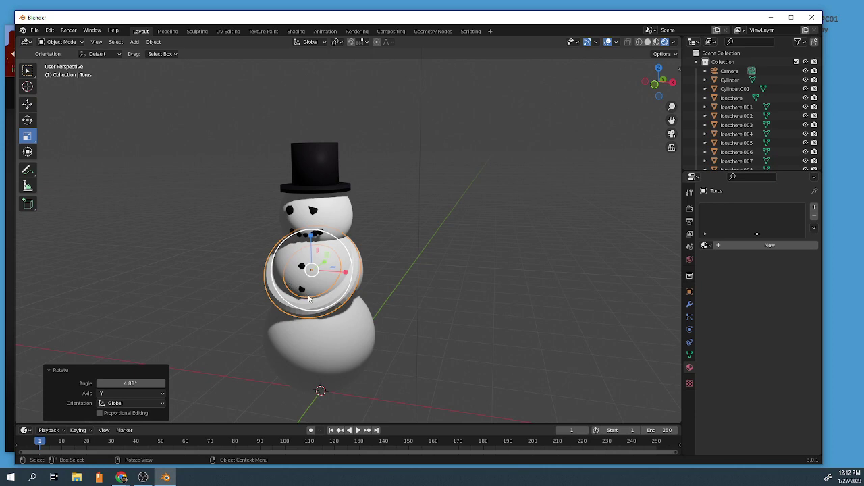
pyautogui.moveTo(324, 265)
pyautogui.mouseDown()
pyautogui.moveTo(312, 271)
pyautogui.moveTo(329, 264)
pyautogui.mouseUp()
pyautogui.click(30, 106)
pyautogui.moveTo(329, 263); pyautogui.dragTo(378, 275, button='middle')
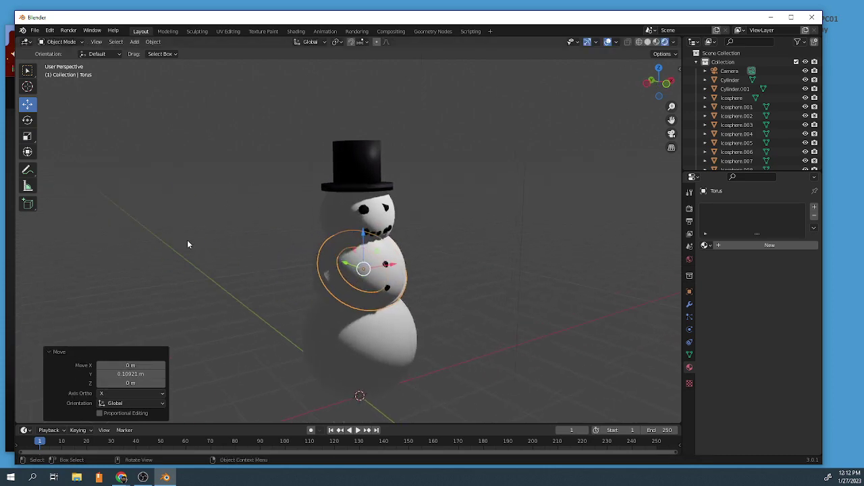
pyautogui.click(27, 120)
pyautogui.moveTo(349, 278); pyautogui.dragTo(357, 273)
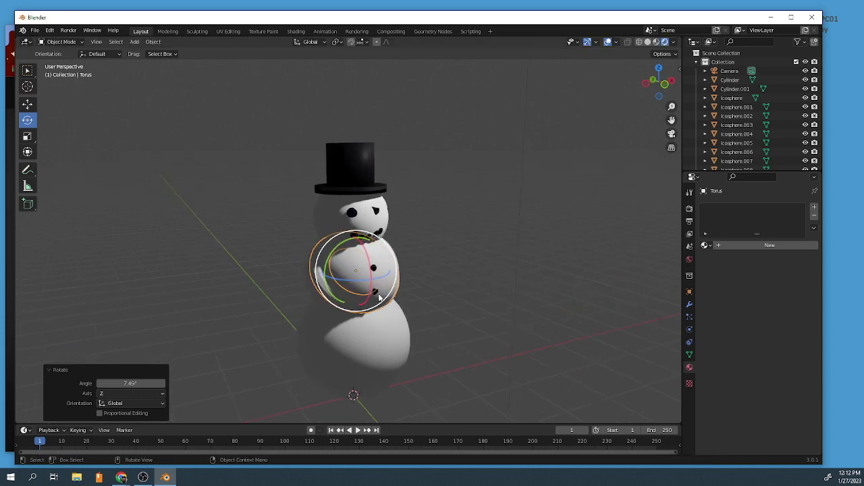
pyautogui.moveTo(358, 277); pyautogui.dragTo(376, 296, button='middle')
# Switch the viewport to solid shading and select the torus around the middle snowball
pyautogui.click(463, 109)
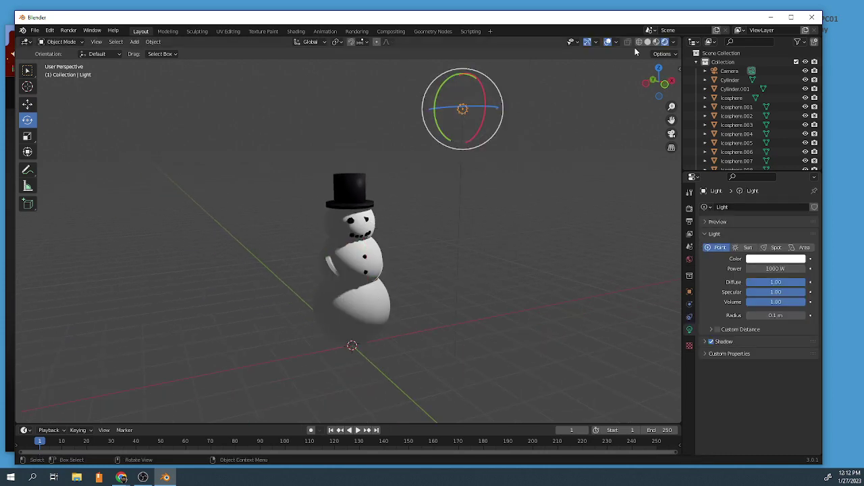
pyautogui.click(647, 42)
pyautogui.scroll(2, 398, 269)
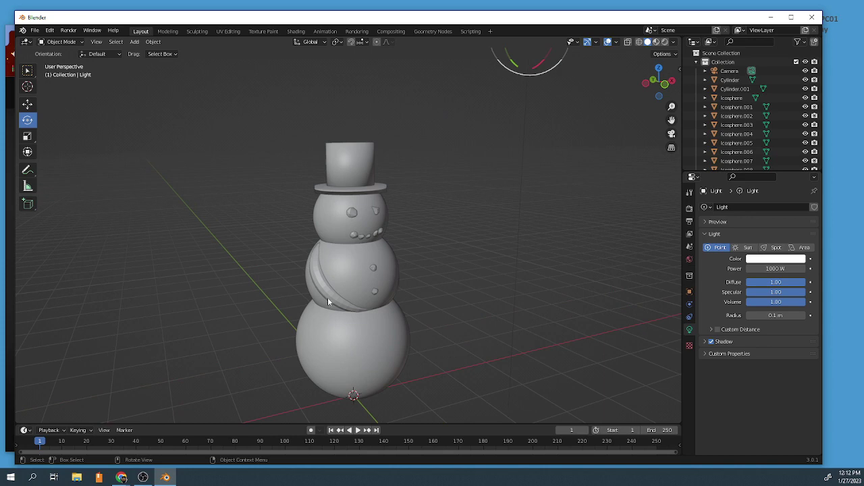
pyautogui.click(391, 299)
pyautogui.moveTo(392, 300); pyautogui.dragTo(372, 301, button='middle')
pyautogui.scroll(3, 336, 289)
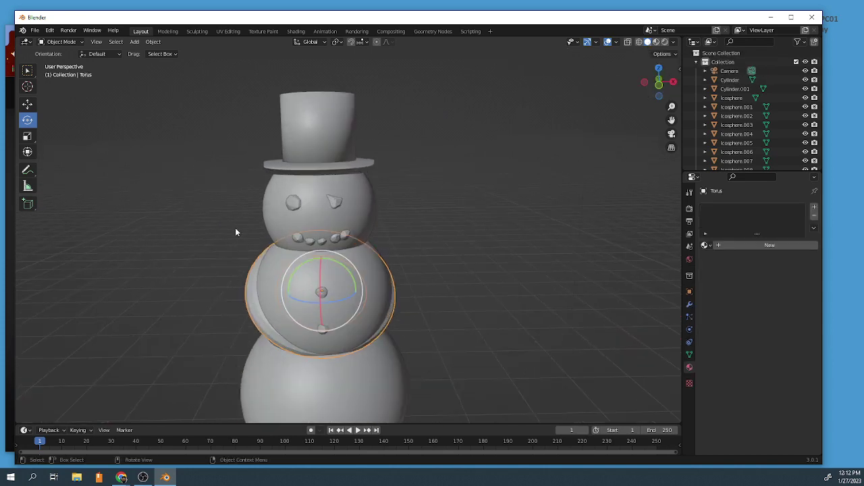
# Move the torus about -0.015 m along X and stretch it by about 1.087 along X
pyautogui.click(29, 103)
pyautogui.moveTo(361, 293); pyautogui.dragTo(357, 290)
pyautogui.moveTo(357, 290); pyautogui.dragTo(322, 303, button='middle')
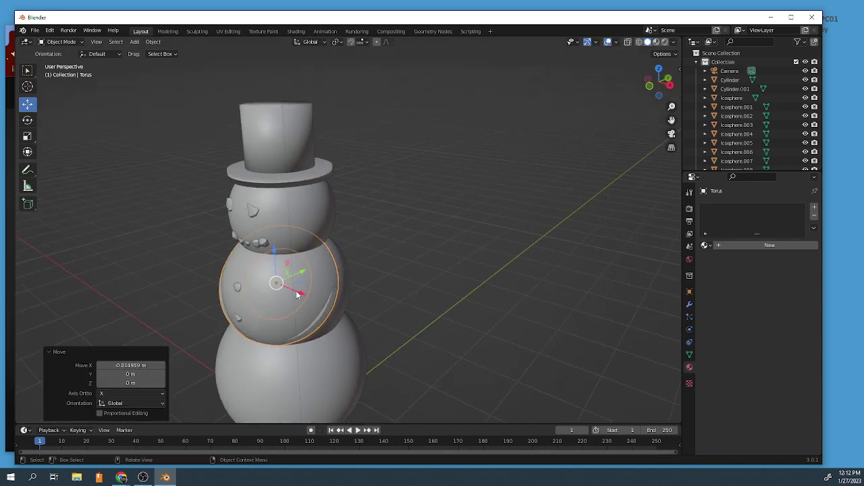
pyautogui.click(30, 135)
pyautogui.moveTo(302, 291); pyautogui.dragTo(306, 292)
pyautogui.moveTo(305, 292); pyautogui.dragTo(290, 305, button='middle')
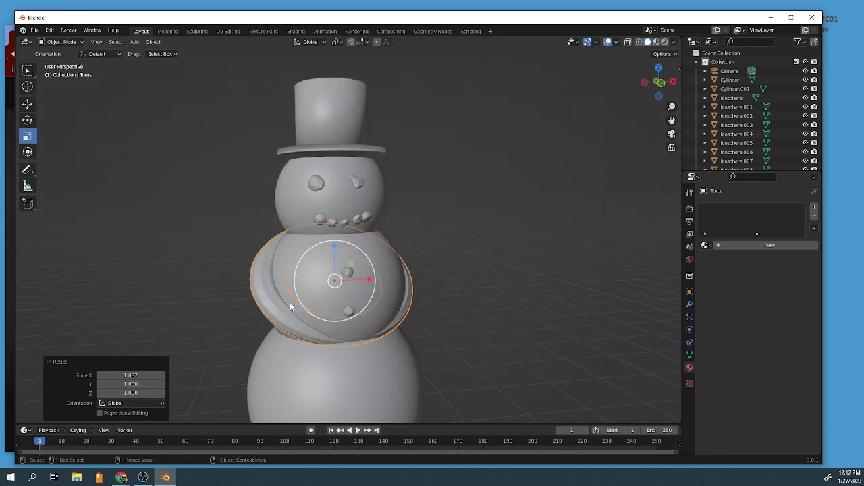
# Reposition the torus about 0.025 m along X and about 0.06 m along Y
pyautogui.click(27, 104)
pyautogui.moveTo(376, 281); pyautogui.dragTo(356, 296)
pyautogui.moveTo(356, 295); pyautogui.dragTo(395, 303, button='middle')
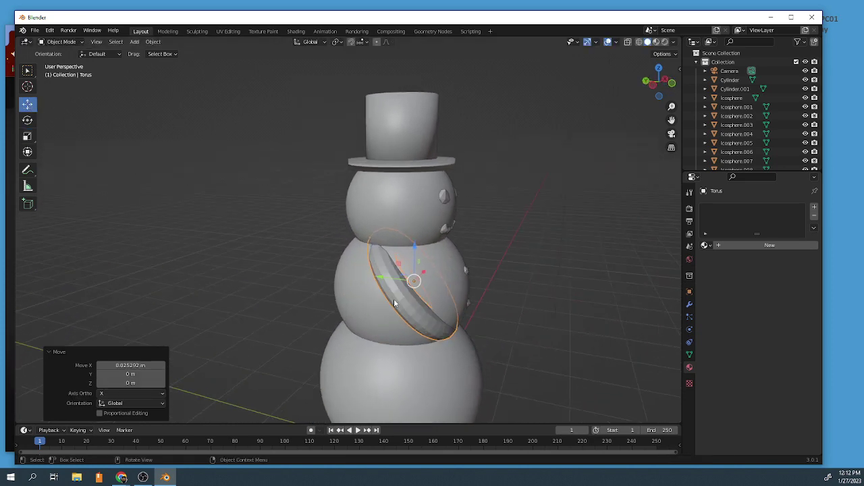
pyautogui.moveTo(380, 280); pyautogui.dragTo(373, 279)
pyautogui.moveTo(458, 312); pyautogui.dragTo(379, 317, button='middle')
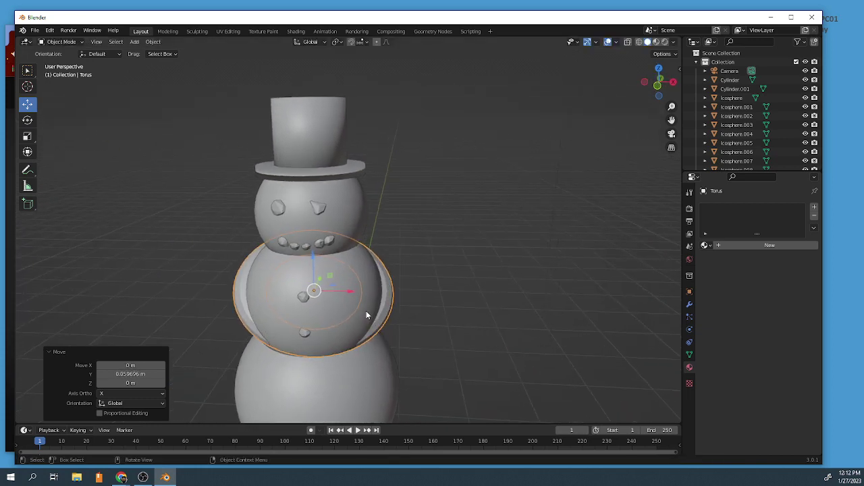
# Nudge the torus along X to center it around the middle snowball, keeping the torus selected
pyautogui.moveTo(352, 294); pyautogui.dragTo(349, 288)
pyautogui.click(27, 136)
pyautogui.click(432, 304)
pyautogui.click(386, 308)
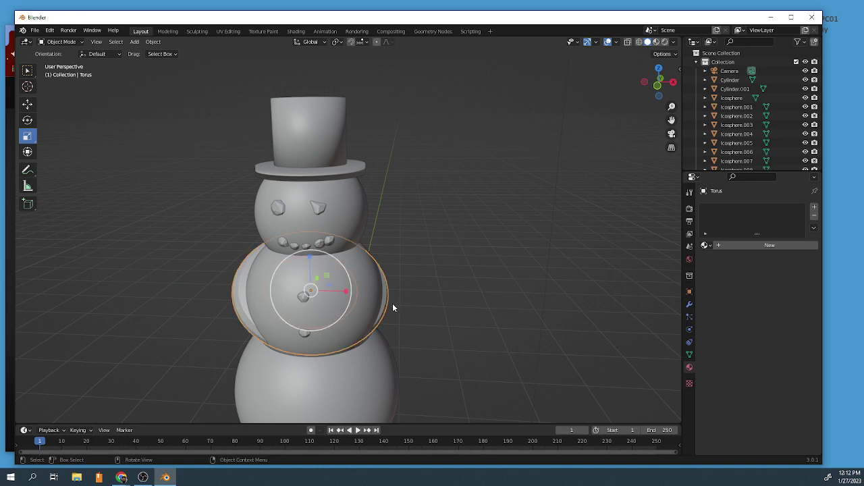
pyautogui.click(27, 105)
pyautogui.moveTo(347, 291); pyautogui.dragTo(351, 291)
pyautogui.click(466, 312)
pyautogui.click(389, 303)
# Add a Subdivision Surface modifier to the torus with 4 viewport levels and 6 render levels
pyautogui.click(689, 304)
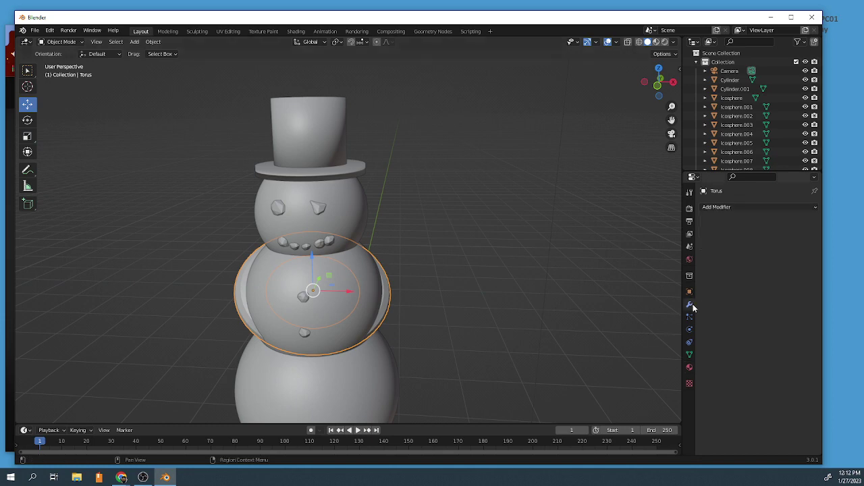
pyautogui.click(721, 207)
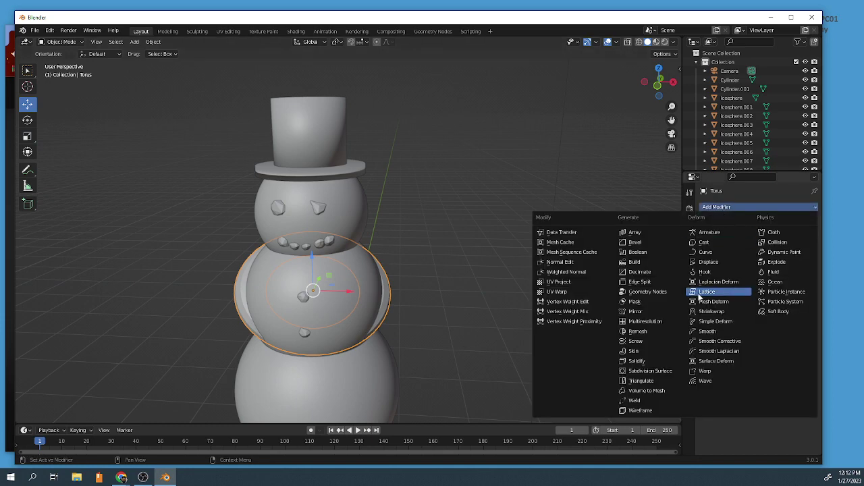
pyautogui.click(655, 371)
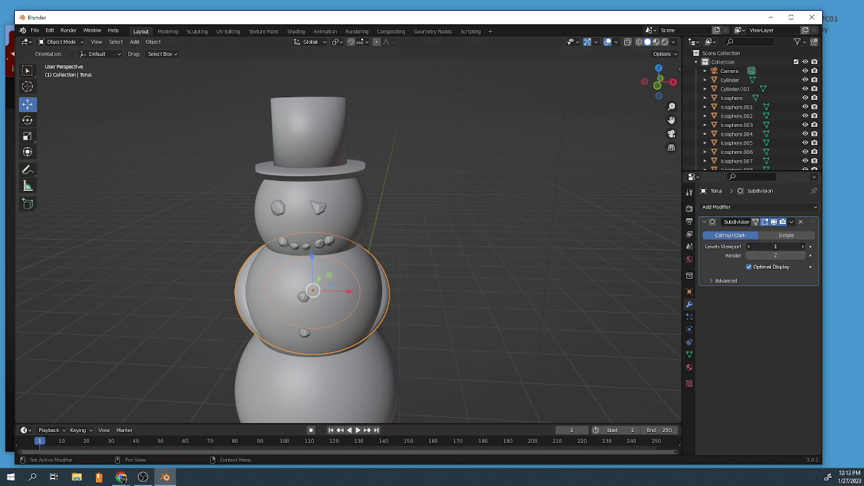
pyautogui.click(802, 256)
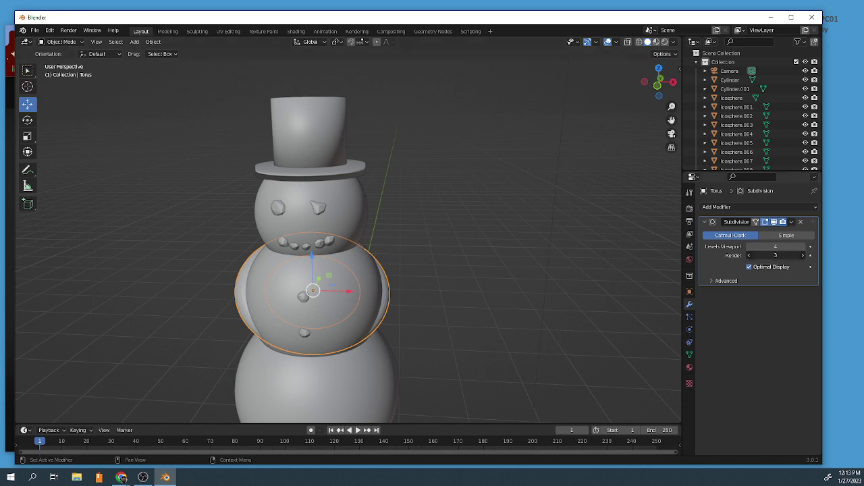
pyautogui.click(561, 122)
# Switch the viewport to rendered shading and move the existing light about 0.43 m along Y
pyautogui.click(664, 41)
pyautogui.scroll(2, 360, 264)
pyautogui.moveTo(360, 264)
pyautogui.mouseDown(button='middle')
pyautogui.moveTo(380, 245)
pyautogui.moveTo(419, 240)
pyautogui.moveTo(356, 268)
pyautogui.mouseUp(button='middle')
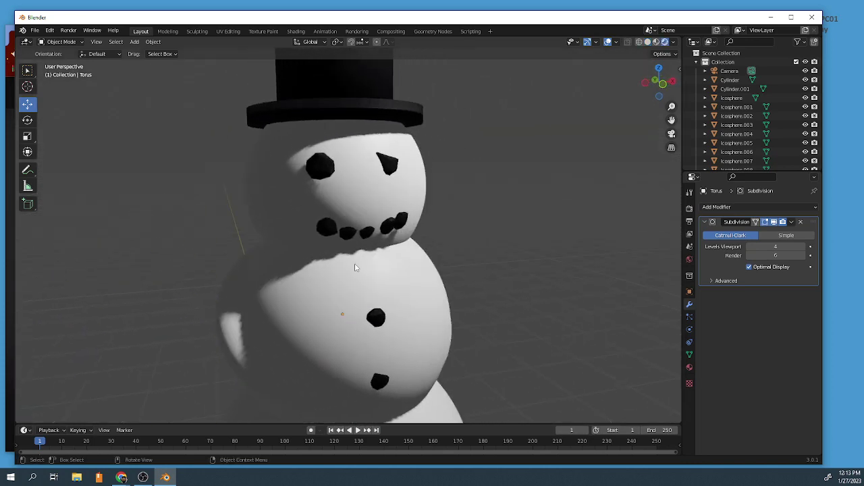
pyautogui.scroll(-5, 356, 268)
pyautogui.click(454, 107)
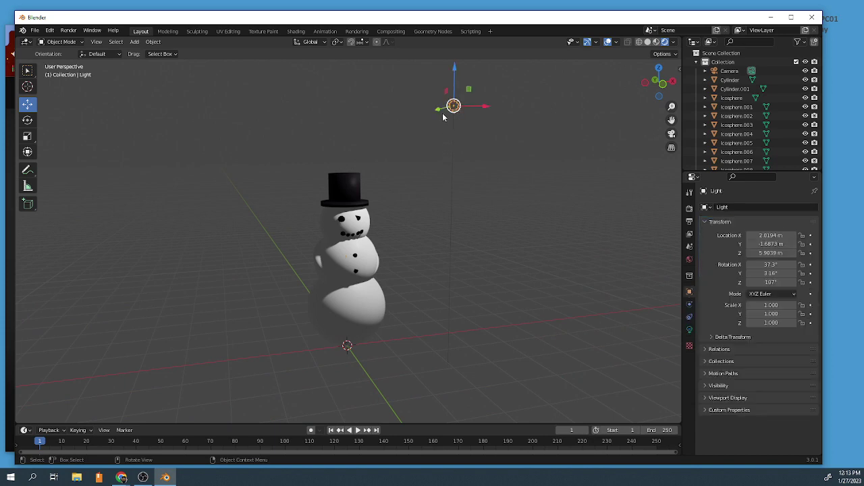
pyautogui.moveTo(454, 107)
pyautogui.mouseDown()
pyautogui.moveTo(424, 112)
pyautogui.moveTo(441, 108)
pyautogui.mouseUp()
pyautogui.moveTo(425, 117); pyautogui.dragTo(385, 187, button='middle')
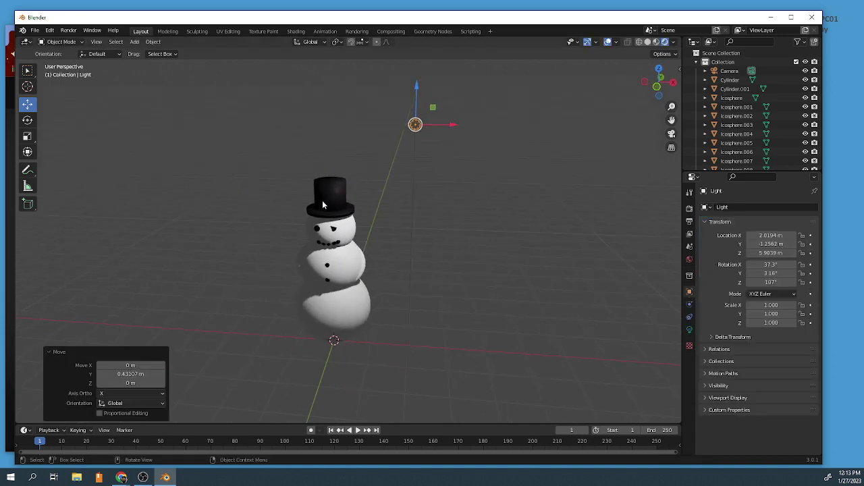
# Add a point light at the world origin and raise it about 3.9 m along Z
pyautogui.click(134, 41)
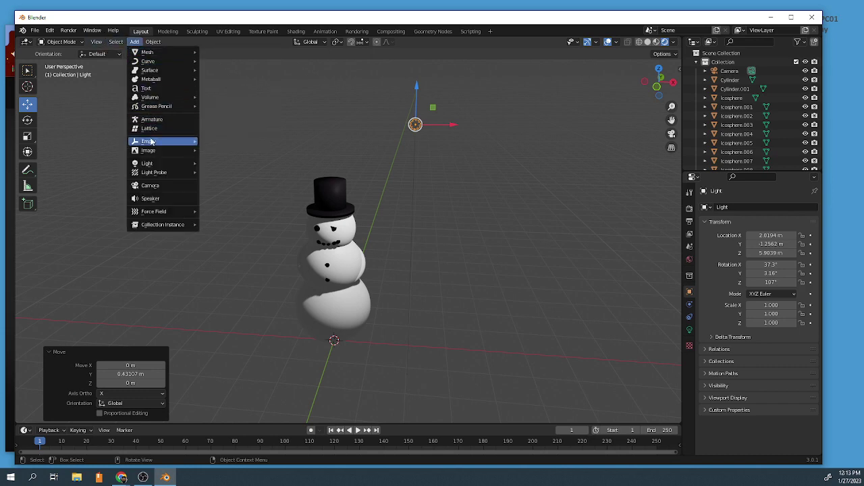
pyautogui.moveTo(152, 164)
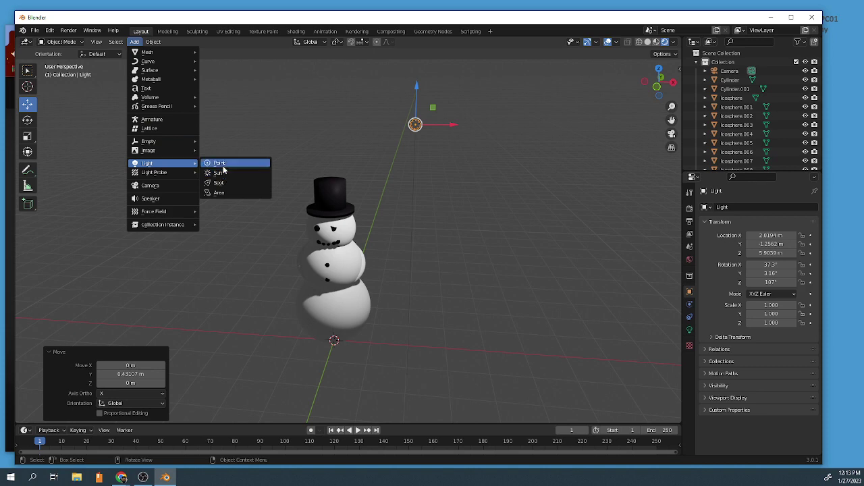
pyautogui.click(220, 163)
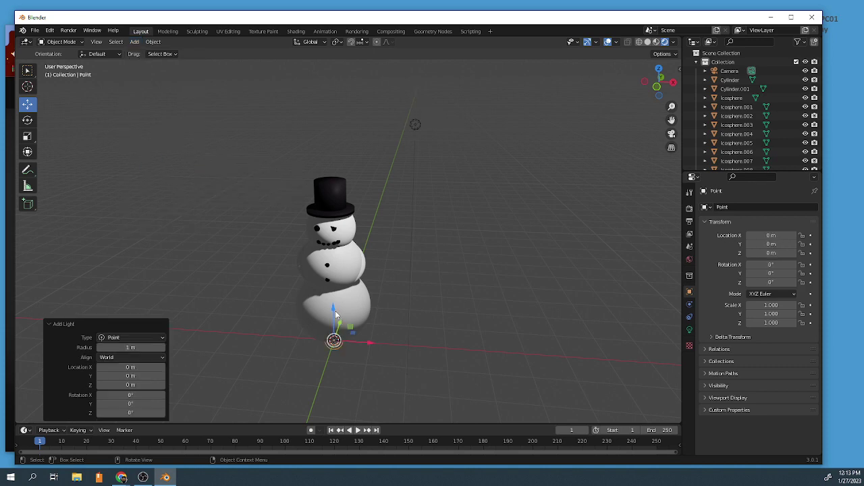
pyautogui.press('g')
pyautogui.press('z')
pyautogui.click(351, 203)
# Move the new point light to about -2.0 m on X and raise it another 0.38 m or so
pyautogui.press('g')
pyautogui.press('x')
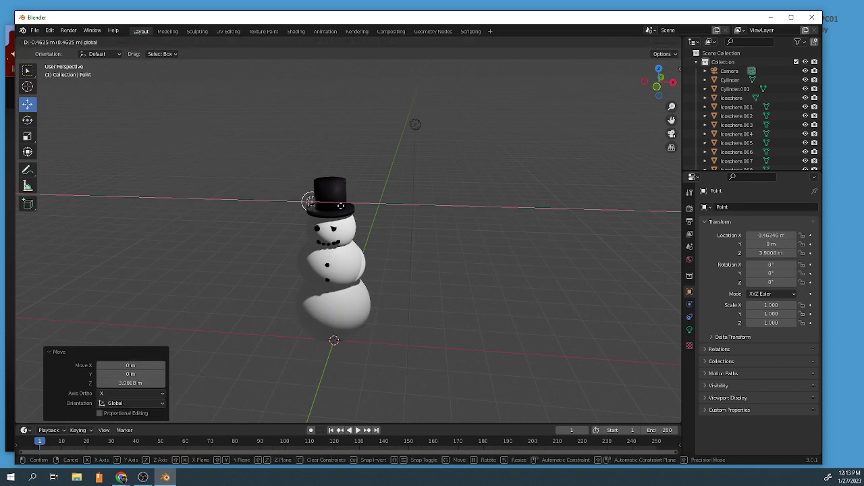
pyautogui.click(287, 202)
pyautogui.moveTo(249, 166); pyautogui.dragTo(249, 150)
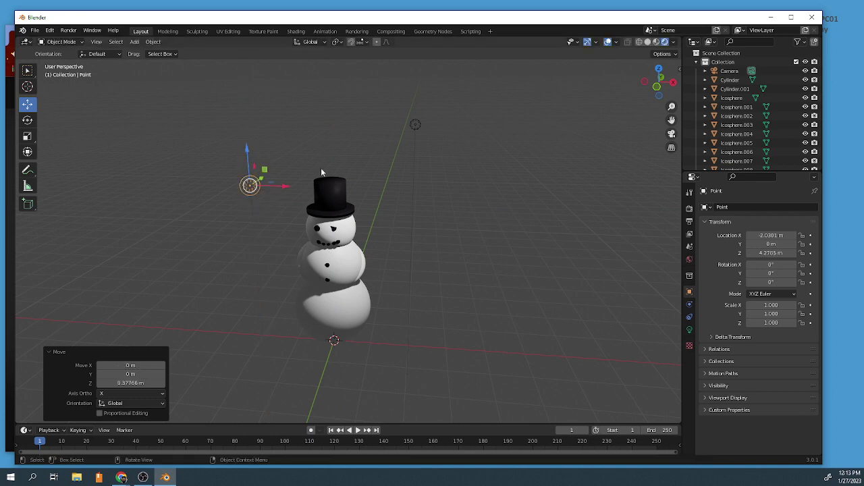
# Set the new point light's power to 328.6 W and move it about -2.4 m along Y toward the snowman's front
pyautogui.click(689, 330)
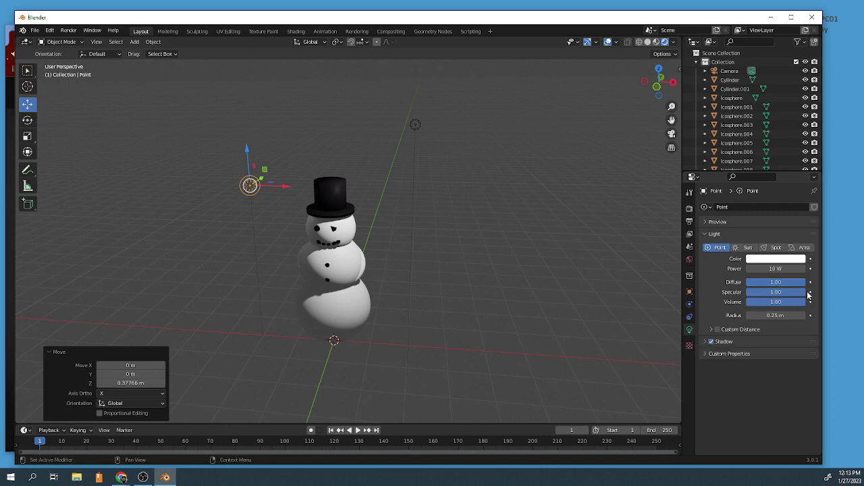
pyautogui.moveTo(767, 267); pyautogui.dragTo(824, 267)
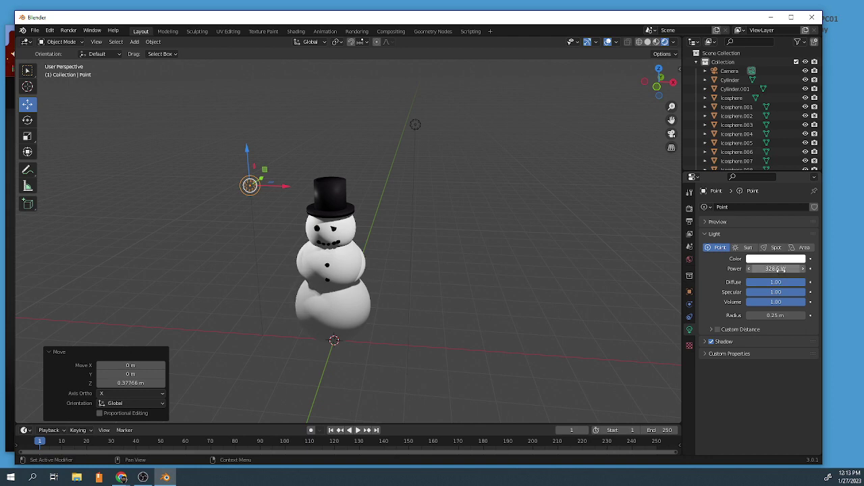
pyautogui.press('g')
pyautogui.press('y')
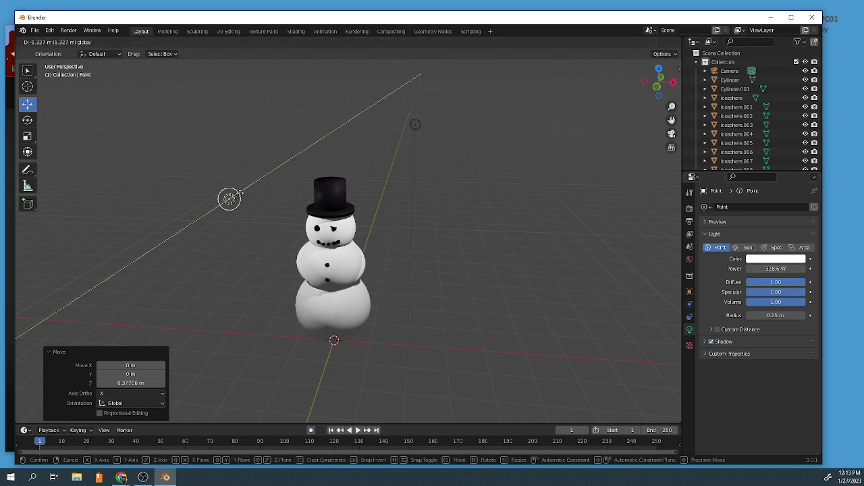
pyautogui.click(289, 194)
pyautogui.moveTo(289, 195)
pyautogui.mouseDown(button='middle')
pyautogui.moveTo(285, 177)
pyautogui.moveTo(268, 189)
pyautogui.moveTo(279, 195)
pyautogui.mouseUp(button='middle')
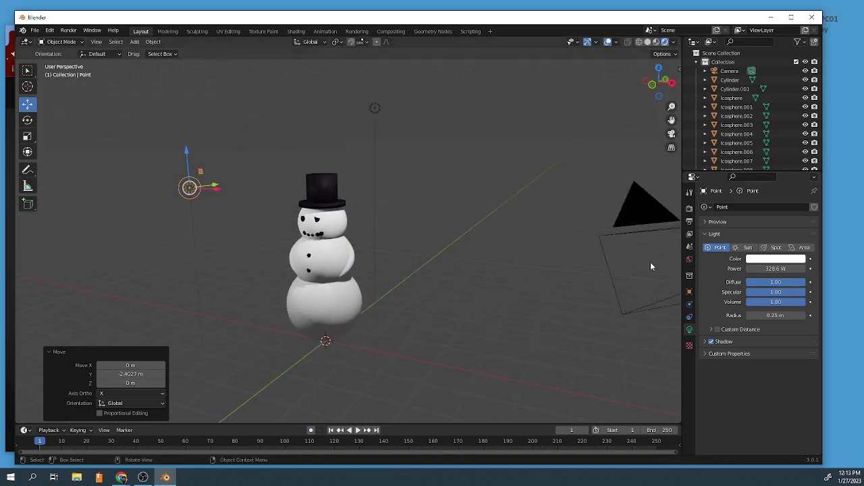
# Change the new light to a sun with strength 327.750 and raise it about 0.72 m along Z
pyautogui.click(746, 248)
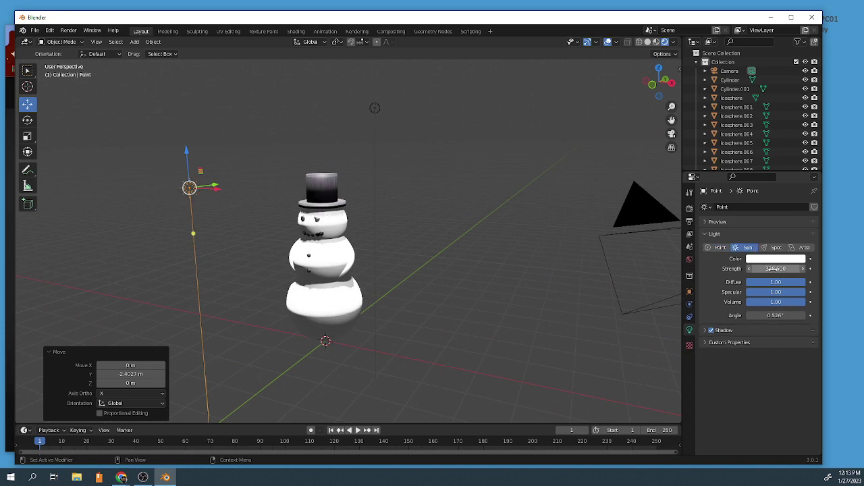
pyautogui.moveTo(783, 269); pyautogui.dragTo(767, 269)
pyautogui.moveTo(280, 201); pyautogui.dragTo(359, 206, button='middle')
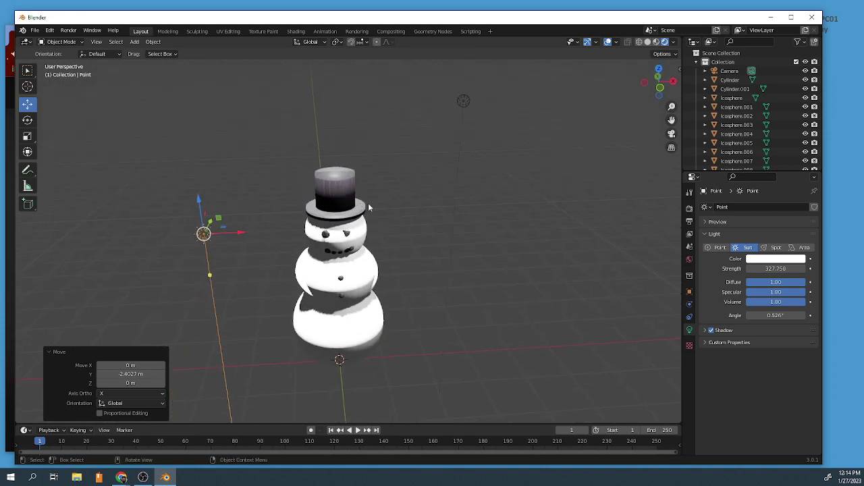
pyautogui.moveTo(199, 203); pyautogui.dragTo(194, 155)
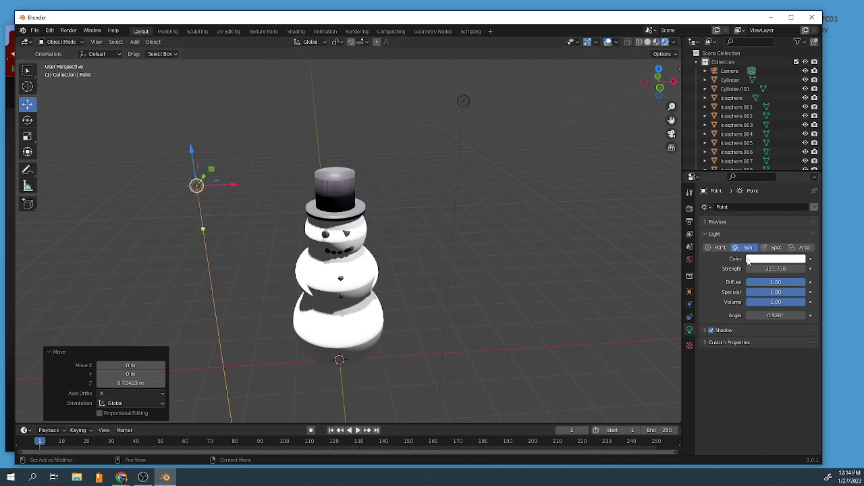
# Try the light as a spot, settle on the area type, and nudge it along X and about -0.05 m along Y
pyautogui.click(772, 247)
pyautogui.moveTo(233, 190); pyautogui.dragTo(287, 194)
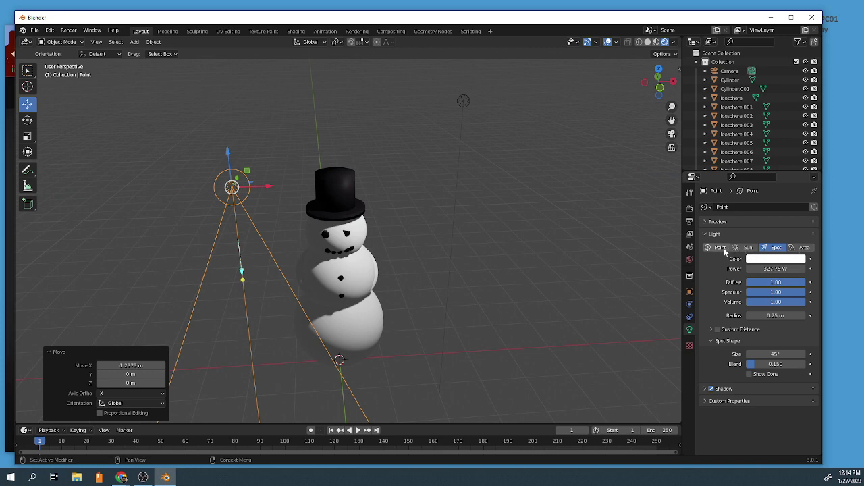
pyautogui.click(804, 247)
pyautogui.moveTo(270, 189)
pyautogui.mouseDown()
pyautogui.moveTo(212, 186)
pyautogui.moveTo(378, 195)
pyautogui.moveTo(196, 194)
pyautogui.moveTo(260, 200)
pyautogui.mouseUp()
pyautogui.moveTo(260, 200); pyautogui.dragTo(288, 214, button='middle')
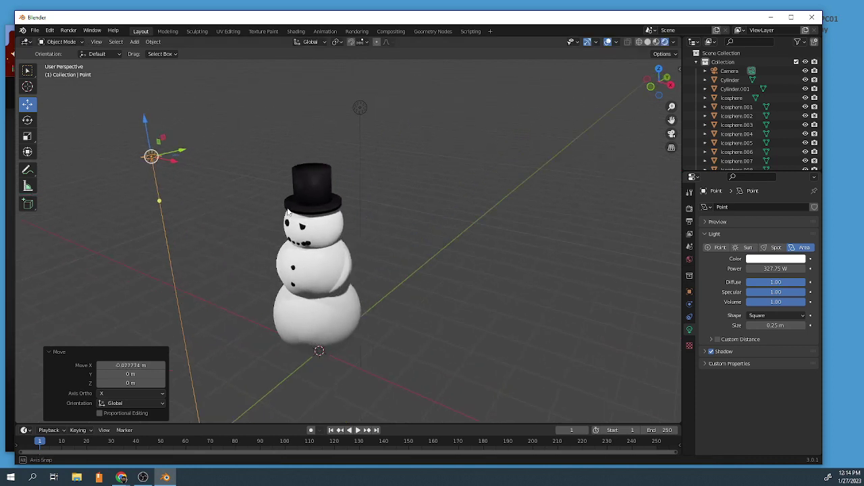
pyautogui.moveTo(188, 154)
pyautogui.mouseDown()
pyautogui.moveTo(221, 146)
pyautogui.moveTo(187, 152)
pyautogui.mouseUp()
# Rotate the area light about X so its beam aims toward the snowman, and scale it by 3.127 along X
pyautogui.click(27, 120)
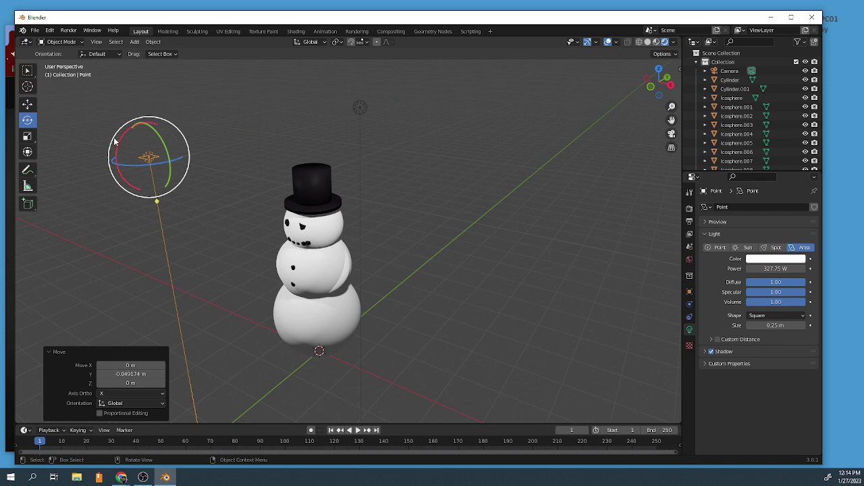
pyautogui.moveTo(120, 139); pyautogui.dragTo(125, 169)
pyautogui.click(27, 136)
pyautogui.moveTo(168, 160); pyautogui.dragTo(207, 171)
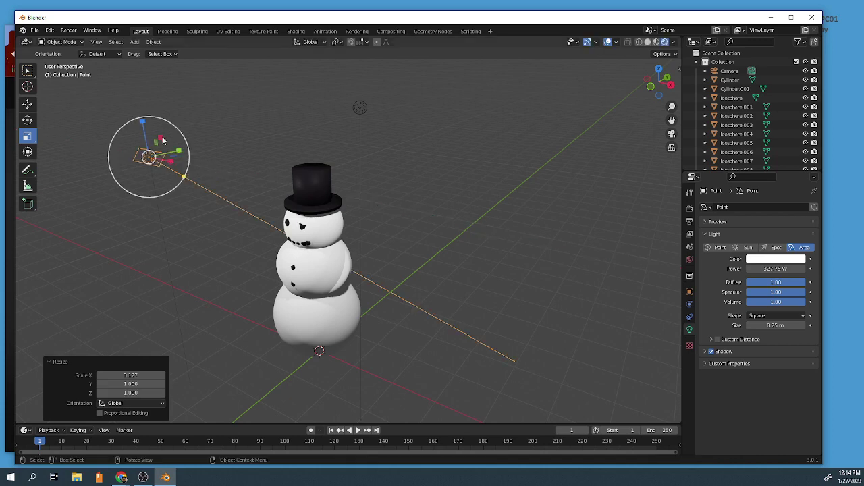
# Move the area light along negative Y, farther toward the snowman's front
pyautogui.click(28, 104)
pyautogui.moveTo(182, 151); pyautogui.dragTo(144, 170)
pyautogui.moveTo(279, 201); pyautogui.dragTo(393, 213, button='middle')
# Select the original point light and compare the scene in material preview, solid, wireframe and rendered shading
pyautogui.click(389, 158)
pyautogui.scroll(2, 391, 237)
pyautogui.click(657, 43)
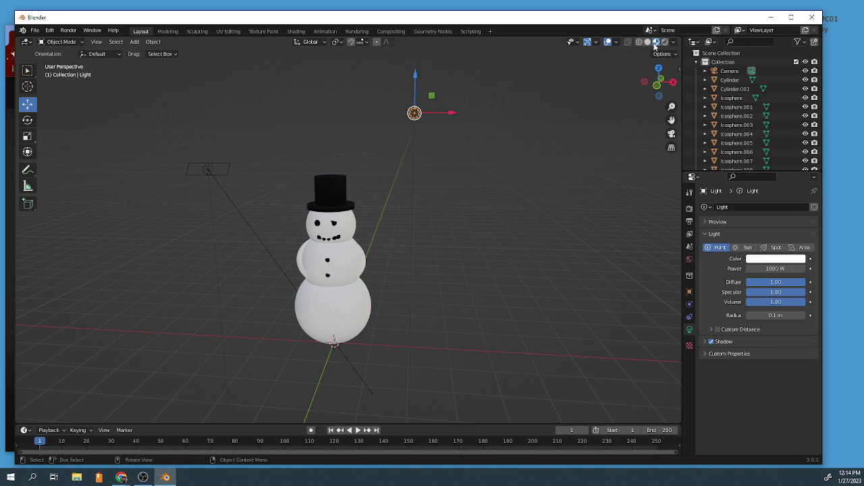
pyautogui.click(650, 44)
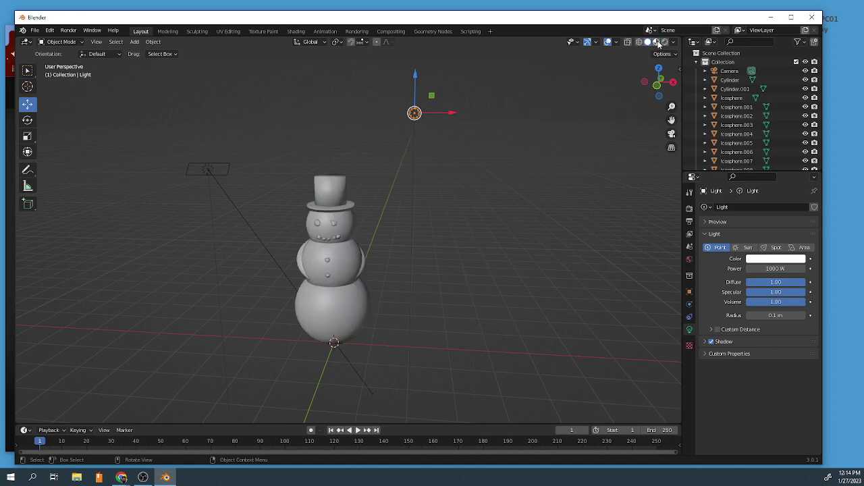
pyautogui.click(639, 43)
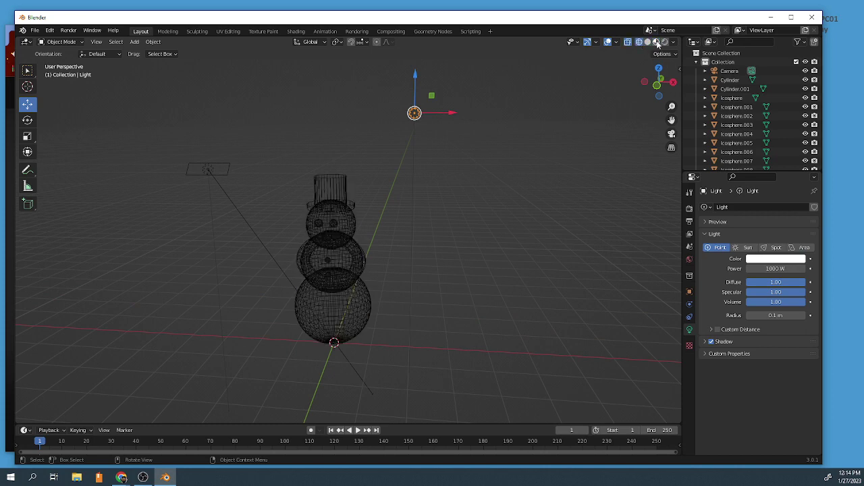
pyautogui.click(665, 42)
# Add a 2 m plane at the world origin beneath the snowman and scale it up by about 11.17
pyautogui.scroll(-1, 407, 202)
pyautogui.scroll(-2, 407, 200)
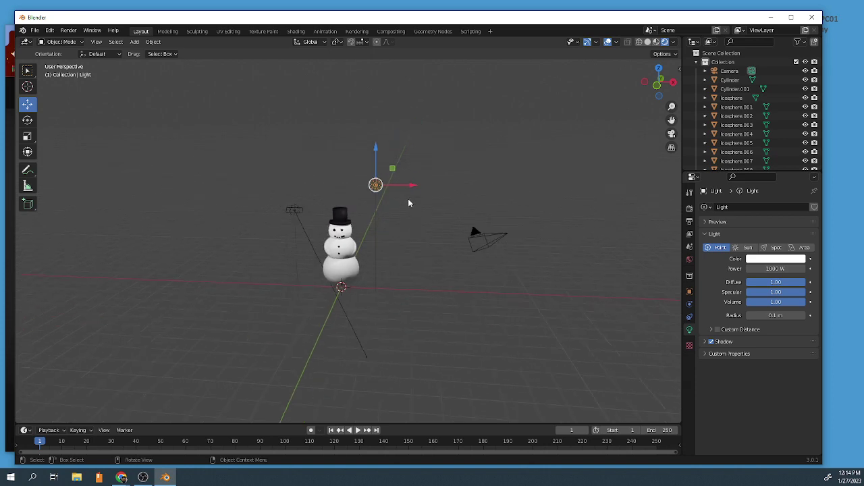
pyautogui.moveTo(353, 284); pyautogui.dragTo(391, 255, button='middle')
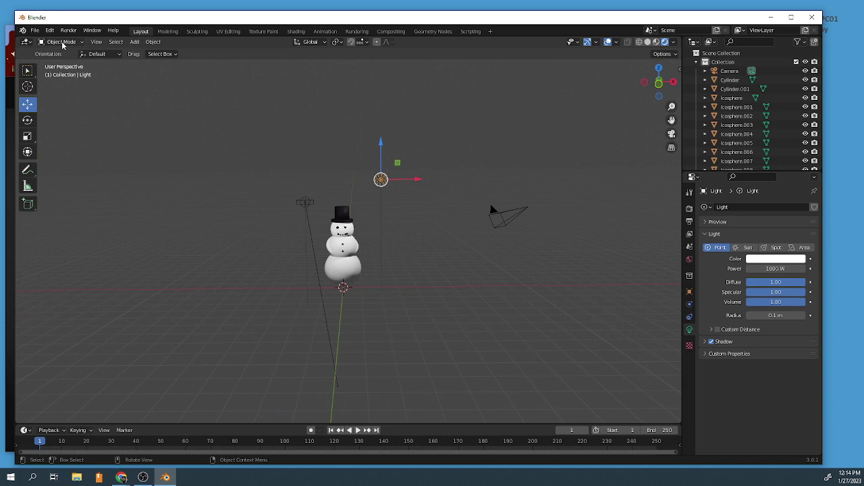
pyautogui.click(135, 42)
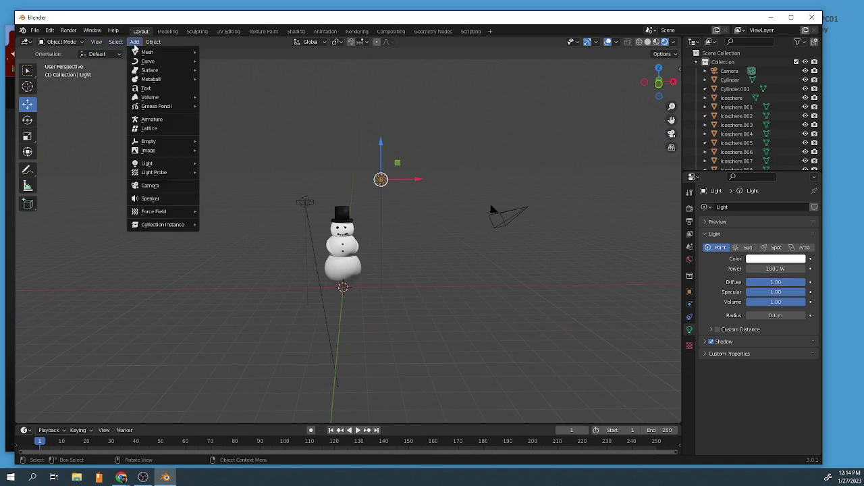
pyautogui.moveTo(142, 53)
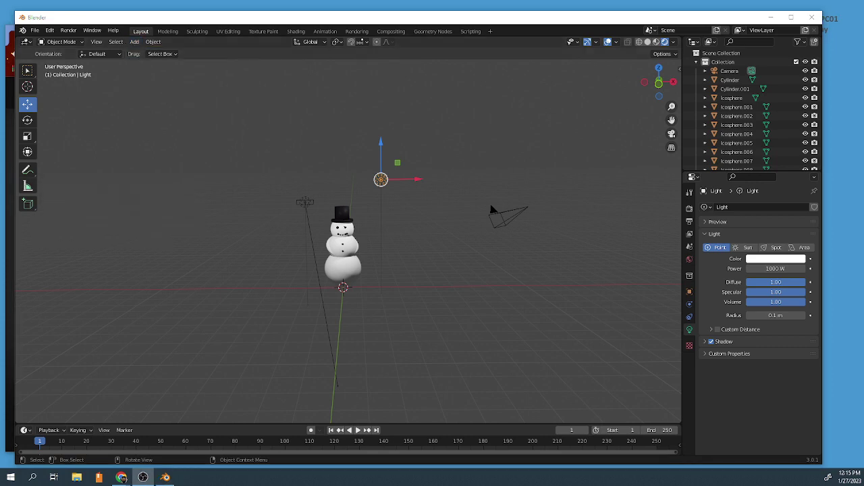
pyautogui.click(134, 42)
pyautogui.moveTo(144, 53)
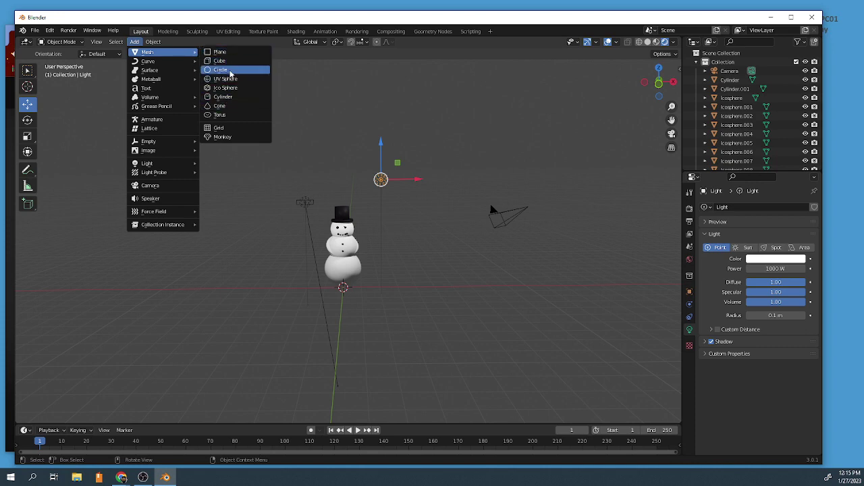
pyautogui.click(220, 51)
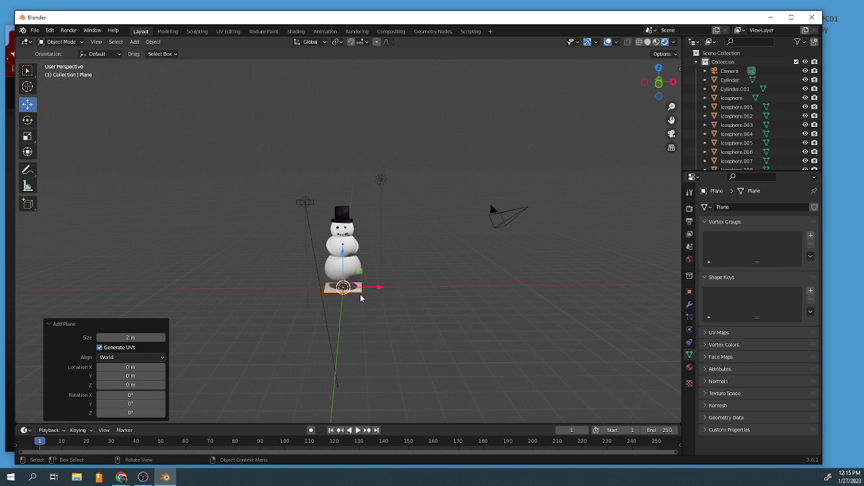
pyautogui.press('s')
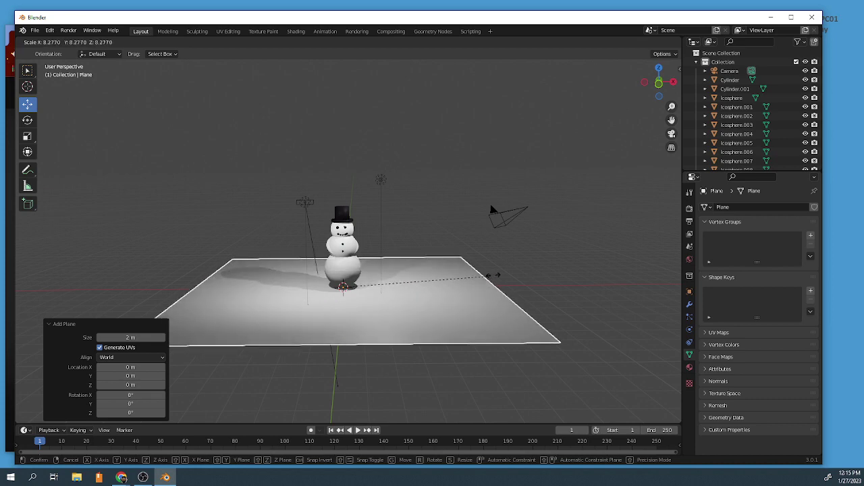
pyautogui.click(545, 264)
# Enlarge the ground plane by a further factor of about 1.388
pyautogui.scroll(-2, 478, 256)
pyautogui.moveTo(442, 257); pyautogui.dragTo(410, 264, button='middle')
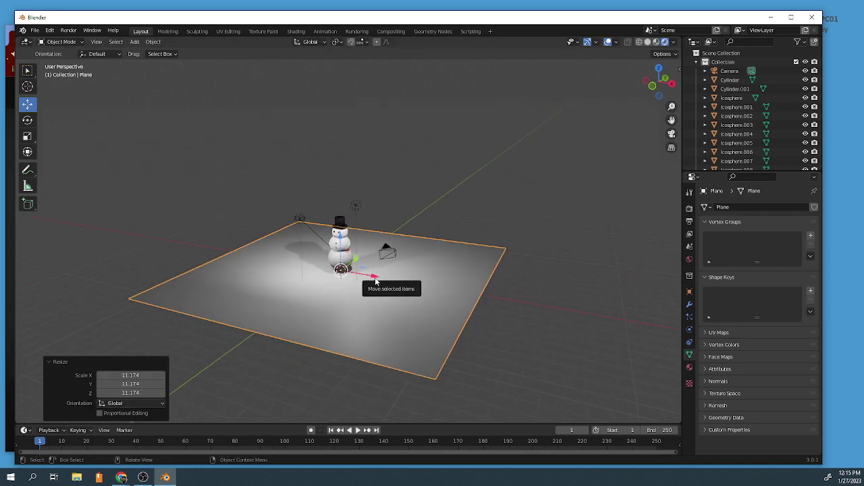
pyautogui.press('s')
pyautogui.click(384, 270)
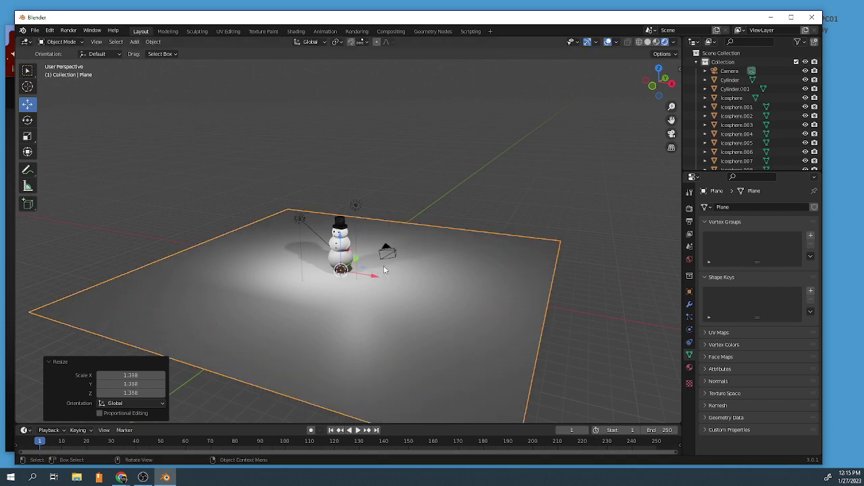
pyautogui.click(419, 189)
# Assign the existing white material named Material to the ground plane
pyautogui.click(377, 282)
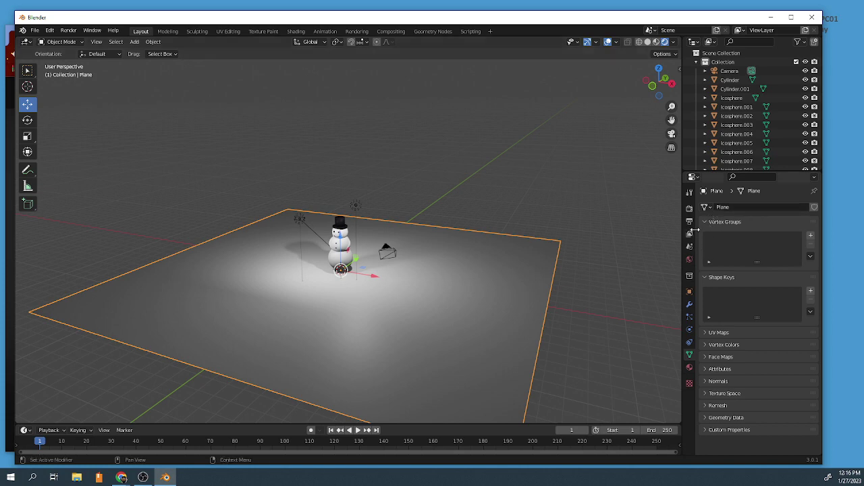
pyautogui.click(689, 367)
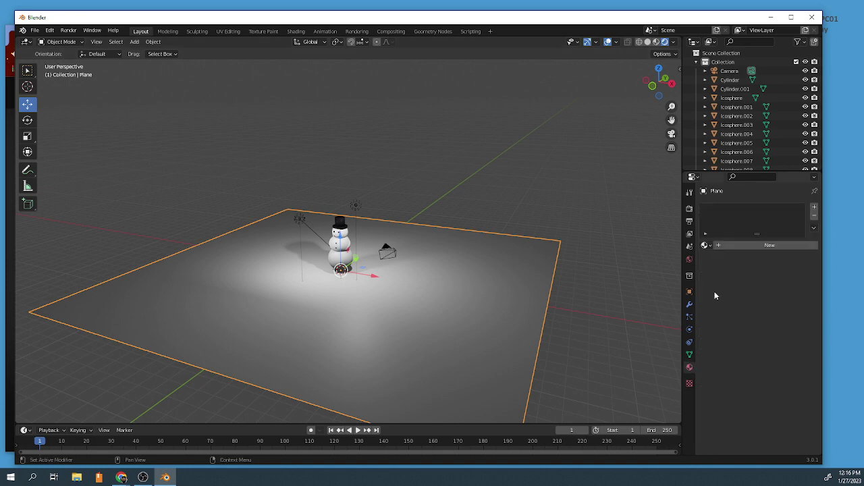
pyautogui.click(705, 245)
pyautogui.click(625, 267)
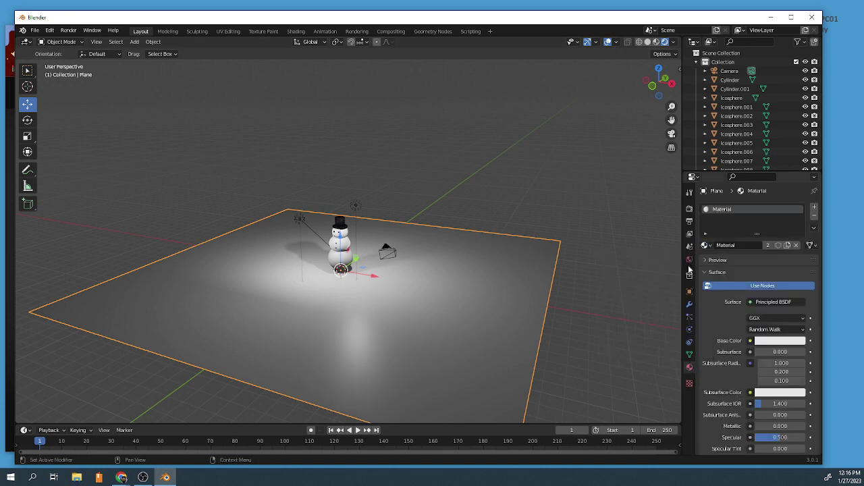
pyautogui.moveTo(375, 262)
pyautogui.mouseDown(button='middle')
pyautogui.moveTo(409, 254)
pyautogui.moveTo(390, 270)
pyautogui.mouseUp(button='middle')
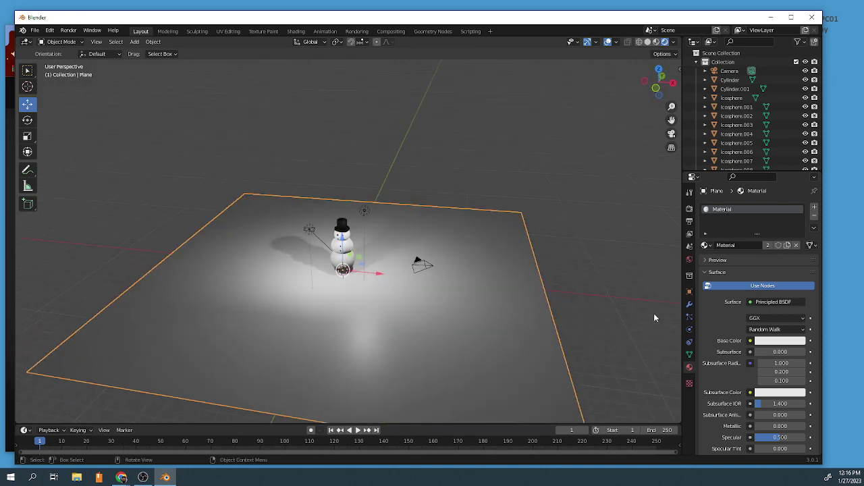
# Set the ground material's specular to 0.167 and its roughness to 0.856
pyautogui.scroll(-3, 778, 365)
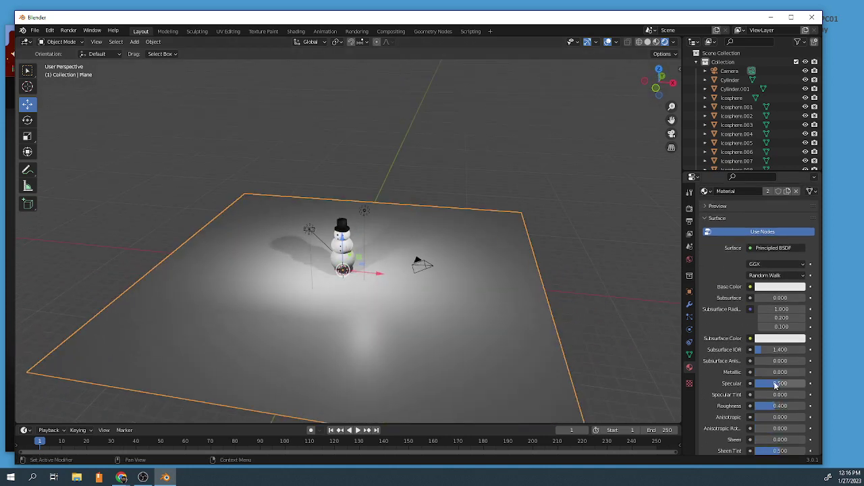
pyautogui.moveTo(783, 384)
pyautogui.mouseDown()
pyautogui.moveTo(762, 384)
pyautogui.moveTo(794, 390)
pyautogui.moveTo(762, 388)
pyautogui.moveTo(797, 388)
pyautogui.mouseUp()
pyautogui.scroll(-1, 777, 404)
pyautogui.scroll(-1, 790, 402)
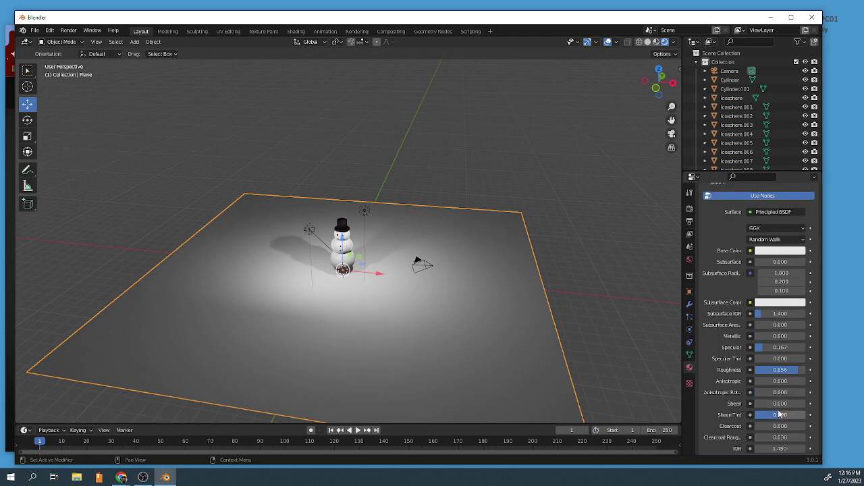
pyautogui.scroll(-3, 780, 414)
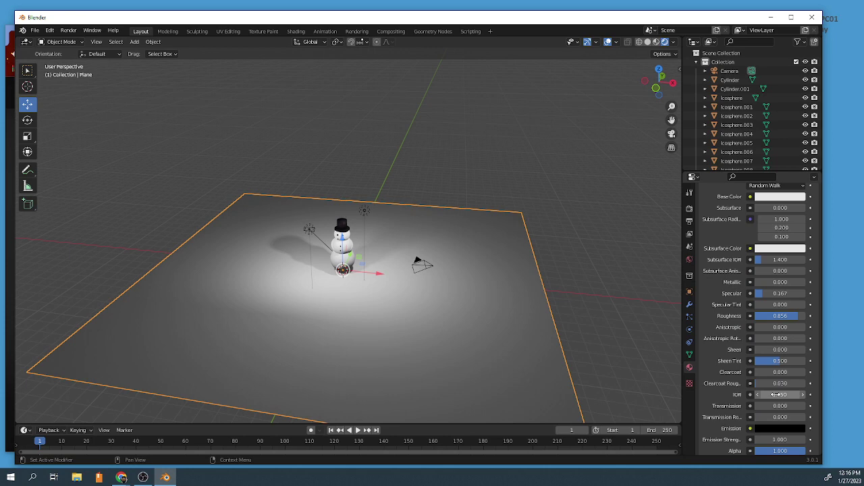
pyautogui.scroll(3, 395, 294)
# Set the area light's power to 1000 W
pyautogui.moveTo(375, 282); pyautogui.dragTo(374, 273, button='middle')
pyautogui.click(227, 192)
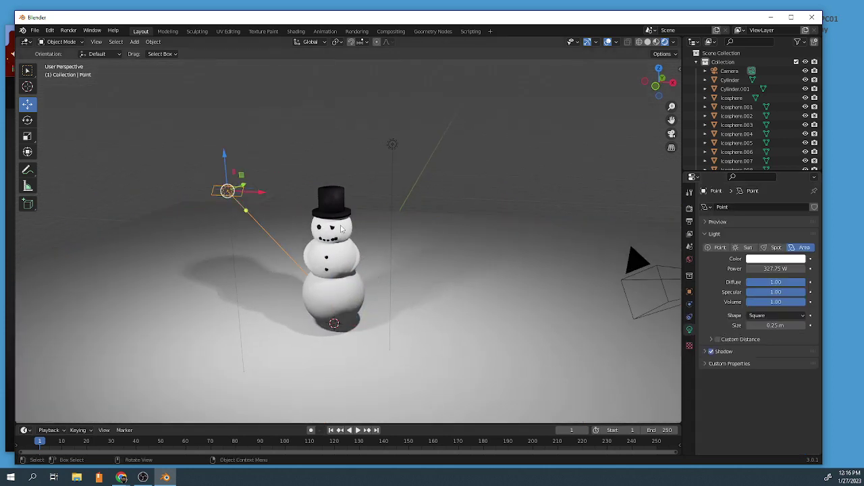
pyautogui.moveTo(775, 269); pyautogui.dragTo(783, 269)
pyautogui.click(767, 269)
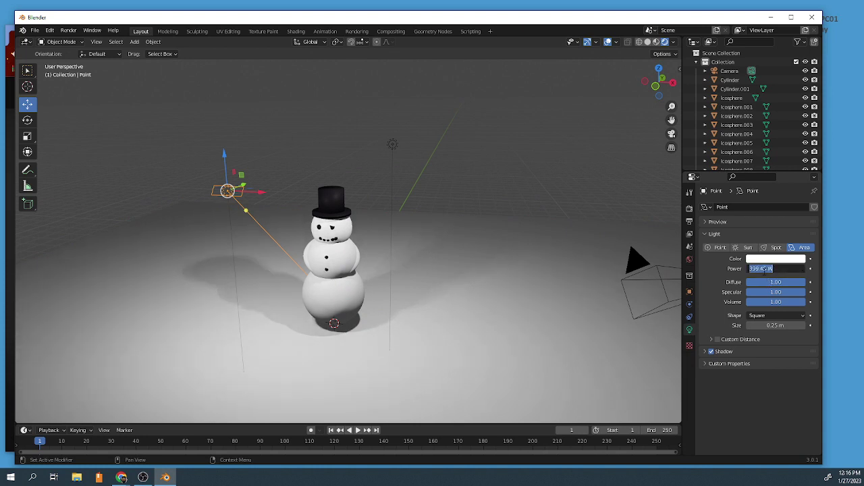
pyautogui.write('100')
pyautogui.press('Return')
# Raise the area light along Z and move it about -1.8 m along Y
pyautogui.scroll(-3, 485, 251)
pyautogui.press('g')
pyautogui.press('z')
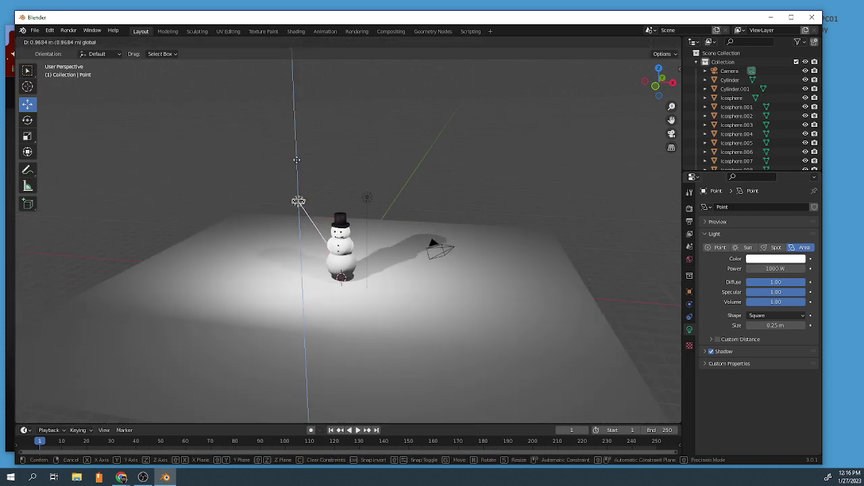
pyautogui.click(293, 152)
pyautogui.moveTo(304, 186); pyautogui.dragTo(358, 190, button='middle')
pyautogui.moveTo(304, 186); pyautogui.dragTo(281, 196)
pyautogui.moveTo(284, 196); pyautogui.dragTo(372, 199, button='middle')
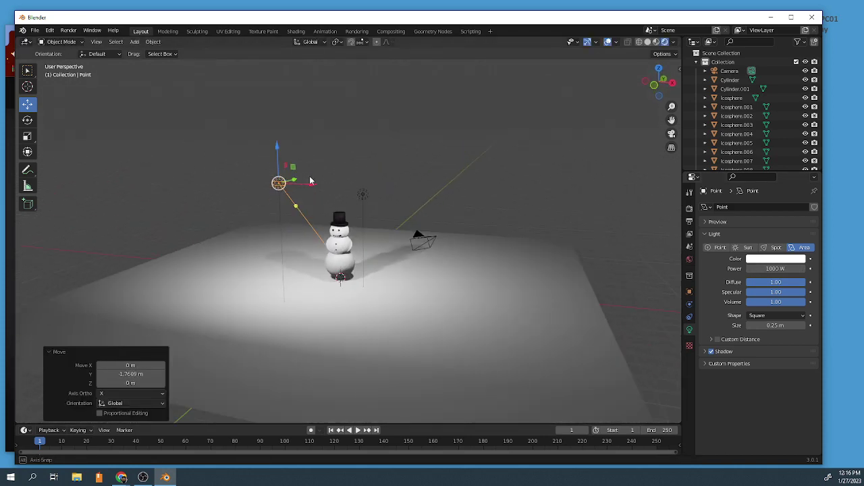
# Move the original point light about 1.71 m along Y and set its power to 3000 W
pyautogui.click(364, 196)
pyautogui.press('g')
pyautogui.press('y')
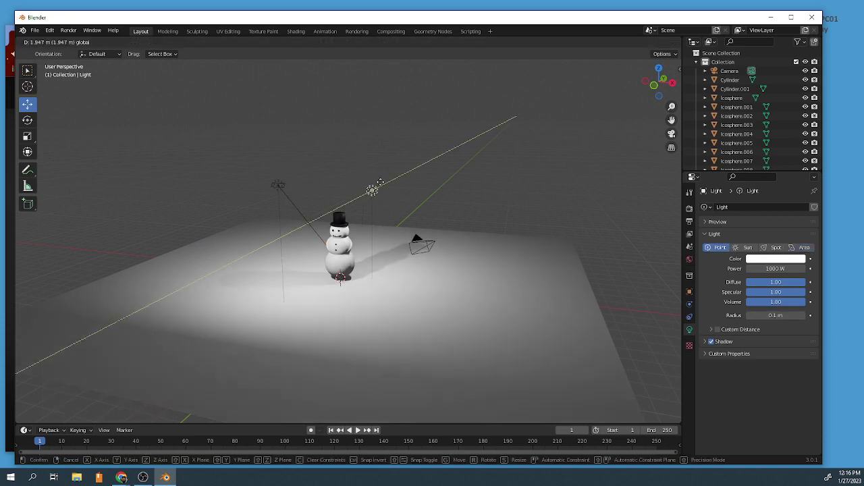
pyautogui.click(382, 184)
pyautogui.click(770, 269)
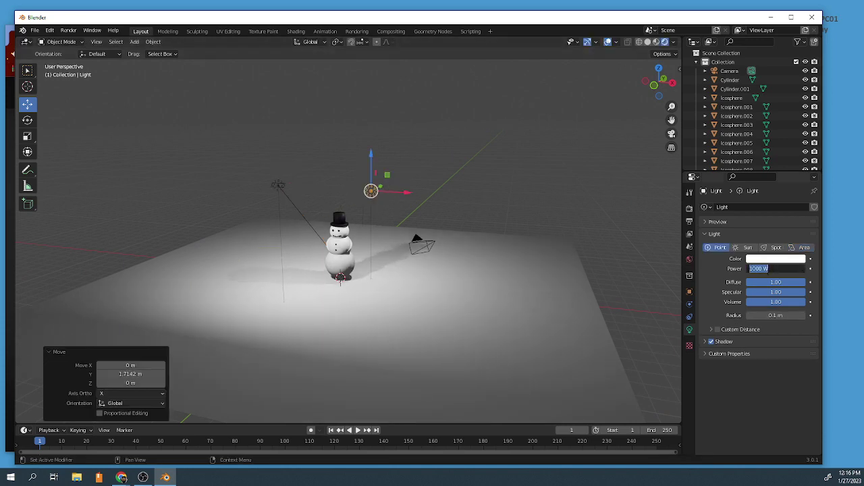
pyautogui.write('30')
pyautogui.press('Return')
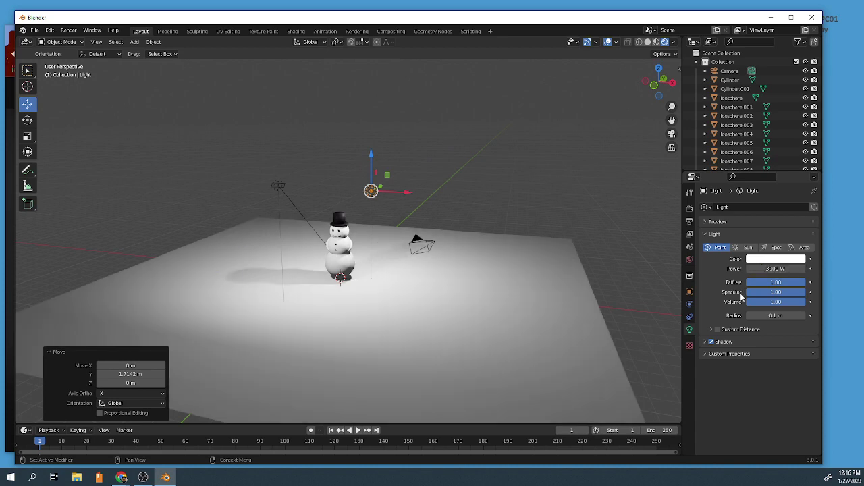
# Shift the original point light along positive X and raise it about 1.75 m along Z
pyautogui.moveTo(411, 195); pyautogui.dragTo(436, 193)
pyautogui.moveTo(400, 150); pyautogui.dragTo(400, 123)
pyautogui.moveTo(395, 174); pyautogui.dragTo(389, 228, button='middle')
pyautogui.scroll(2, 349, 262)
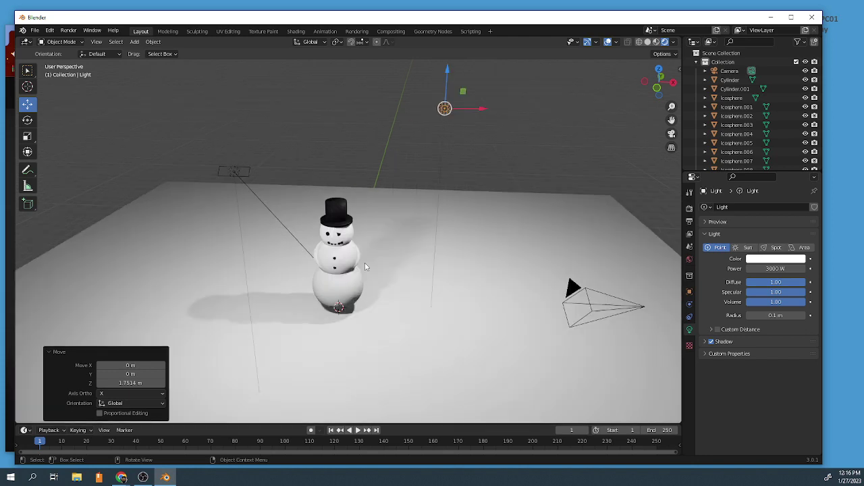
pyautogui.scroll(-4, 412, 316)
pyautogui.moveTo(402, 300); pyautogui.dragTo(376, 294, button='middle')
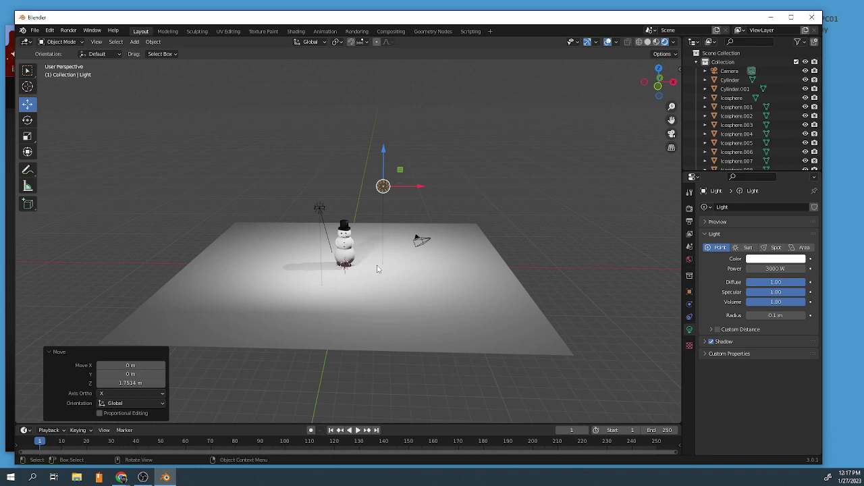
# Enter Edit Mode on the ground plane and subdivide its face once
pyautogui.click(378, 268)
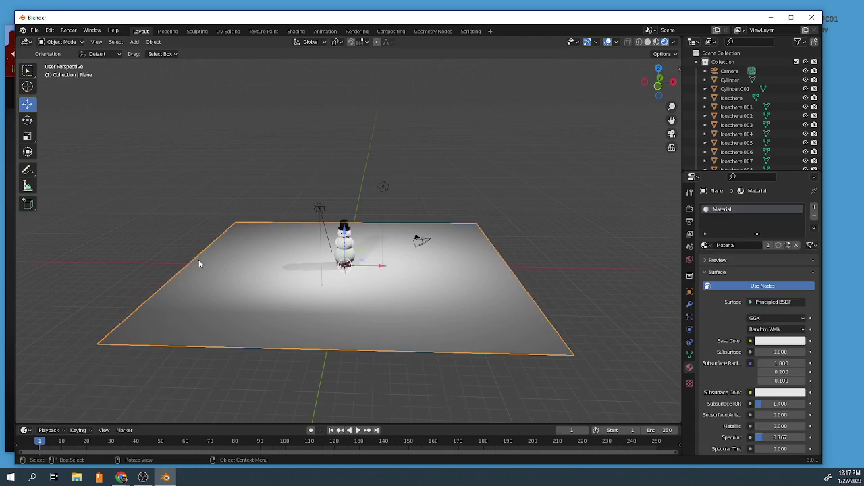
pyautogui.click(76, 44)
pyautogui.click(58, 60)
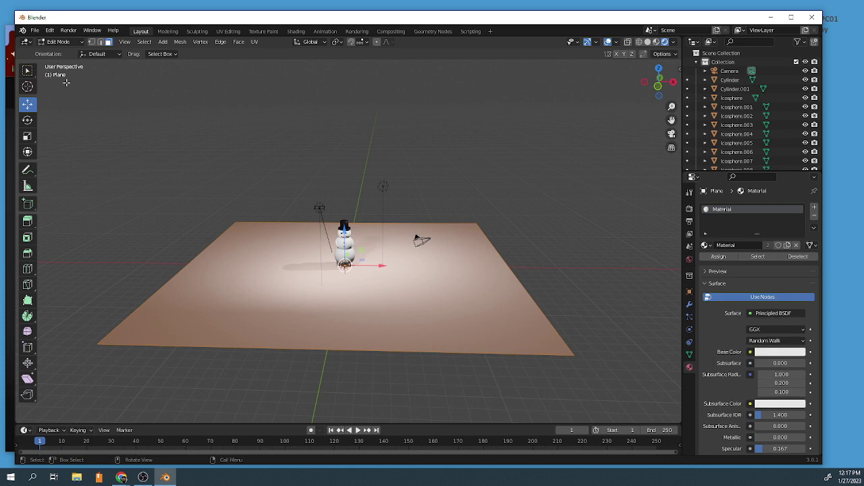
pyautogui.rightClick(244, 258)
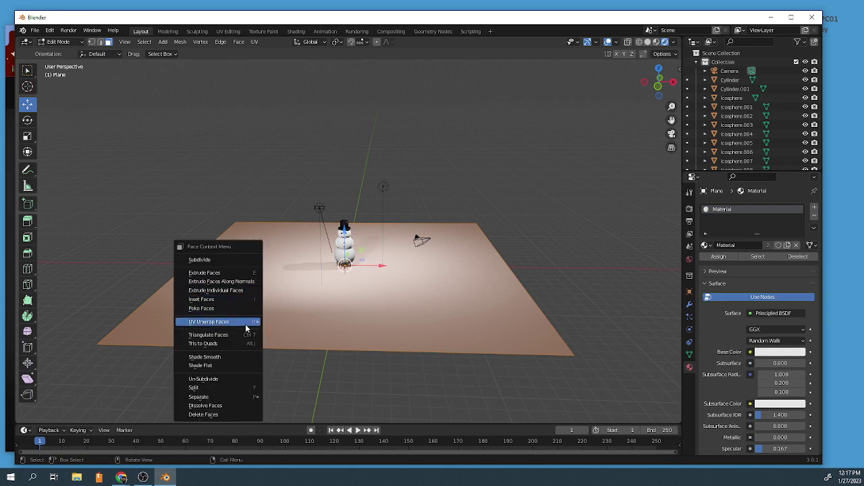
pyautogui.click(221, 259)
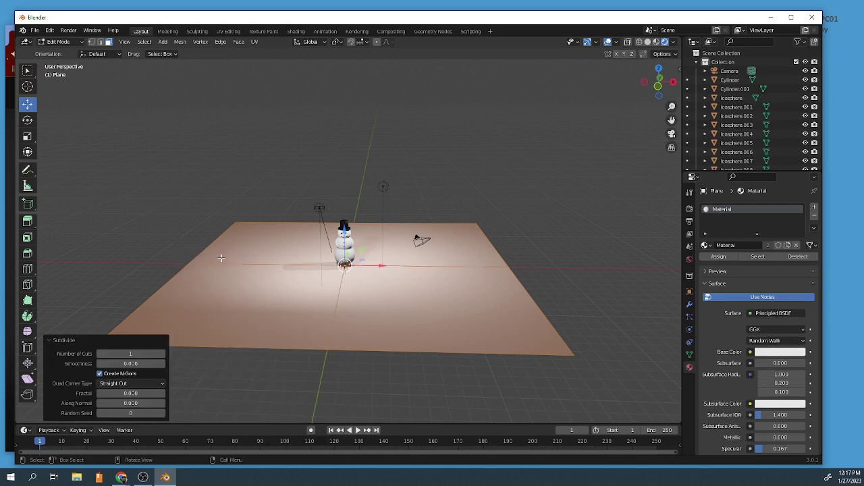
# Subdivide the whole ground plane four more times, with one cut each, to get a fine grid of faces
pyautogui.rightClick(295, 294)
pyautogui.click(295, 294)
pyautogui.rightClick(388, 303)
pyautogui.click(380, 289)
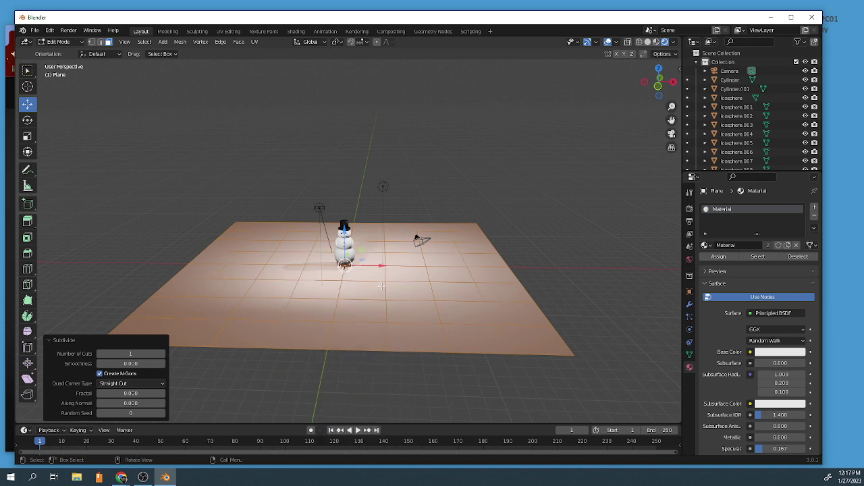
pyautogui.rightClick(381, 284)
pyautogui.click(381, 284)
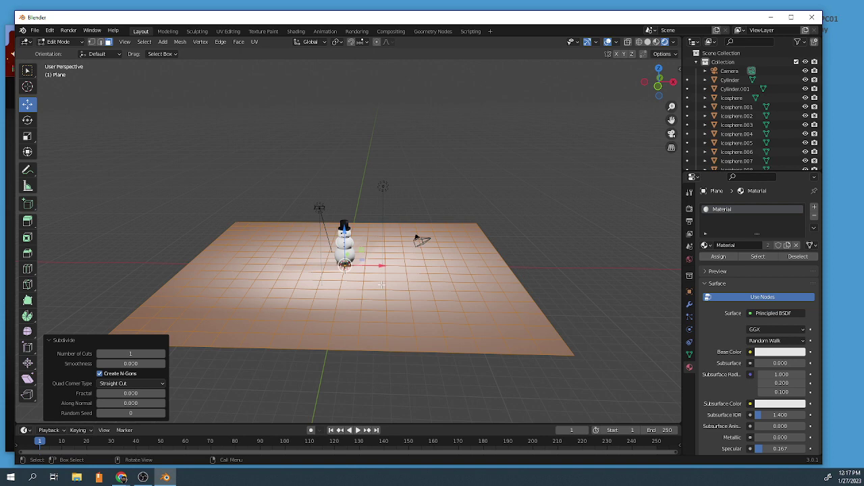
pyautogui.rightClick(382, 284)
pyautogui.click(381, 283)
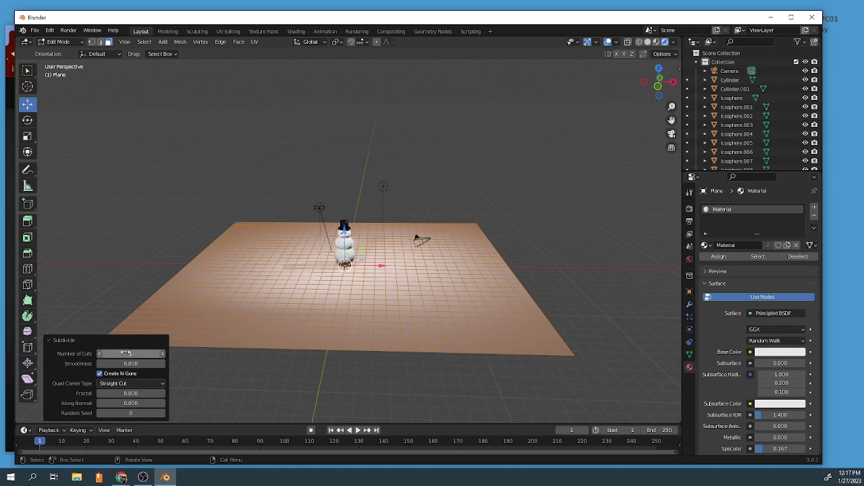
pyautogui.moveTo(155, 353)
pyautogui.mouseDown()
pyautogui.moveTo(169, 354)
pyautogui.moveTo(151, 354)
pyautogui.mouseUp()
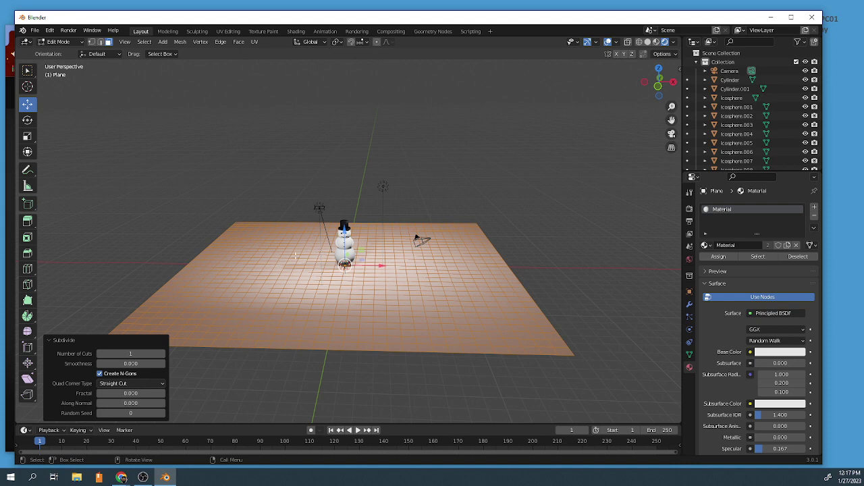
# Raise three diagonal ground faces behind and to the left of the snowman about 1.2 m along Z, and lower them about 0.29 m
pyautogui.click(329, 302)
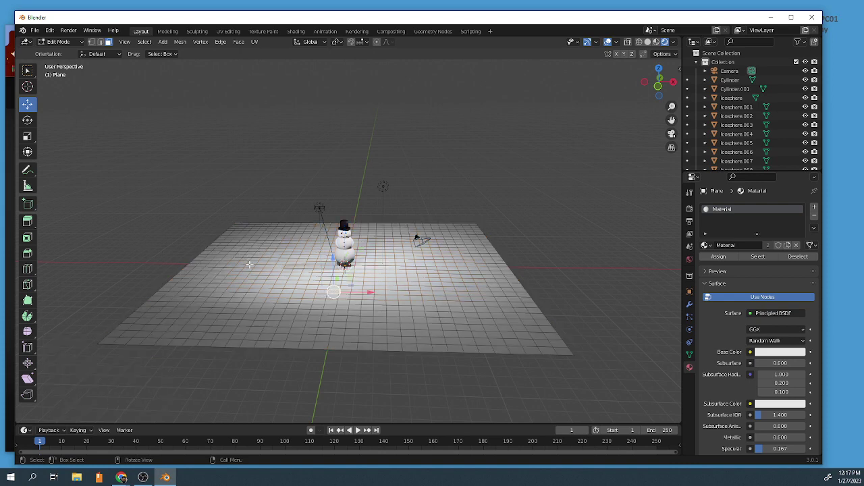
pyautogui.click(260, 247)
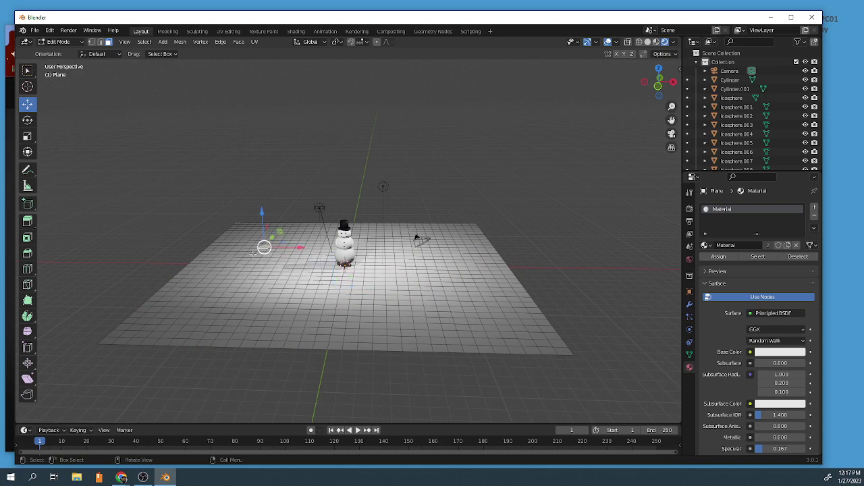
pyautogui.moveTo(275, 258)
pyautogui.mouseDown(button='middle')
pyautogui.moveTo(283, 261)
pyautogui.moveTo(266, 263)
pyautogui.mouseUp(button='middle')
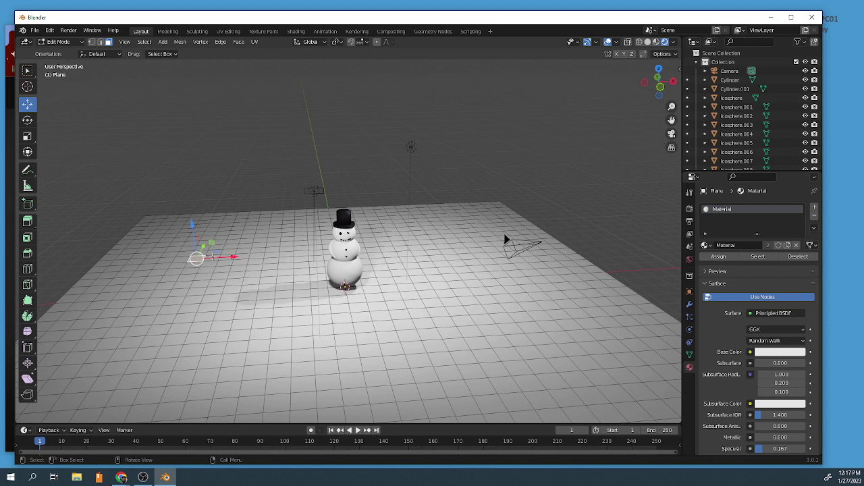
pyautogui.keyDown('shift'); pyautogui.click(218, 246); pyautogui.keyUp('shift')
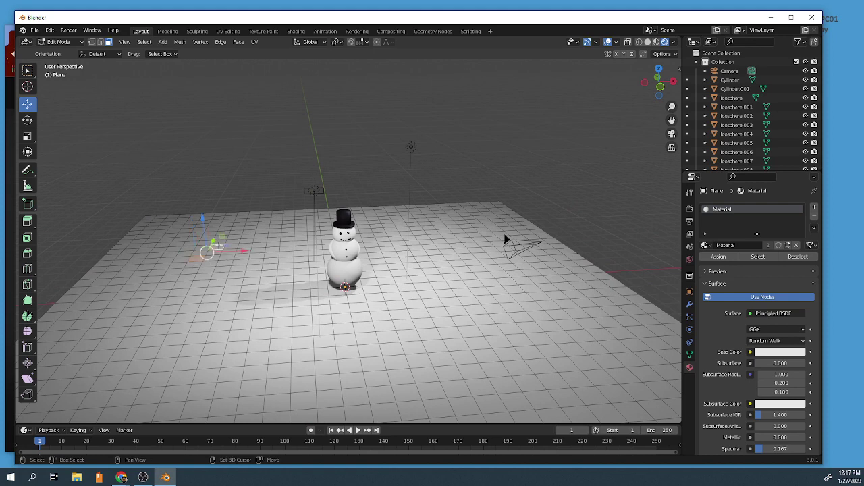
pyautogui.keyDown('shift'); pyautogui.click(248, 235); pyautogui.keyUp('shift')
pyautogui.moveTo(218, 215); pyautogui.dragTo(216, 201)
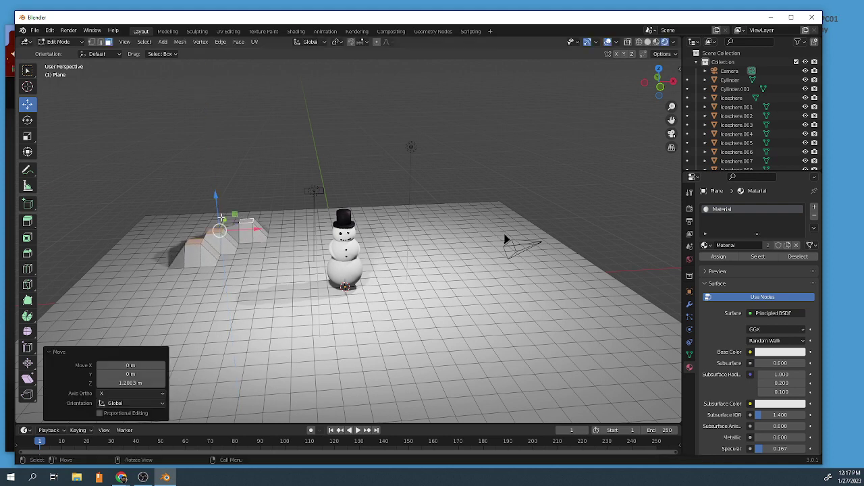
pyautogui.moveTo(218, 201); pyautogui.dragTo(218, 200)
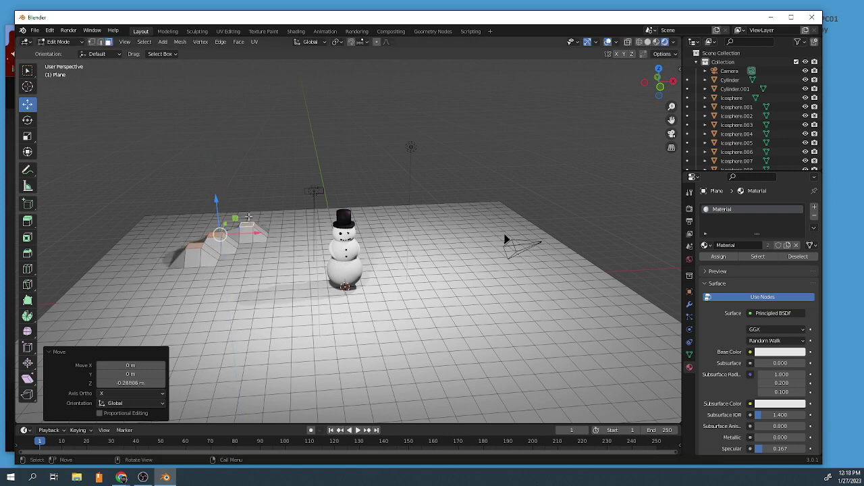
# Circle-select a broad band of ground faces behind and around both sides of the snowman and raise it about 1.18 m along Z
pyautogui.click(239, 268)
pyautogui.moveTo(458, 264); pyautogui.dragTo(435, 265, button='middle')
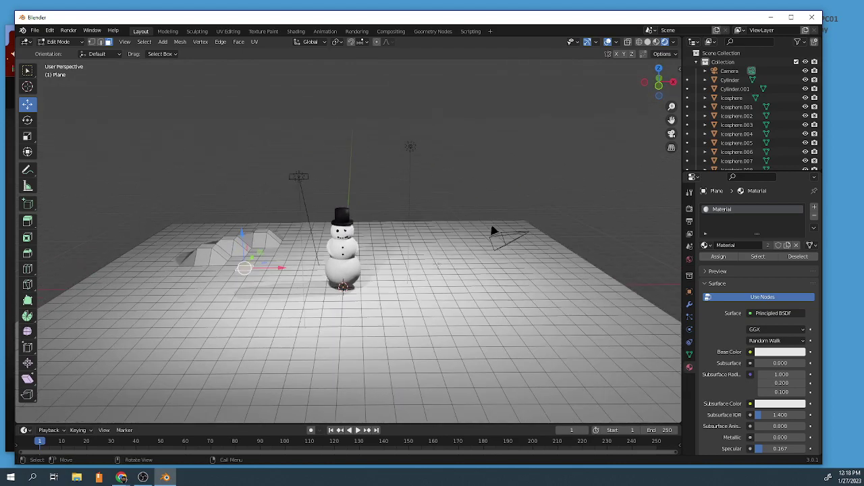
pyautogui.press('c')
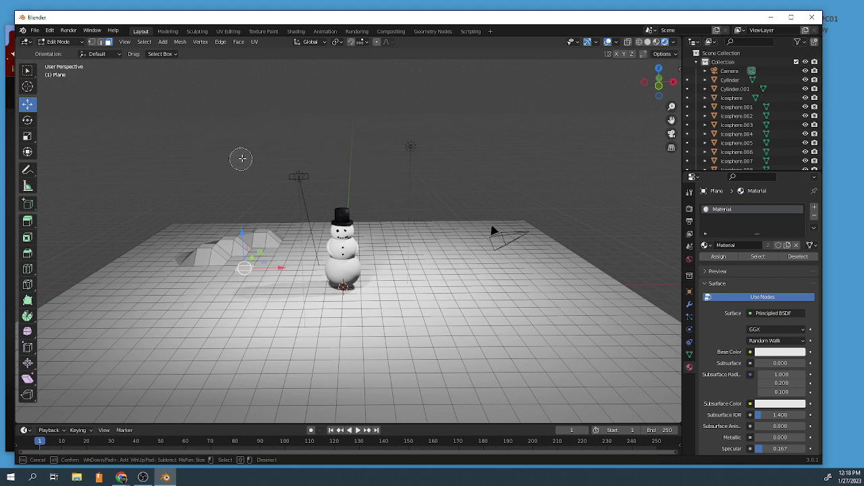
pyautogui.scroll(-5, 229, 159)
pyautogui.scroll(4, 230, 162)
pyautogui.scroll(8, 230, 163)
pyautogui.scroll(-9, 228, 164)
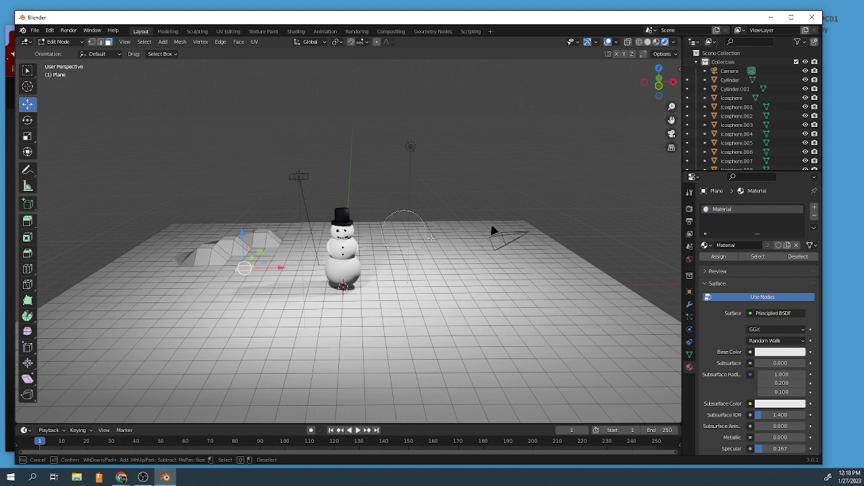
pyautogui.moveTo(456, 262)
pyautogui.mouseDown()
pyautogui.moveTo(447, 260)
pyautogui.moveTo(459, 269)
pyautogui.moveTo(447, 245)
pyautogui.moveTo(399, 235)
pyautogui.moveTo(384, 222)
pyautogui.moveTo(237, 219)
pyautogui.moveTo(183, 231)
pyautogui.moveTo(222, 241)
pyautogui.moveTo(293, 198)
pyautogui.mouseUp()
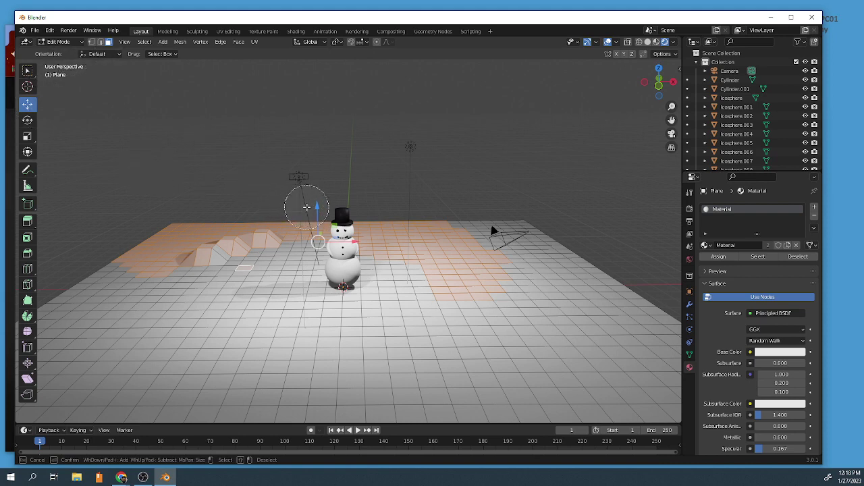
pyautogui.press('Escape')
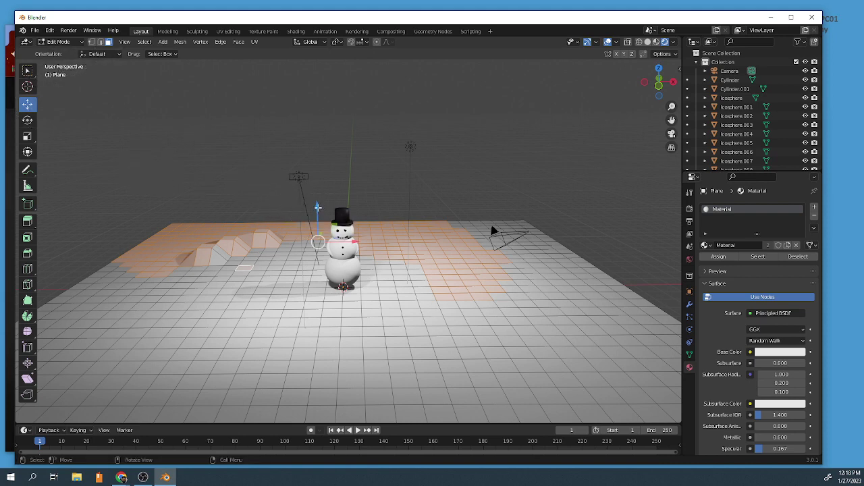
pyautogui.moveTo(317, 204); pyautogui.dragTo(318, 188)
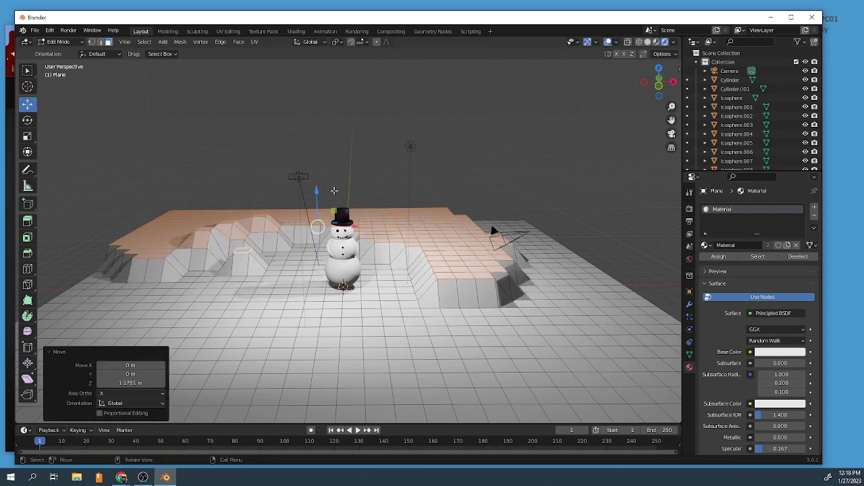
# Circle-select a smaller patch at the back of the raised ground right of the snowman and raise it about 0.73 m along Z
pyautogui.click(411, 214)
pyautogui.press('o')
pyautogui.press('c')
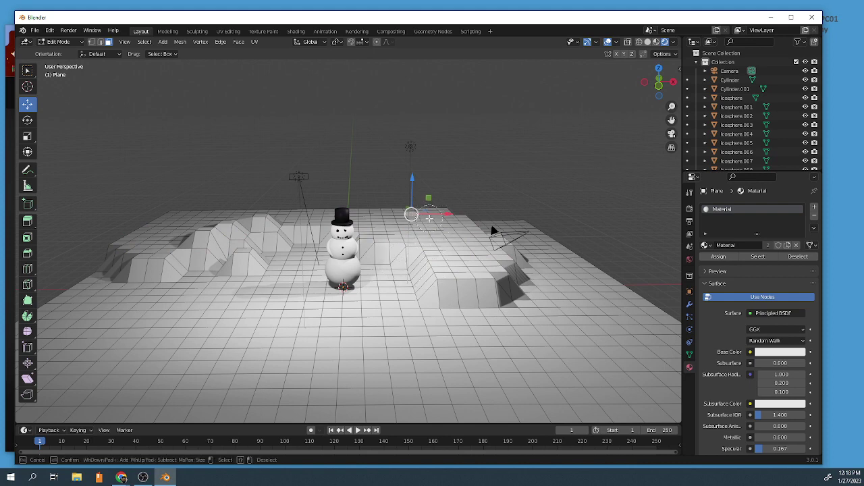
pyautogui.moveTo(427, 231)
pyautogui.mouseDown()
pyautogui.moveTo(435, 222)
pyautogui.moveTo(401, 220)
pyautogui.mouseUp()
pyautogui.moveTo(466, 239); pyautogui.dragTo(465, 237)
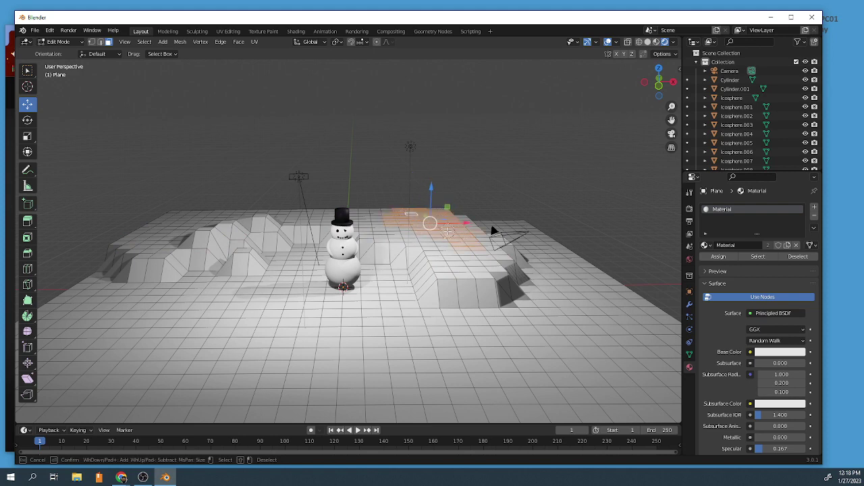
pyautogui.press('Escape')
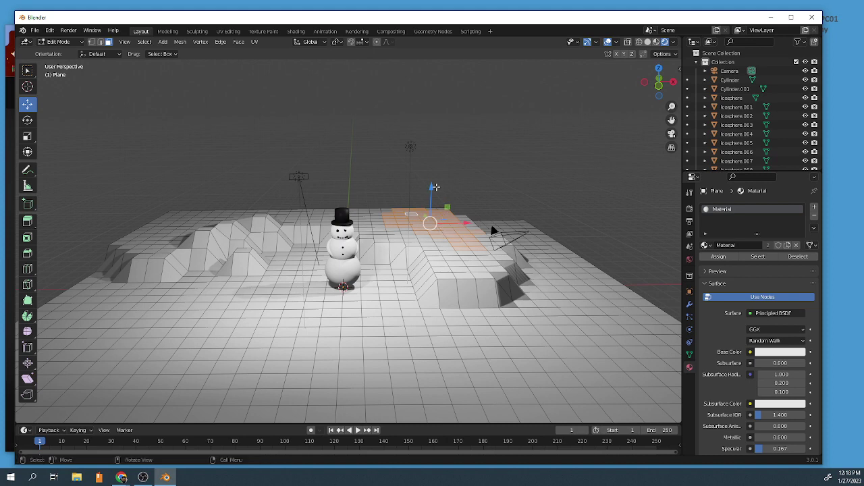
pyautogui.moveTo(431, 187); pyautogui.dragTo(432, 171)
pyautogui.scroll(-1, 401, 227)
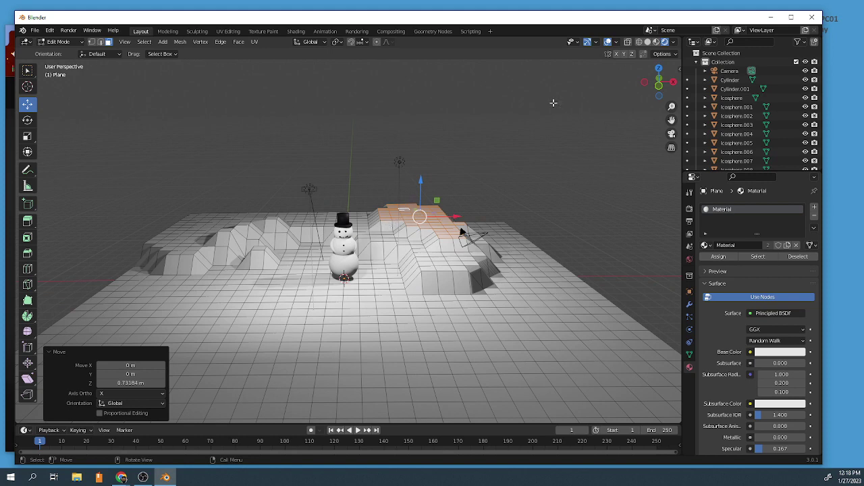
pyautogui.click(423, 212)
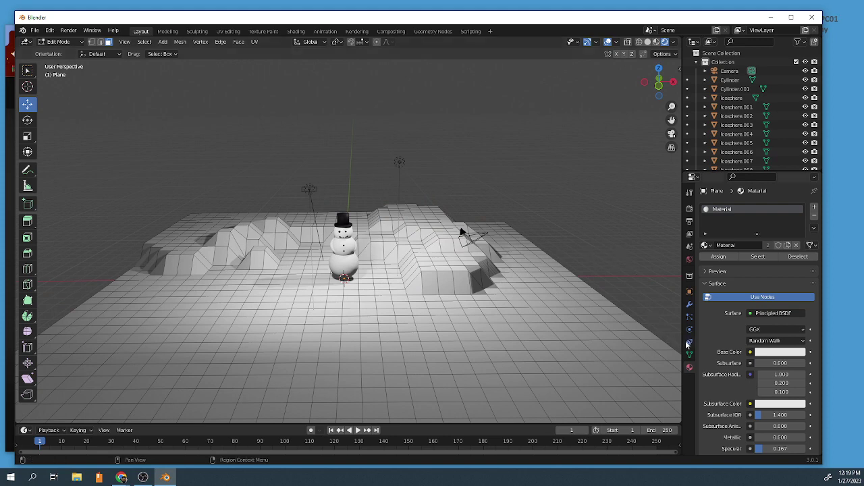
# Return to Object Mode and add a Subdivision Surface modifier to the ground plane, with viewport level 4 and render level 6
pyautogui.click(689, 306)
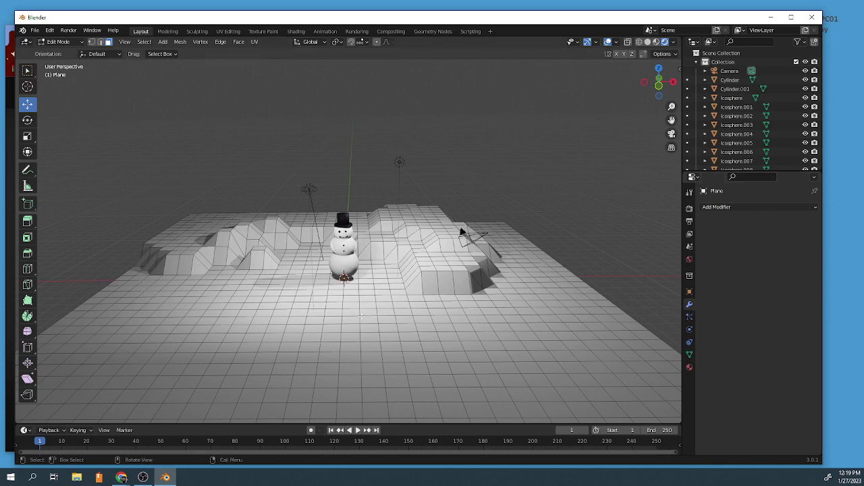
pyautogui.click(58, 42)
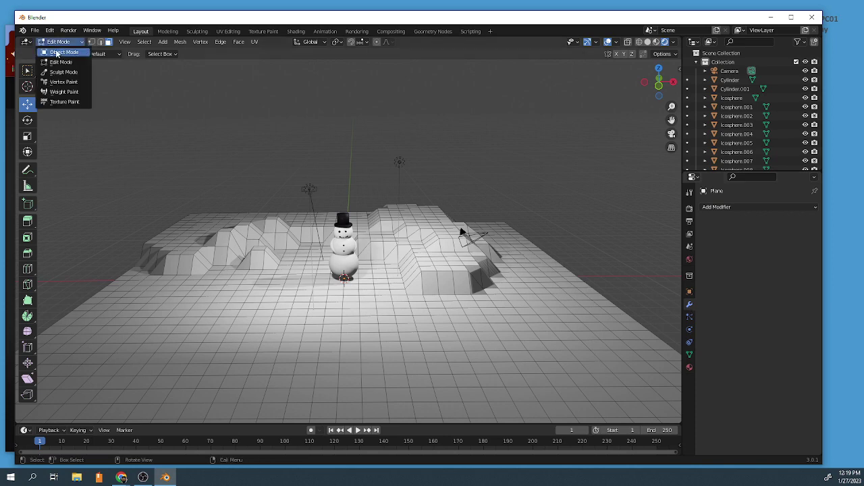
pyautogui.click(63, 52)
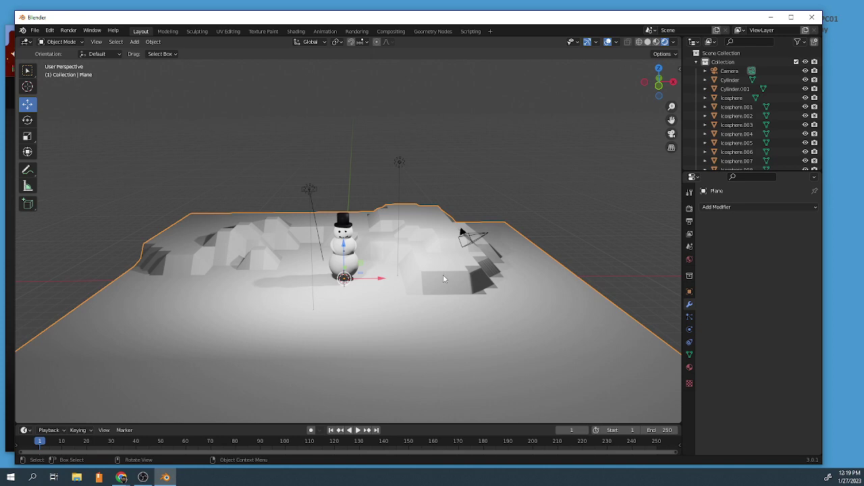
pyautogui.click(717, 208)
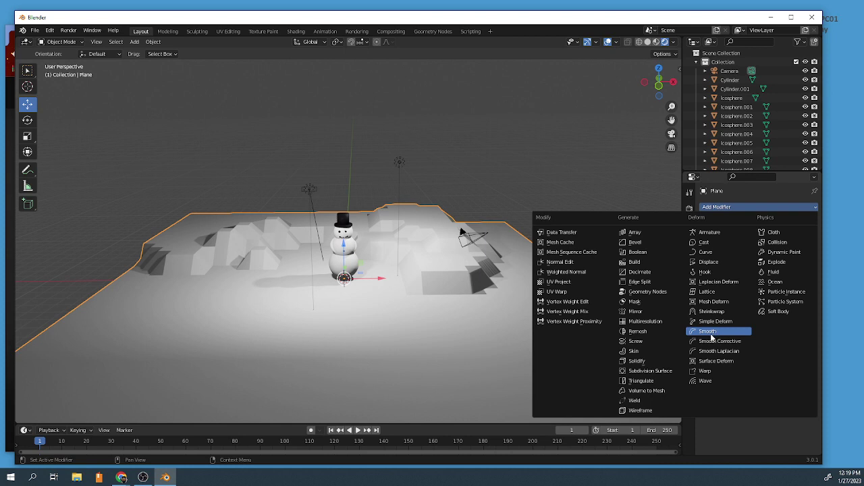
pyautogui.click(654, 371)
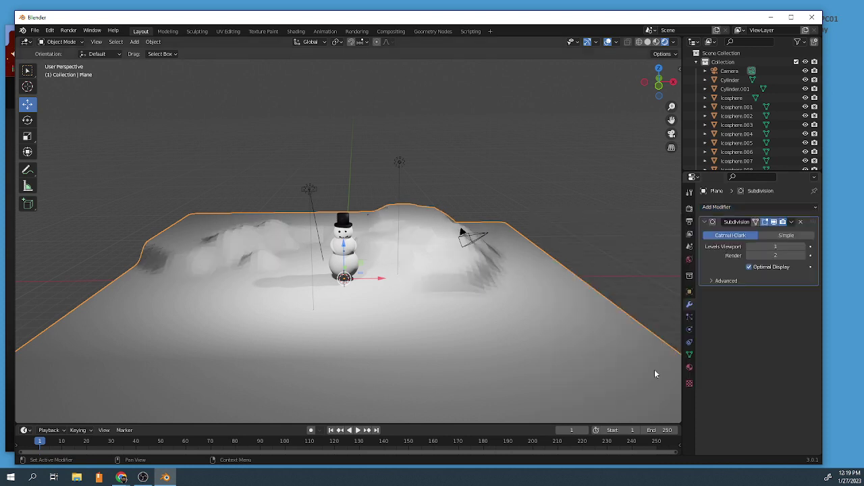
pyautogui.moveTo(775, 246)
pyautogui.mouseDown()
pyautogui.moveTo(797, 246)
pyautogui.moveTo(778, 256)
pyautogui.mouseUp()
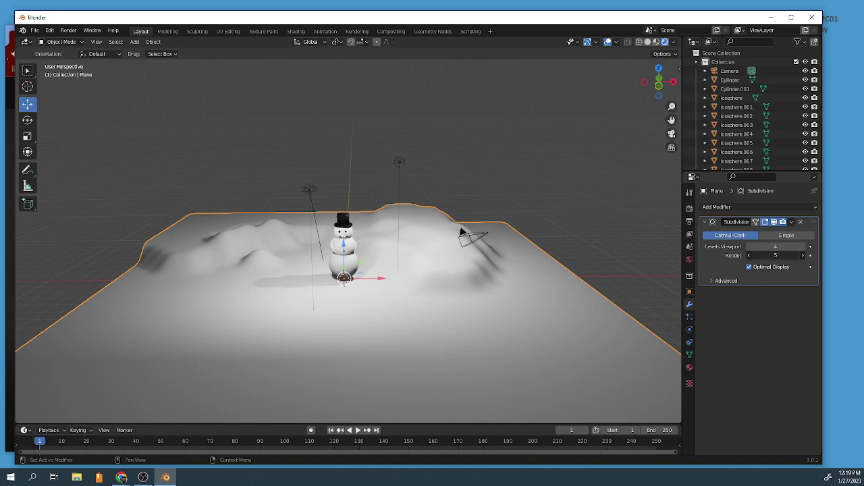
pyautogui.scroll(4, 357, 305)
pyautogui.moveTo(357, 305)
pyautogui.mouseDown(button='middle')
pyautogui.moveTo(371, 291)
pyautogui.moveTo(457, 274)
pyautogui.moveTo(370, 302)
pyautogui.mouseUp(button='middle')
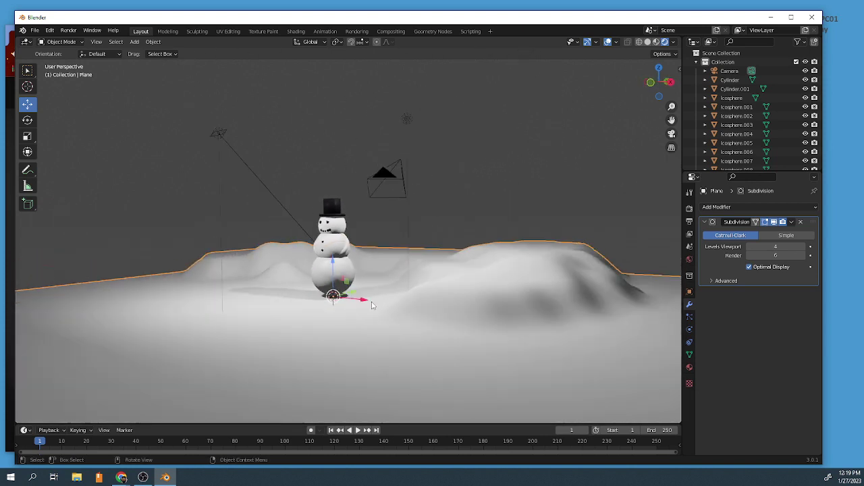
pyautogui.moveTo(334, 316)
pyautogui.mouseDown(button='middle')
pyautogui.moveTo(331, 292)
pyautogui.moveTo(341, 286)
pyautogui.moveTo(337, 321)
pyautogui.mouseUp(button='middle')
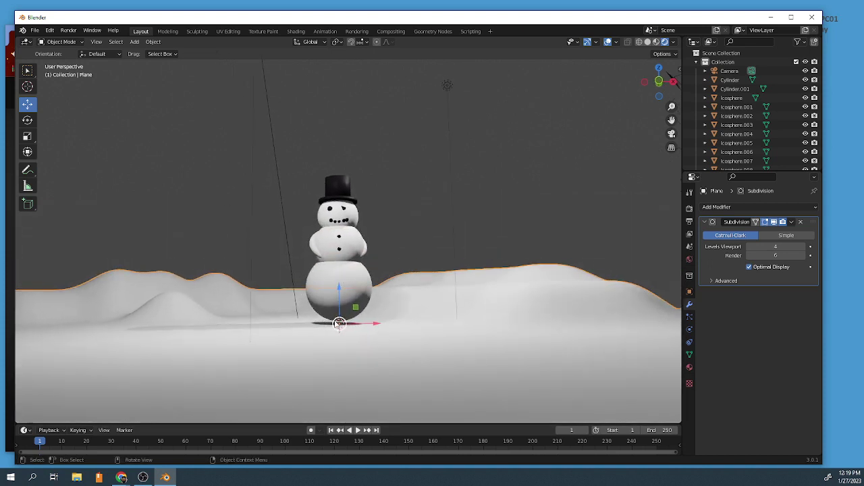
# In Edit Mode, raise the ground plane's faces beneath the snowman by about 0.31 m along Z, and return to Object Mode
pyautogui.moveTo(374, 311); pyautogui.dragTo(338, 331, button='middle')
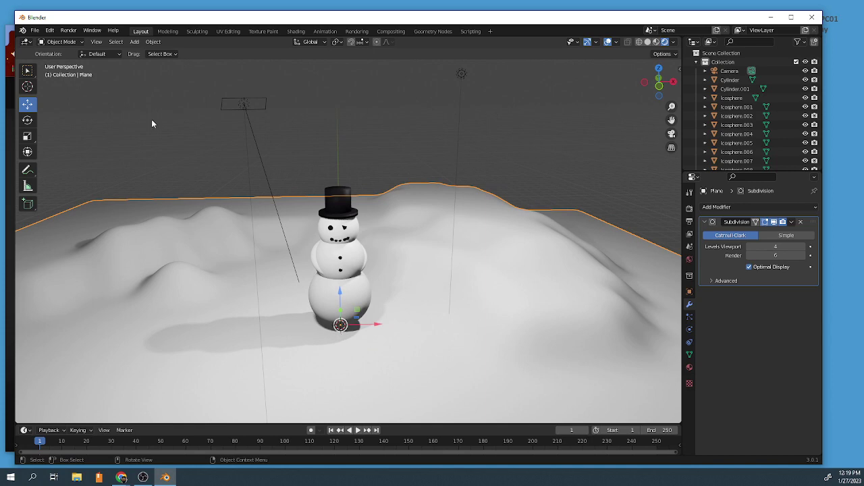
pyautogui.click(68, 42)
pyautogui.click(61, 62)
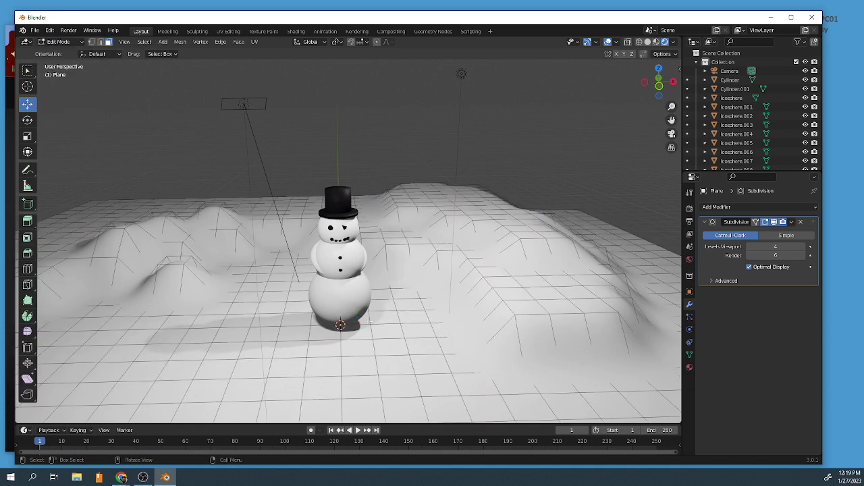
pyautogui.click(355, 341)
pyautogui.moveTo(361, 334); pyautogui.dragTo(345, 312, button='middle')
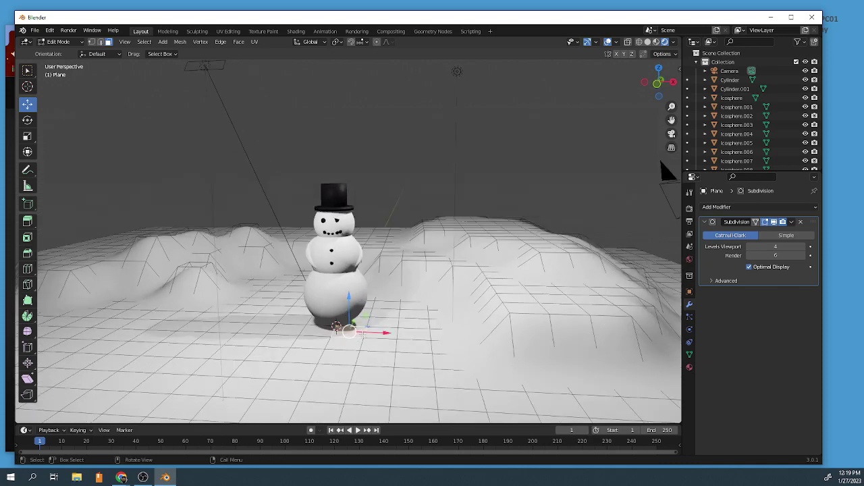
pyautogui.press('g')
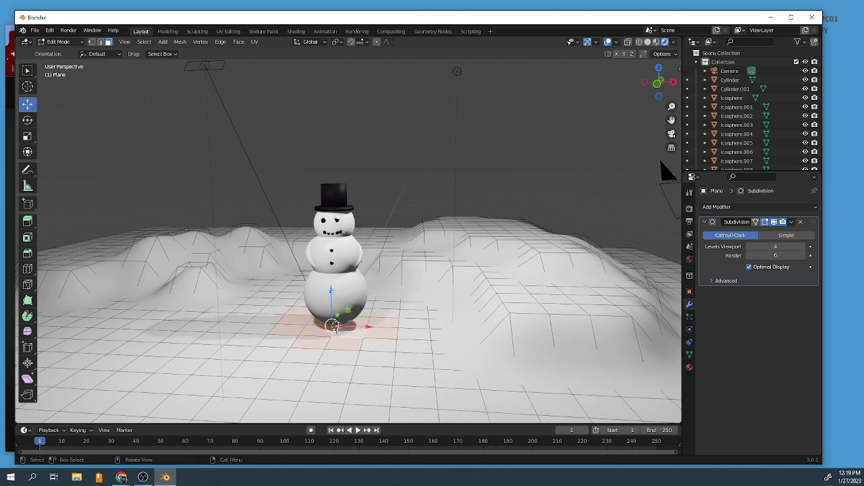
pyautogui.moveTo(331, 292); pyautogui.dragTo(333, 278)
pyautogui.moveTo(333, 278); pyautogui.dragTo(352, 317, button='middle')
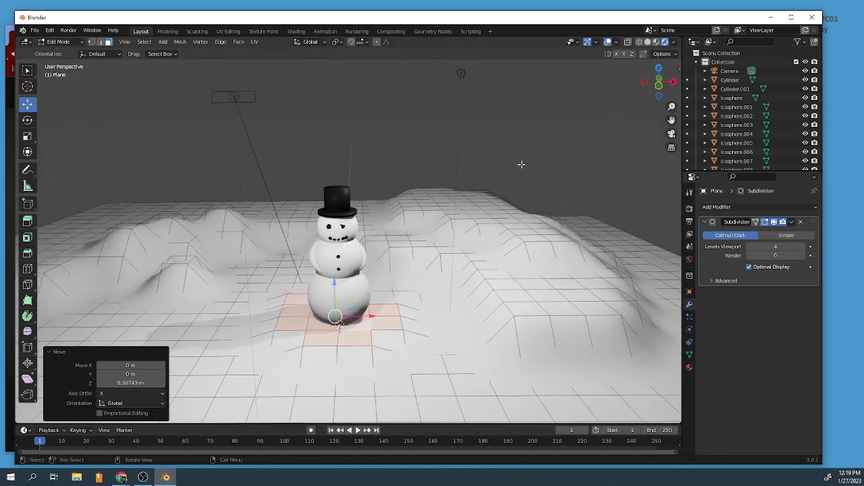
pyautogui.scroll(-4, 442, 198)
pyautogui.click(58, 41)
pyautogui.click(61, 50)
pyautogui.moveTo(353, 234)
pyautogui.mouseDown(button='middle')
pyautogui.moveTo(363, 211)
pyautogui.moveTo(365, 247)
pyautogui.mouseUp(button='middle')
pyautogui.scroll(4, 365, 248)
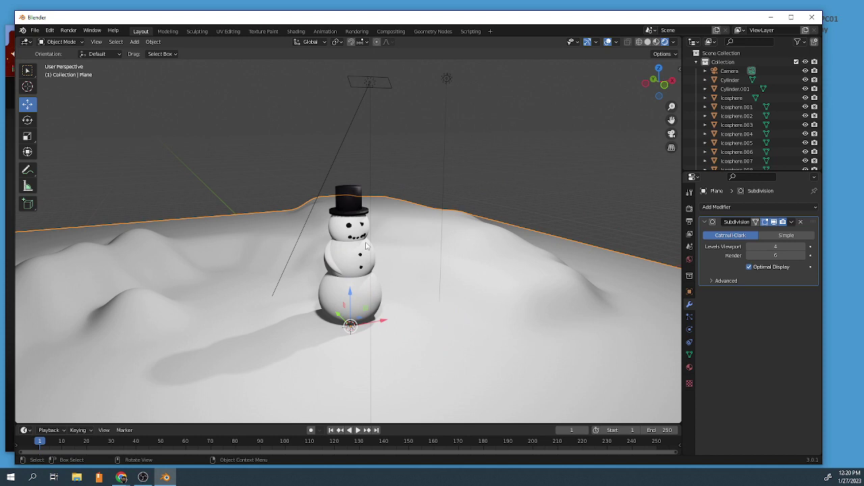
pyautogui.scroll(-2, 373, 255)
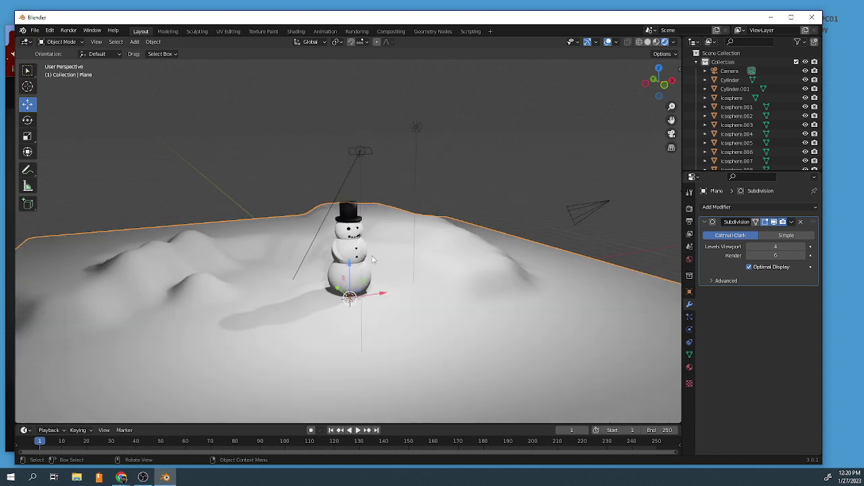
pyautogui.scroll(-1, 270, 282)
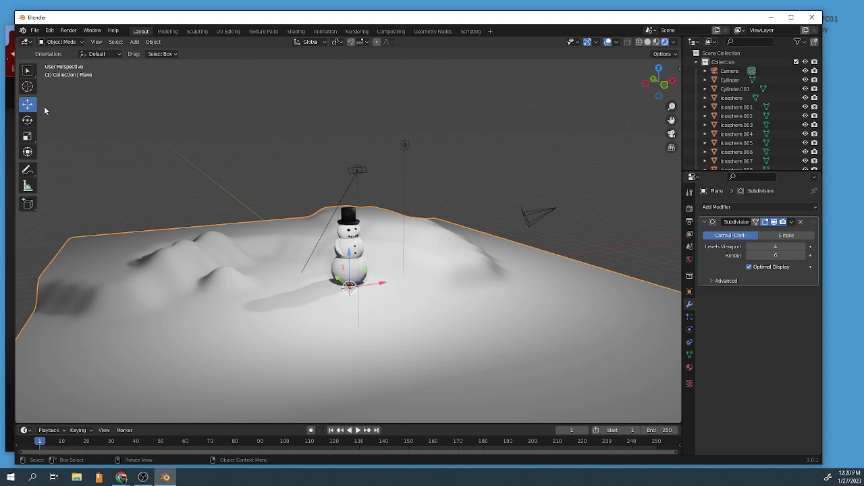
# Add a mesh circle, move it about 5.94 m along Y in front of the snowman, and raise it above the ground
pyautogui.click(134, 42)
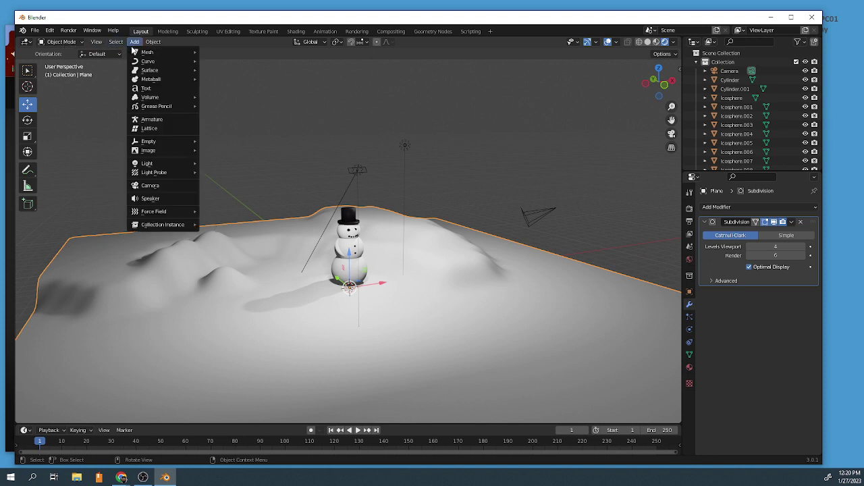
pyautogui.moveTo(143, 53)
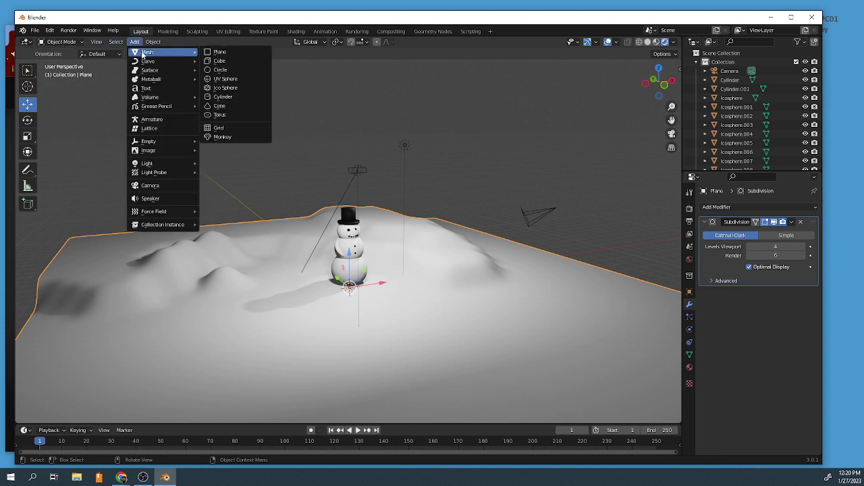
pyautogui.click(222, 70)
pyautogui.moveTo(303, 282); pyautogui.dragTo(303, 307, button='middle')
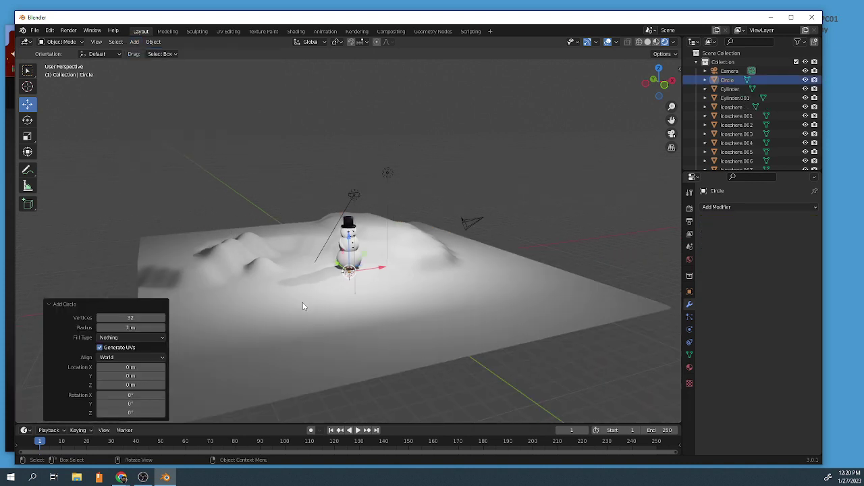
pyautogui.moveTo(348, 235); pyautogui.dragTo(349, 223)
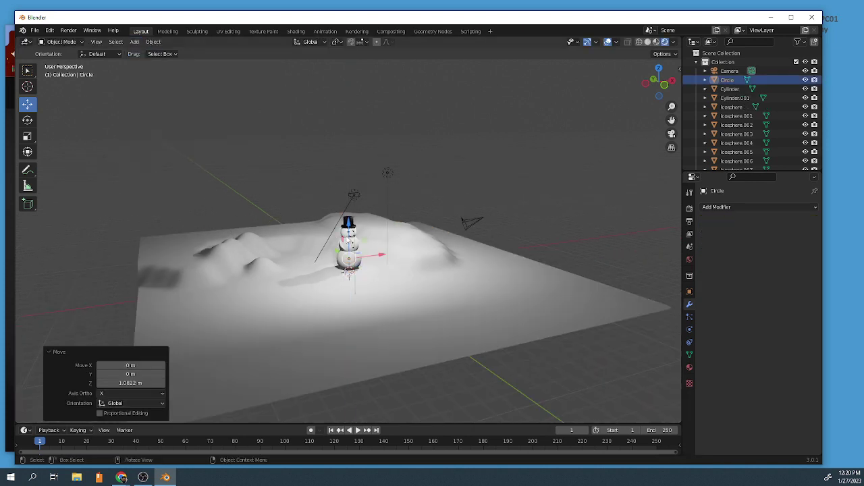
pyautogui.moveTo(340, 256); pyautogui.dragTo(374, 255)
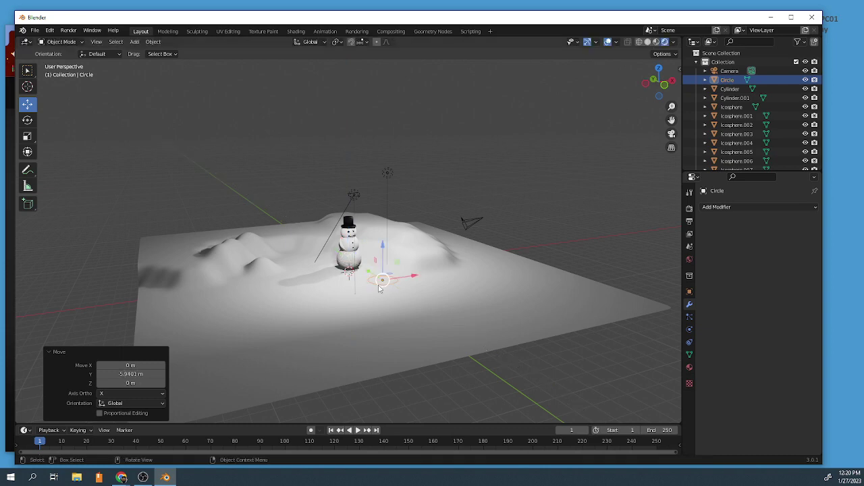
pyautogui.moveTo(382, 223); pyautogui.dragTo(382, 222)
pyautogui.moveTo(382, 222); pyautogui.dragTo(368, 274, button='middle')
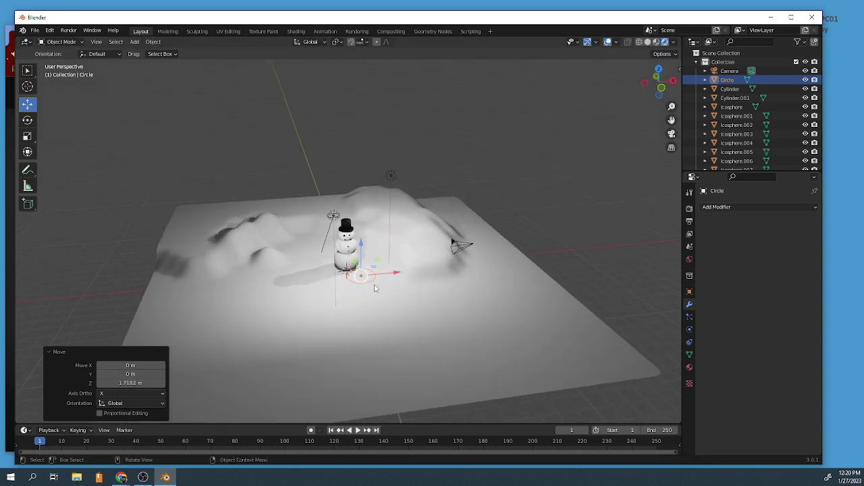
# Delete the circle in front of the snowman
pyautogui.scroll(3, 375, 291)
pyautogui.click(384, 306)
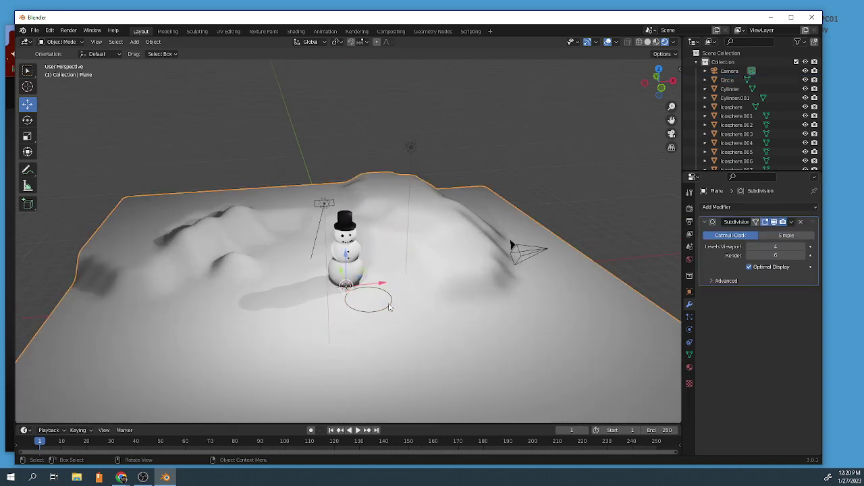
pyautogui.click(388, 307)
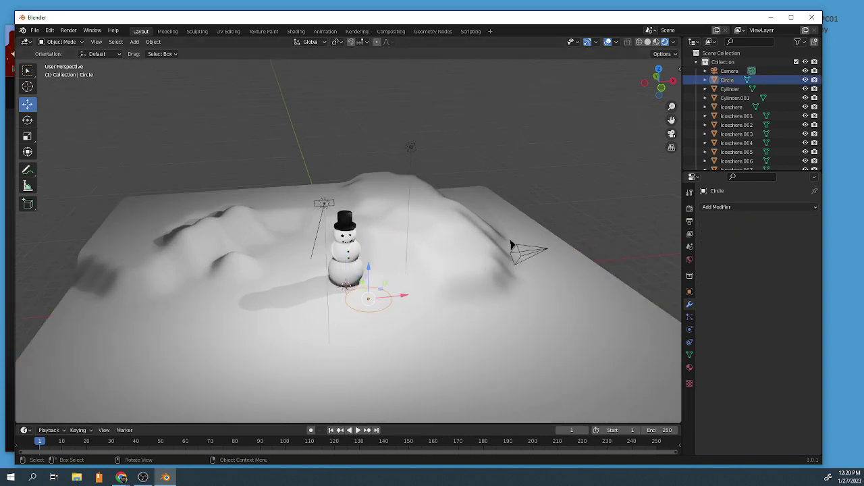
pyautogui.press('Delete')
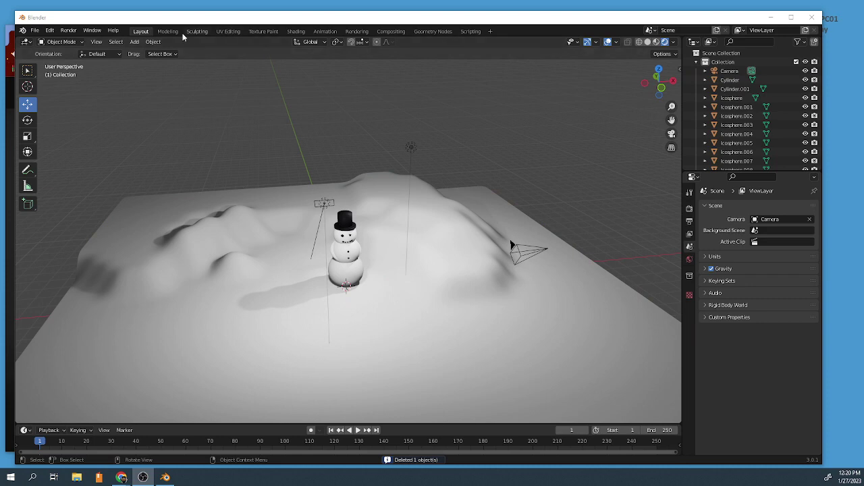
# Add a mesh plane, move it in front of the snowman along Y, and raise it about 1.17 m above the snow
pyautogui.click(137, 42)
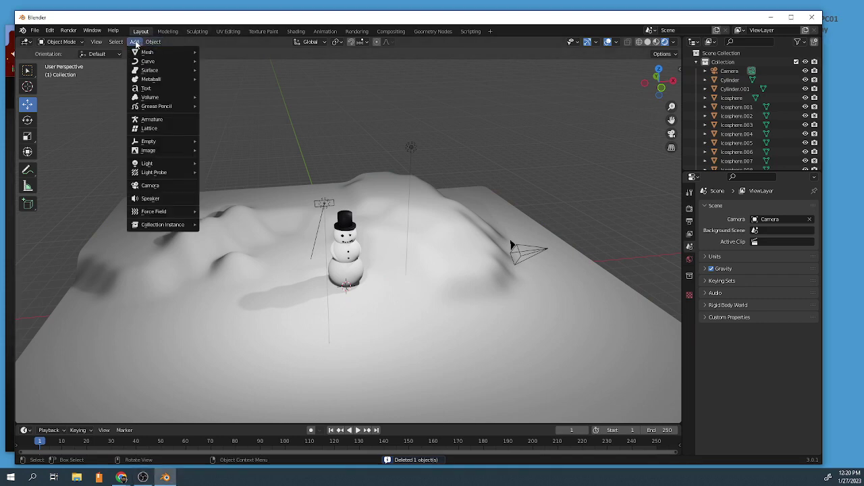
pyautogui.moveTo(144, 51)
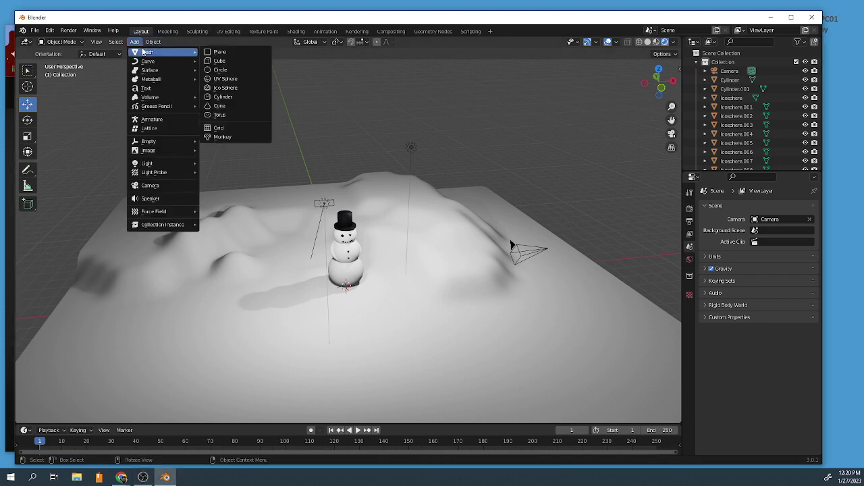
pyautogui.click(214, 52)
pyautogui.moveTo(364, 289); pyautogui.dragTo(348, 290, button='middle')
pyautogui.moveTo(337, 274); pyautogui.dragTo(388, 255)
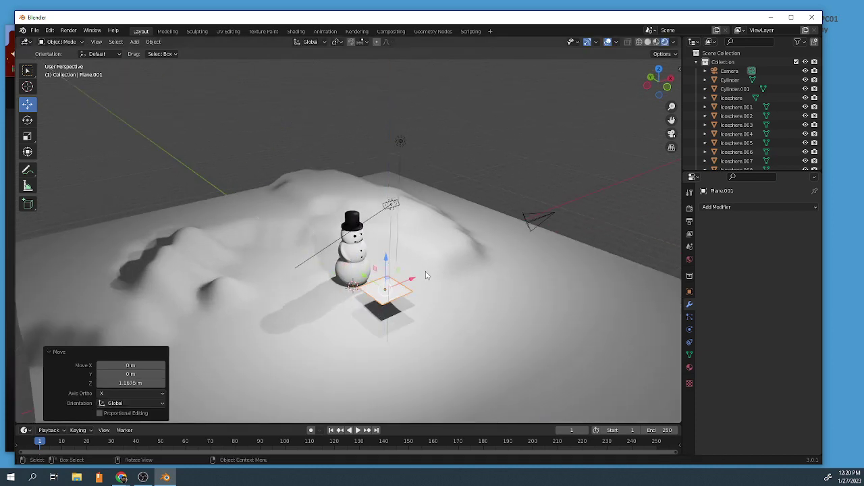
# Add a Subdivision Surface modifier to the new plane with 4 viewport levels and 6 render levels
pyautogui.click(722, 208)
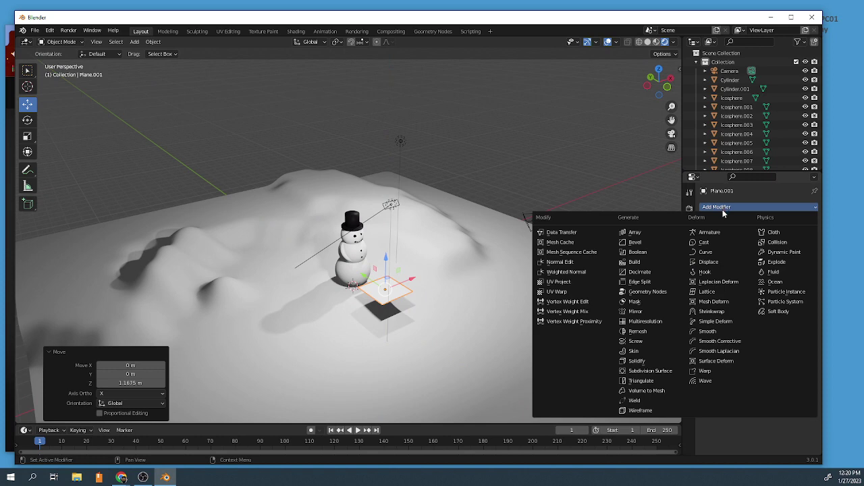
pyautogui.click(655, 370)
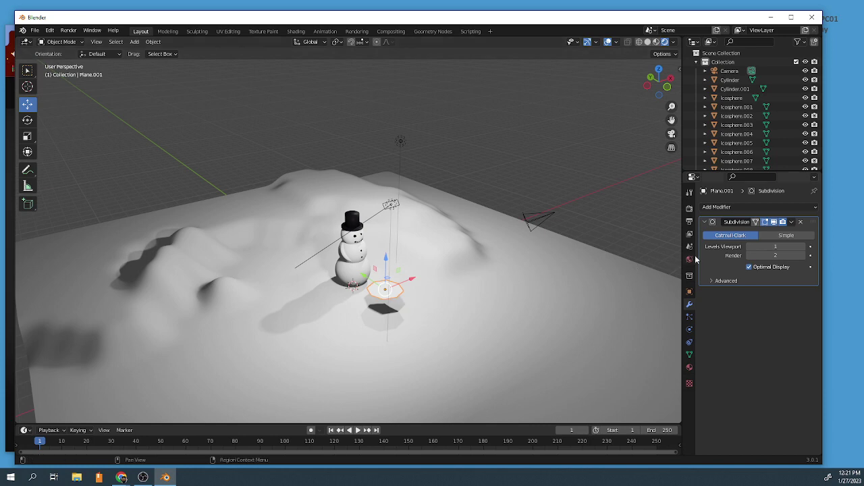
pyautogui.click(775, 246)
pyautogui.write('6')
pyautogui.press('Return')
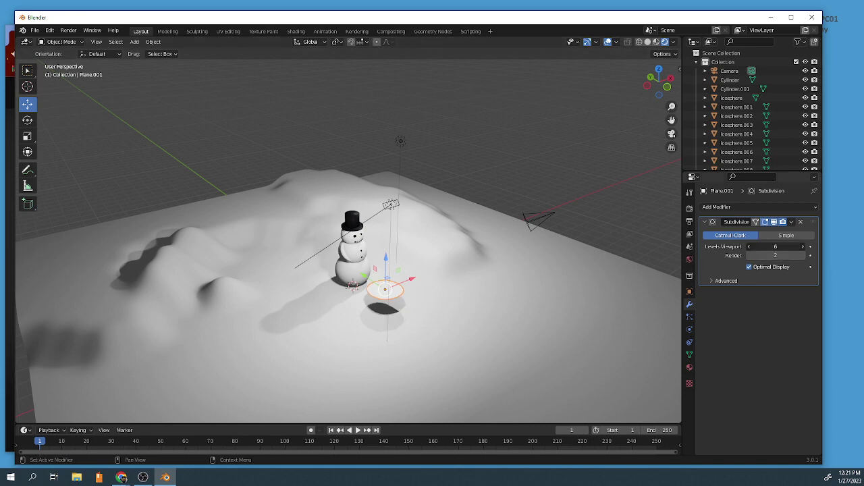
pyautogui.click(775, 255)
pyautogui.write('4')
pyautogui.press('Return')
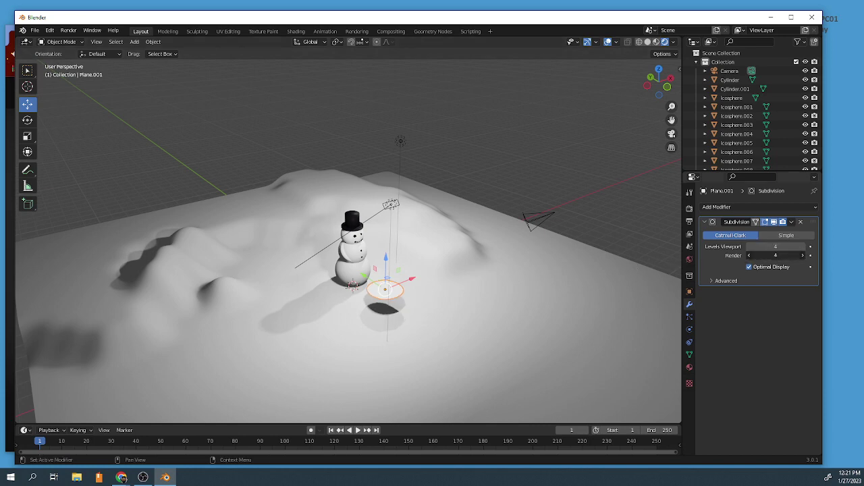
# Create a new material on the rounded plane with a dark blue base color of about hue 0.666, saturation 0.948 and value 0.274
pyautogui.click(29, 122)
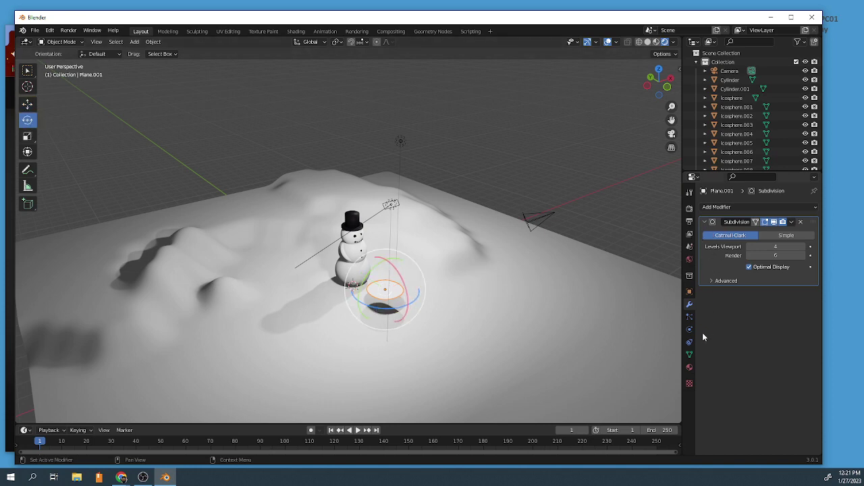
pyautogui.click(689, 368)
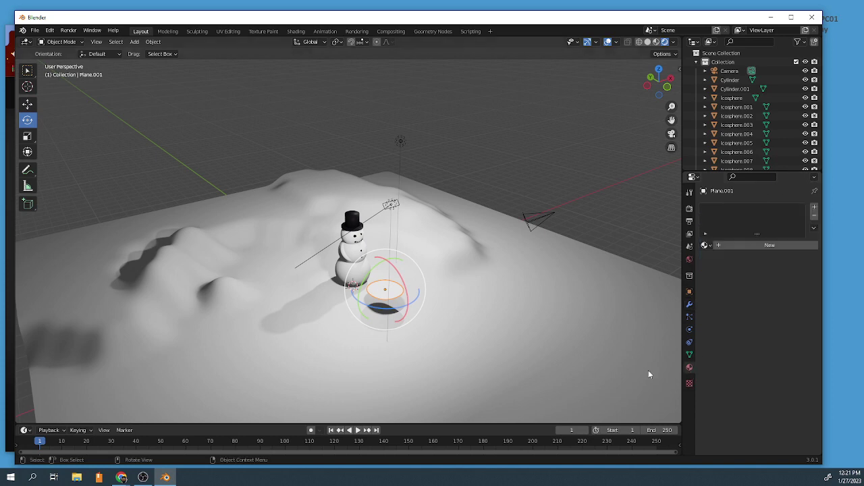
pyautogui.click(741, 246)
pyautogui.click(773, 343)
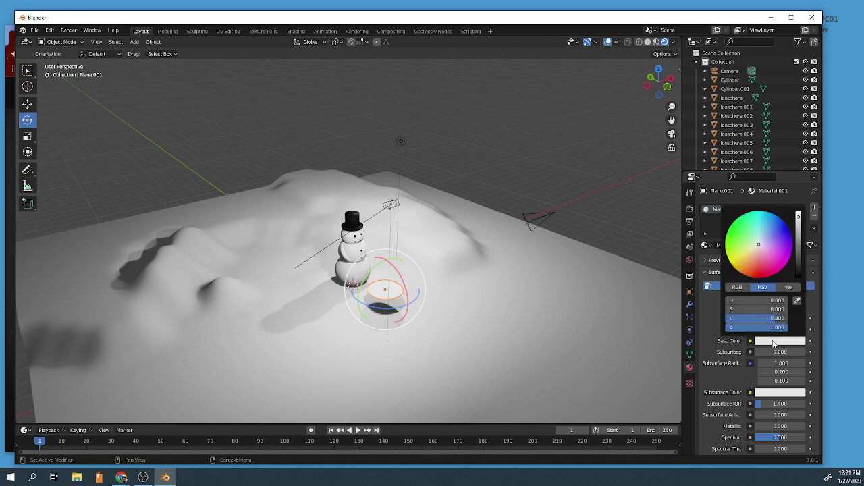
pyautogui.moveTo(760, 245); pyautogui.dragTo(799, 240)
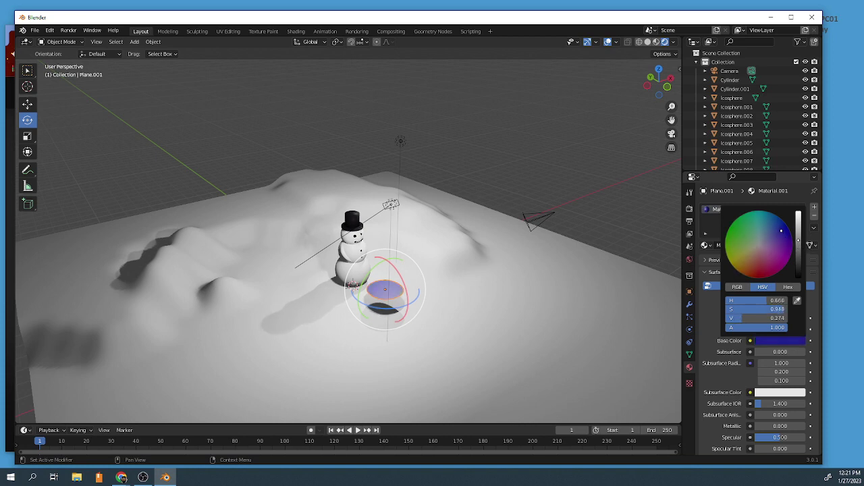
# Enlarge the blue disc along X, and stretch it along Y by about 3.36 and another 2.98 times
pyautogui.click(27, 135)
pyautogui.moveTo(411, 281); pyautogui.dragTo(545, 235)
pyautogui.moveTo(364, 276); pyautogui.dragTo(311, 255)
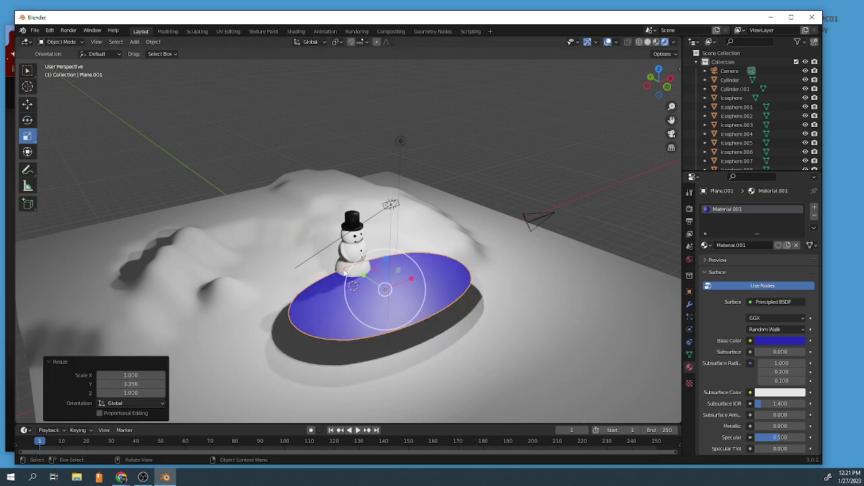
pyautogui.moveTo(366, 278); pyautogui.dragTo(336, 265)
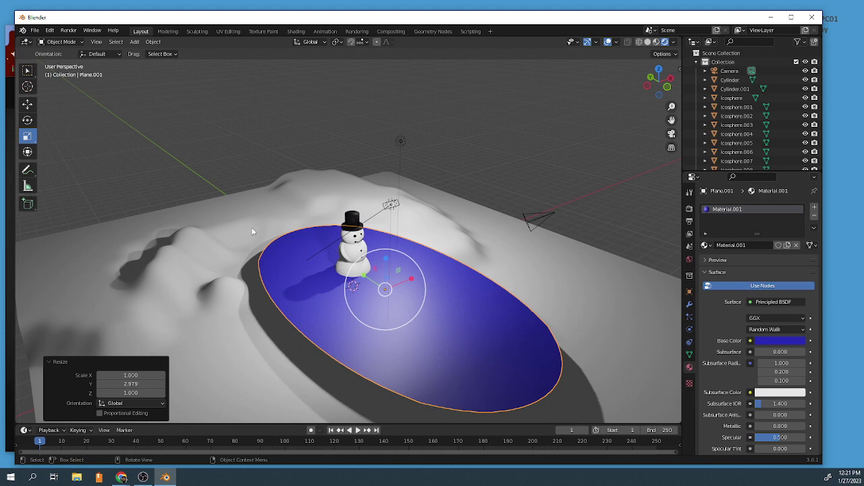
# Lower the blue disc about 1.09 m along Z so it cuts through the snow around the snowman
pyautogui.click(33, 110)
pyautogui.moveTo(387, 259); pyautogui.dragTo(392, 275)
pyautogui.scroll(-3, 364, 307)
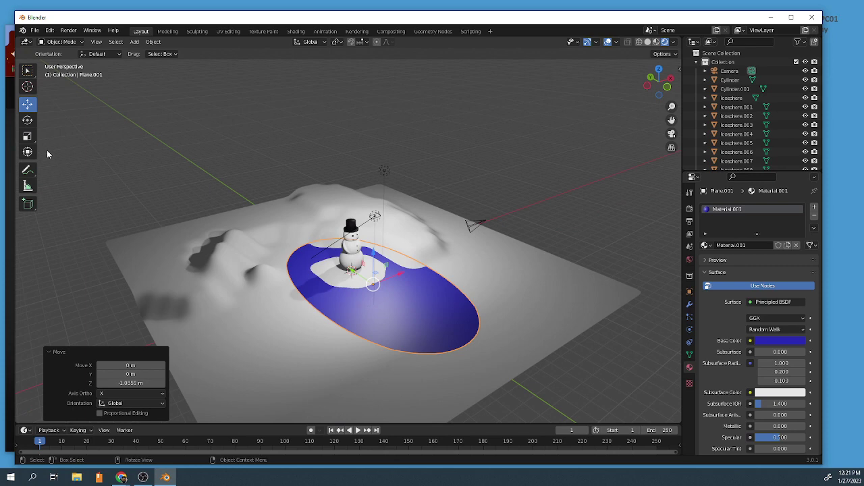
# Scale the blue water disc by about 3.2 along X and about 1.74 along Y, and inspect the shoreline around the snowman
pyautogui.click(28, 136)
pyautogui.moveTo(400, 275); pyautogui.dragTo(462, 252)
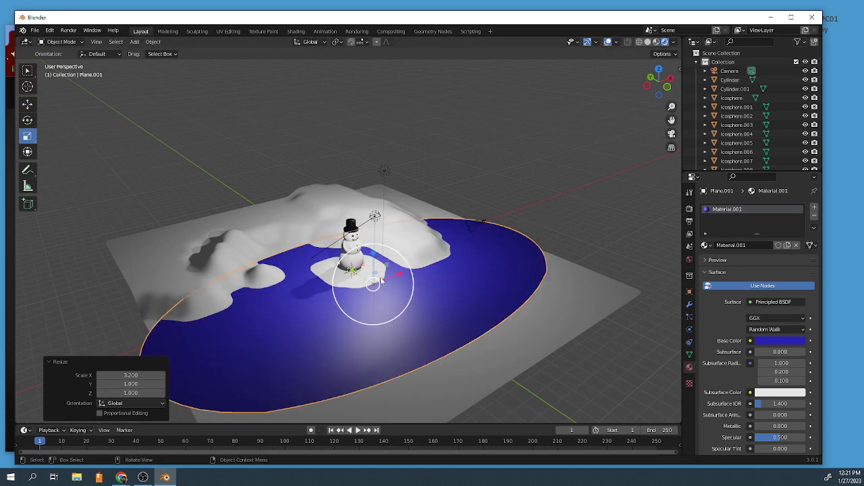
pyautogui.moveTo(353, 270); pyautogui.dragTo(342, 276)
pyautogui.scroll(2, 341, 273)
pyautogui.moveTo(341, 273); pyautogui.dragTo(274, 274, button='middle')
pyautogui.scroll(2, 292, 273)
pyautogui.scroll(2, 293, 274)
pyautogui.scroll(-2, 299, 345)
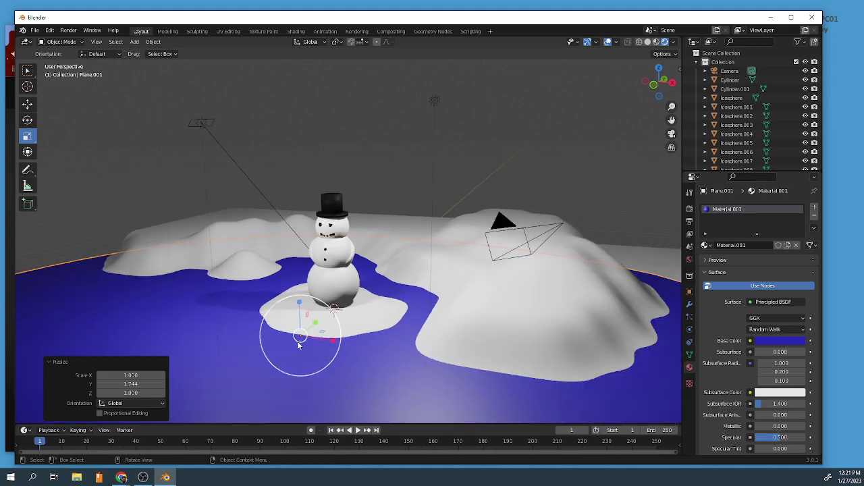
pyautogui.moveTo(299, 345); pyautogui.dragTo(387, 311, button='middle')
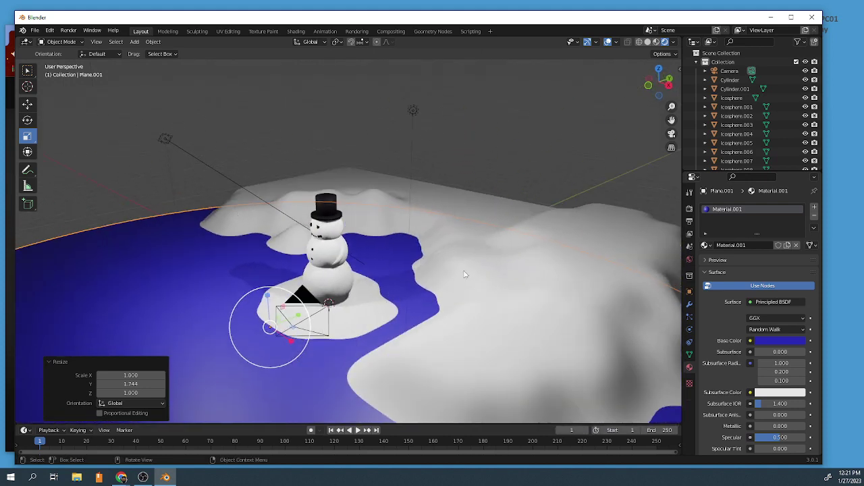
pyautogui.scroll(-3, 418, 351)
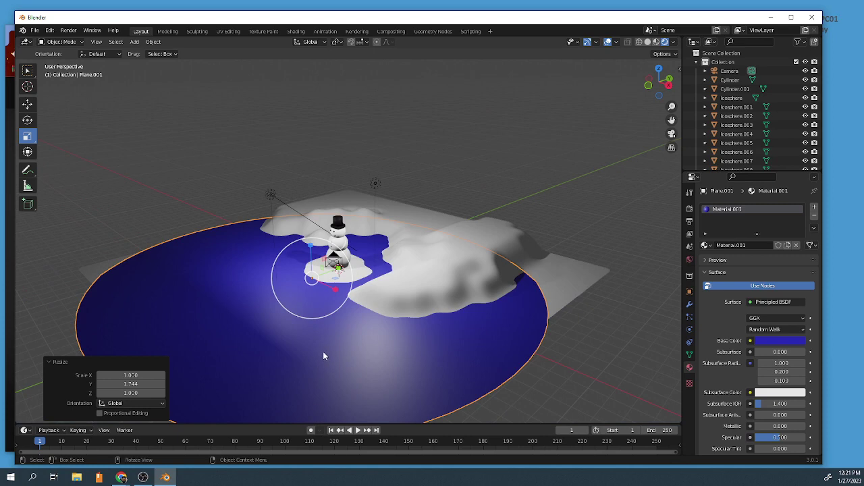
# Add a cone mesh at the scene origin and raise it about 4.11 m along Z to the snowman's hat
pyautogui.scroll(3, 322, 355)
pyautogui.moveTo(386, 353); pyautogui.dragTo(372, 287, button='middle')
pyautogui.scroll(3, 362, 287)
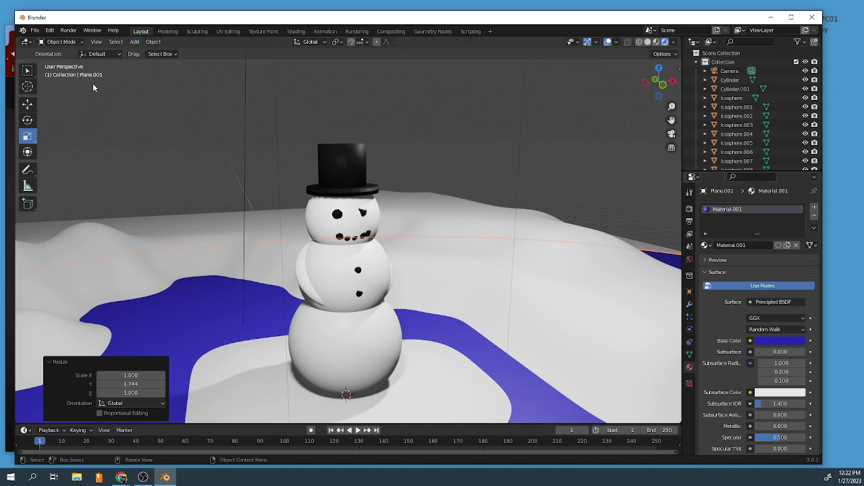
pyautogui.click(135, 41)
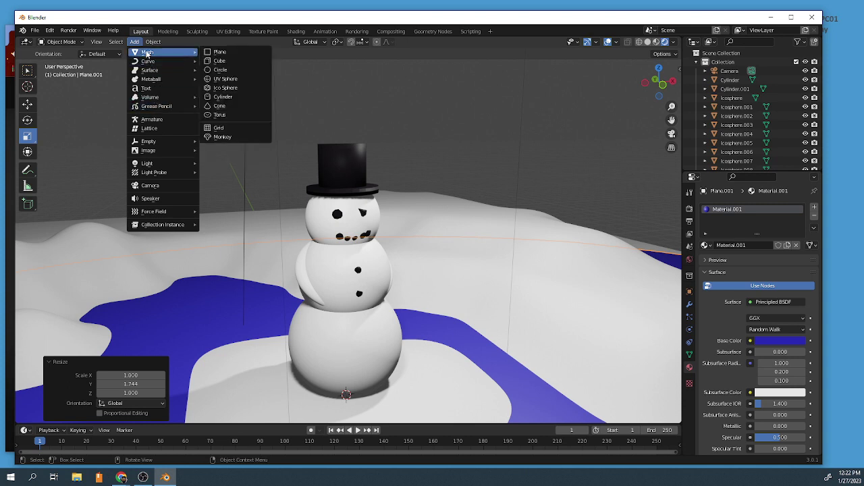
pyautogui.click(220, 106)
pyautogui.scroll(-2, 358, 317)
pyautogui.click(30, 105)
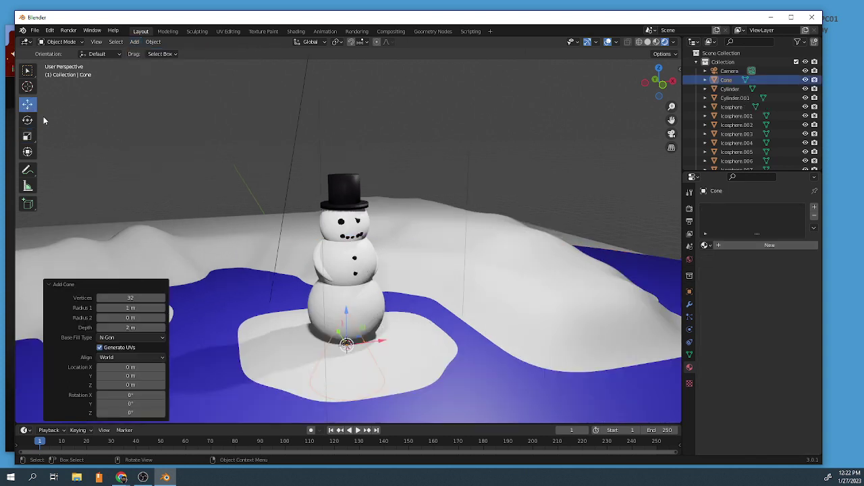
pyautogui.moveTo(346, 312); pyautogui.dragTo(347, 182)
pyautogui.moveTo(351, 184); pyautogui.dragTo(432, 212, button='middle')
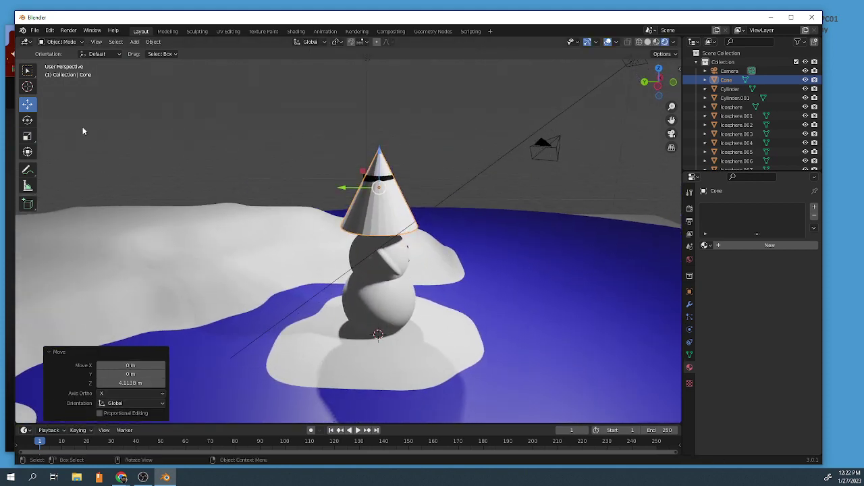
# Rotate the cone about 90.2° around X so its tip points forward, and scale it down to about 0.242
pyautogui.click(28, 121)
pyautogui.moveTo(395, 162); pyautogui.dragTo(413, 208)
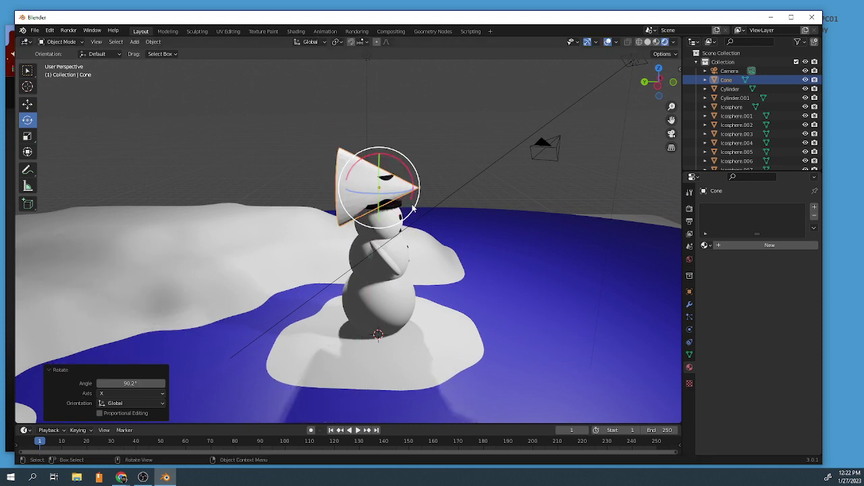
pyautogui.press('s')
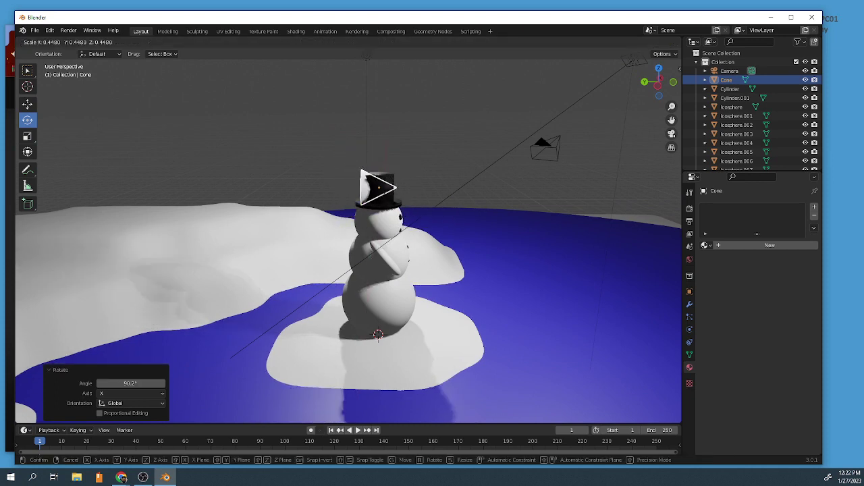
pyautogui.click(212, 170)
# Move the cone along Y in front of the snowman, lower it about 1.12 m, and raise it about 0.26 m to nose height
pyautogui.click(28, 104)
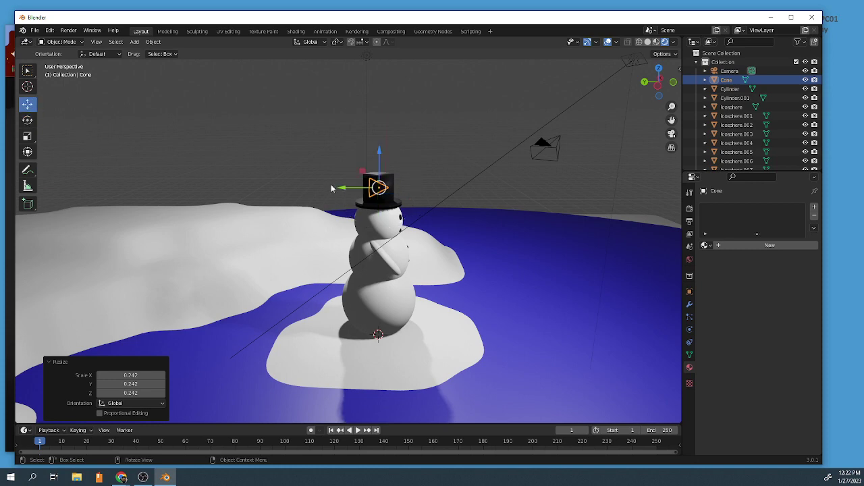
pyautogui.moveTo(368, 188); pyautogui.dragTo(430, 204)
pyautogui.moveTo(431, 203); pyautogui.dragTo(368, 189, button='middle')
pyautogui.moveTo(365, 187); pyautogui.dragTo(363, 231)
pyautogui.scroll(7, 362, 231)
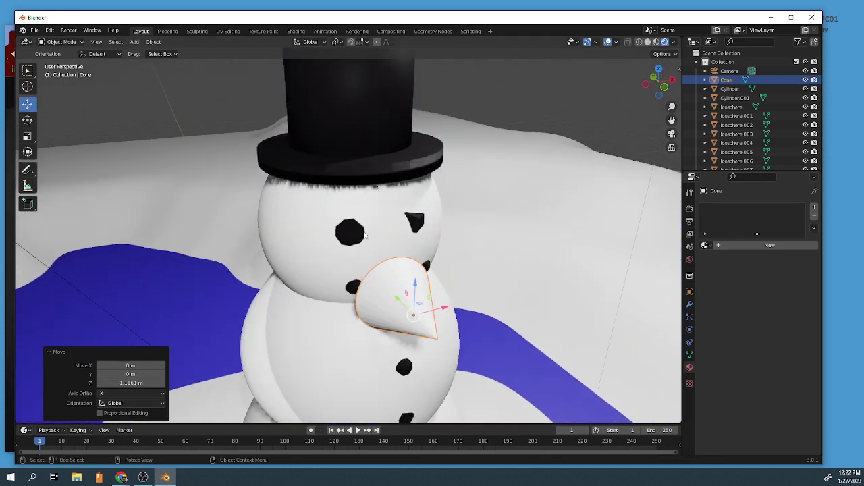
pyautogui.moveTo(407, 272); pyautogui.dragTo(445, 251, button='middle')
pyautogui.moveTo(466, 223); pyautogui.dragTo(488, 185)
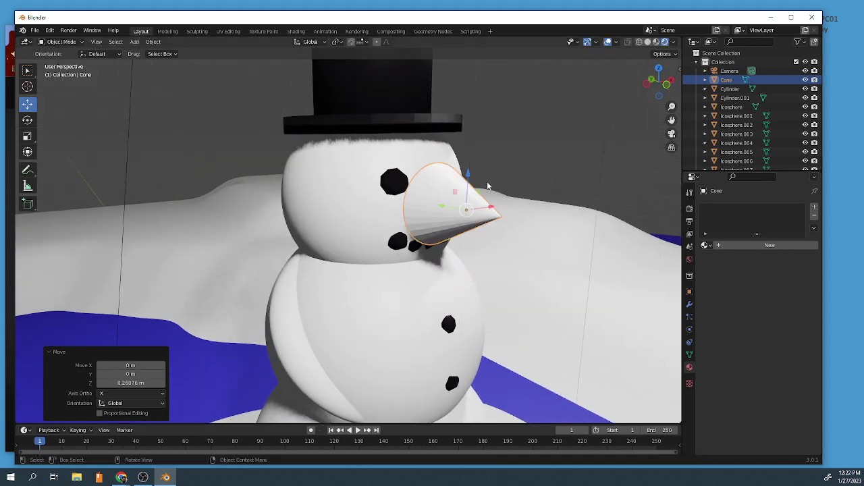
# Move the cone about -0.16 m along Y so its base clears the snowman's face
pyautogui.moveTo(415, 198); pyautogui.dragTo(528, 200, button='middle')
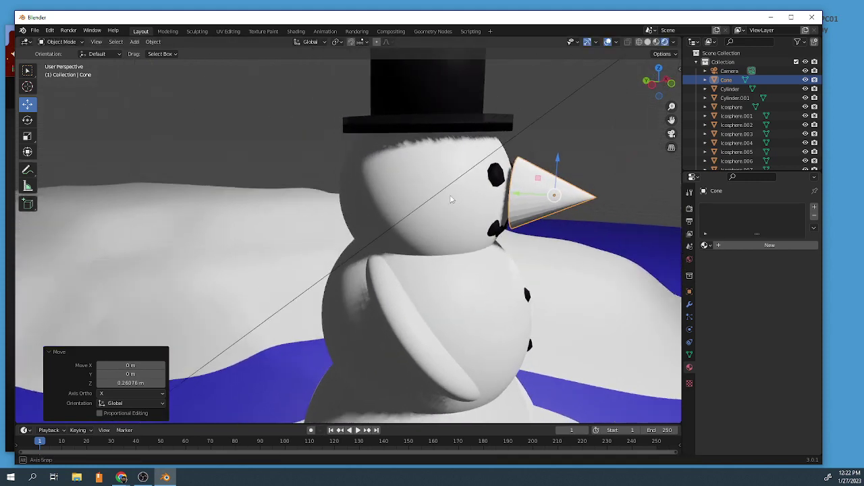
pyautogui.click(530, 191)
pyautogui.moveTo(517, 195); pyautogui.dragTo(547, 200)
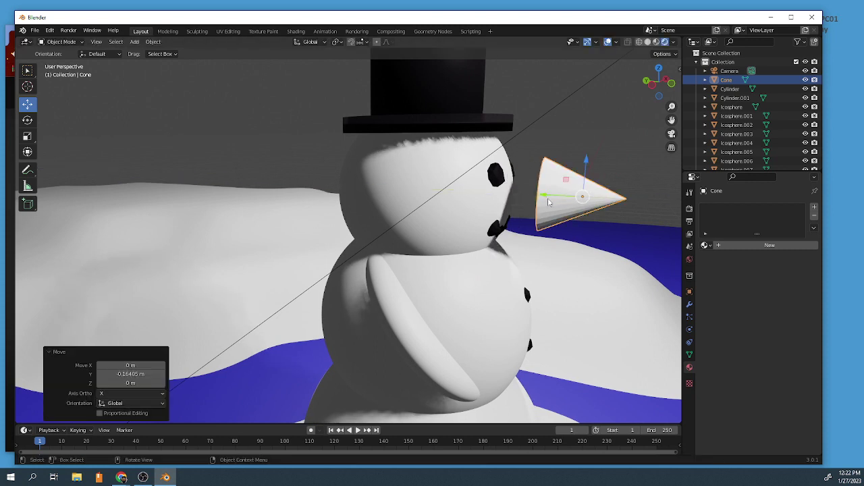
pyautogui.moveTo(540, 186); pyautogui.dragTo(551, 182, button='middle')
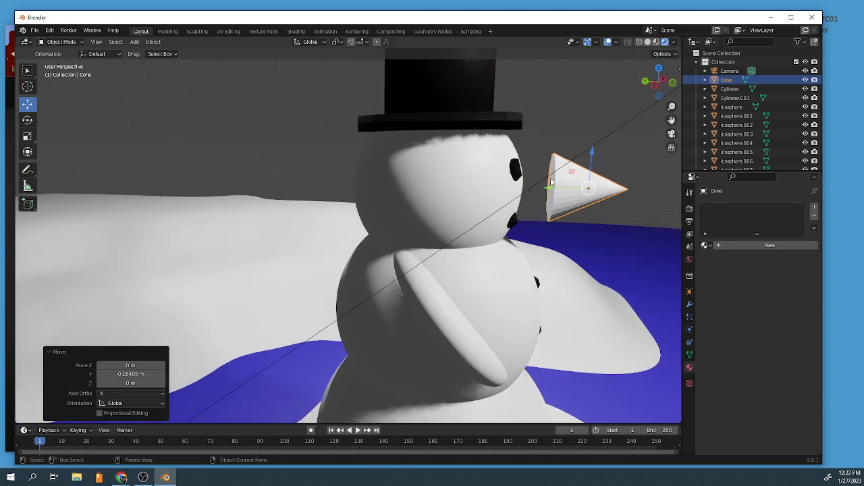
# Scale the cone's flat base face to about 0.4004 in Edit Mode, and return to Object Mode
pyautogui.click(551, 182)
pyautogui.click(63, 42)
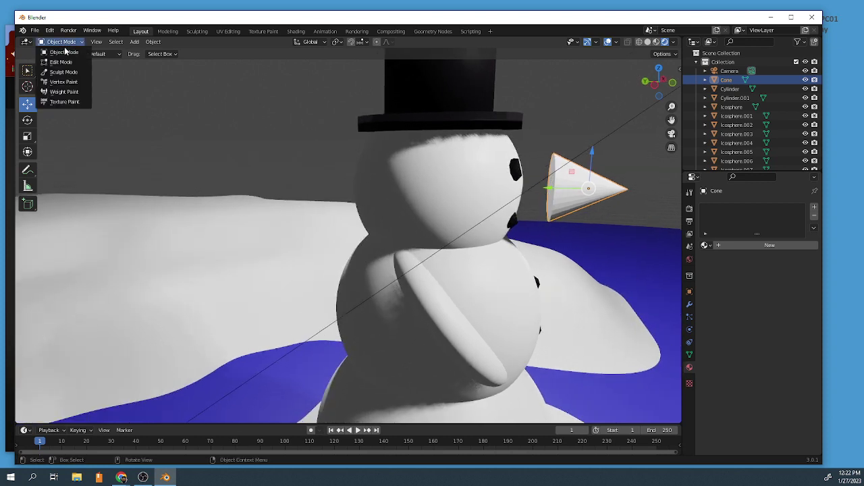
pyautogui.click(61, 62)
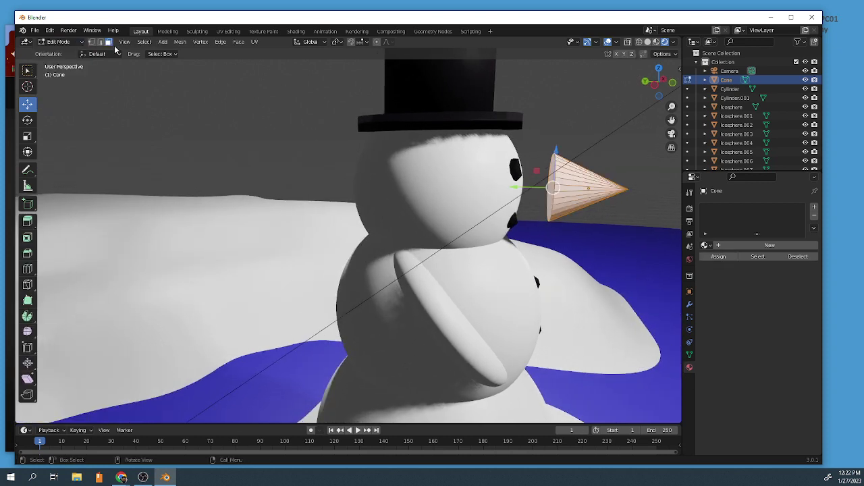
pyautogui.click(561, 200)
pyautogui.click(551, 187)
pyautogui.moveTo(543, 192); pyautogui.dragTo(554, 191, button='middle')
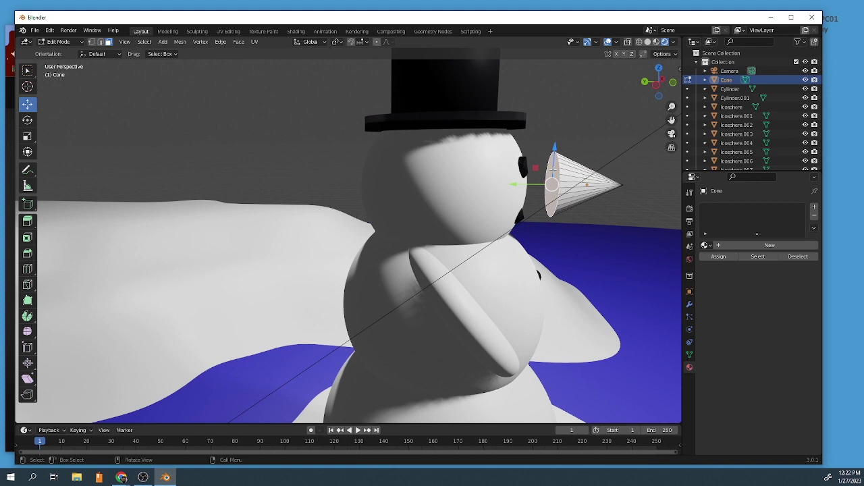
pyautogui.scroll(5, 553, 169)
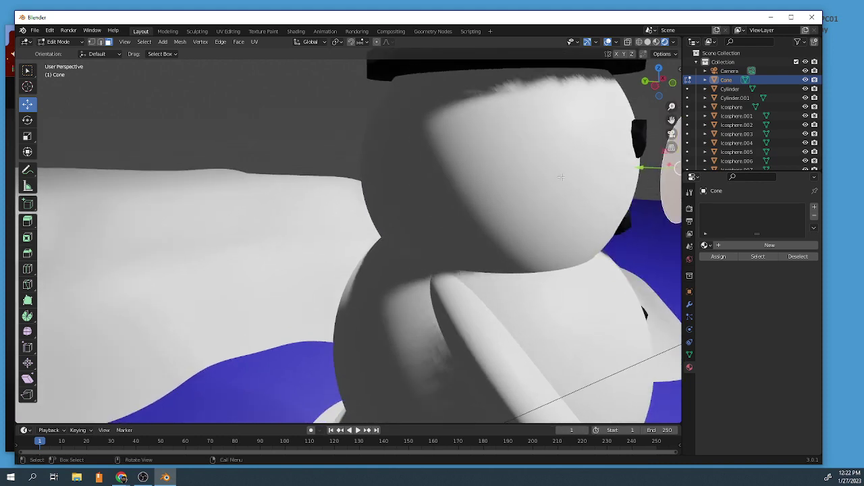
pyautogui.press('KP_Decimal')
pyautogui.moveTo(557, 220); pyautogui.dragTo(436, 226, button='middle')
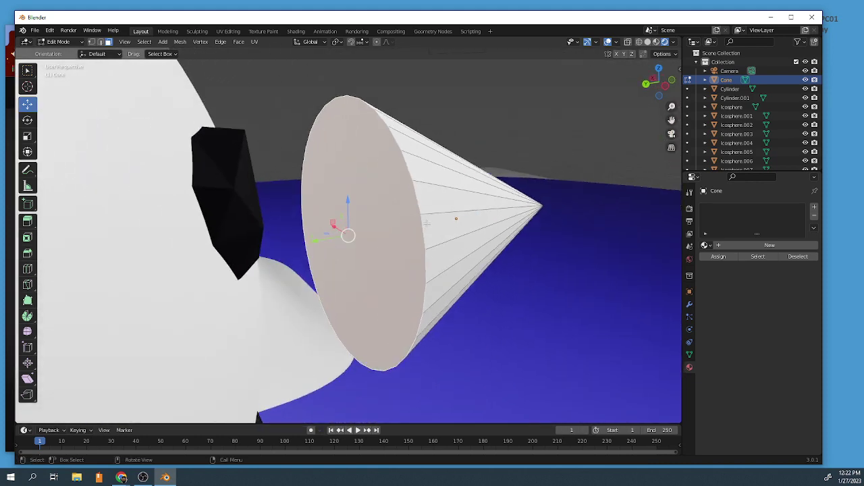
pyautogui.click(425, 206)
pyautogui.click(395, 201)
pyautogui.press('s')
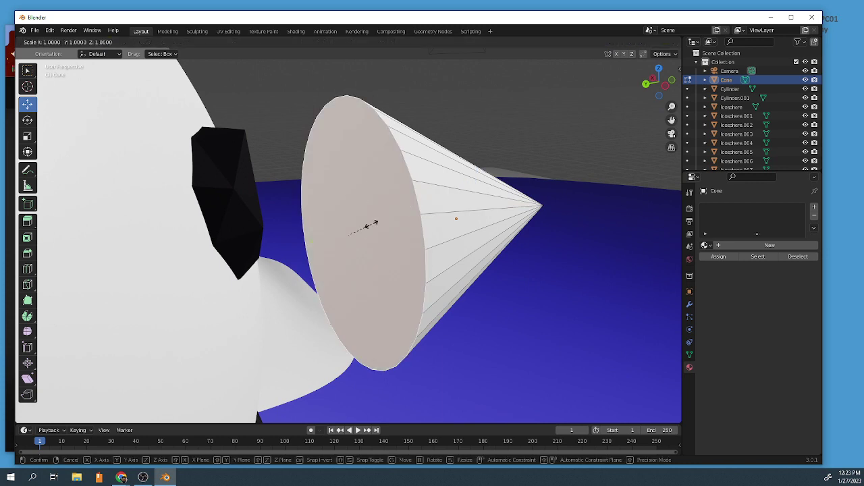
pyautogui.write('.4004')
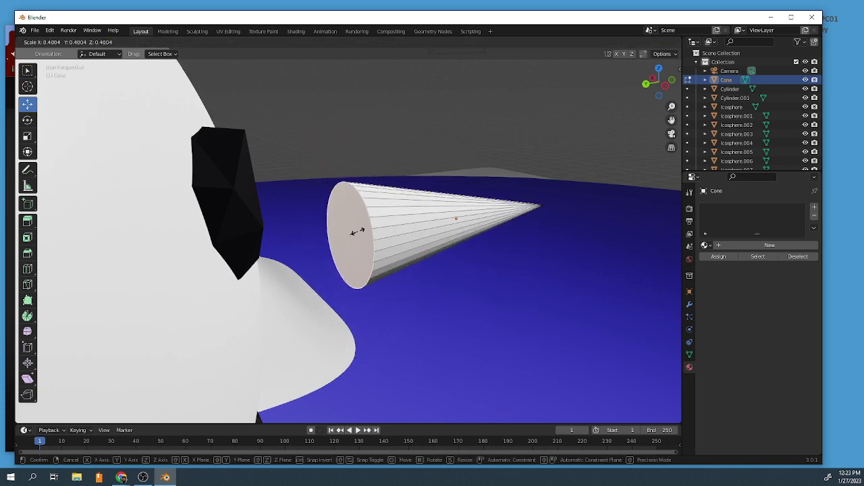
pyautogui.press('Return')
pyautogui.scroll(-4, 357, 232)
pyautogui.moveTo(374, 239); pyautogui.dragTo(203, 149, button='middle')
pyautogui.click(61, 42)
pyautogui.click(59, 53)
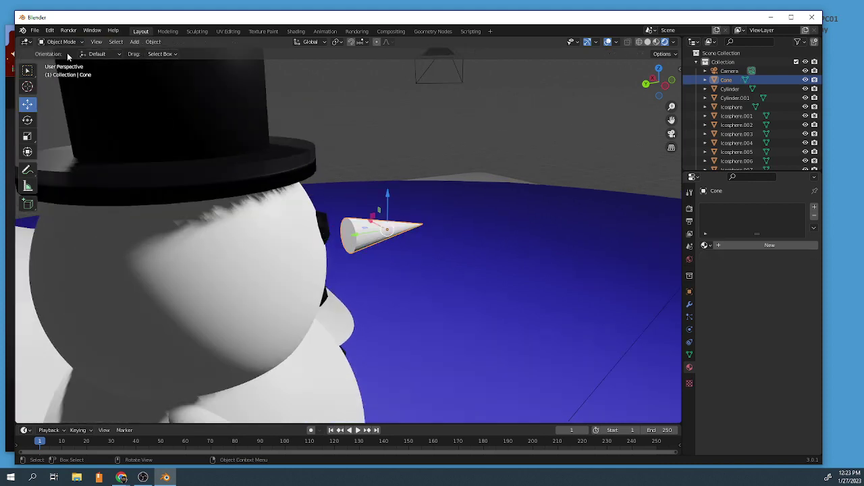
# Create a new material on the nose cone with an orange base color
pyautogui.moveTo(393, 245); pyautogui.dragTo(432, 243, button='middle')
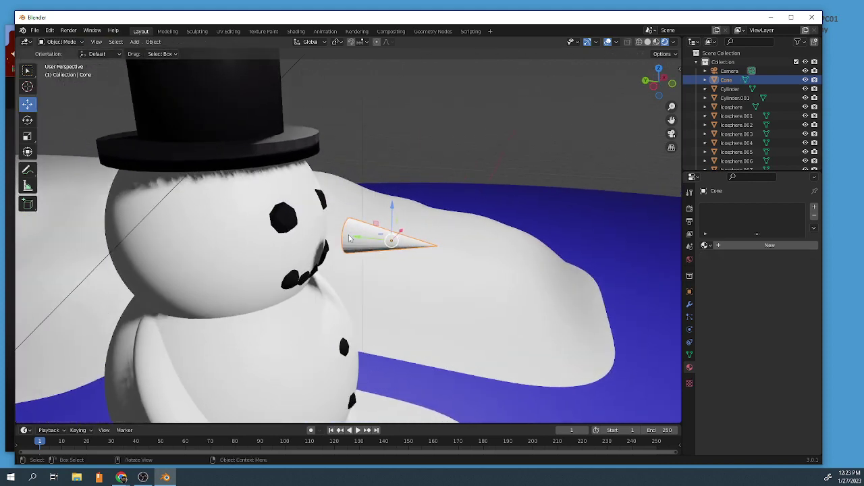
pyautogui.click(728, 247)
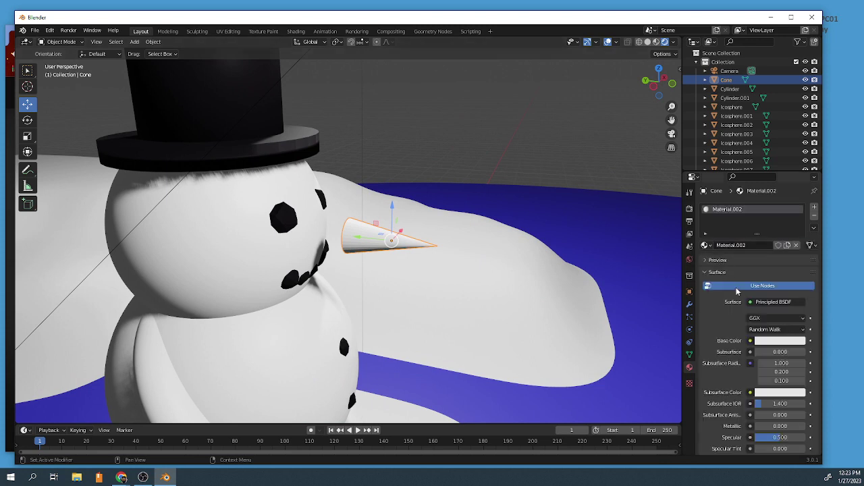
pyautogui.click(776, 343)
pyautogui.moveTo(759, 245); pyautogui.dragTo(749, 266)
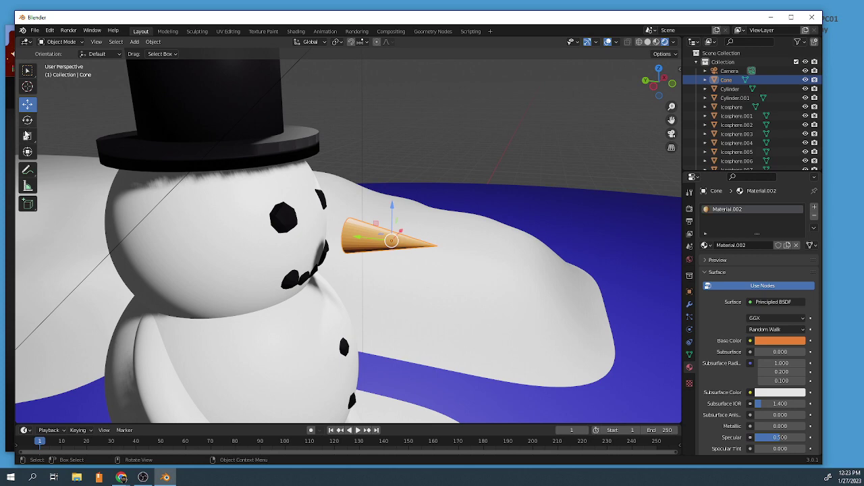
# Move the orange nose about 0.22 m along Y into the snowman's face
pyautogui.moveTo(361, 241); pyautogui.dragTo(359, 261)
pyautogui.moveTo(359, 261); pyautogui.dragTo(282, 247, button='middle')
pyautogui.scroll(-10, 318, 253)
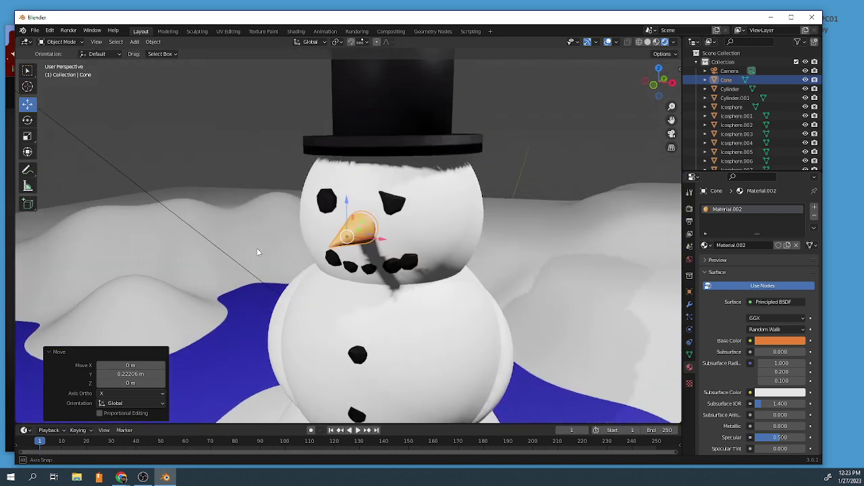
pyautogui.scroll(-3, 372, 272)
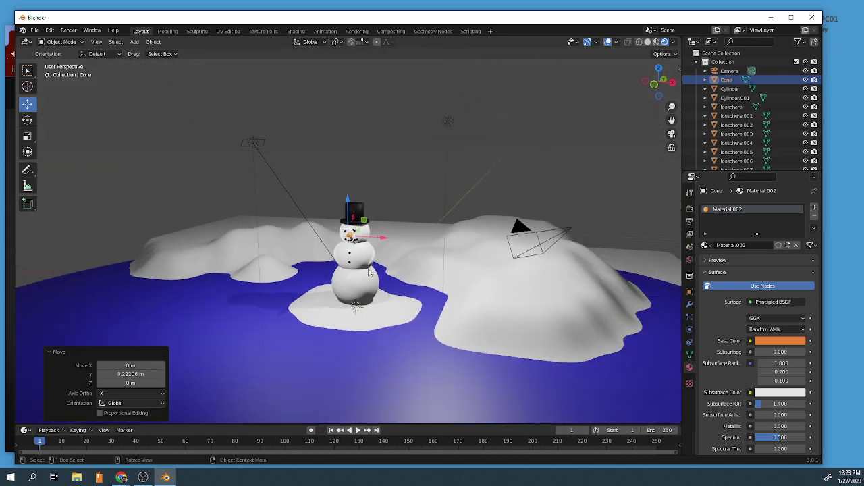
pyautogui.scroll(4, 358, 265)
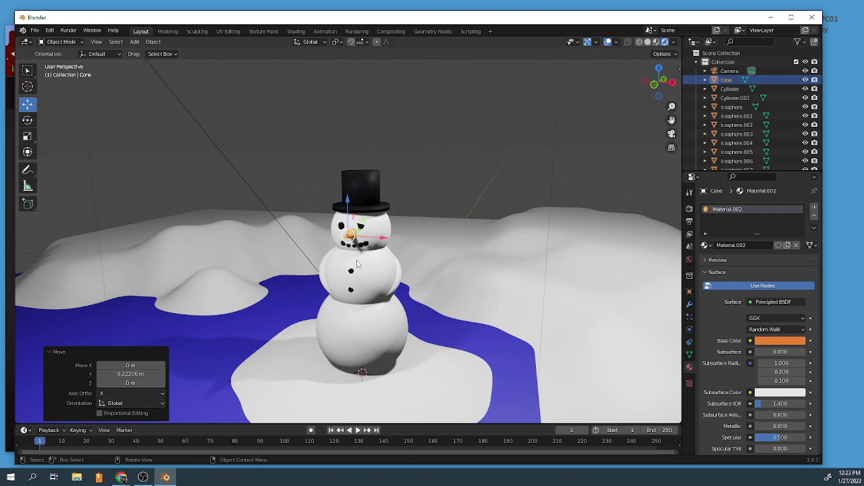
pyautogui.moveTo(262, 259); pyautogui.dragTo(347, 155, button='middle')
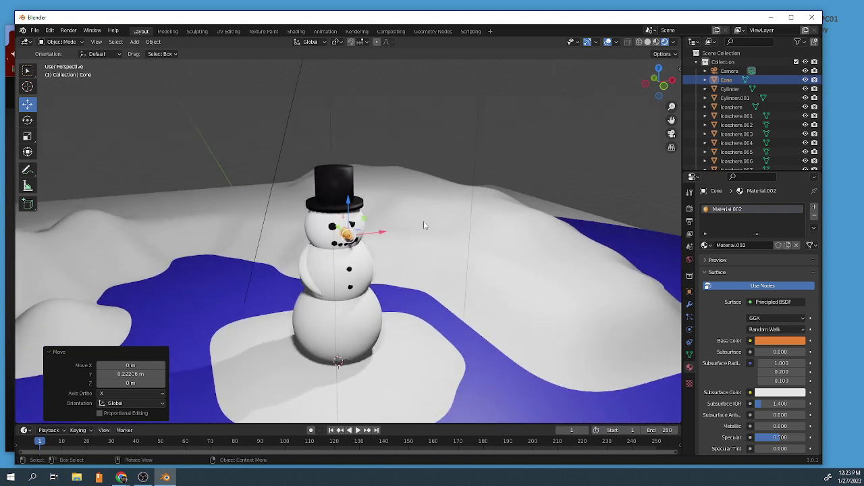
pyautogui.scroll(-2, 498, 260)
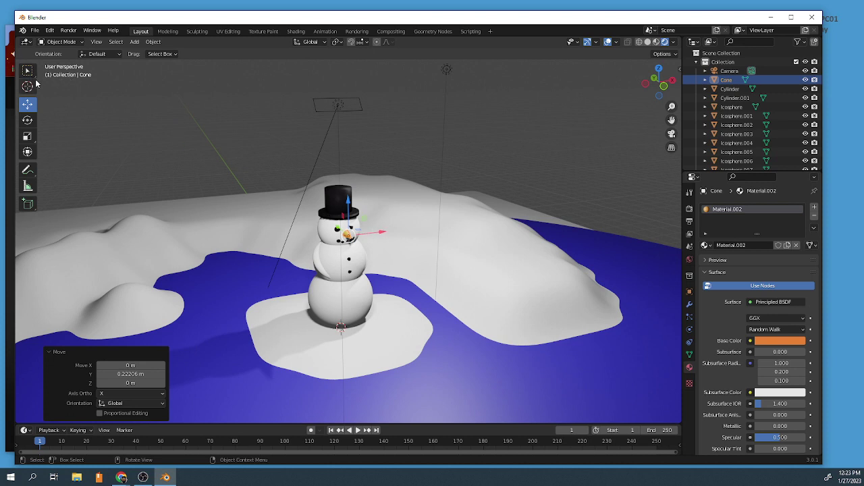
# Add a second cone mesh and move it about -4.84 m along X, away from the snowman
pyautogui.click(134, 42)
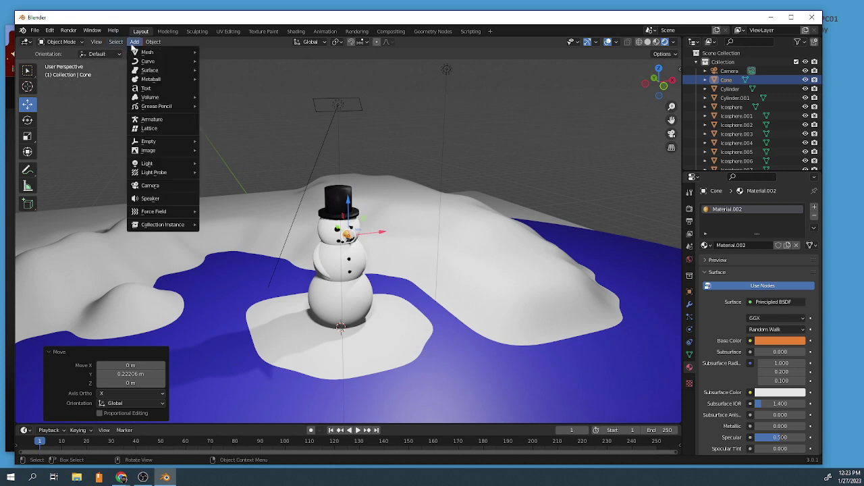
pyautogui.moveTo(143, 54)
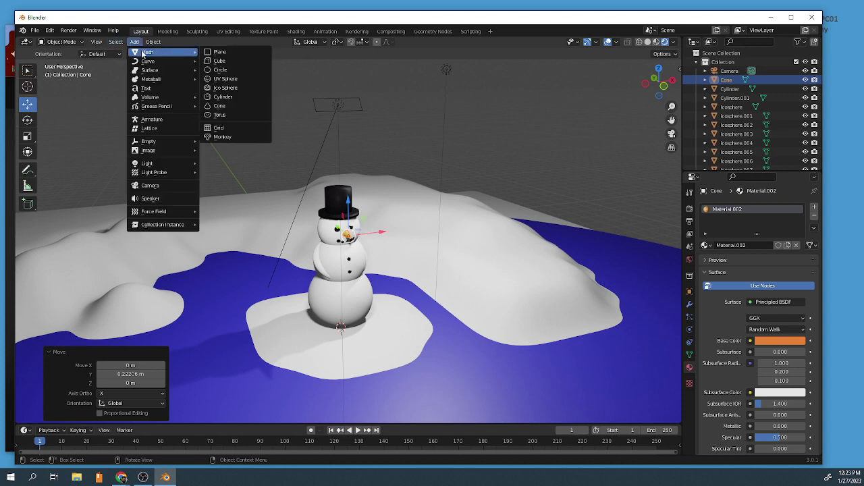
pyautogui.click(234, 106)
pyautogui.press('g')
pyautogui.press('z')
pyautogui.press('x')
pyautogui.click(208, 238)
# Move the second cone about 6.77 m along Y and lower it about 1.75 m along Z
pyautogui.moveTo(208, 238); pyautogui.dragTo(201, 253, button='middle')
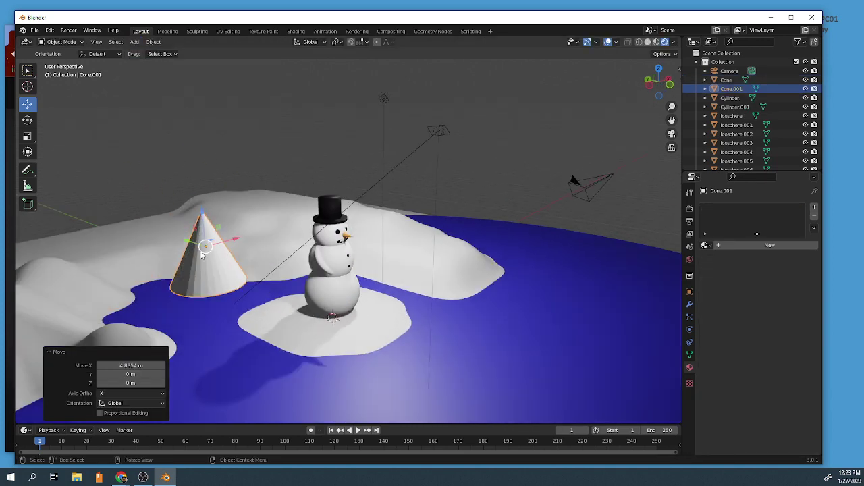
pyautogui.press('g')
pyautogui.press('y')
pyautogui.click(97, 214)
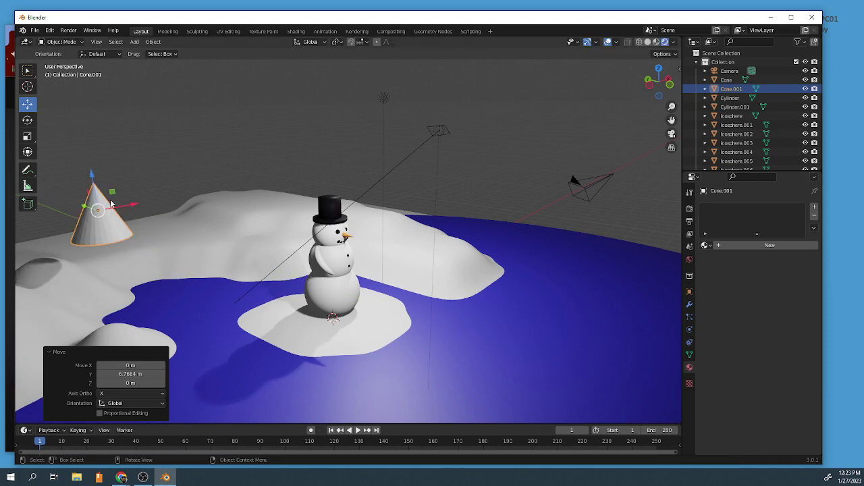
pyautogui.press('g')
pyautogui.press('z')
pyautogui.click(121, 243)
# Shift the second cone about another 5 m along Y onto the snow behind the water
pyautogui.scroll(-2, 125, 249)
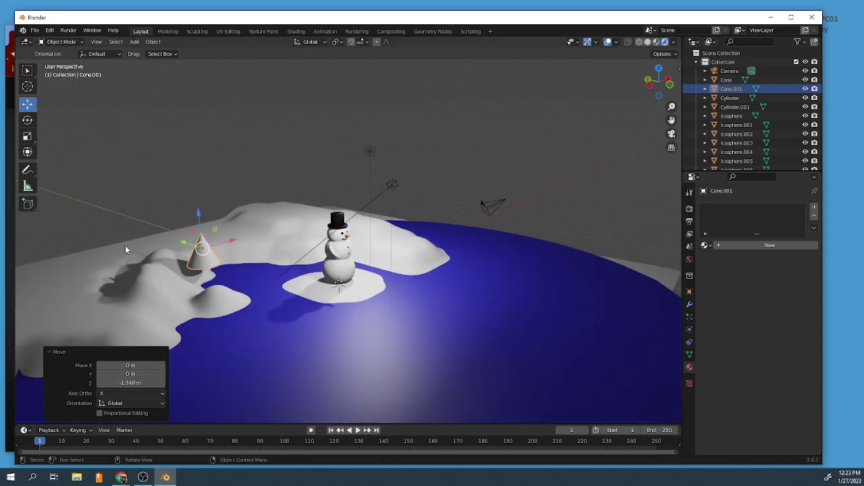
pyautogui.press('g')
pyautogui.press('y')
pyautogui.click(147, 233)
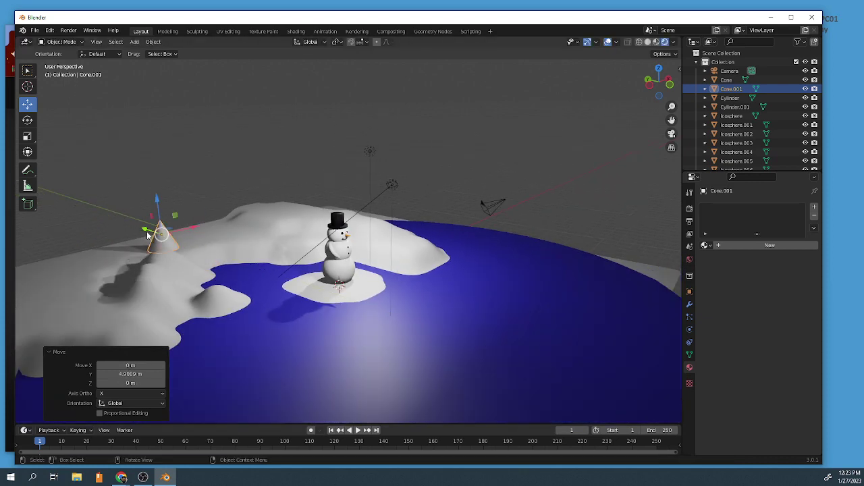
# Create a new material for the background cone and set its base color to dark green
pyautogui.click(733, 245)
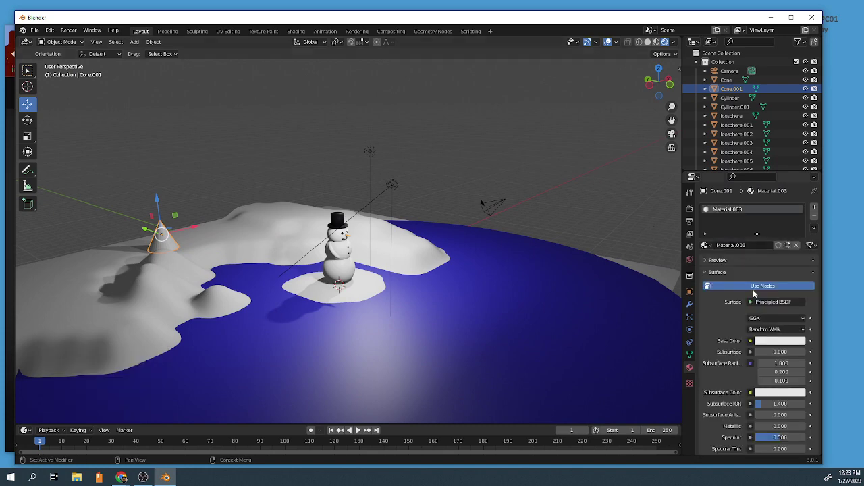
pyautogui.click(774, 341)
pyautogui.click(732, 227)
pyautogui.moveTo(734, 221); pyautogui.dragTo(746, 228)
pyautogui.moveTo(799, 230); pyautogui.dragTo(799, 239)
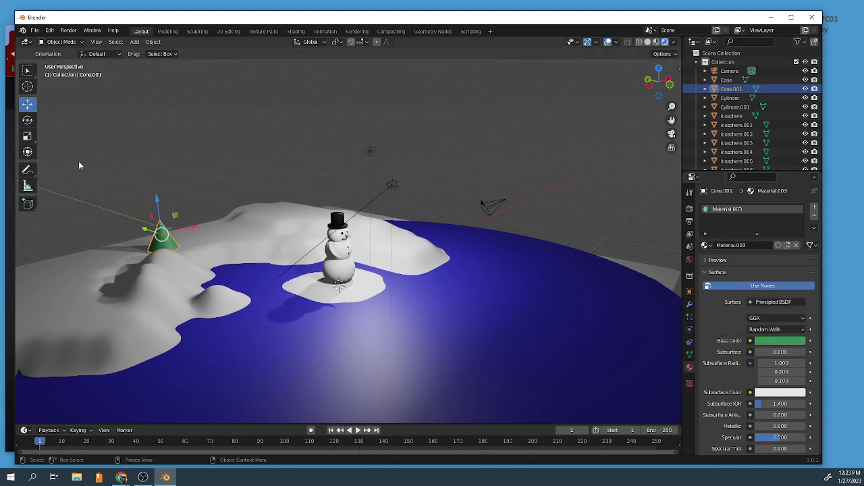
# Duplicate the green cone, raise the copy about 0.65 m along Z and scale it to about 0.777 as the tree's upper tier
pyautogui.click(147, 232)
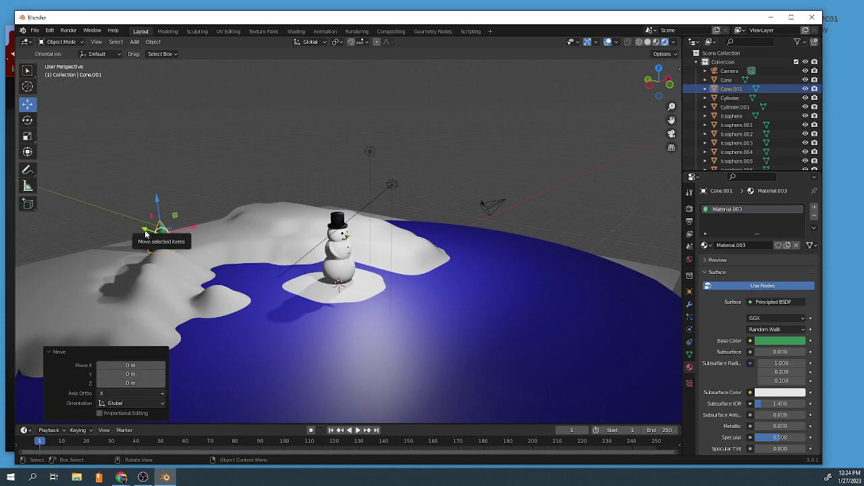
pyautogui.hotkey('shift', 'd')
pyautogui.press('Escape')
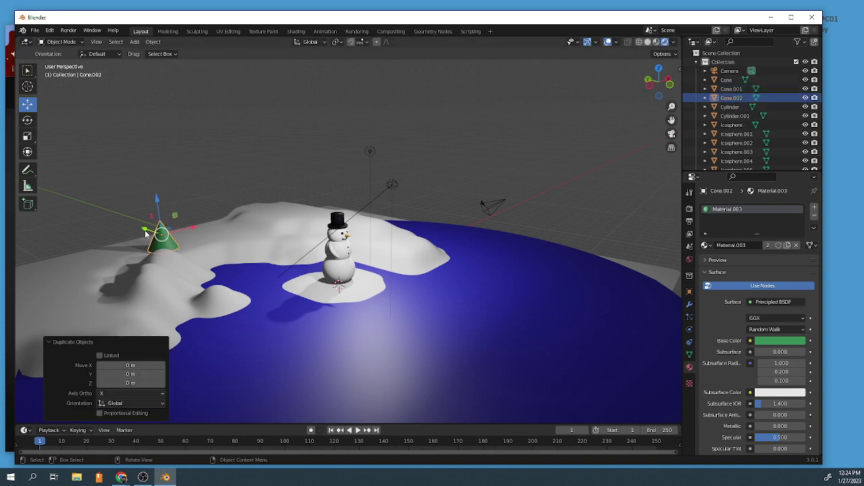
pyautogui.moveTo(158, 203); pyautogui.dragTo(157, 194)
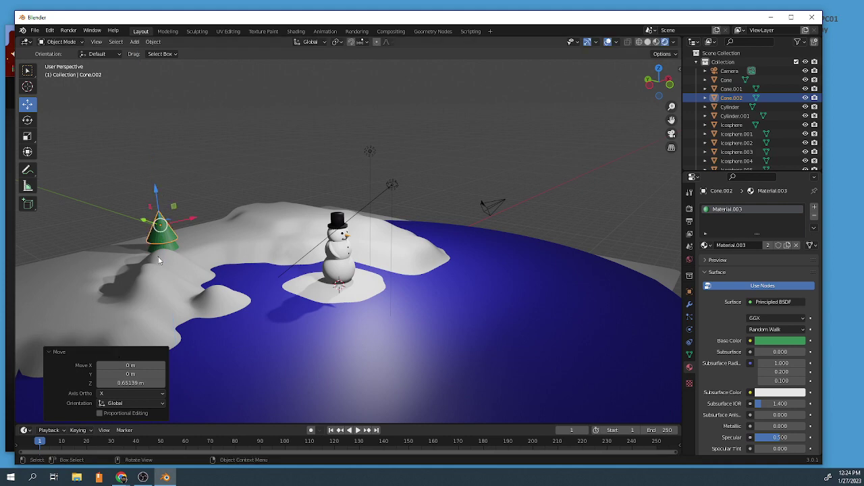
pyautogui.press('s')
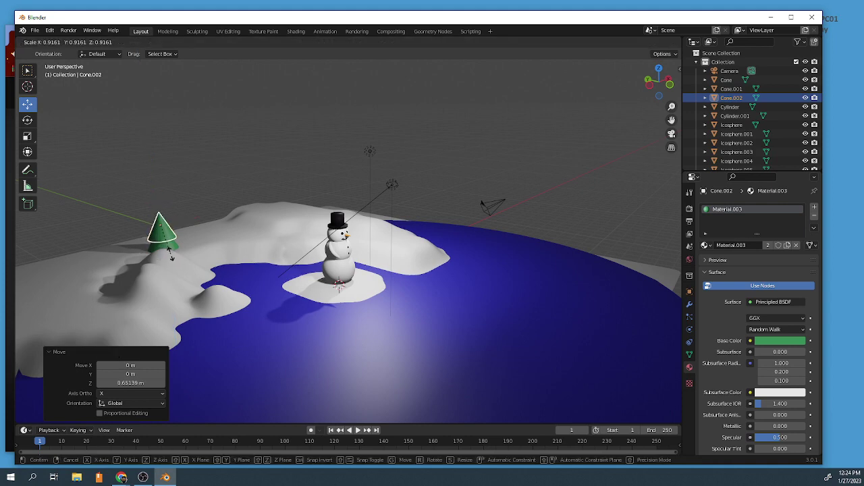
pyautogui.click(173, 258)
# Select both green cones of the tree together and duplicate them in place
pyautogui.moveTo(185, 287); pyautogui.dragTo(182, 279, button='middle')
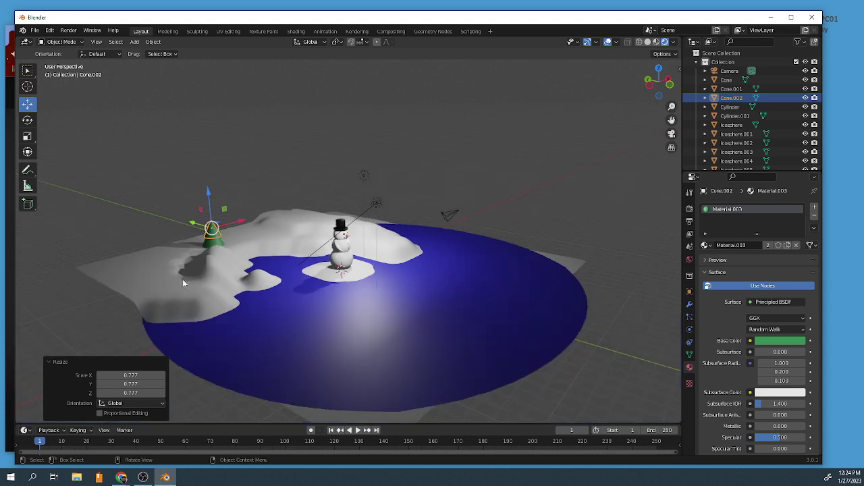
pyautogui.moveTo(202, 243); pyautogui.dragTo(230, 223, button='middle')
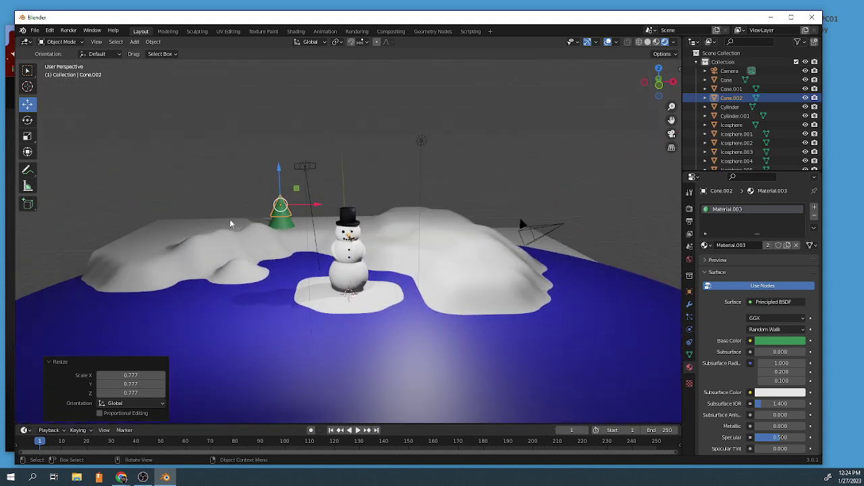
pyautogui.click(278, 227)
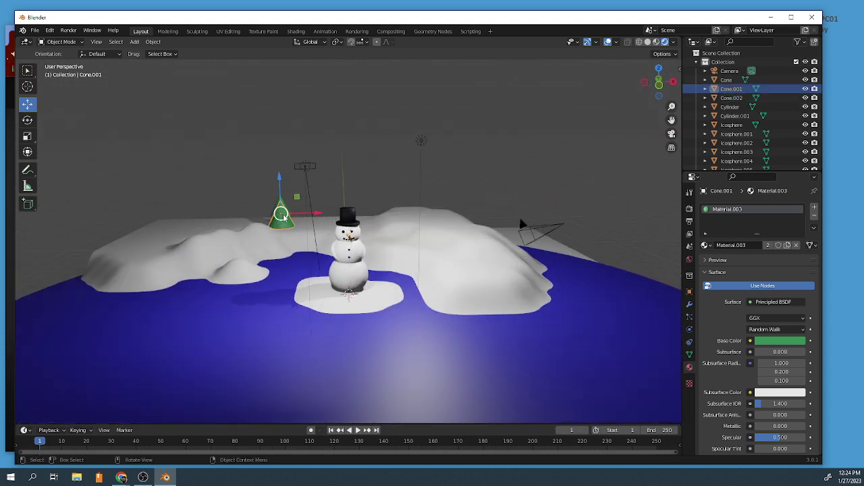
pyautogui.scroll(5, 284, 211)
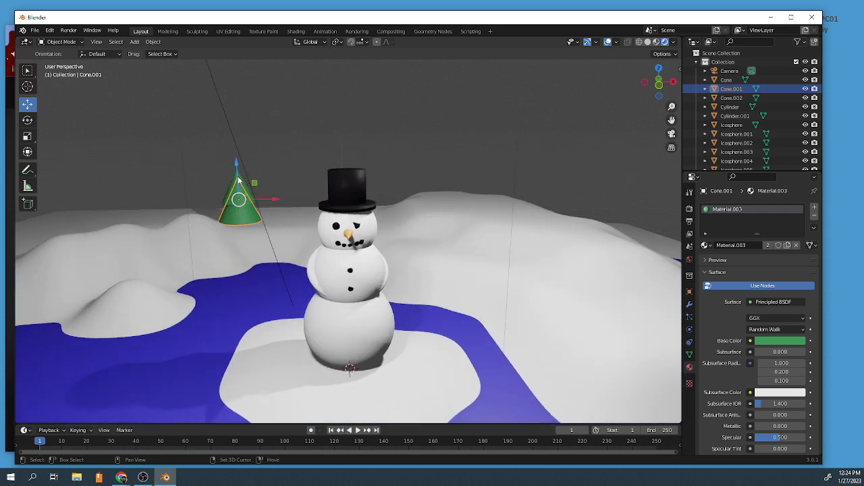
pyautogui.keyDown('shift'); pyautogui.click(238, 180); pyautogui.keyUp('shift')
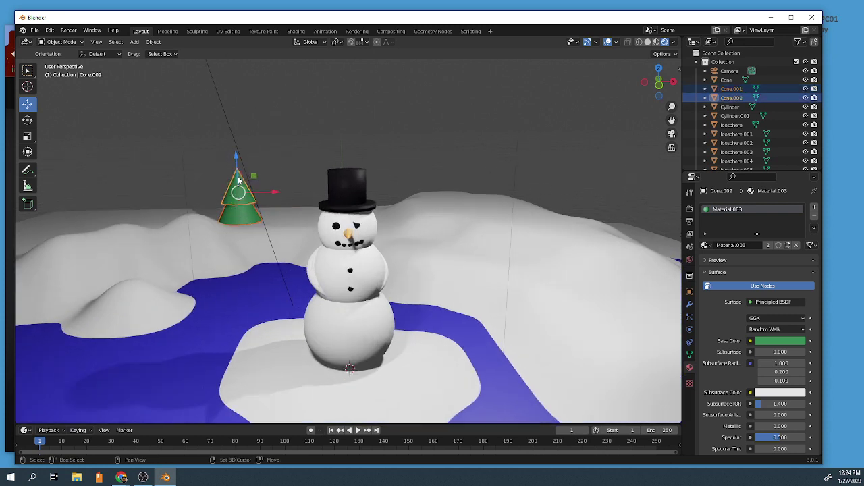
pyautogui.hotkey('shift', 'd')
pyautogui.rightClick(238, 219)
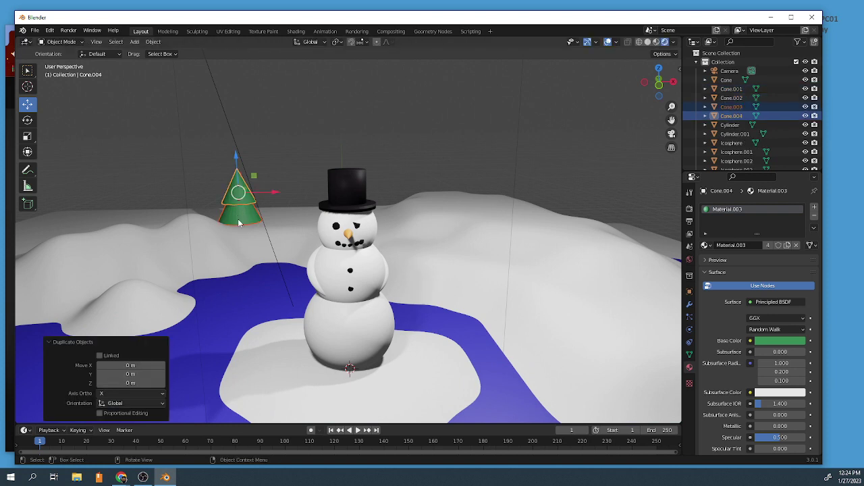
# Move the duplicated tree about 10 m along X and raise it about 0.88 m along Z onto the snow hill
pyautogui.press('g')
pyautogui.press('x')
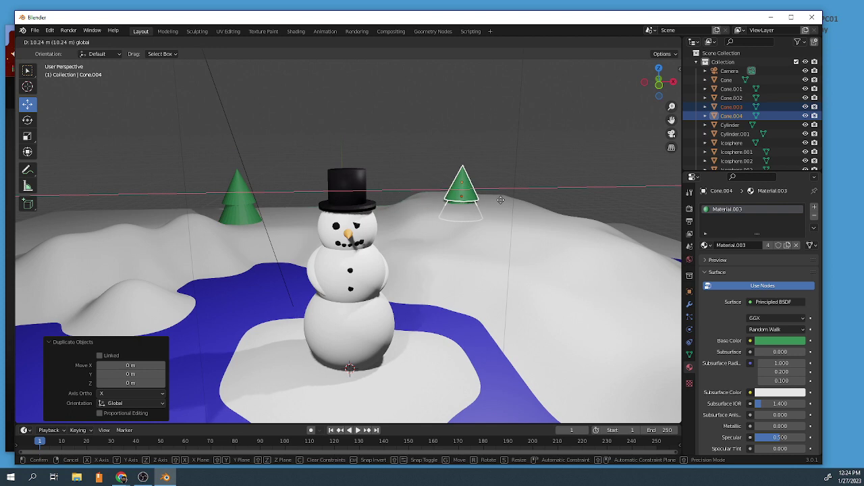
pyautogui.click(476, 173)
pyautogui.moveTo(465, 154); pyautogui.dragTo(461, 132)
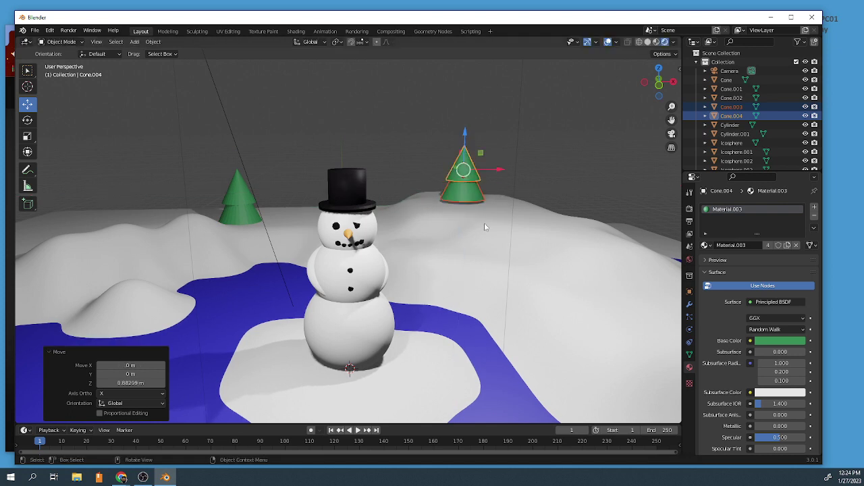
# Add a cylinder mesh and raise it about 1.64 m along Z
pyautogui.scroll(-3, 466, 245)
pyautogui.scroll(-3, 447, 254)
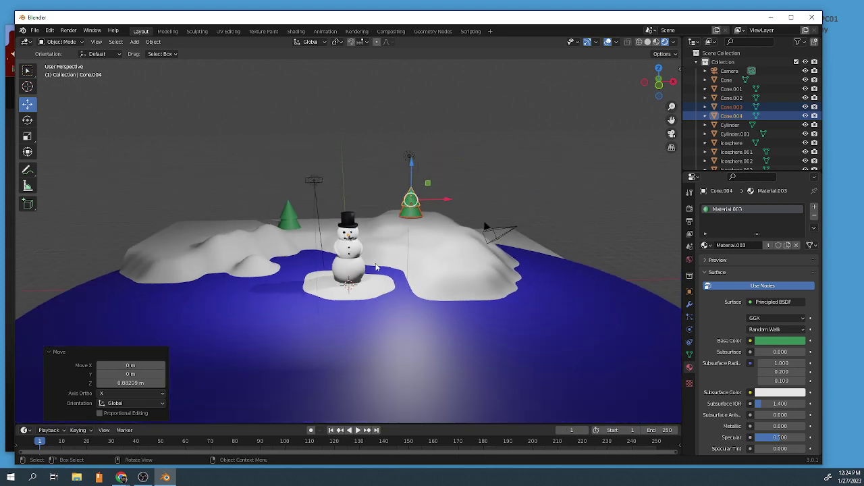
pyautogui.moveTo(377, 270); pyautogui.dragTo(334, 295, button='middle')
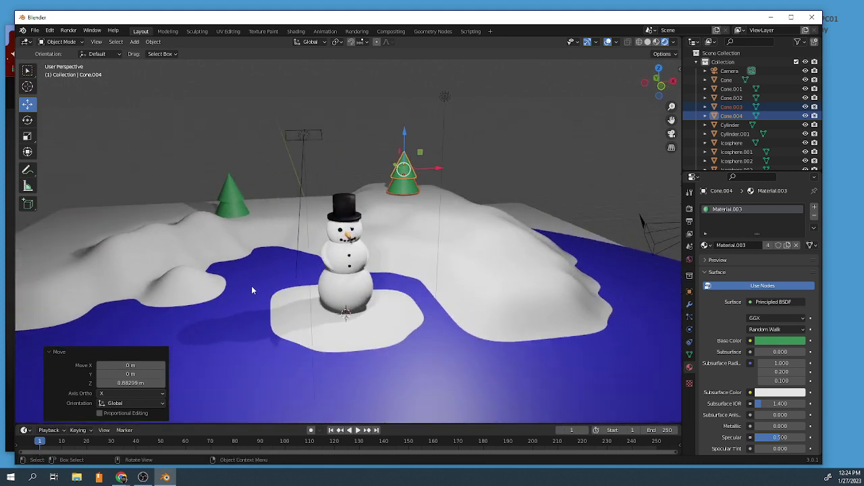
pyautogui.click(135, 42)
pyautogui.moveTo(136, 52)
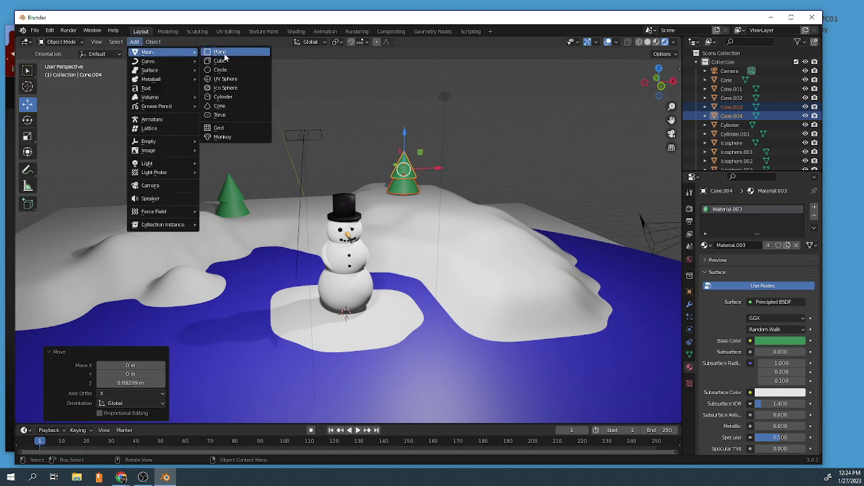
pyautogui.click(223, 97)
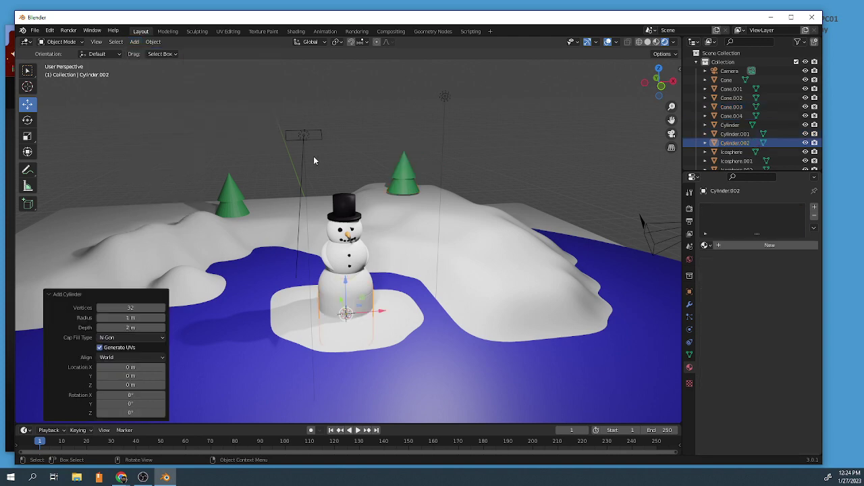
pyautogui.moveTo(346, 282); pyautogui.dragTo(346, 242)
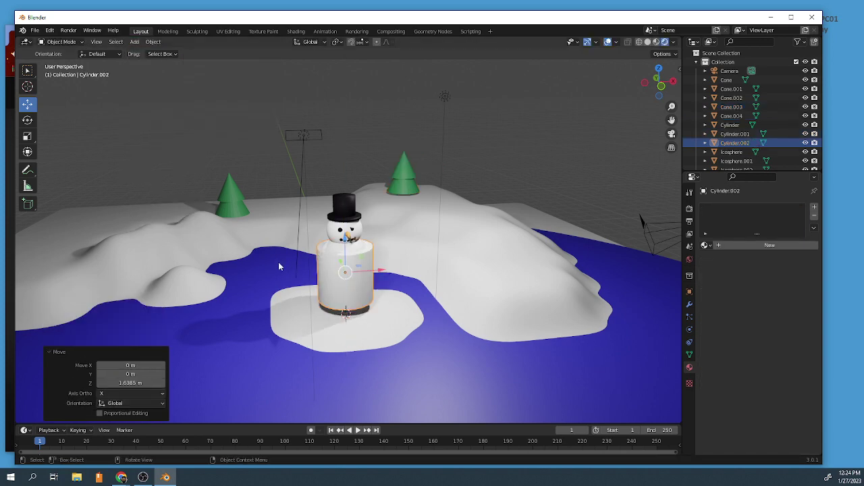
# Rotate the cylinder about 92° around Y and scale it uniformly to about 0.475
pyautogui.click(27, 121)
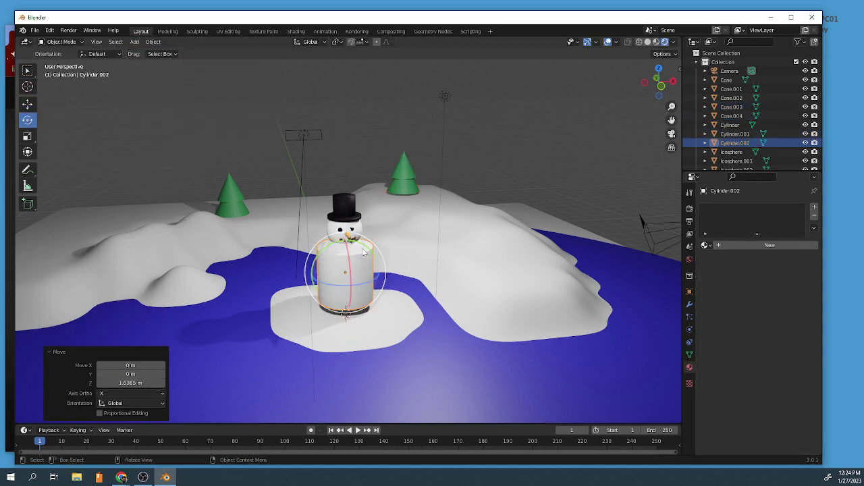
pyautogui.moveTo(364, 249); pyautogui.dragTo(378, 301)
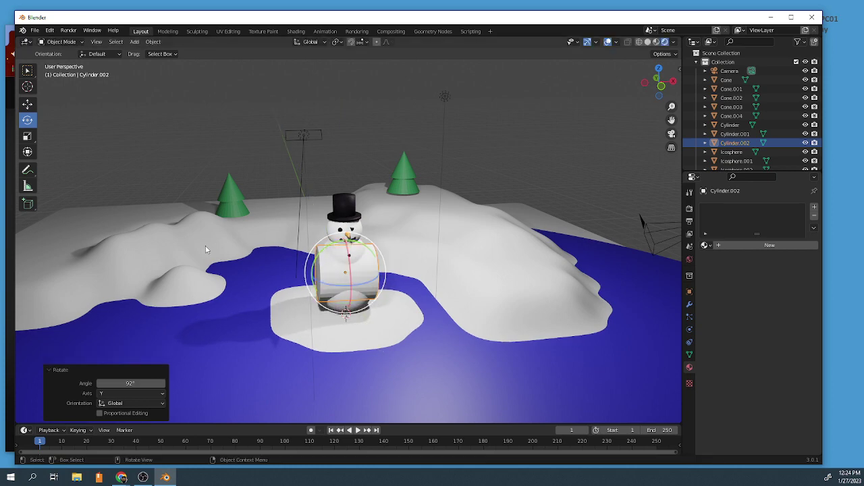
pyautogui.press('s')
pyautogui.click(358, 268)
# Stretch the cylinder along X into a long log and move it onto the snow beside the snowman, including about -3.11 m along X
pyautogui.click(27, 140)
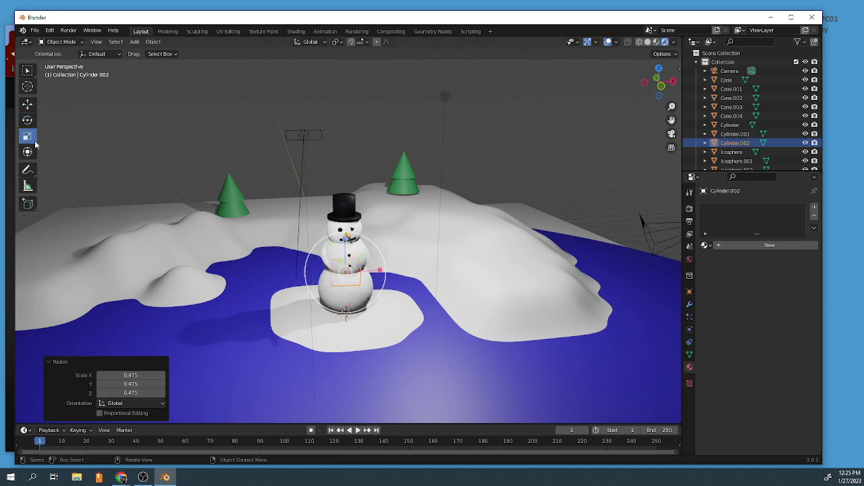
pyautogui.moveTo(382, 272); pyautogui.dragTo(245, 259)
pyautogui.click(28, 104)
pyautogui.moveTo(245, 259)
pyautogui.mouseDown(button='middle')
pyautogui.moveTo(189, 307)
pyautogui.moveTo(237, 247)
pyautogui.mouseUp(button='middle')
pyautogui.moveTo(233, 231); pyautogui.dragTo(216, 190)
pyautogui.moveTo(217, 189); pyautogui.dragTo(198, 212, button='middle')
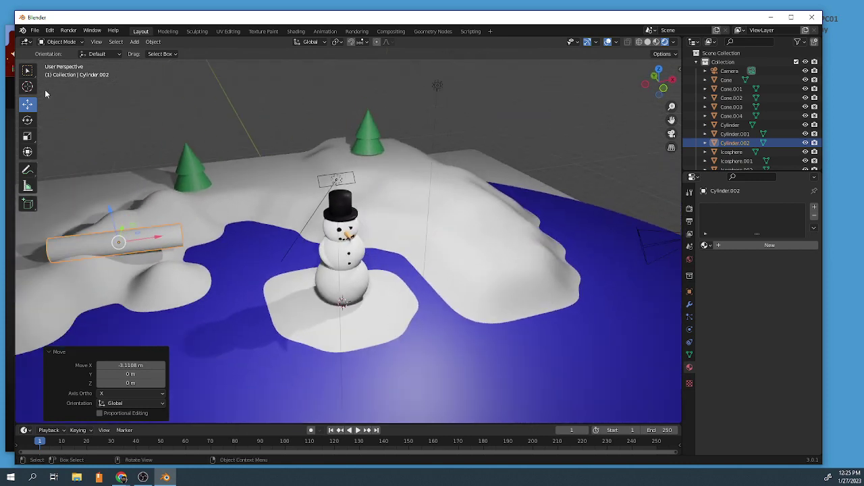
# Rotate the log to lie diagonally across the snow bank and lower it about 0.31 m along Z
pyautogui.click(27, 120)
pyautogui.moveTo(129, 214); pyautogui.dragTo(109, 227)
pyautogui.click(29, 106)
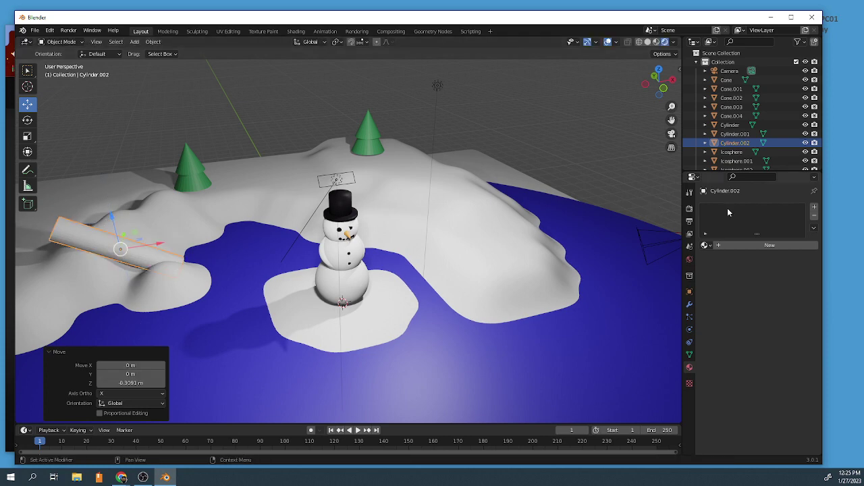
# Create a new material for the log and set its base color to dark brown
pyautogui.click(746, 245)
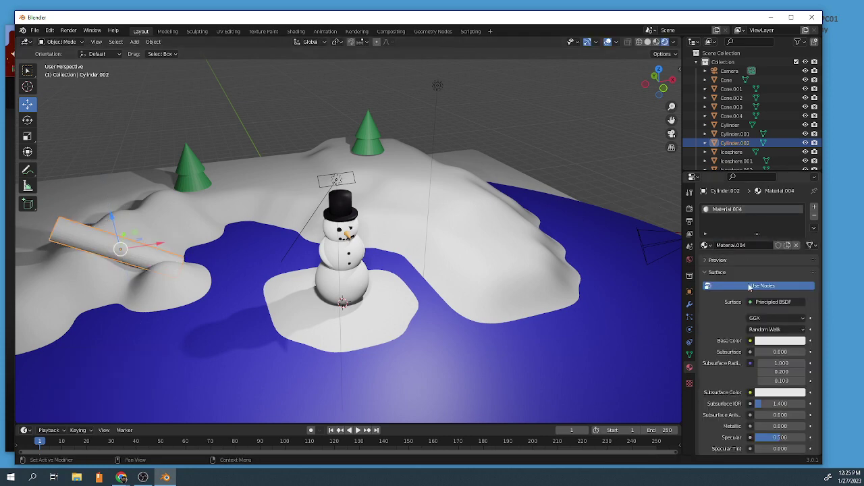
pyautogui.click(776, 343)
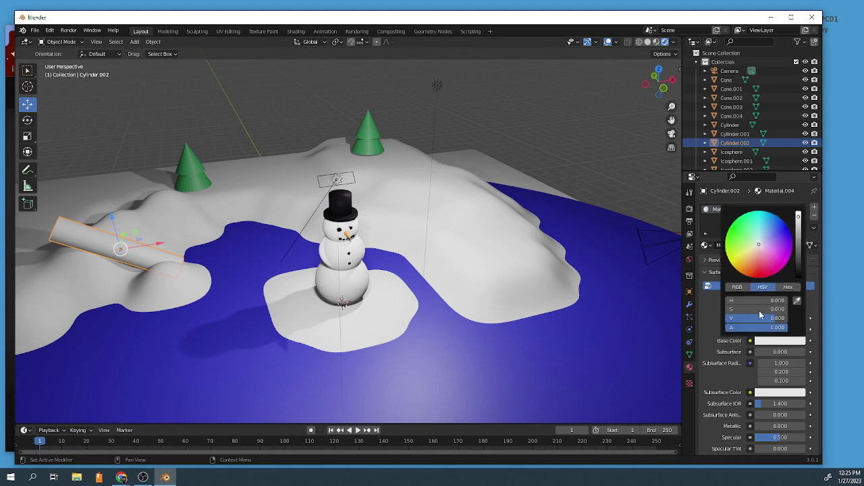
pyautogui.moveTo(759, 245); pyautogui.dragTo(799, 259)
pyautogui.moveTo(167, 249); pyautogui.dragTo(162, 233, button='middle')
pyautogui.click(160, 231)
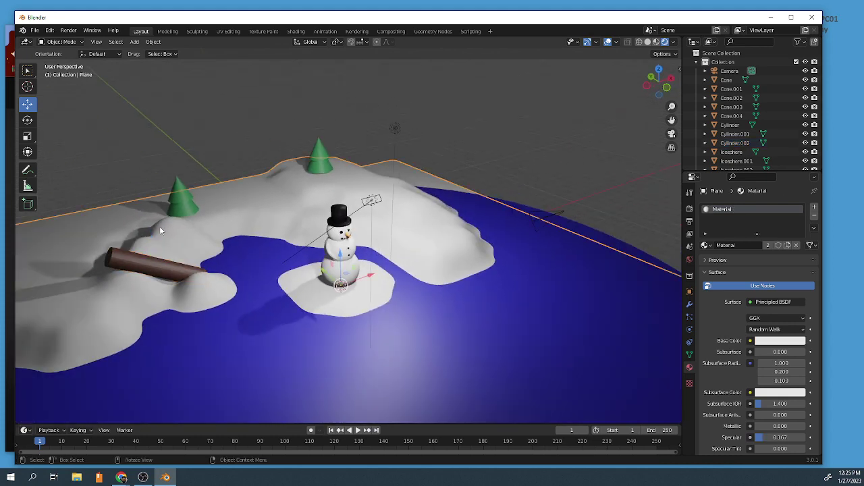
# Select the brown log on the snow bank and open its mesh in Edit Mode
pyautogui.moveTo(159, 238); pyautogui.dragTo(143, 203, button='middle')
pyautogui.keyDown('shift'); pyautogui.moveTo(204, 248); pyautogui.dragTo(398, 301, button='middle'); pyautogui.keyUp('shift')
pyautogui.scroll(5, 405, 284)
pyautogui.click(366, 355)
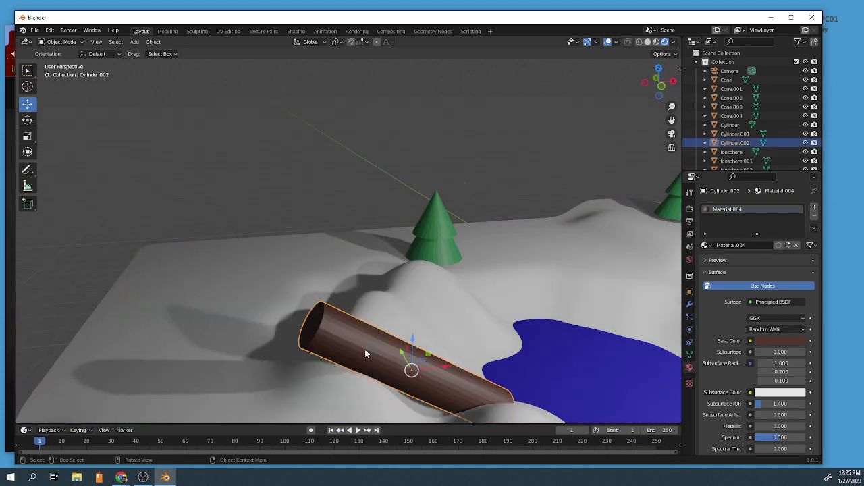
pyautogui.press('KP_Decimal')
pyautogui.moveTo(324, 195); pyautogui.dragTo(305, 193, button='middle')
pyautogui.click(300, 181)
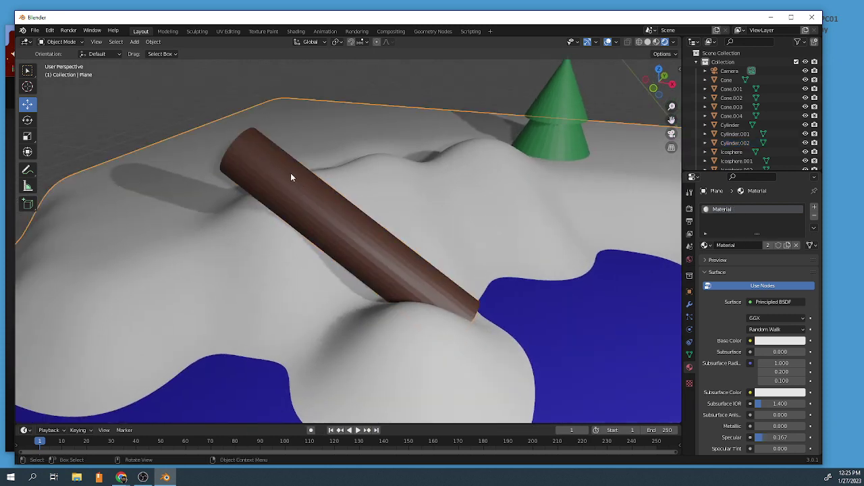
pyautogui.click(286, 179)
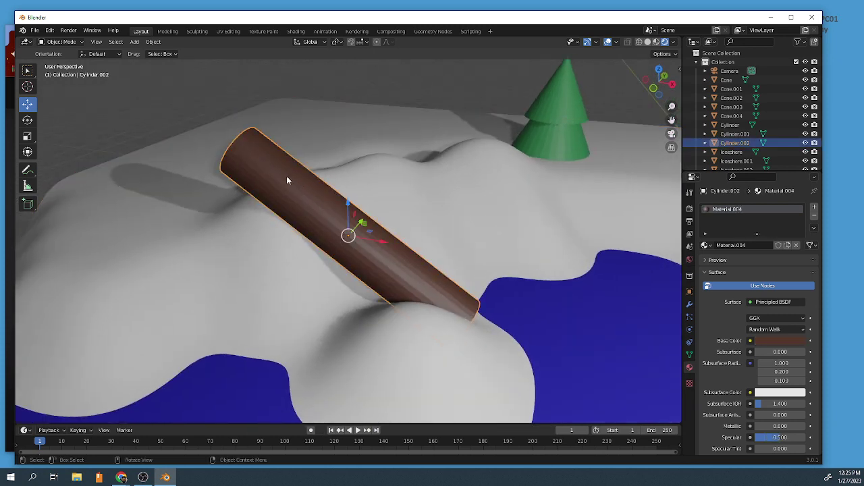
pyautogui.click(68, 42)
pyautogui.click(56, 59)
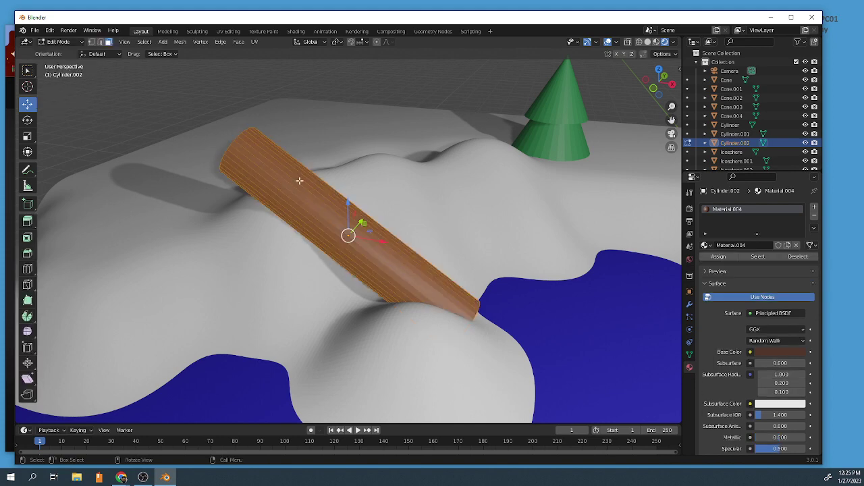
# Cut a small closed five-sided outline into the side of the log near its upper end with the Knife tool
pyautogui.scroll(4, 292, 171)
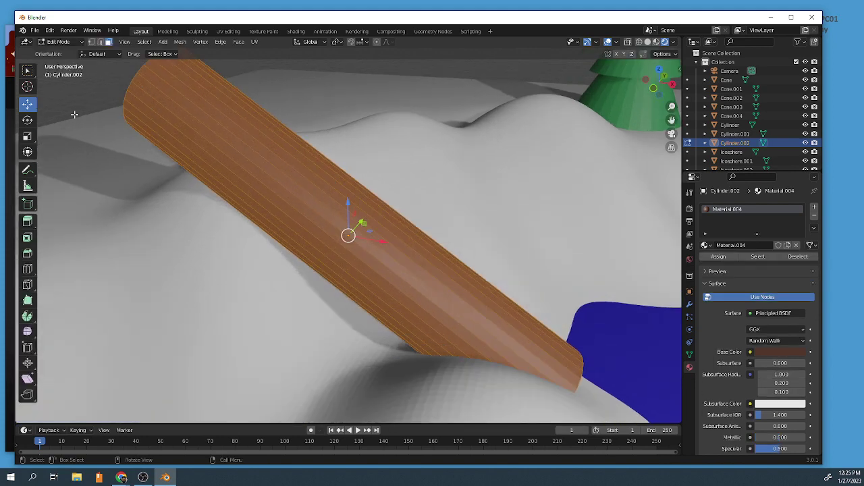
pyautogui.click(27, 284)
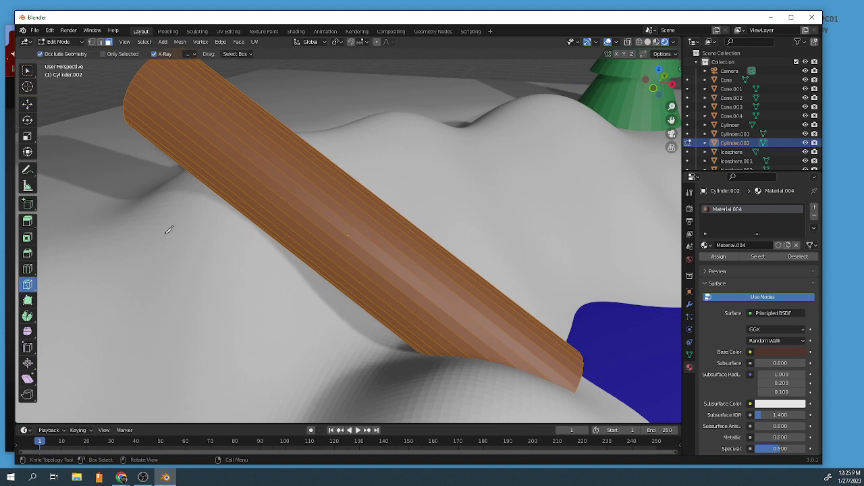
pyautogui.click(269, 159)
pyautogui.click(278, 154)
pyautogui.click(293, 156)
pyautogui.click(294, 181)
pyautogui.click(270, 174)
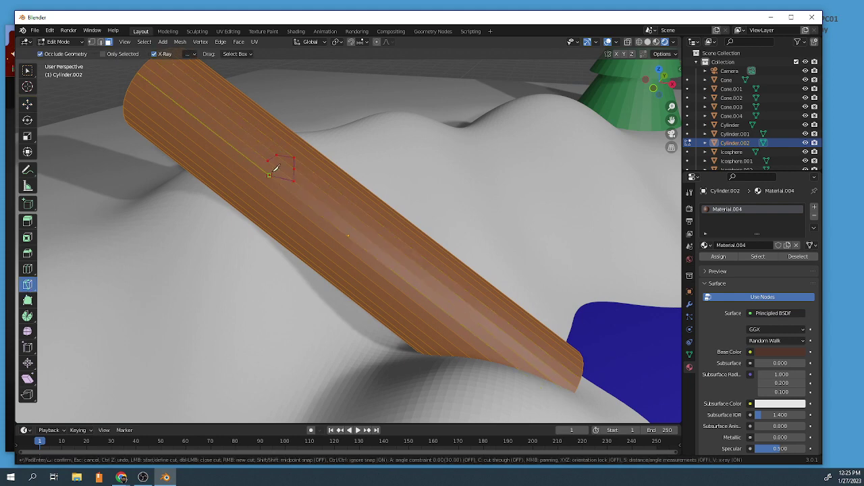
pyautogui.click(272, 160)
pyautogui.press('Return')
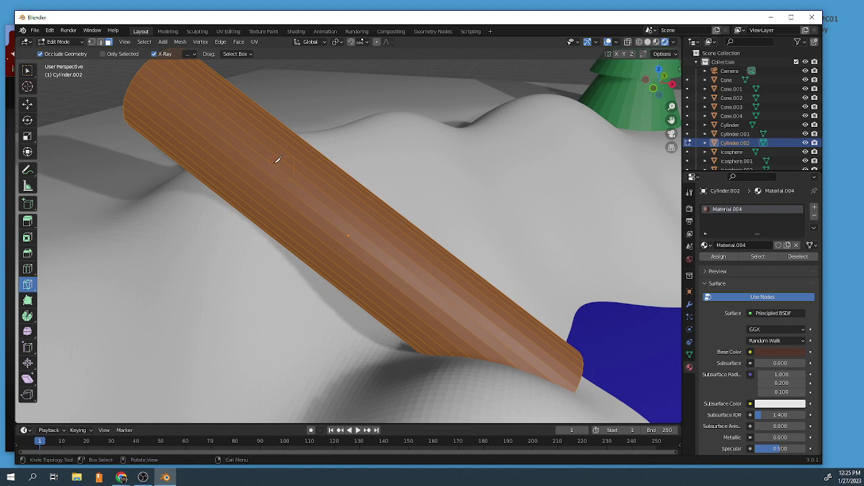
# Select all faces inside the five-sided cut on the log and extrude them outward about 1.04 m as a branch stub
pyautogui.click(28, 105)
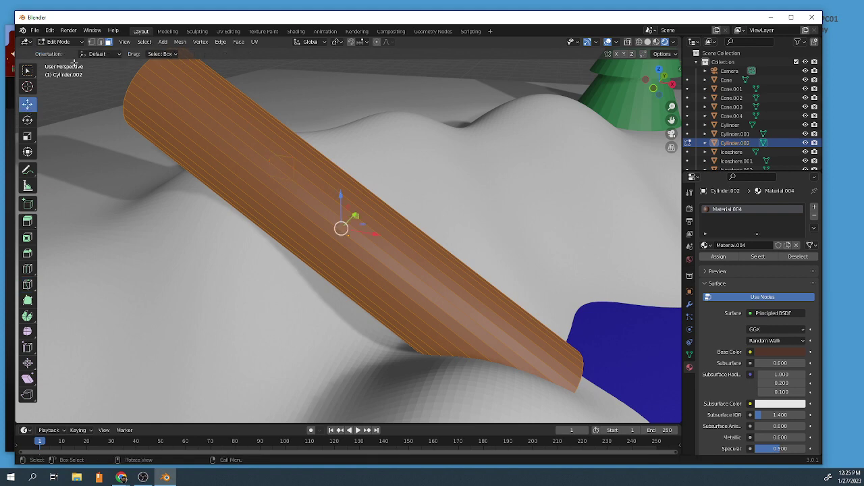
pyautogui.click(283, 167)
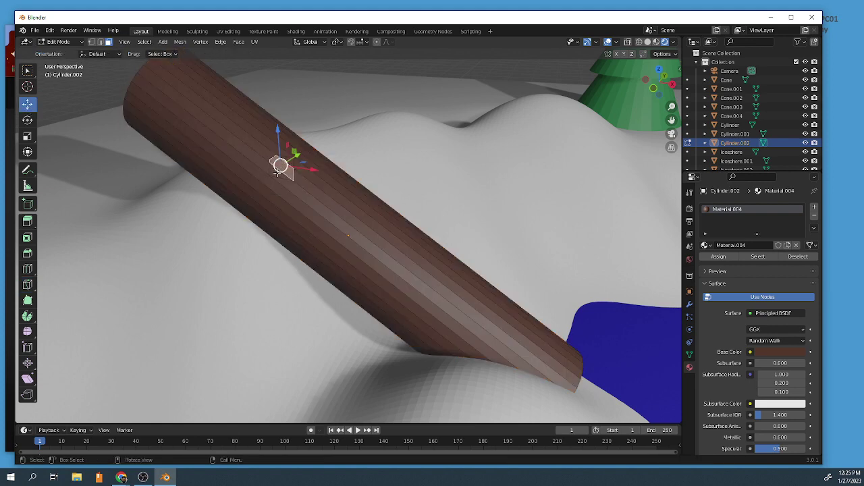
pyautogui.keyDown('shift'); pyautogui.click(276, 173); pyautogui.keyUp('shift')
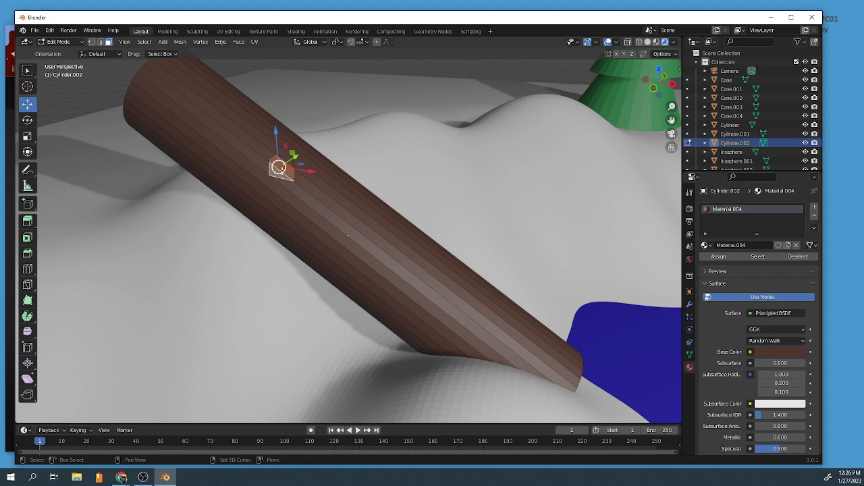
pyautogui.keyDown('shift'); pyautogui.click(290, 160); pyautogui.keyUp('shift')
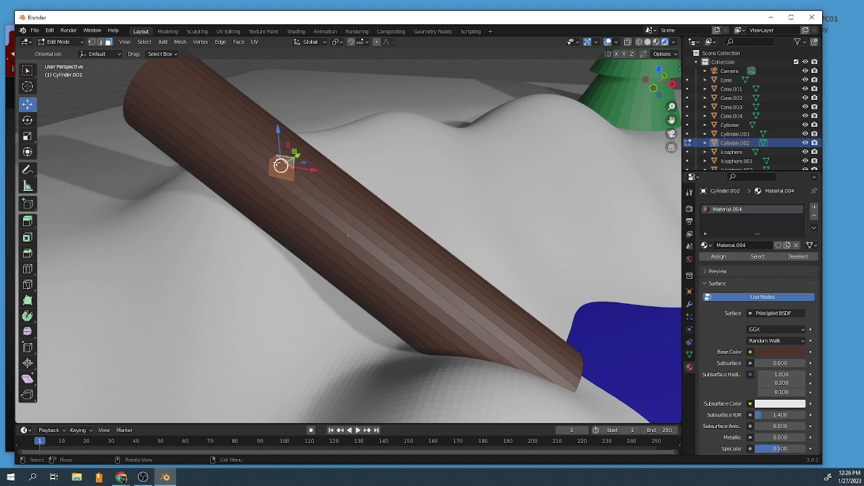
pyautogui.press('e')
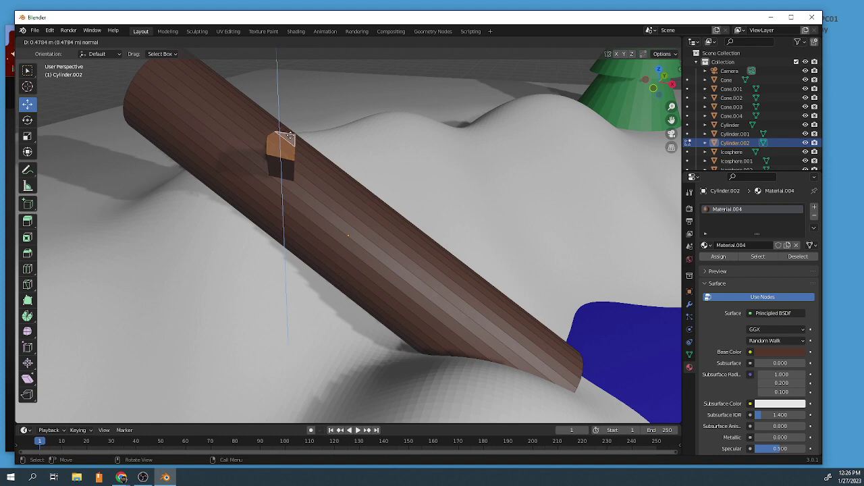
pyautogui.click(287, 102)
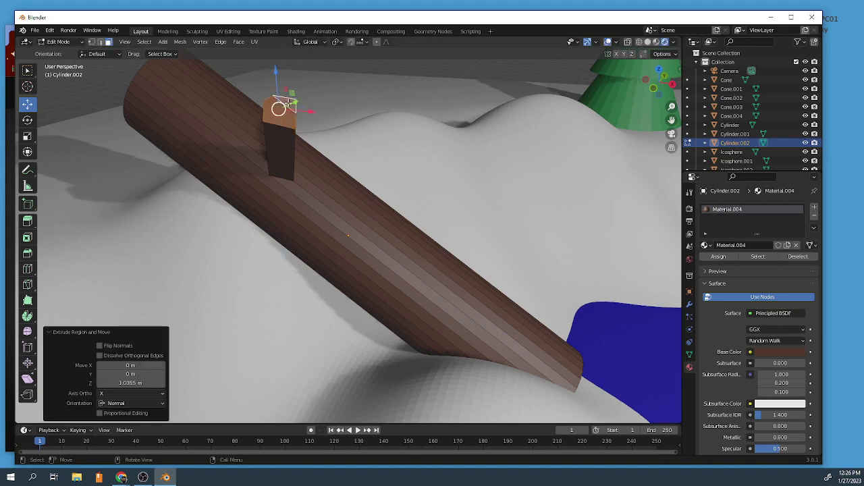
# Scale the branch stub's end faces to about 0.604 and shift them about -0.17 m along X
pyautogui.press('s')
pyautogui.click(283, 106)
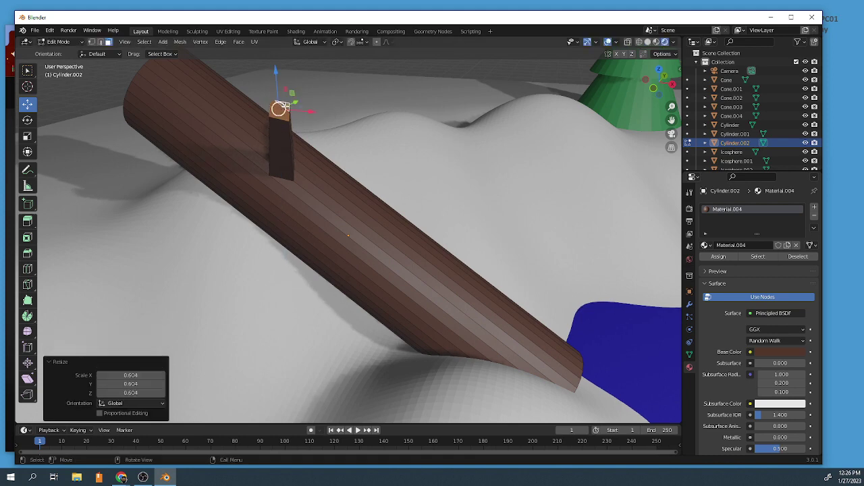
pyautogui.press('g')
pyautogui.press('x')
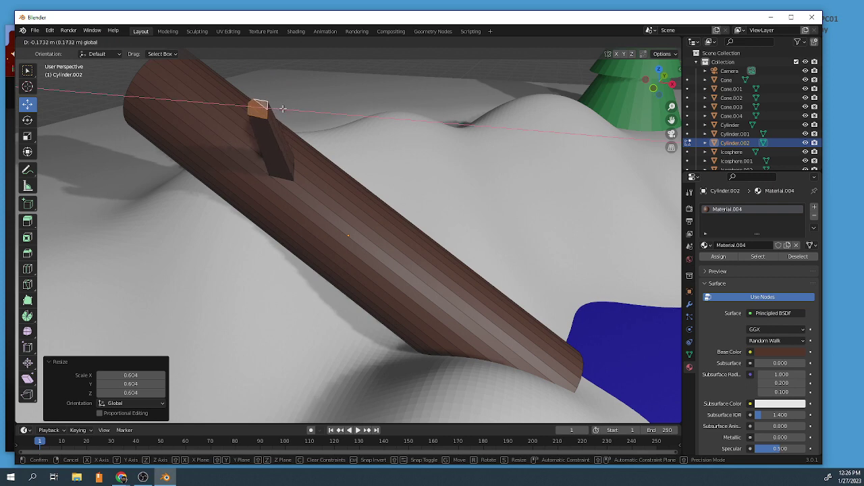
pyautogui.click(283, 109)
# Extrude a second branch segment about 0.43 m, bending its end about 0.08 m along X and tapering it to about 0.719
pyautogui.press('e')
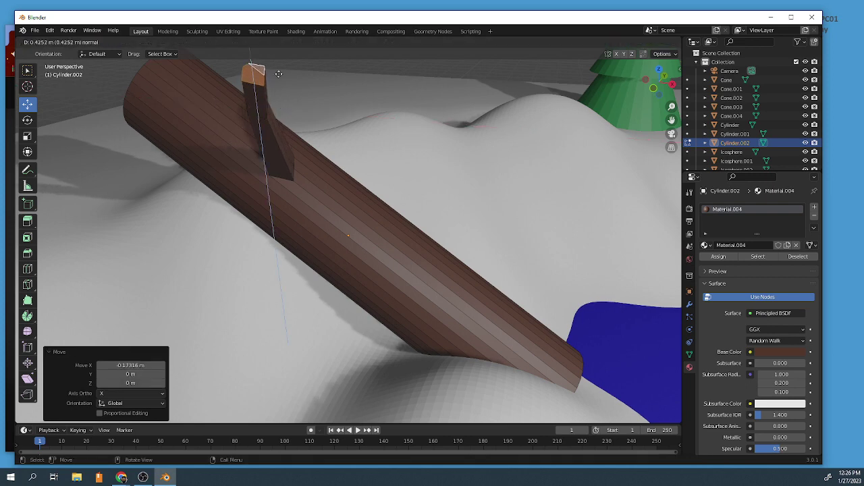
pyautogui.click(278, 74)
pyautogui.press('g')
pyautogui.press('x')
pyautogui.click(297, 74)
pyautogui.press('s')
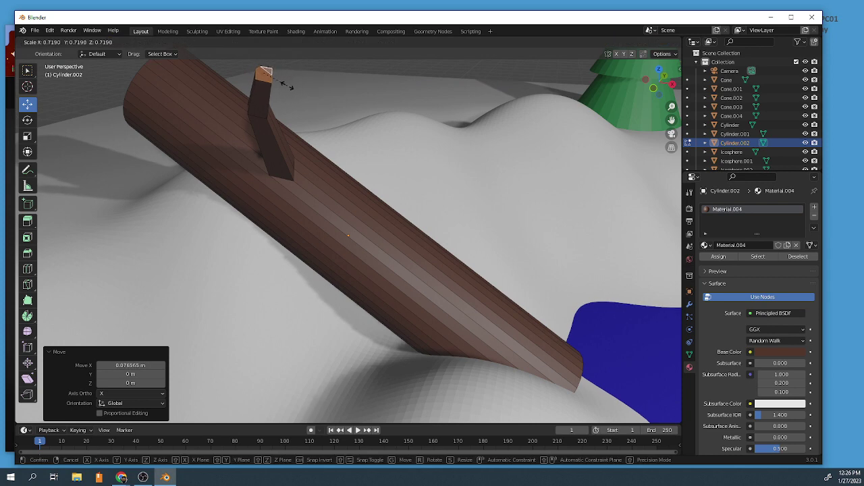
pyautogui.click(288, 85)
# Extrude a third branch segment about 0.31 m, bending its end about -0.07 m along X and tapering it to about 0.622
pyautogui.scroll(-2, 286, 91)
pyautogui.scroll(-2, 284, 99)
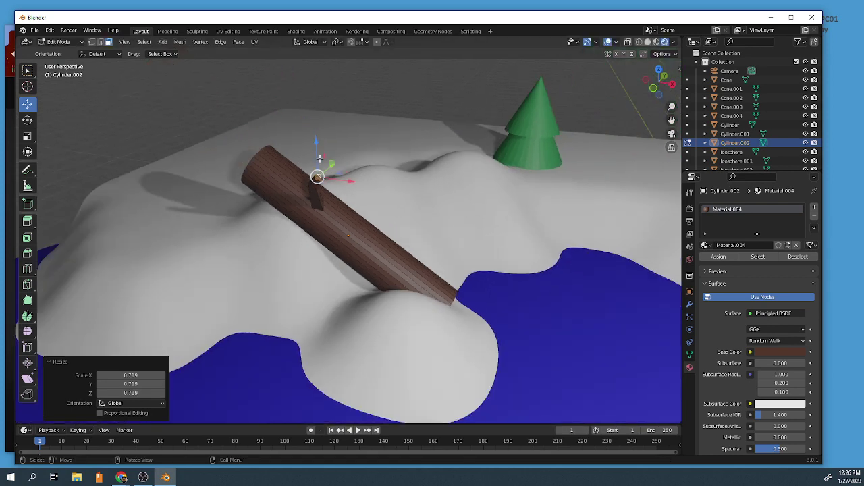
pyautogui.press('KP_Decimal')
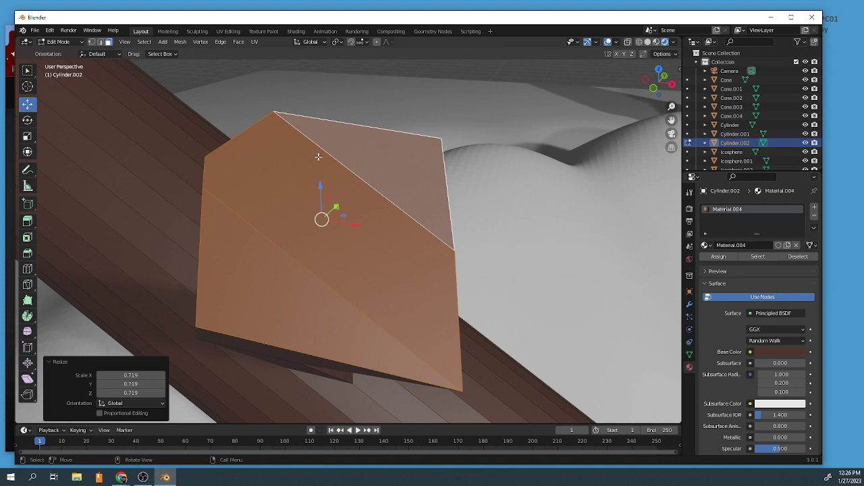
pyautogui.scroll(-4, 311, 186)
pyautogui.moveTo(311, 186); pyautogui.dragTo(324, 158, button='middle')
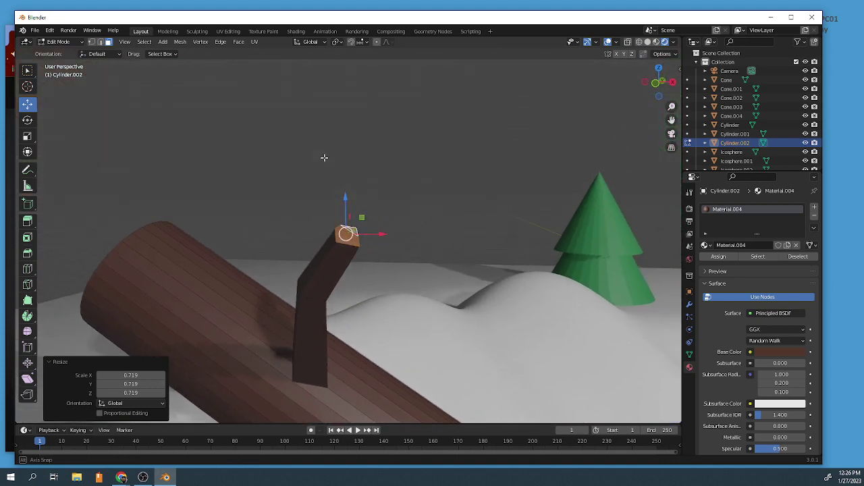
pyautogui.press('e')
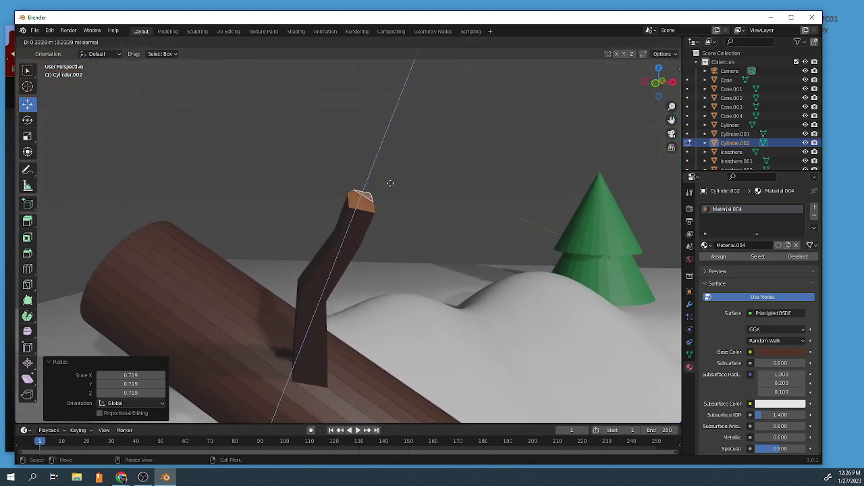
pyautogui.click(395, 168)
pyautogui.press('g')
pyautogui.press('x')
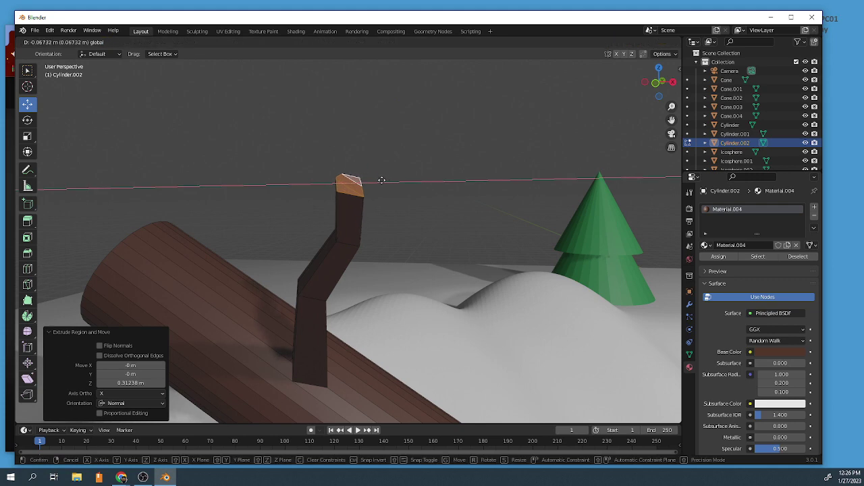
pyautogui.click(383, 180)
pyautogui.press('s')
pyautogui.click(369, 181)
# Cut a small closed four-sided outline into the side of the branch's second segment with the Knife tool
pyautogui.moveTo(369, 181); pyautogui.dragTo(367, 294, button='middle')
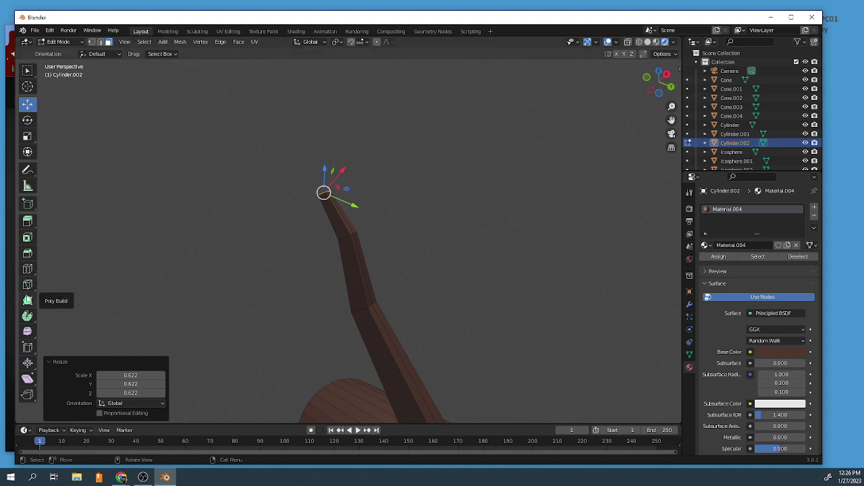
pyautogui.click(28, 285)
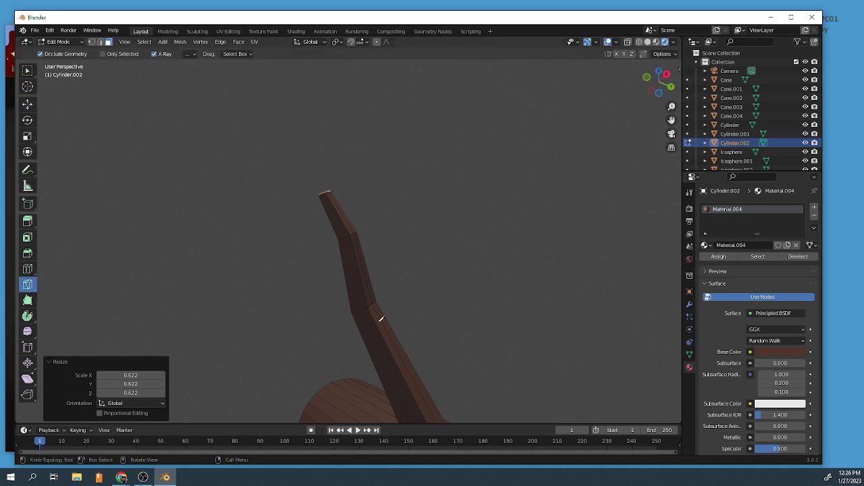
pyautogui.scroll(3, 381, 319)
pyautogui.click(373, 300)
pyautogui.click(374, 295)
pyautogui.click(381, 294)
pyautogui.click(376, 303)
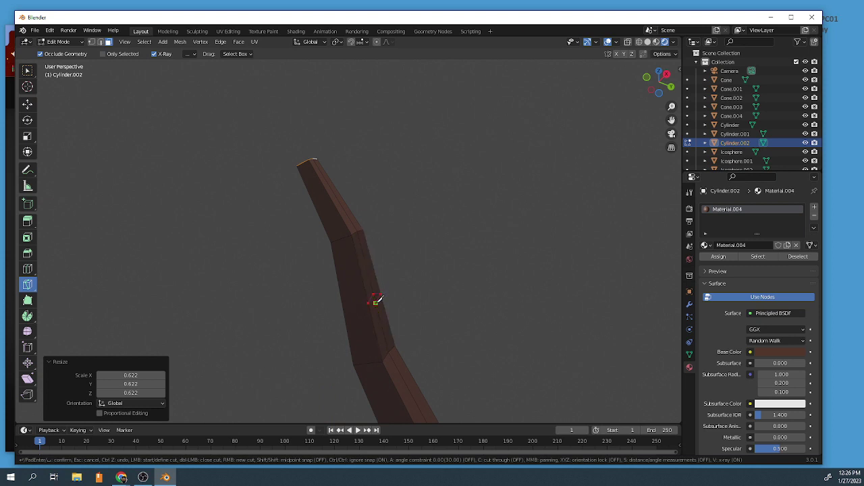
pyautogui.press('Return')
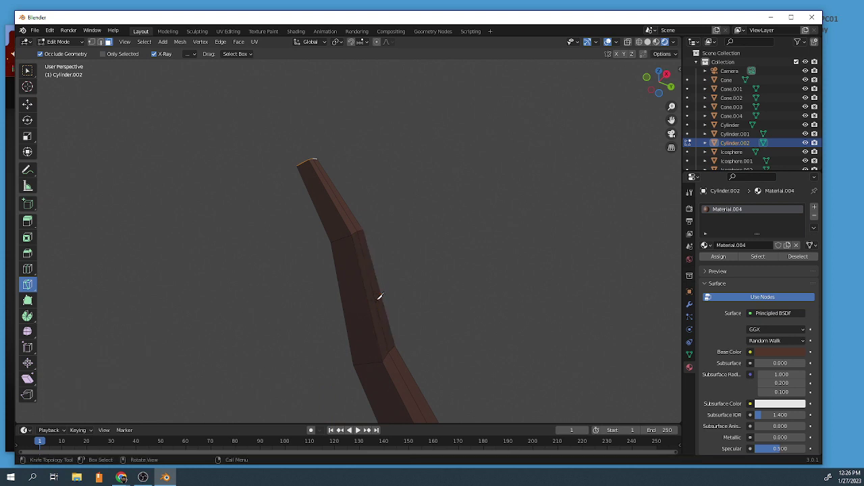
# Select the face inside the four-sided cut and extrude it into a thin bent twig, moving its end about 0.05 m along Y
pyautogui.moveTo(340, 286); pyautogui.dragTo(411, 313, button='middle')
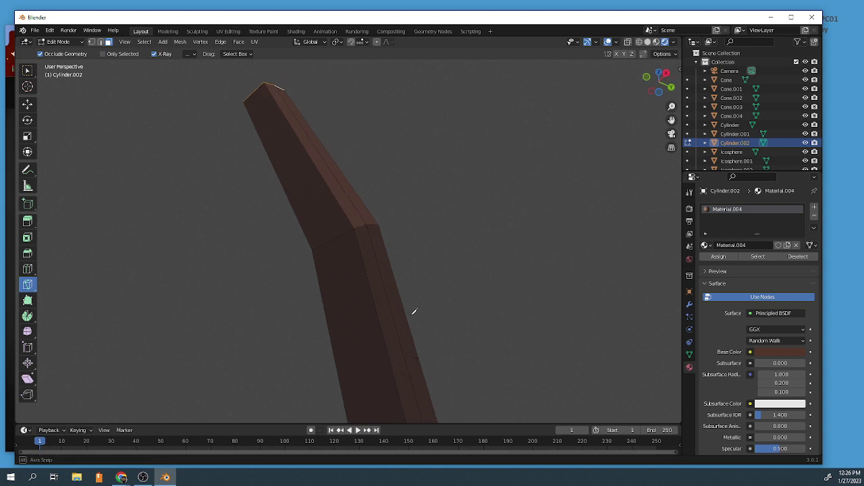
pyautogui.click(27, 104)
pyautogui.click(410, 365)
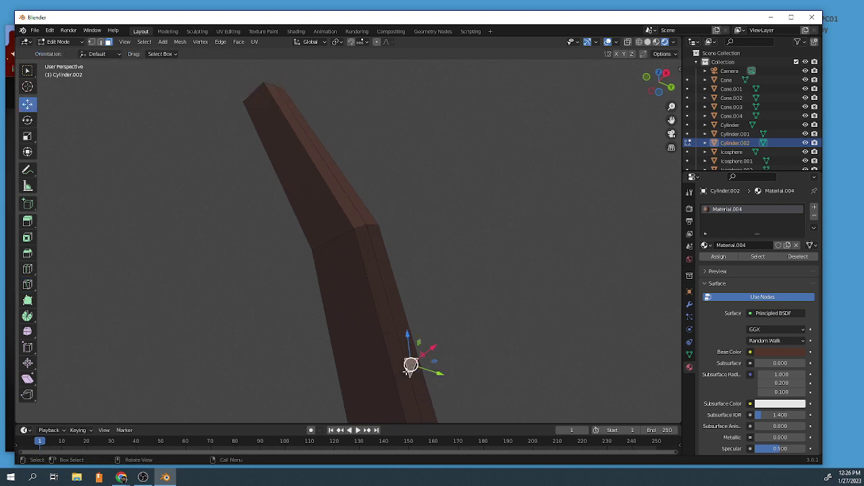
pyautogui.scroll(-5, 406, 370)
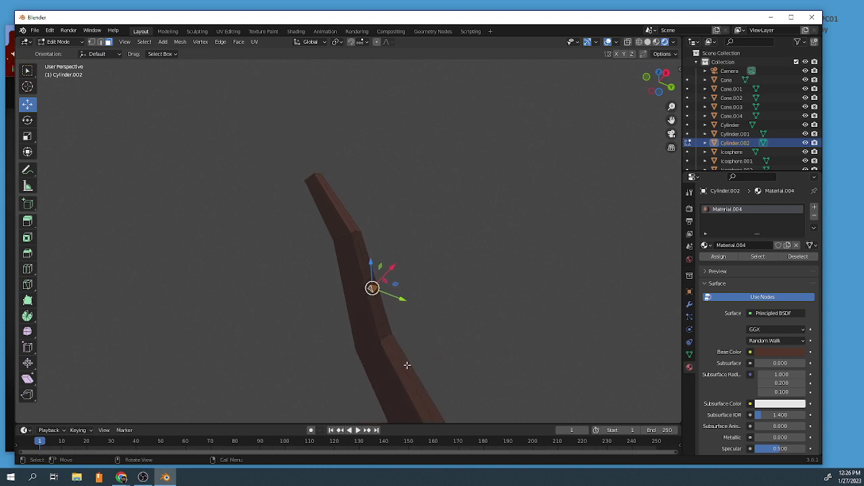
pyautogui.press('e')
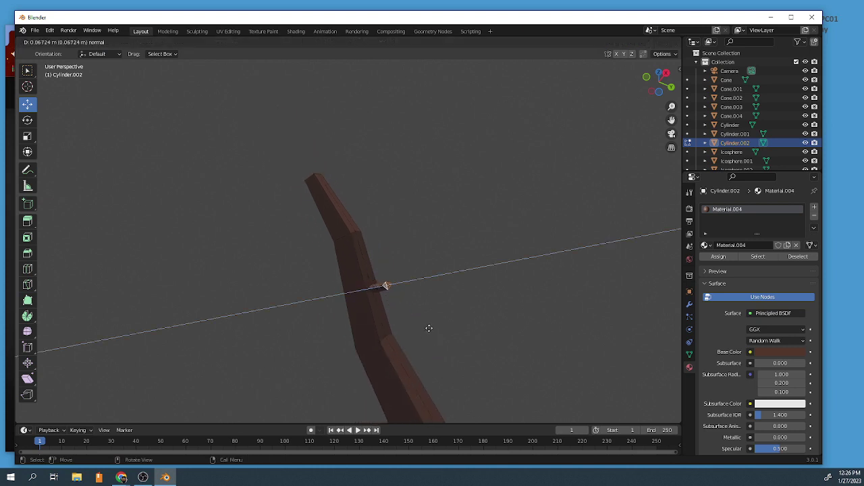
pyautogui.click(437, 319)
pyautogui.moveTo(396, 260); pyautogui.dragTo(414, 230)
pyautogui.moveTo(446, 274); pyautogui.dragTo(457, 286)
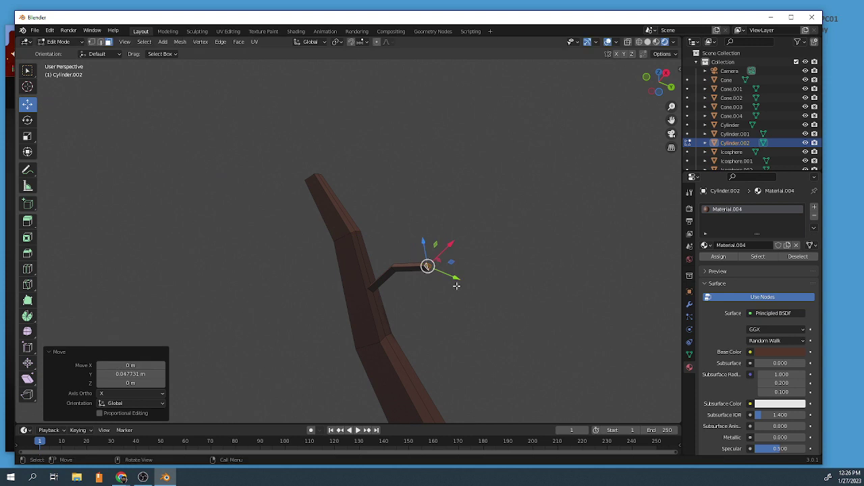
# Rotate the twig's end face about 25.1° around Z and extrude it about 0.12 m
pyautogui.click(27, 120)
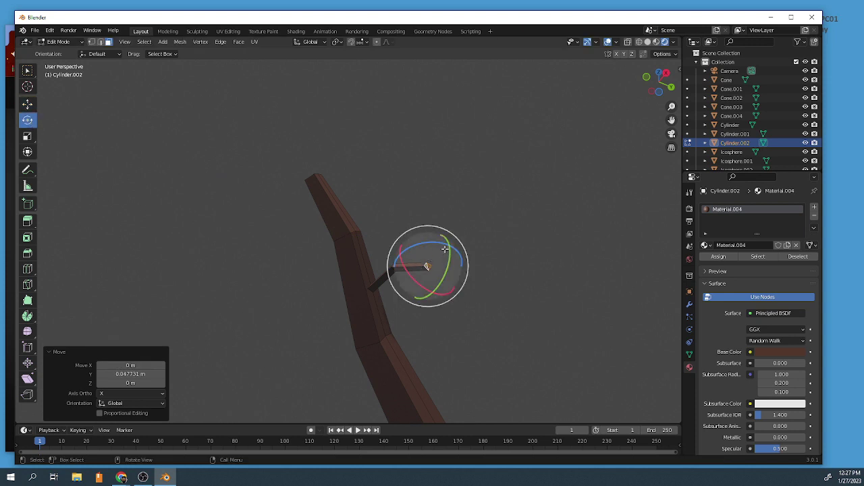
pyautogui.moveTo(438, 244); pyautogui.dragTo(451, 251)
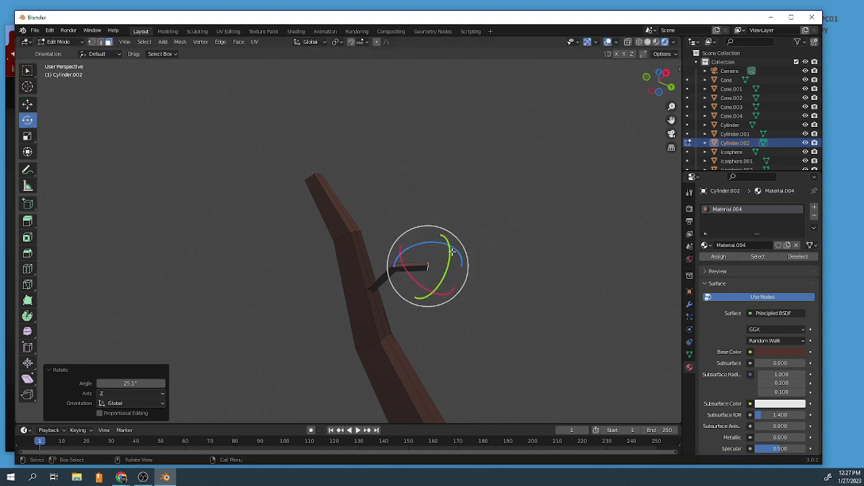
pyautogui.press('e')
pyautogui.click(463, 258)
# In Object Mode, scale the whole log to about 0.407 and lower it about 0.45 m along Z
pyautogui.moveTo(463, 258); pyautogui.dragTo(279, 280, button='middle')
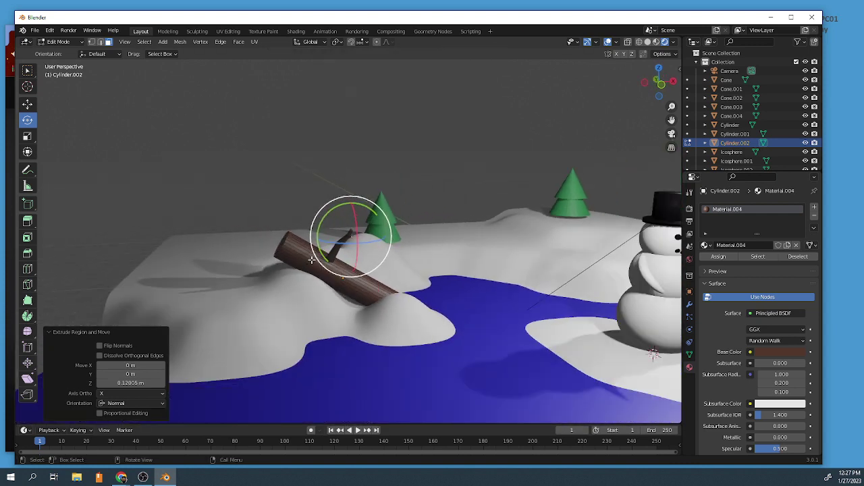
pyautogui.click(310, 259)
pyautogui.click(58, 41)
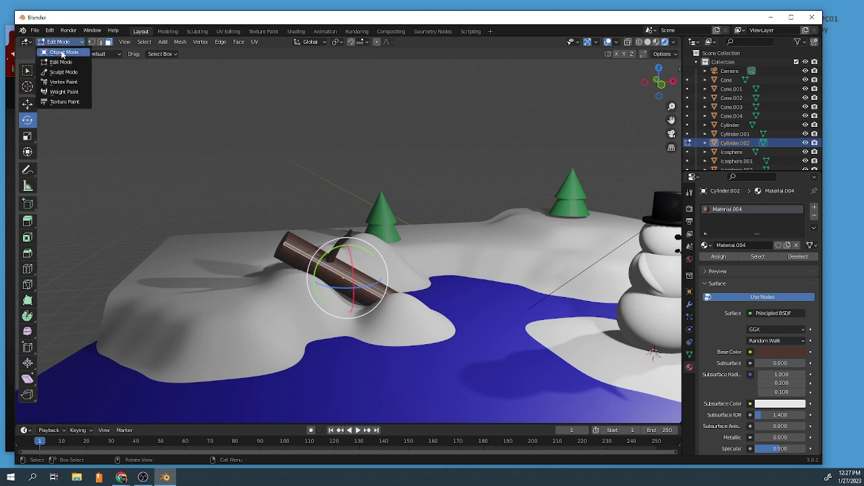
pyautogui.click(61, 51)
pyautogui.press('s')
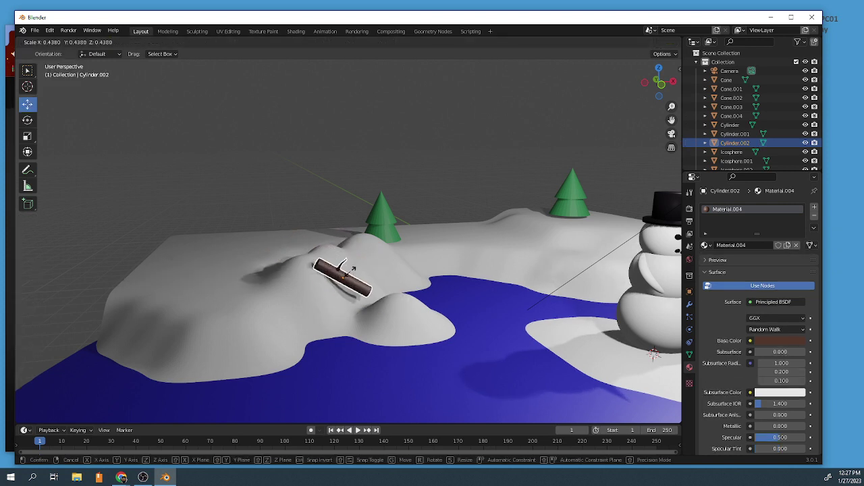
pyautogui.click(332, 282)
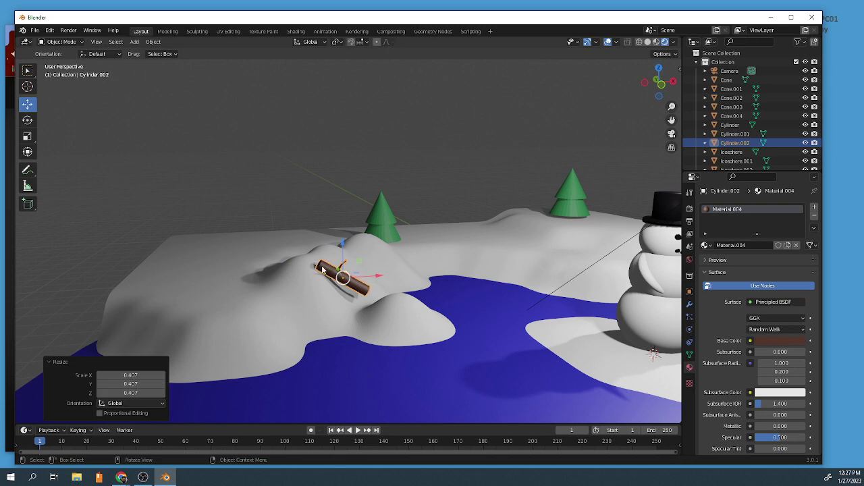
pyautogui.press('g')
pyautogui.press('z')
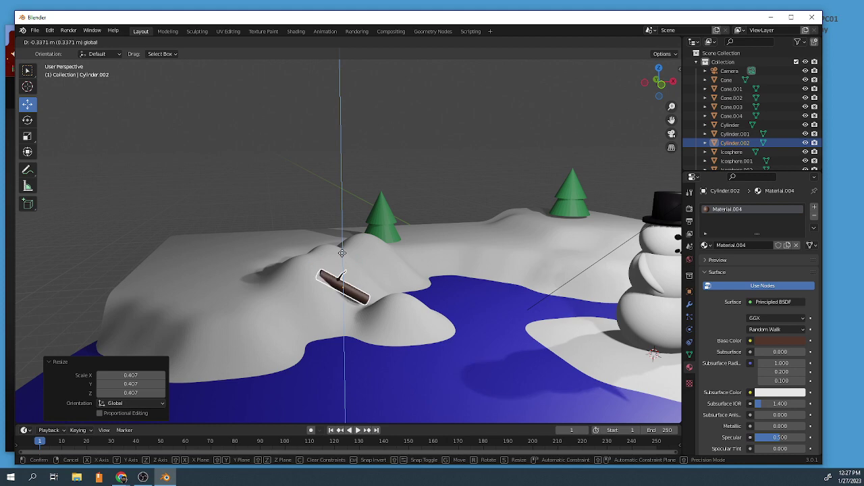
pyautogui.click(343, 256)
# Duplicate the log about 1.07 m along X and rotate the copy freely by about 23.5° and 89.4°
pyautogui.scroll(-2, 350, 288)
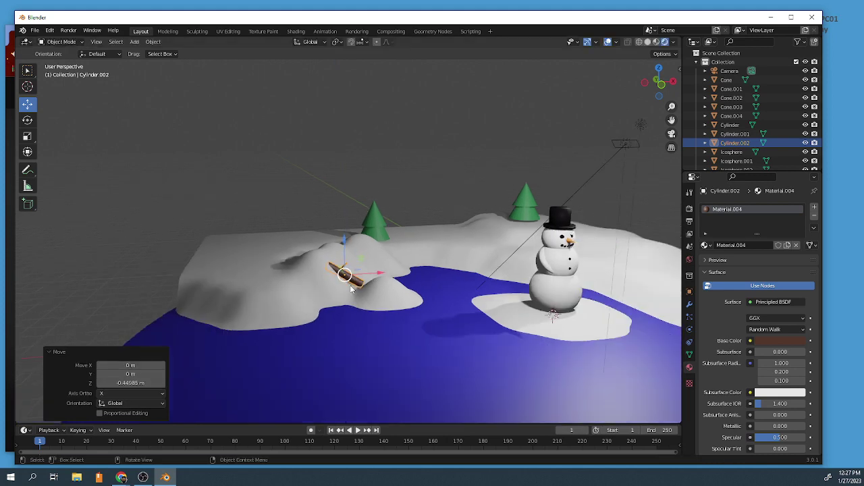
pyautogui.hotkey('shift', 'd')
pyautogui.rightClick(351, 288)
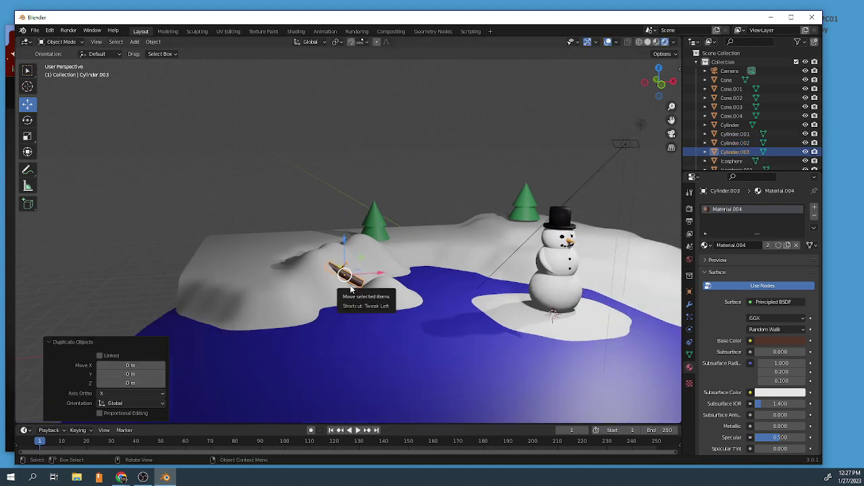
pyautogui.press('g')
pyautogui.press('x')
pyautogui.click(366, 277)
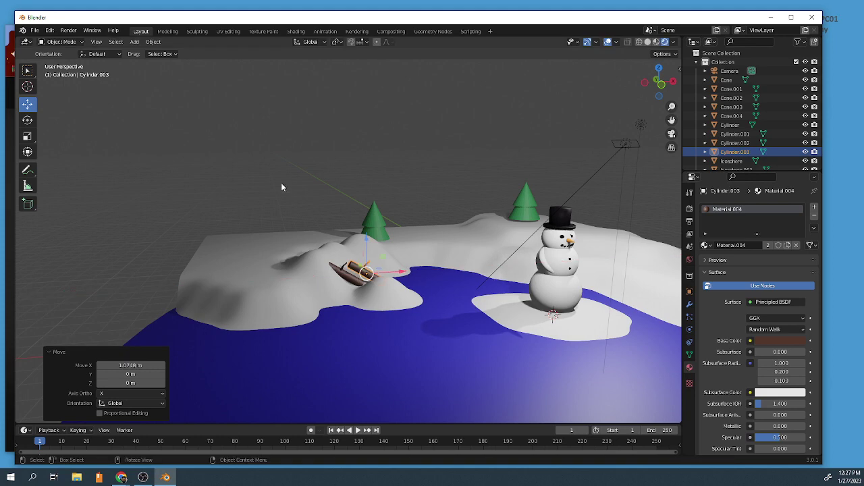
pyautogui.click(27, 120)
pyautogui.moveTo(368, 283); pyautogui.dragTo(332, 261)
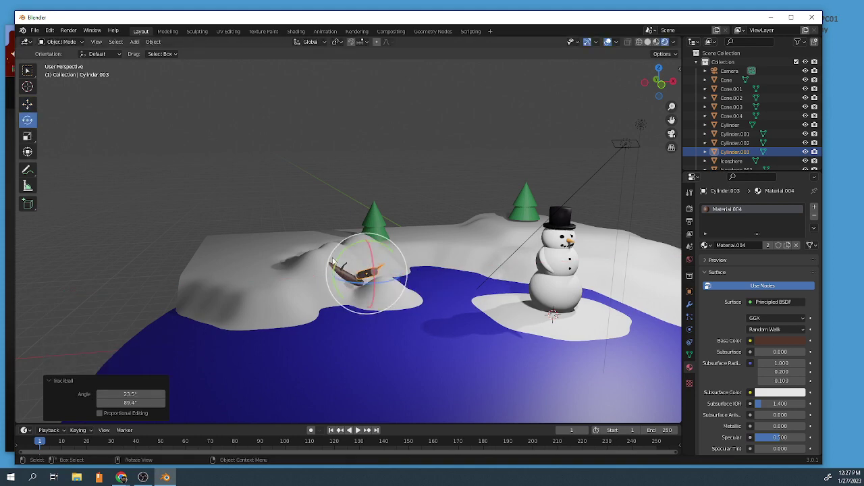
# Move the rotated log copy about 1.07 m along X on the snow bank
pyautogui.click(27, 104)
pyautogui.moveTo(367, 241); pyautogui.dragTo(410, 278)
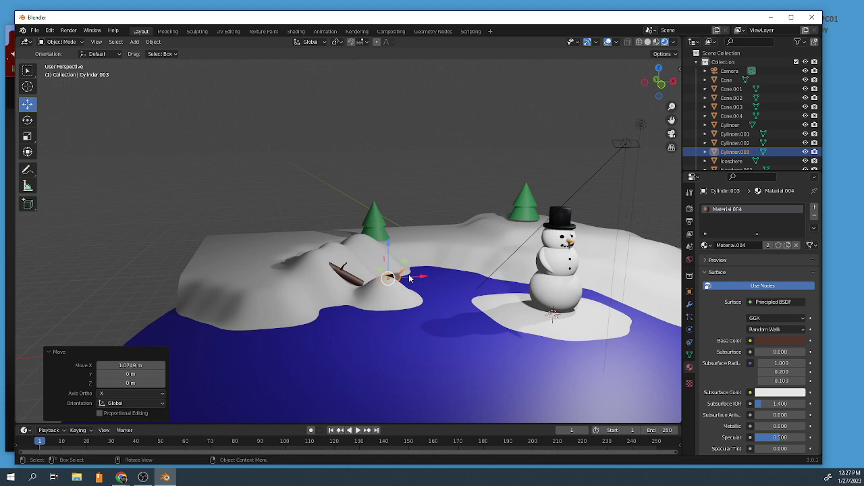
pyautogui.moveTo(398, 280); pyautogui.dragTo(434, 270, button='middle')
pyautogui.scroll(-4, 404, 292)
pyautogui.scroll(5, 482, 262)
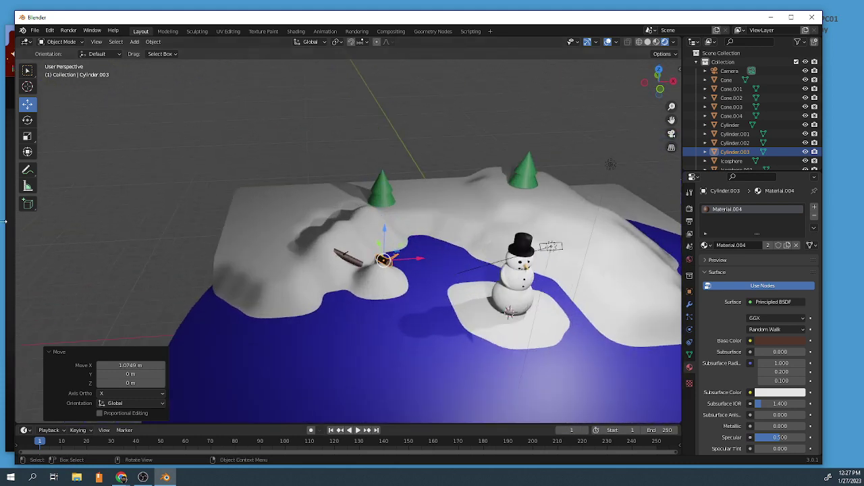
# Check the snowman tutorial video in the browser, return to Blender, and inspect the scene around the snowman and the point light
pyautogui.moveTo(96, 18); pyautogui.dragTo(214, 46)
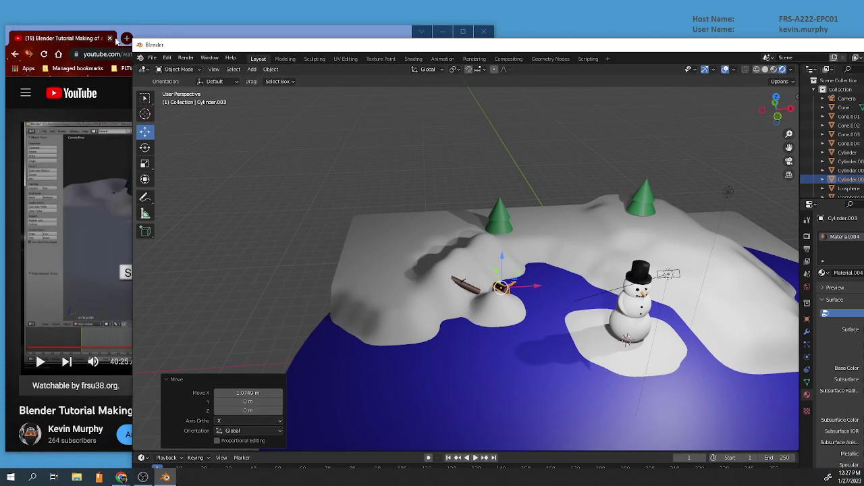
pyautogui.click(116, 39)
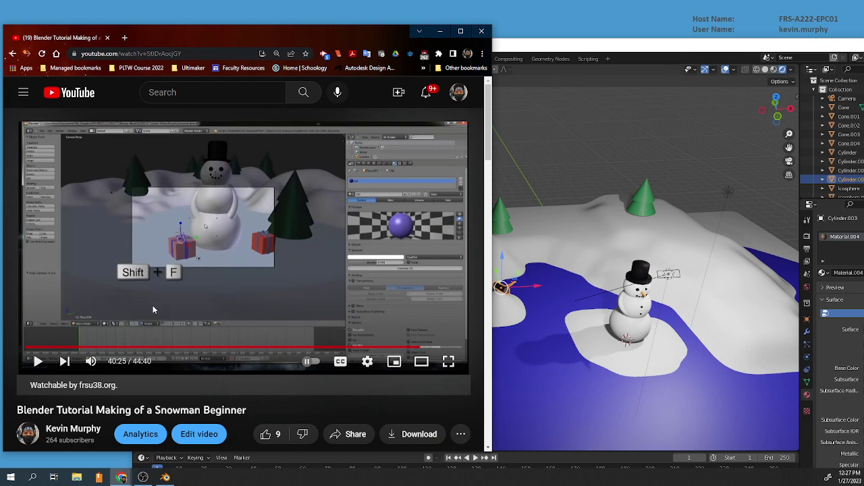
pyautogui.moveTo(518, 47); pyautogui.dragTo(416, 12)
pyautogui.moveTo(517, 232); pyautogui.dragTo(451, 201, button='middle')
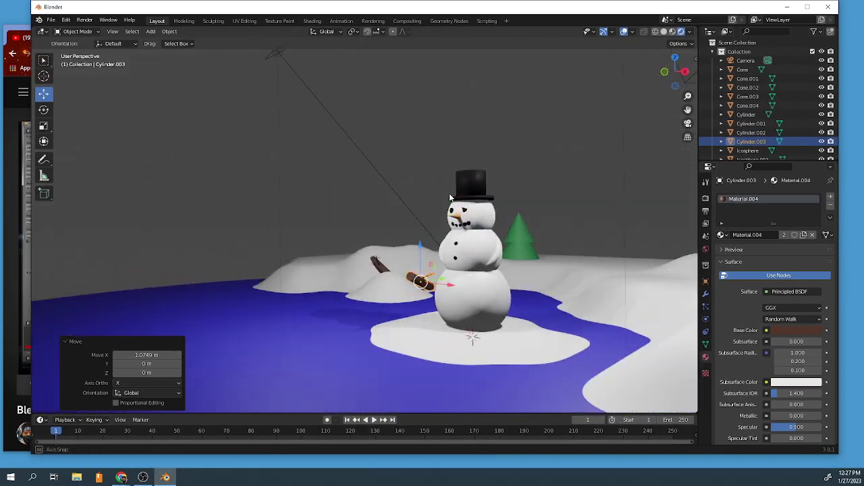
pyautogui.scroll(-5, 498, 274)
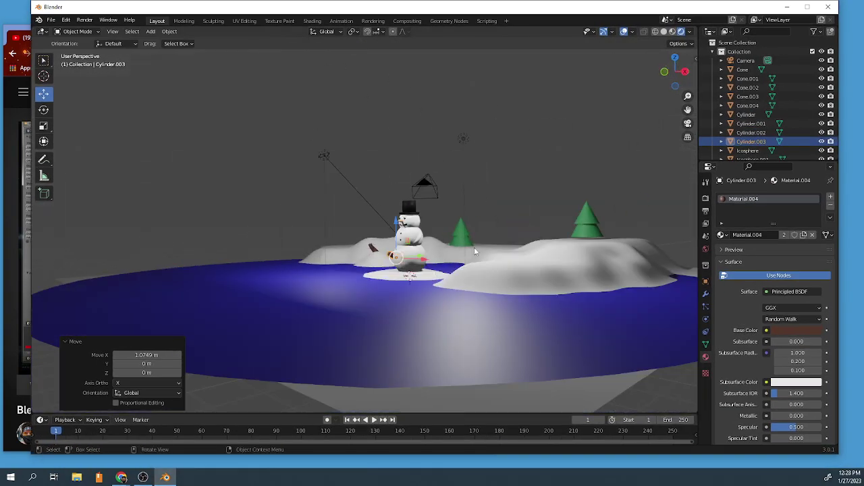
pyautogui.click(462, 140)
pyautogui.moveTo(432, 189); pyautogui.dragTo(476, 206, button='middle')
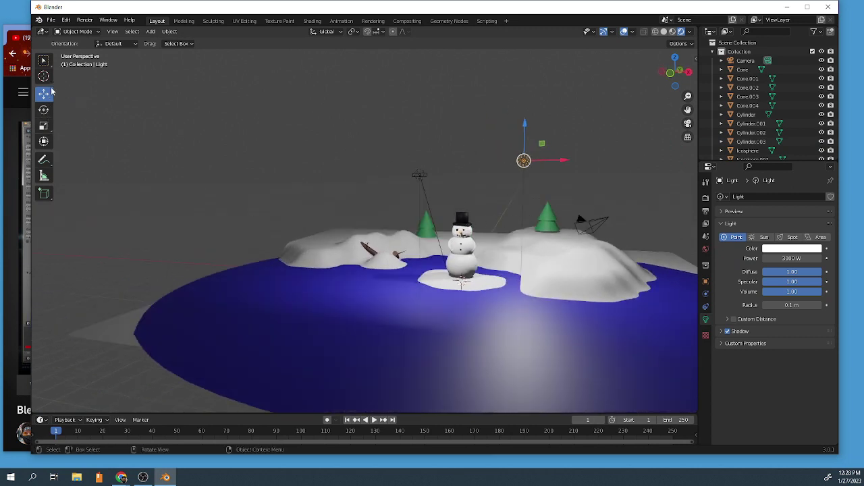
# Add a text object at the snowman's base and raise it about 0.83 m along Z
pyautogui.click(151, 31)
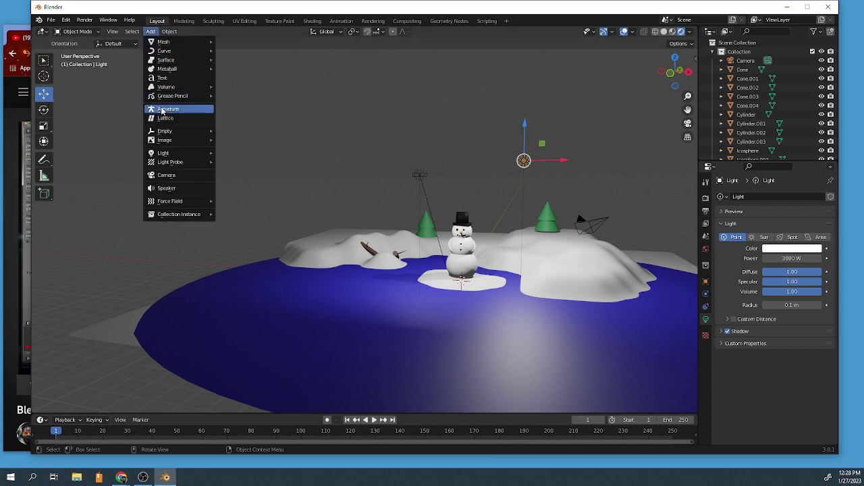
pyautogui.click(163, 78)
pyautogui.moveTo(462, 247); pyautogui.dragTo(463, 234)
pyautogui.scroll(4, 495, 256)
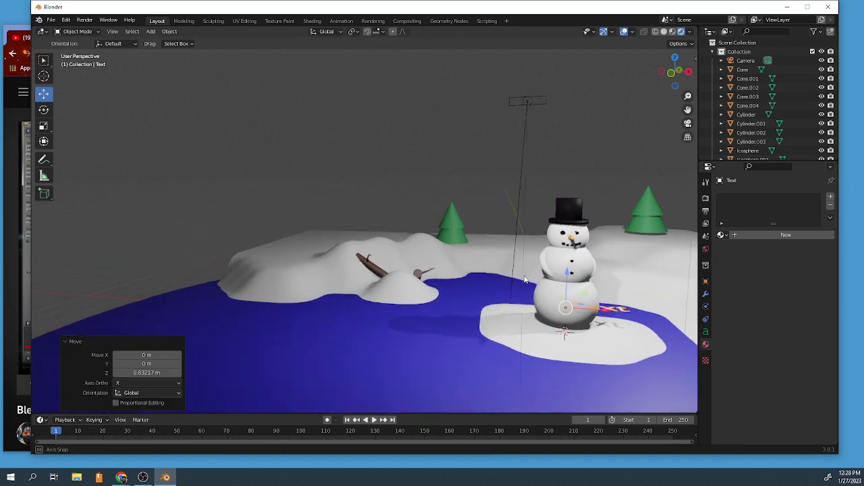
pyautogui.moveTo(603, 351); pyautogui.dragTo(520, 346, button='middle')
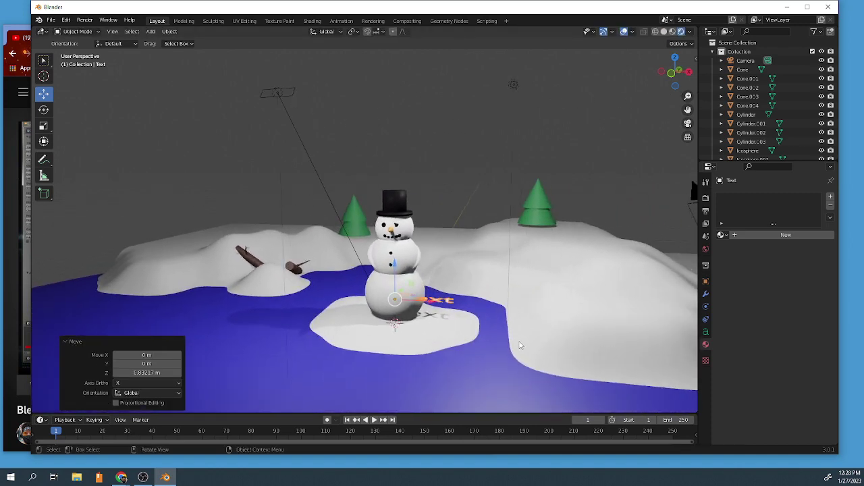
# Select the text object beside the snowman and replace its default wording with "Snow" in Edit Mode
pyautogui.click(438, 306)
pyautogui.click(438, 305)
pyautogui.click(438, 304)
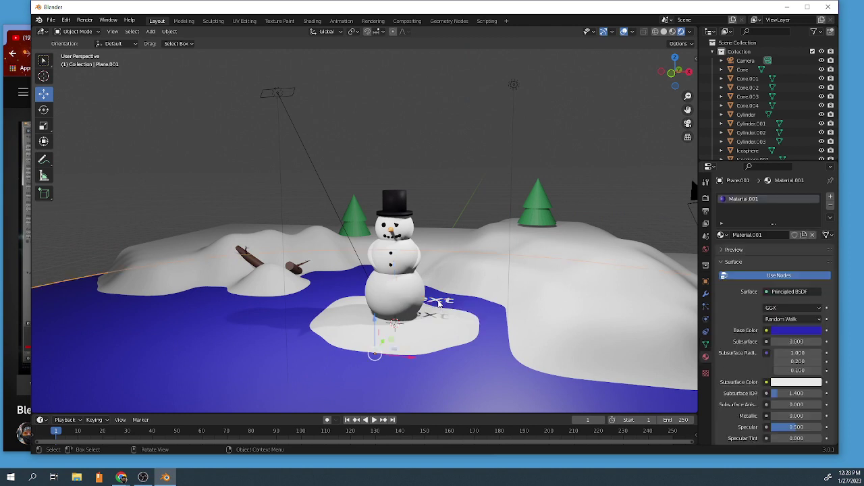
pyautogui.click(438, 305)
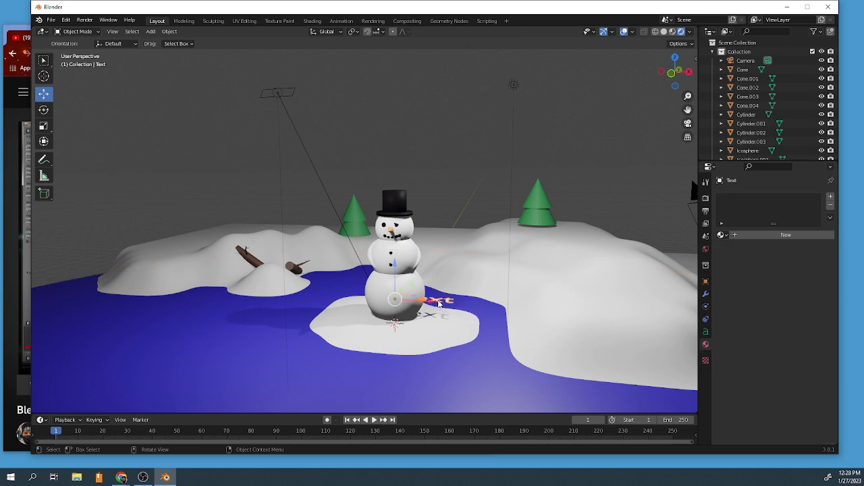
pyautogui.click(79, 32)
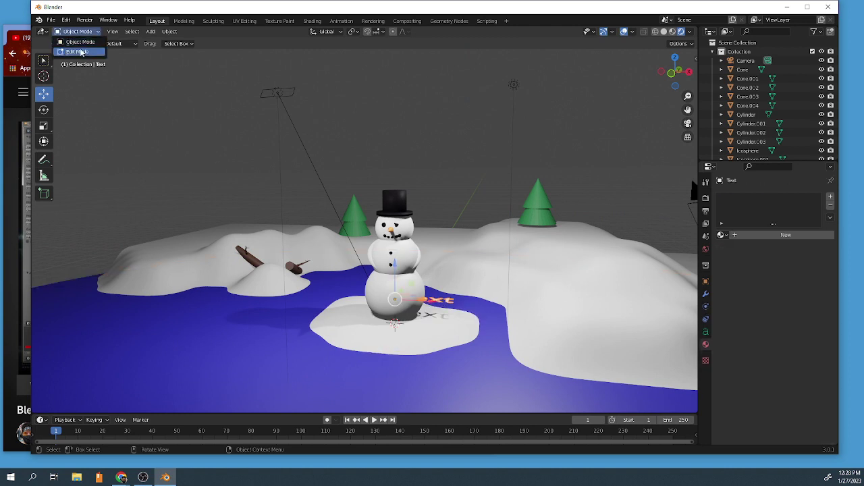
pyautogui.click(79, 52)
pyautogui.moveTo(453, 284); pyautogui.dragTo(480, 351, button='middle')
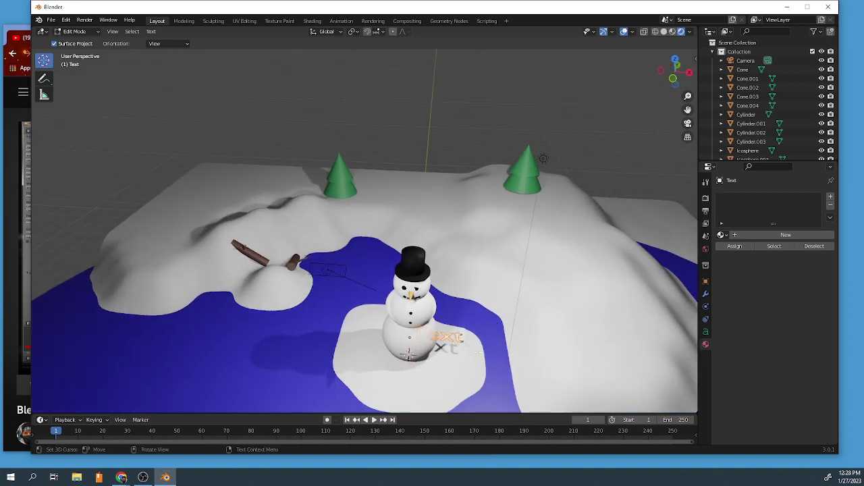
pyautogui.press('BackSpace')
pyautogui.press('BackSpace')
pyautogui.press('BackSpace')
pyautogui.press('BackSpace')
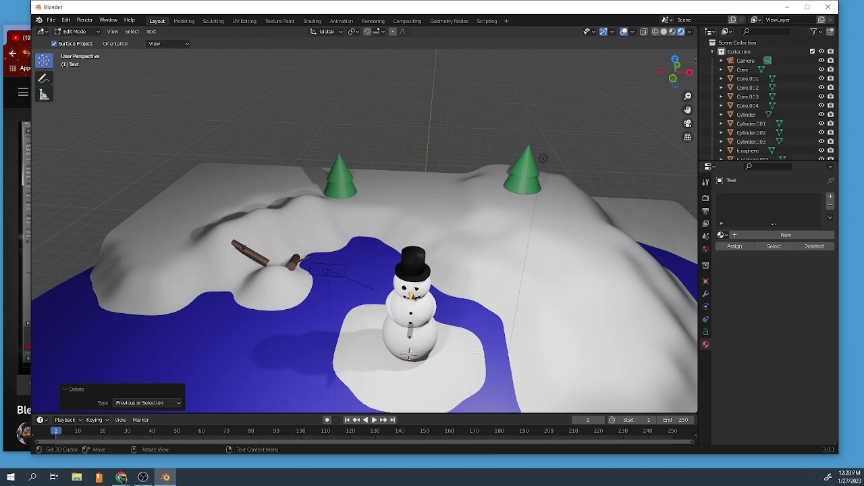
pyautogui.write('Snow')
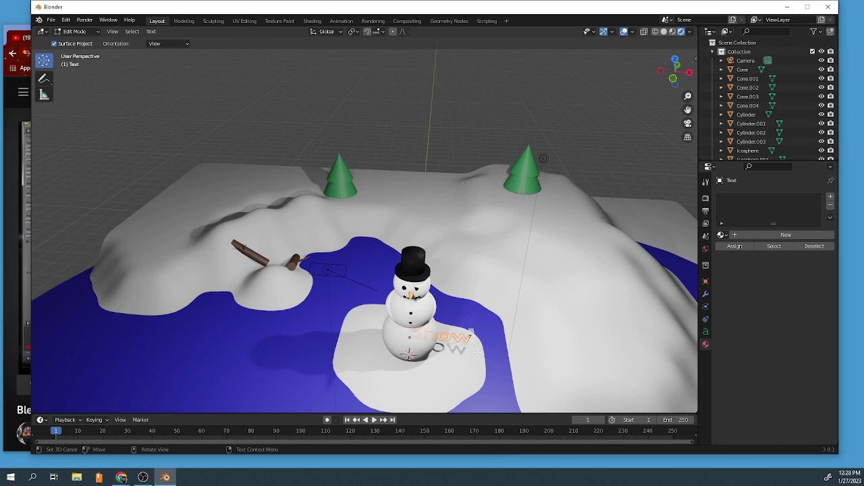
# Return to Object Mode and rotate the "Snow" text around X so it stands upright
pyautogui.click(75, 31)
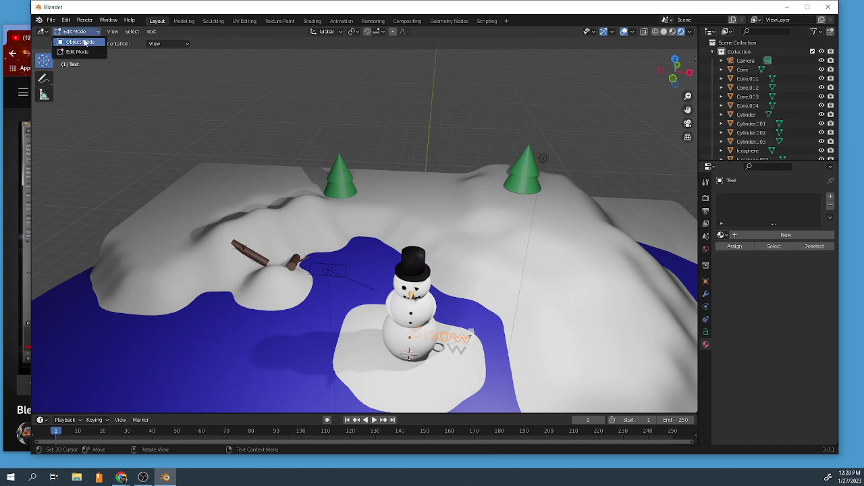
pyautogui.click(74, 39)
pyautogui.click(41, 110)
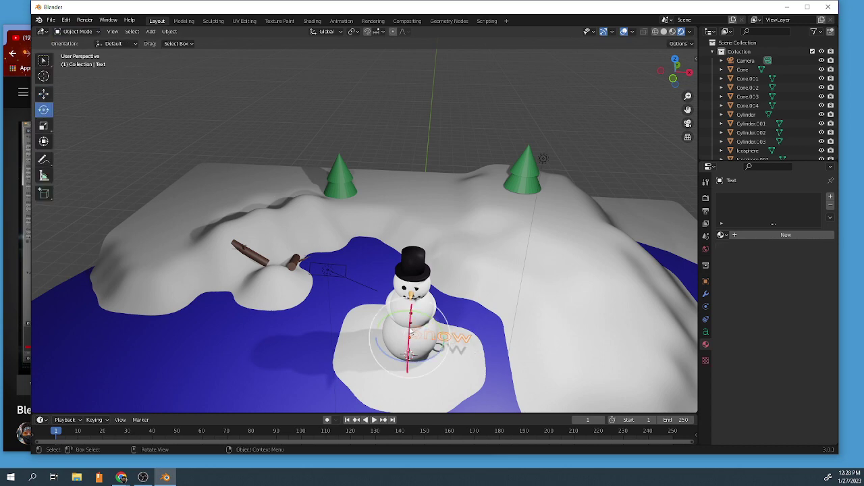
pyautogui.moveTo(408, 324); pyautogui.dragTo(410, 344)
pyautogui.scroll(3, 458, 347)
pyautogui.moveTo(454, 345); pyautogui.dragTo(392, 328, button='middle')
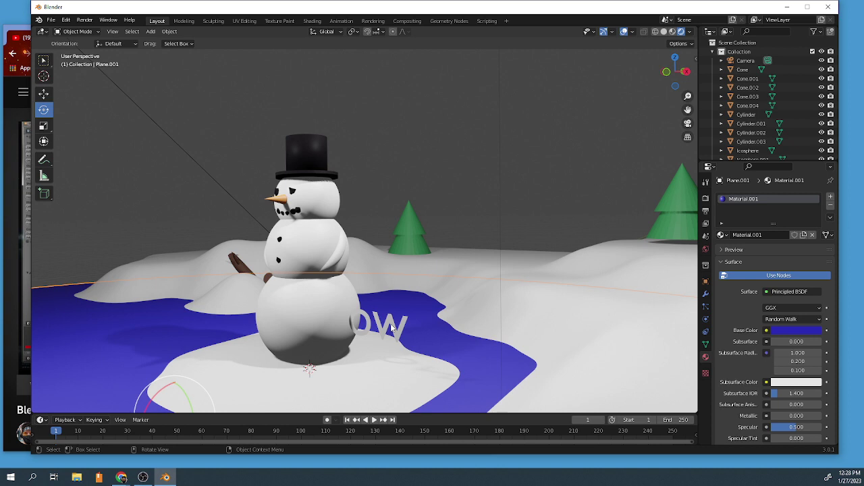
pyautogui.click(392, 327)
pyautogui.click(79, 32)
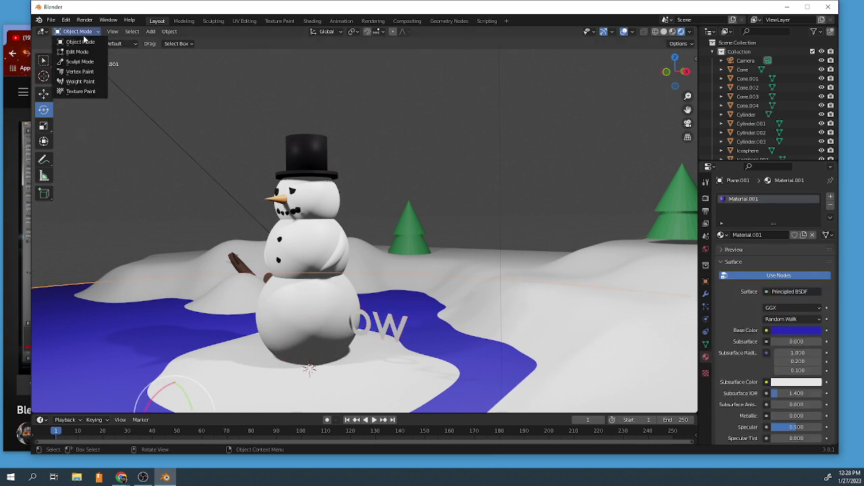
pyautogui.click(77, 51)
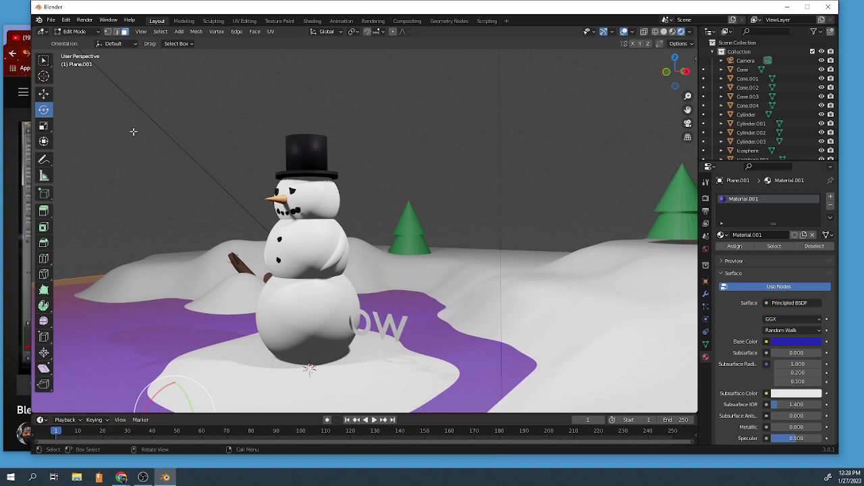
pyautogui.click(48, 93)
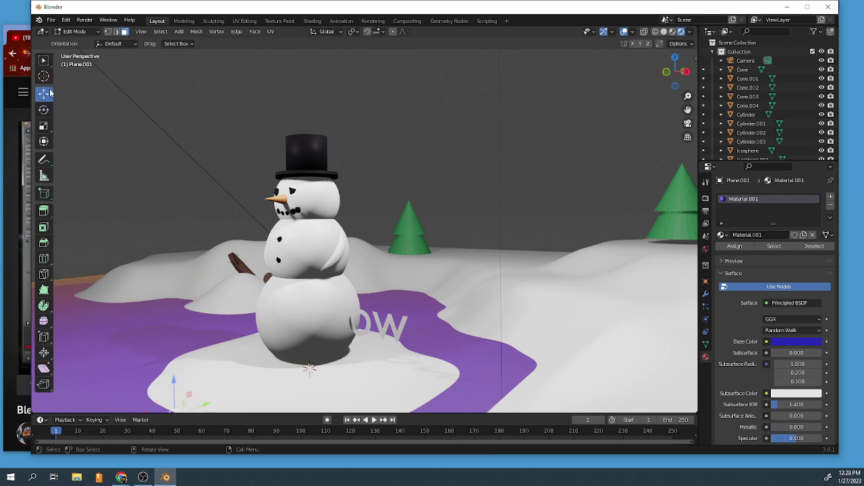
pyautogui.click(393, 328)
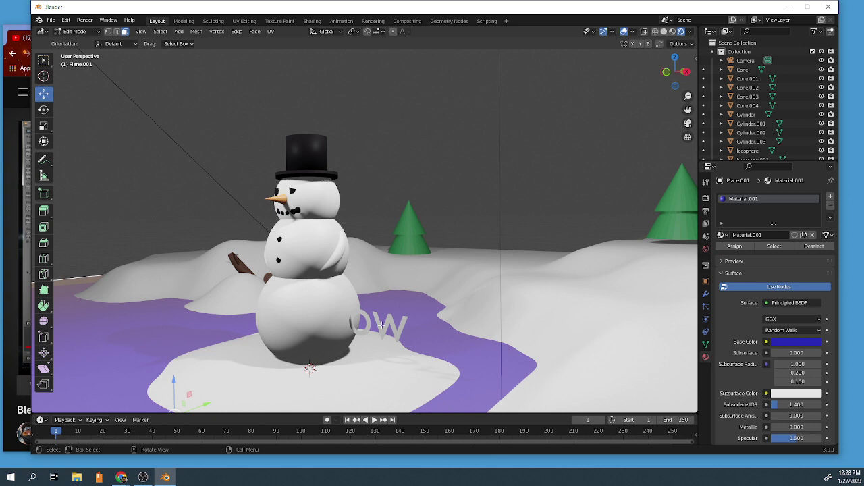
pyautogui.click(74, 31)
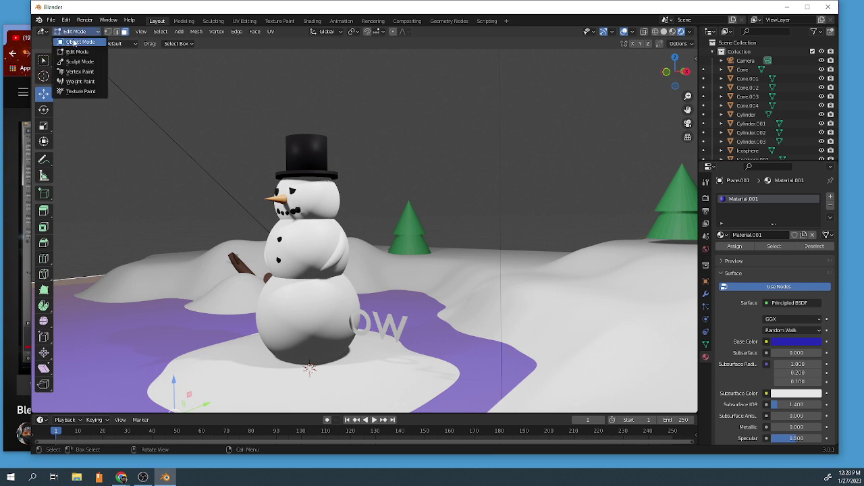
pyautogui.click(75, 34)
# Select the "Snow" text and extrude its geometry to 0.19 m in Edit Mode
pyautogui.click(381, 326)
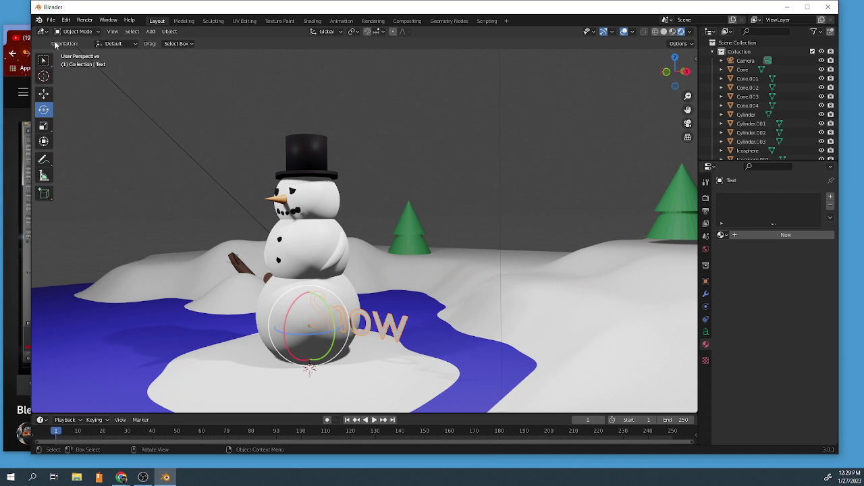
pyautogui.click(76, 32)
pyautogui.click(76, 51)
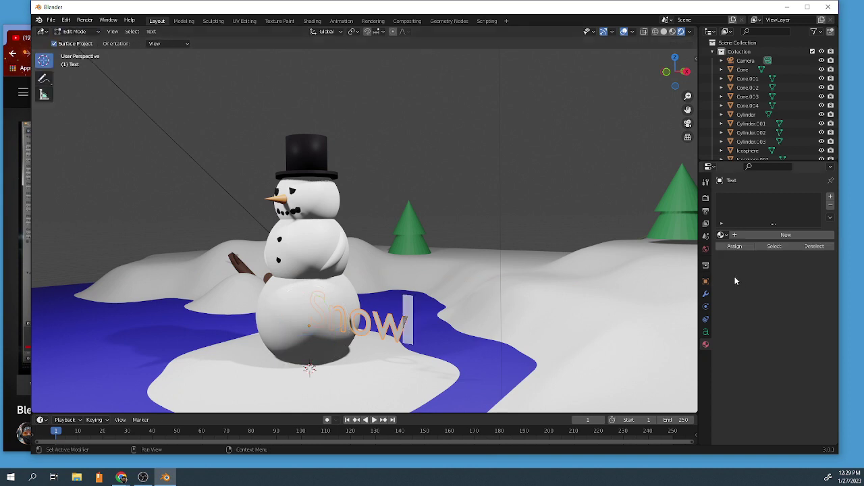
pyautogui.click(706, 333)
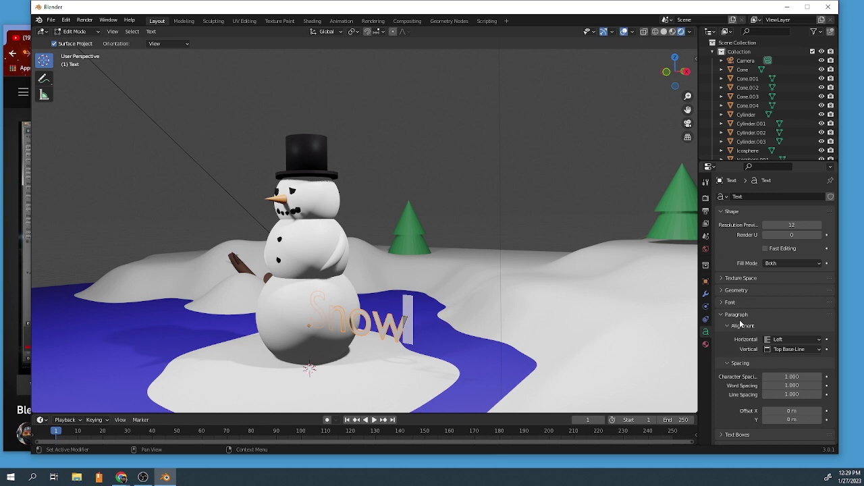
pyautogui.click(722, 291)
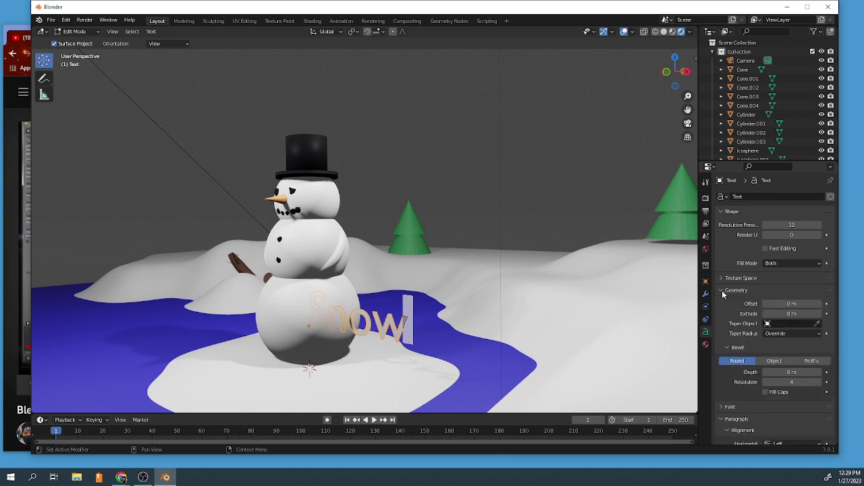
pyautogui.moveTo(791, 314); pyautogui.dragTo(817, 314)
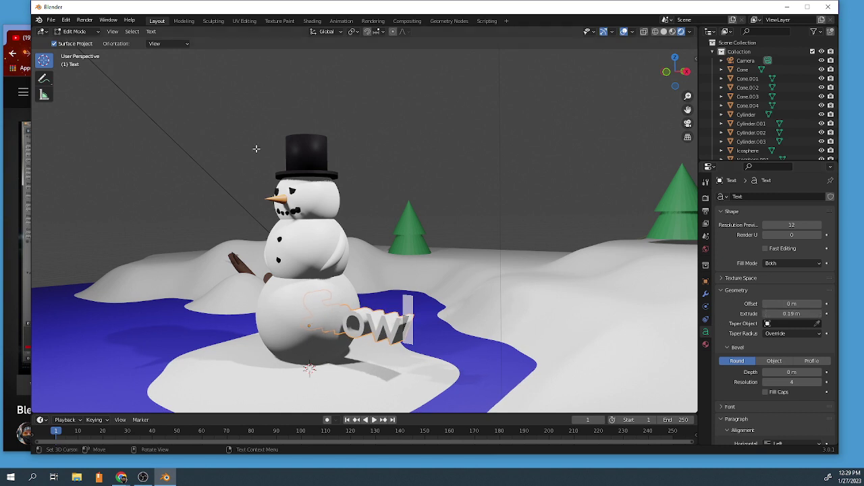
# Give the "Snow" text a new material with a light blue base color
pyautogui.click(705, 345)
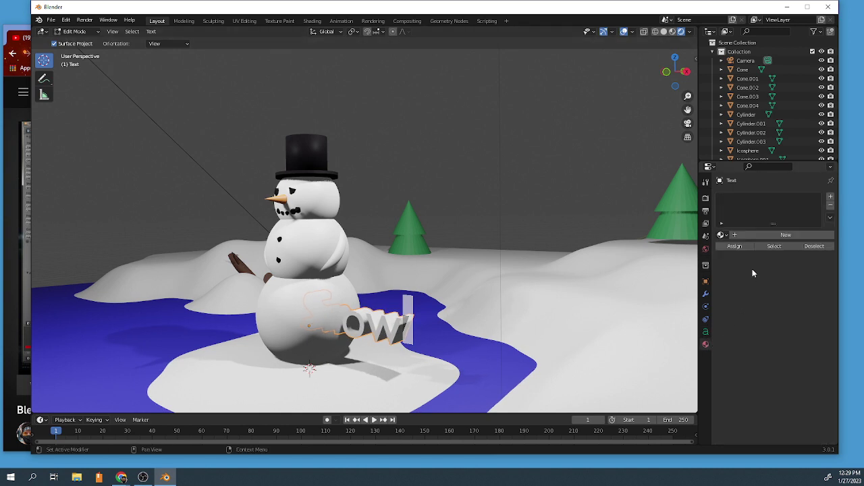
pyautogui.click(768, 236)
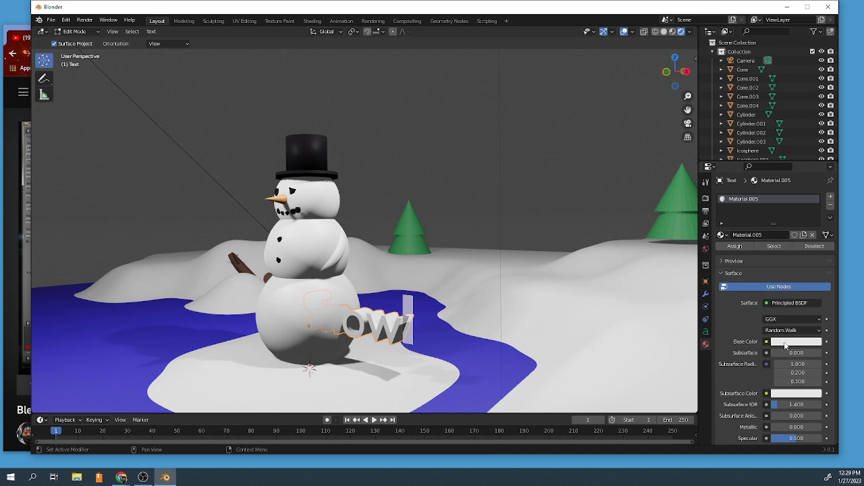
pyautogui.click(785, 343)
pyautogui.moveTo(774, 273)
pyautogui.mouseDown()
pyautogui.moveTo(760, 247)
pyautogui.moveTo(777, 252)
pyautogui.moveTo(787, 235)
pyautogui.mouseUp()
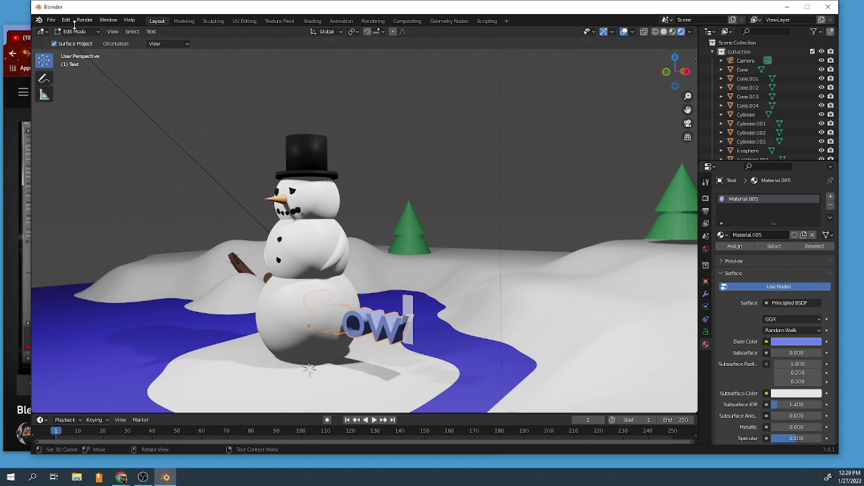
# Append an exclamation mark so the text reads "Snow!" and return to Object Mode with the Move tool active
pyautogui.click(402, 323)
pyautogui.write('!')
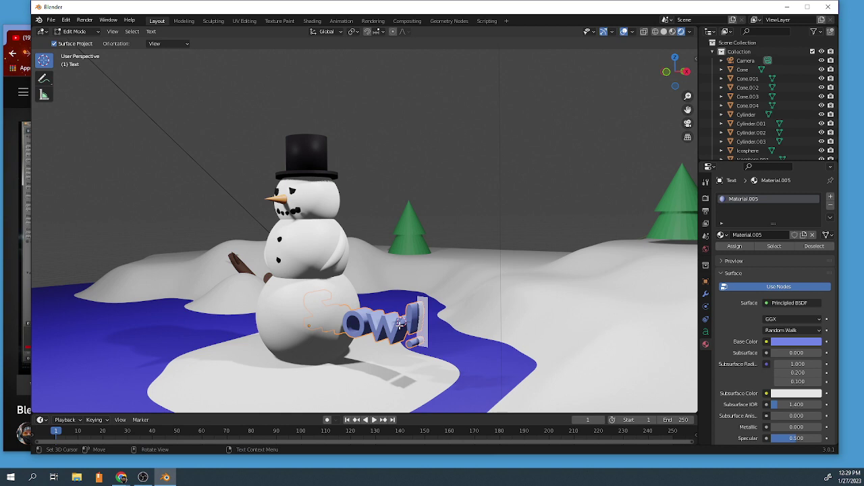
pyautogui.click(75, 31)
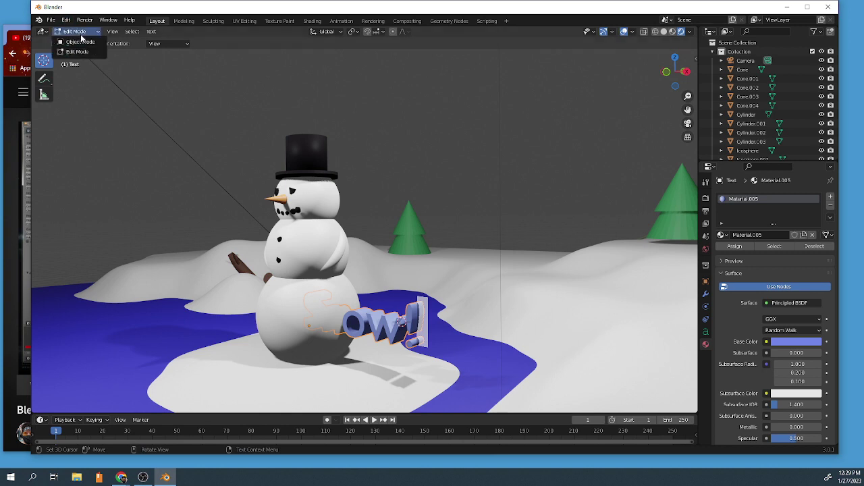
pyautogui.click(81, 42)
pyautogui.click(43, 94)
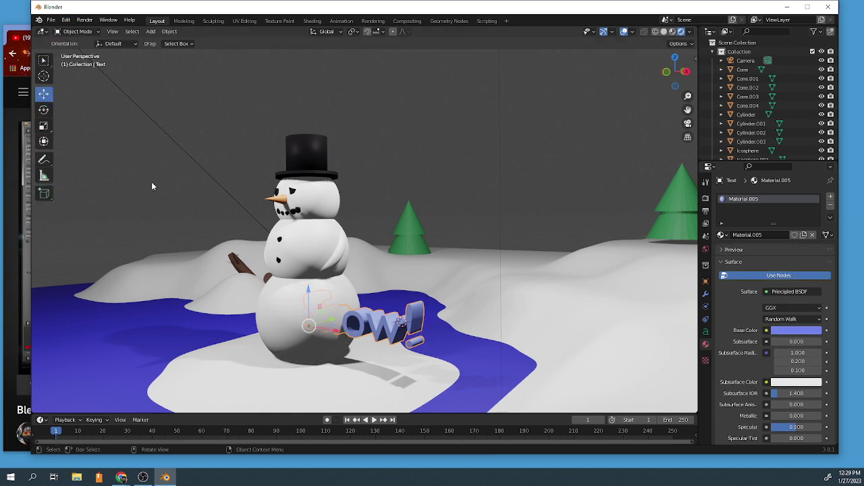
# Move the "Snow!" text about -0.6 m along Z and -0.917 m along X so it sits in front of the snowman
pyautogui.moveTo(309, 292); pyautogui.dragTo(308, 322)
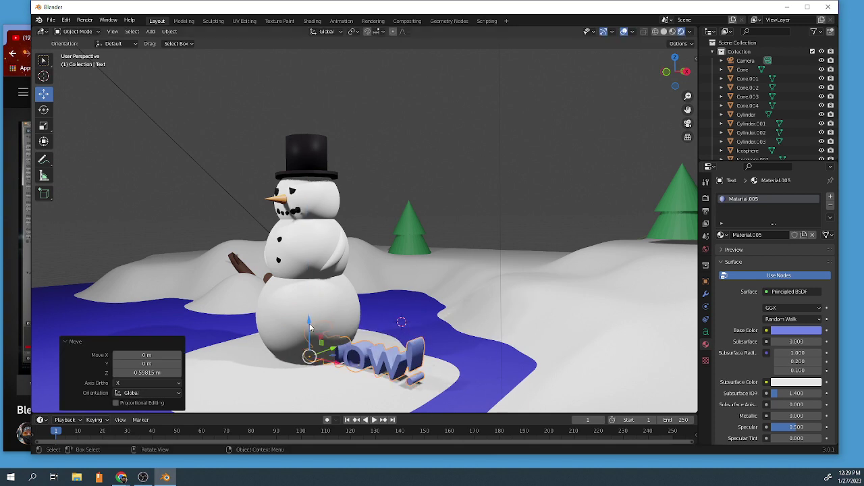
pyautogui.moveTo(333, 362); pyautogui.dragTo(257, 368)
pyautogui.scroll(-3, 257, 365)
pyautogui.moveTo(293, 333); pyautogui.dragTo(333, 337, button='middle')
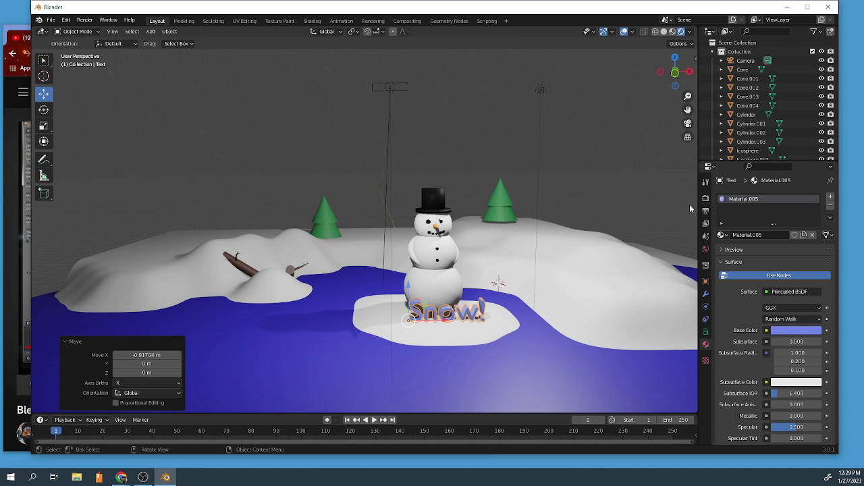
# Set the world background color to cyan with hue 0.564, saturation 0.992 and value 0.615
pyautogui.click(705, 249)
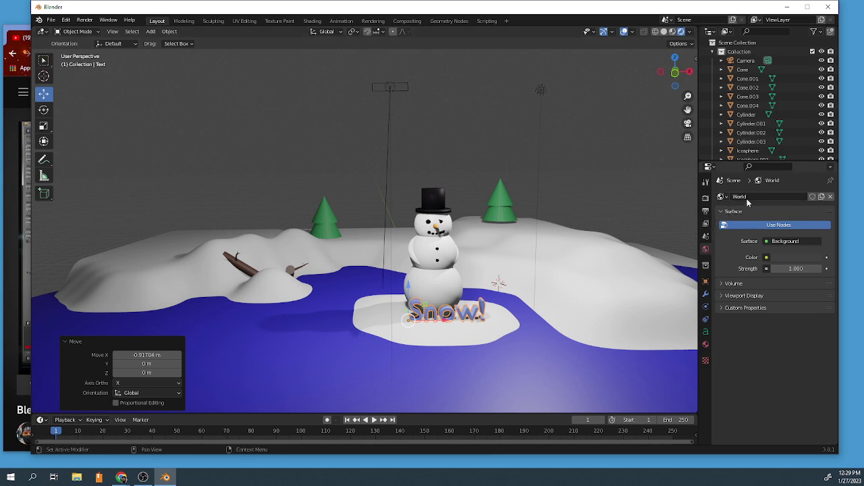
pyautogui.click(775, 242)
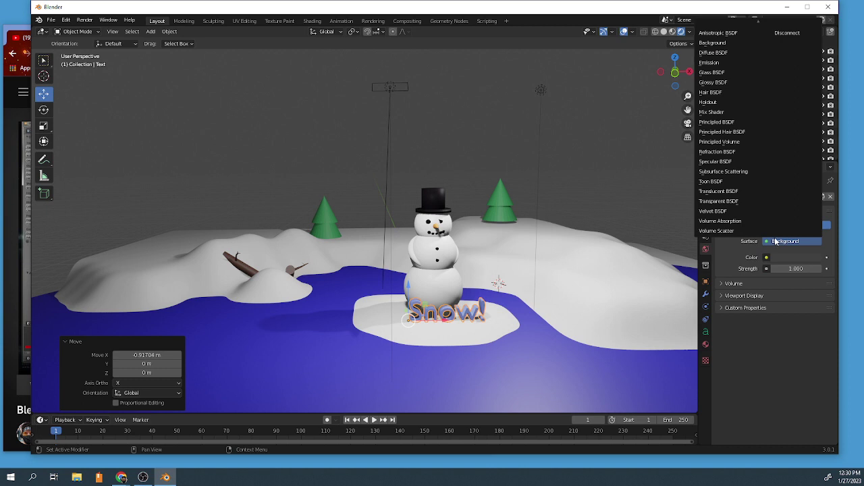
pyautogui.click(781, 261)
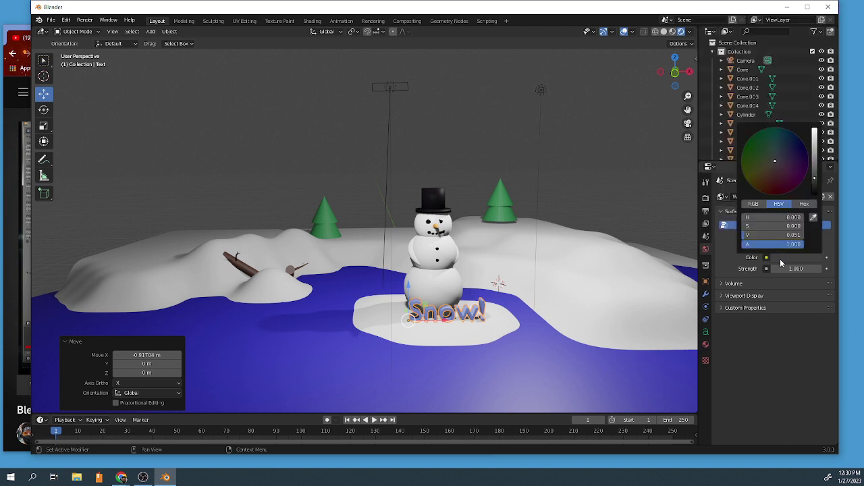
pyautogui.click(770, 176)
pyautogui.moveTo(773, 235); pyautogui.dragTo(790, 234)
pyautogui.moveTo(793, 165)
pyautogui.mouseDown()
pyautogui.moveTo(781, 130)
pyautogui.moveTo(815, 134)
pyautogui.mouseUp()
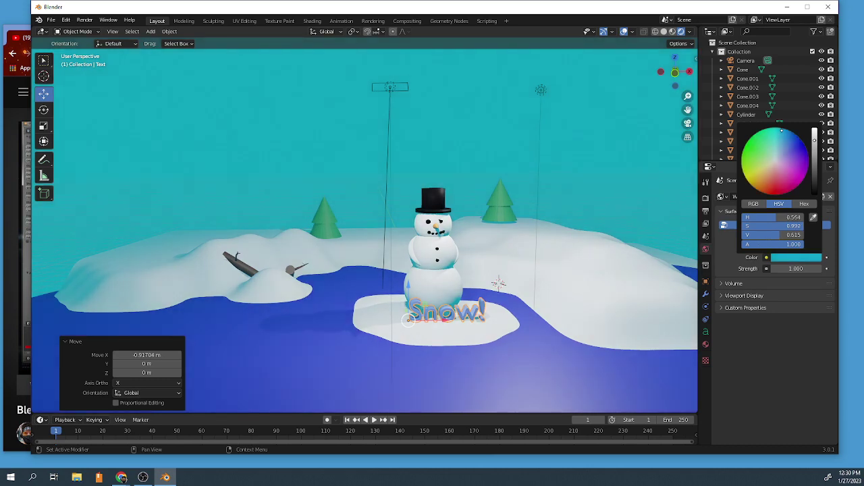
# Set the world background strength to 0.200
pyautogui.scroll(3, 536, 204)
pyautogui.moveTo(515, 211); pyautogui.dragTo(534, 197, button='middle')
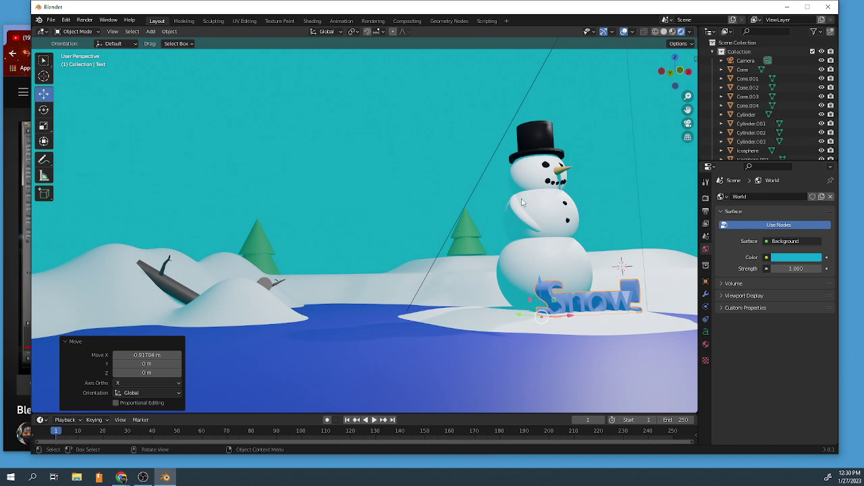
pyautogui.moveTo(796, 269); pyautogui.dragTo(769, 269)
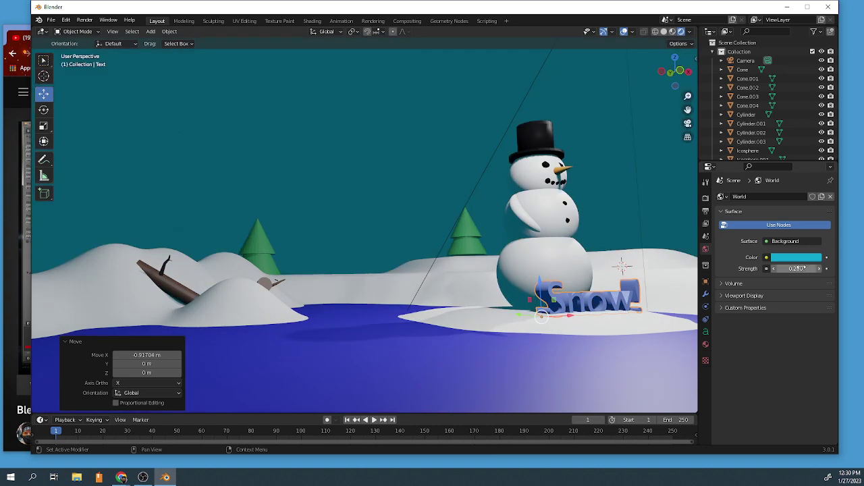
pyautogui.click(774, 245)
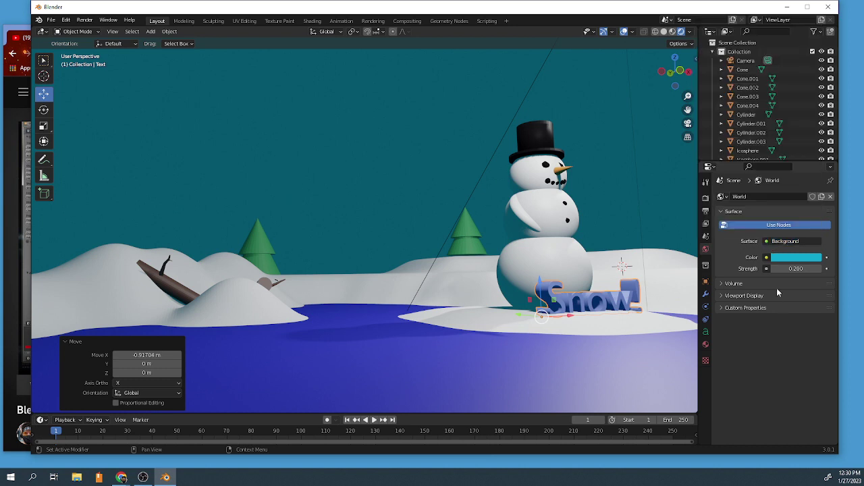
# Select the snow bank plane and change its material's subsurface color to a pale pinkish gray with saturation 0.170 and value 0.615
pyautogui.click(557, 257)
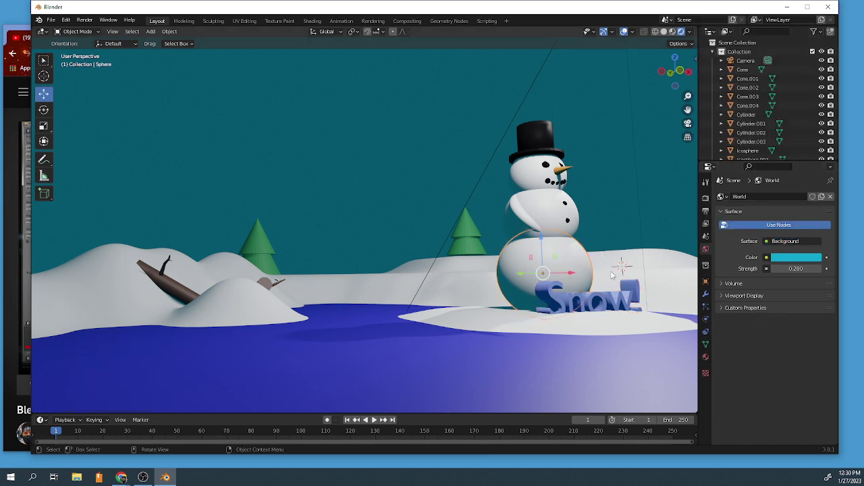
pyautogui.click(705, 356)
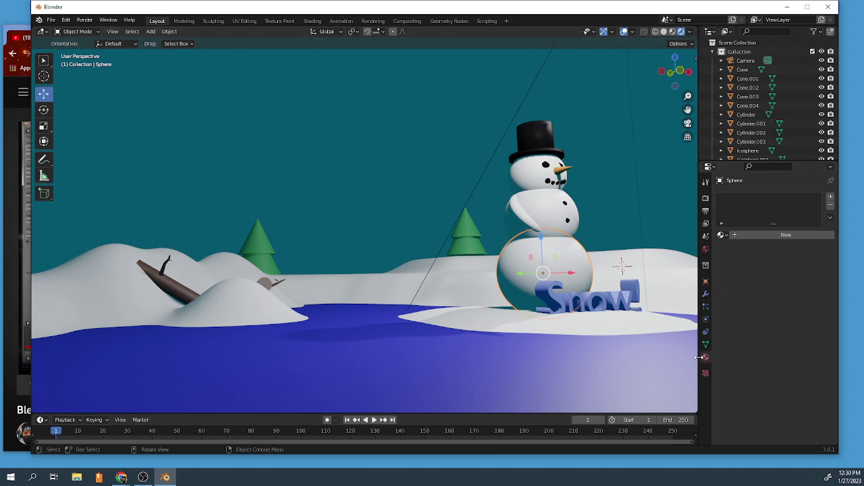
pyautogui.click(528, 273)
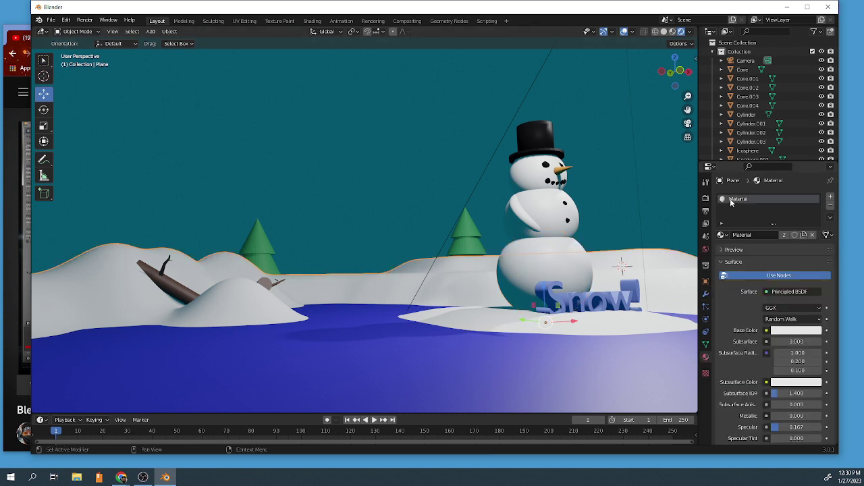
pyautogui.scroll(-1, 785, 396)
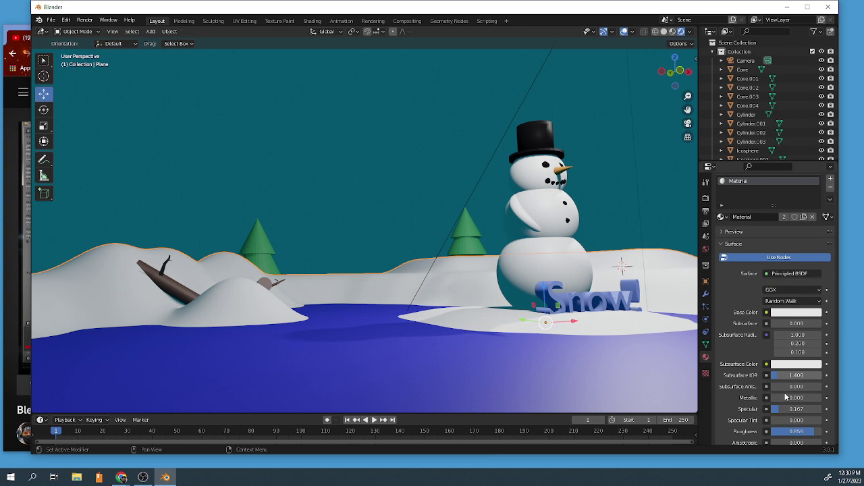
pyautogui.click(785, 364)
pyautogui.click(767, 282)
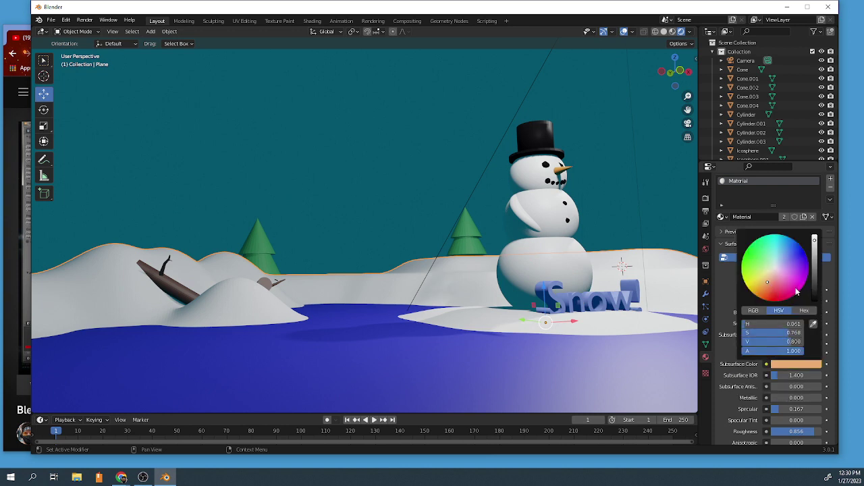
pyautogui.click(775, 270)
pyautogui.moveTo(773, 341); pyautogui.dragTo(762, 342)
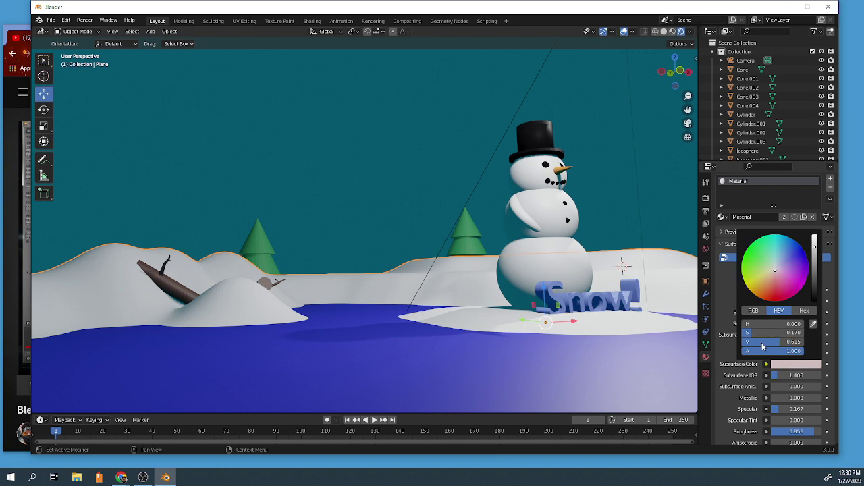
# Set the snow material's roughness to 0.751 and its subsurface IOR to 1.449
pyautogui.scroll(-3, 764, 373)
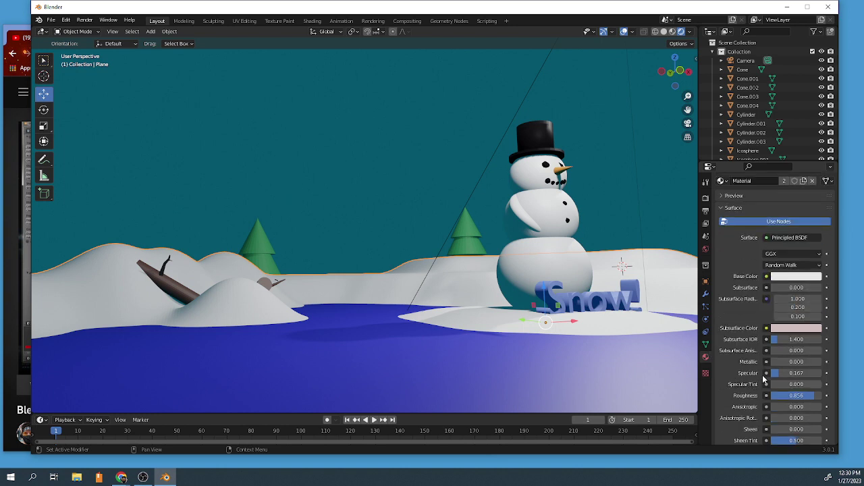
pyautogui.moveTo(791, 359); pyautogui.dragTo(785, 359)
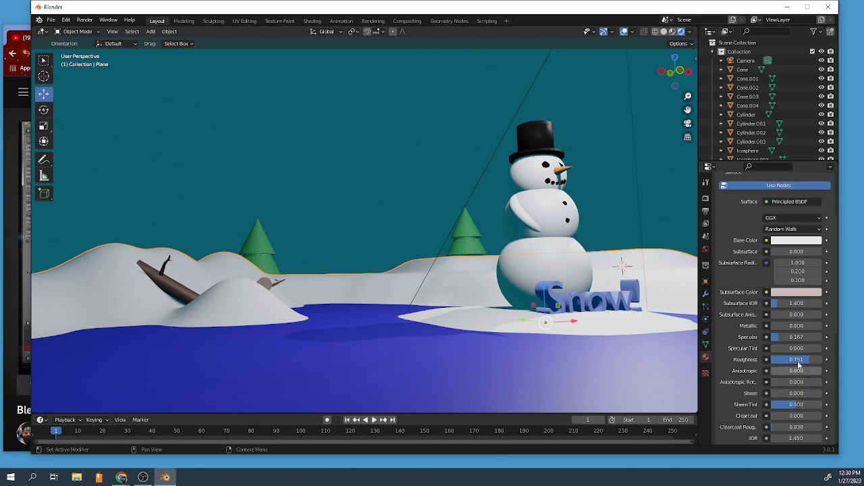
pyautogui.moveTo(784, 306); pyautogui.dragTo(780, 307)
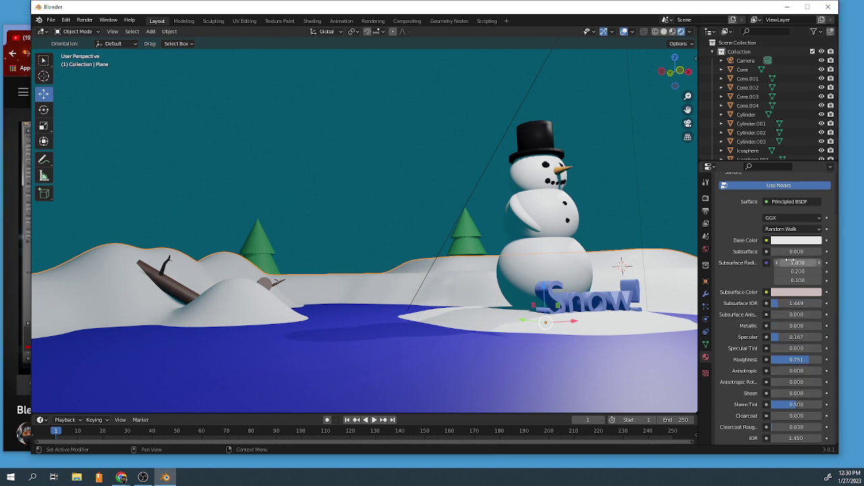
pyautogui.moveTo(795, 251); pyautogui.dragTo(762, 277)
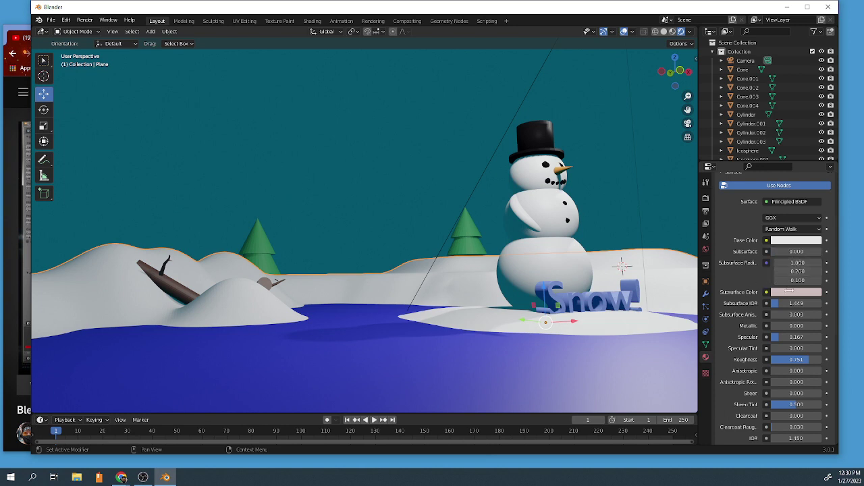
pyautogui.scroll(-4, 781, 378)
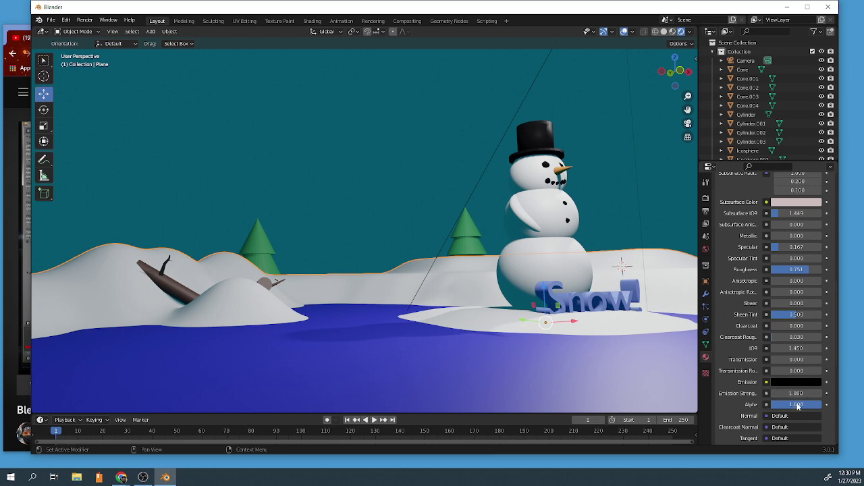
pyautogui.scroll(-2, 797, 403)
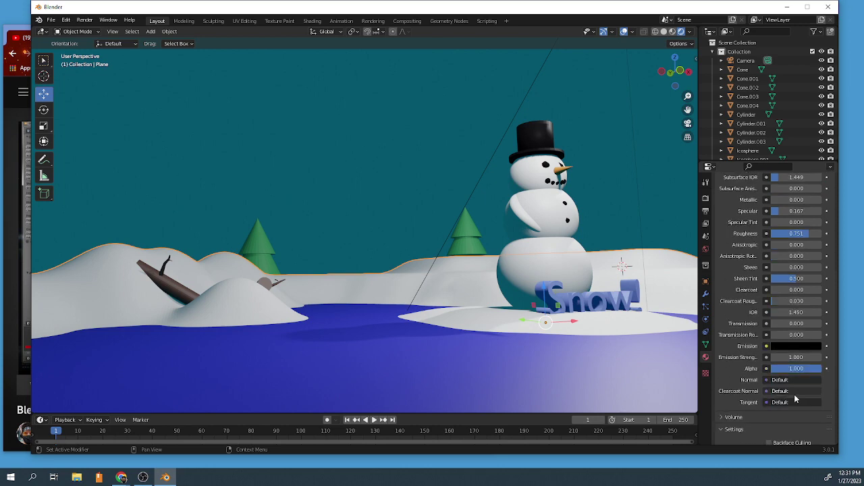
# Try a different strength for the world background and undo the change
pyautogui.moveTo(468, 345); pyautogui.dragTo(388, 355, button='middle')
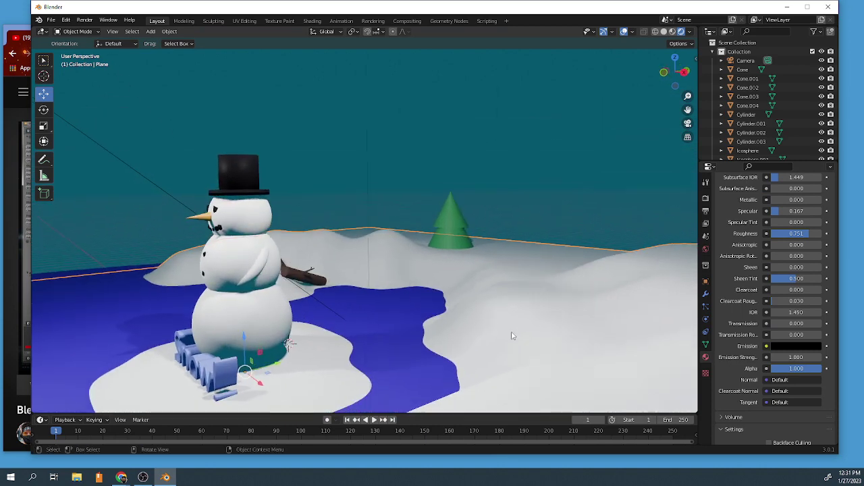
pyautogui.click(705, 249)
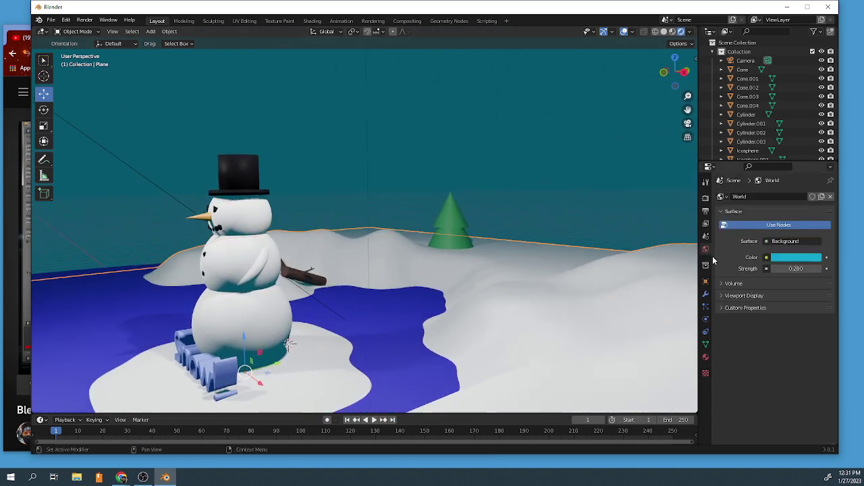
pyautogui.click(767, 257)
pyautogui.press('Escape')
pyautogui.click(780, 257)
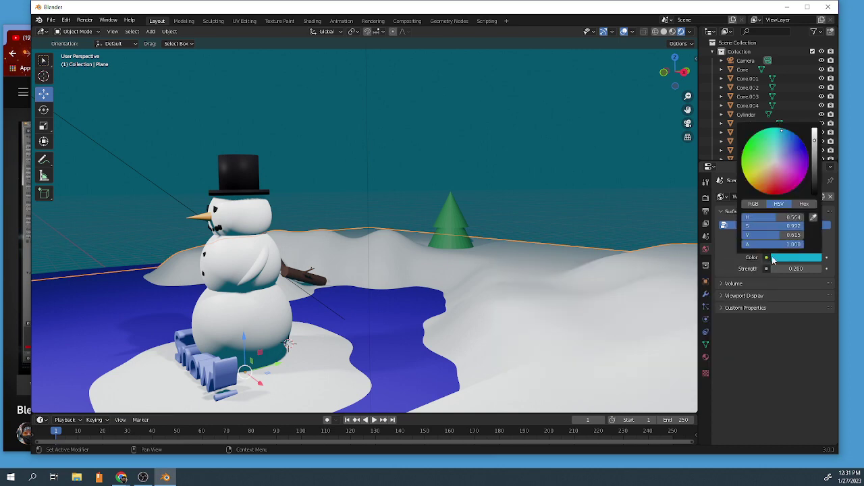
pyautogui.moveTo(788, 270); pyautogui.dragTo(815, 269)
pyautogui.hotkey('ctrl', 'z')
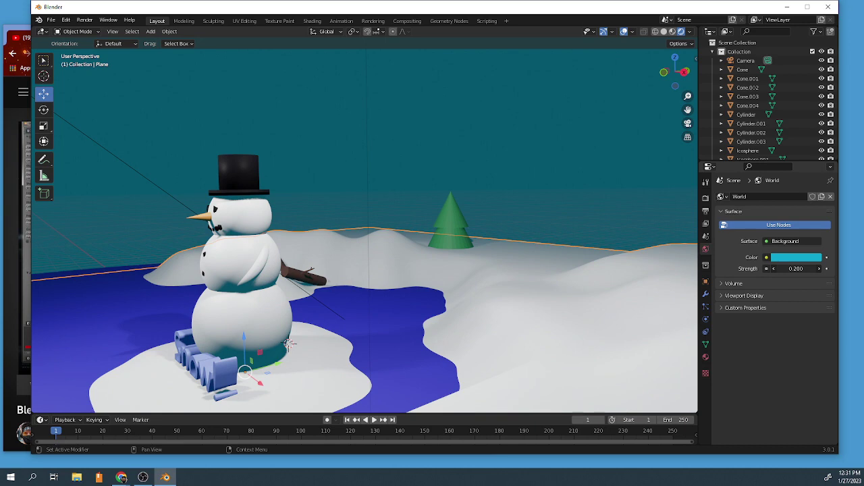
# Replace the scene's world with a new one and give its background a medium blue color
pyautogui.click(830, 197)
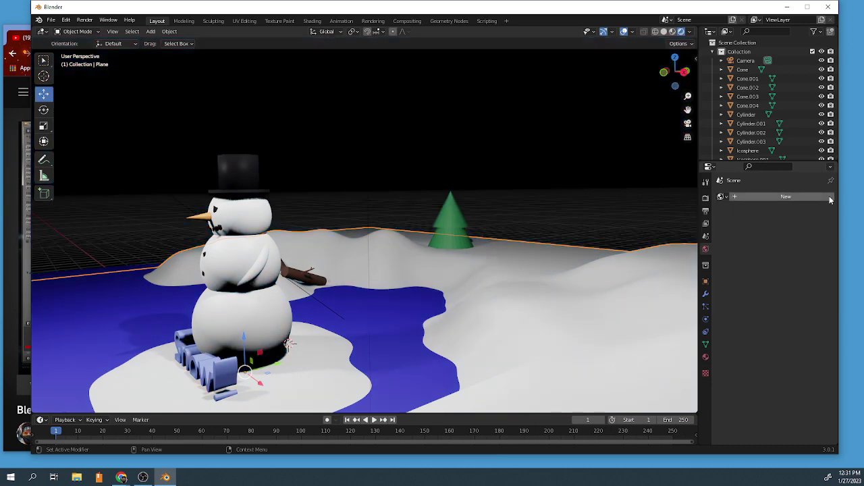
pyautogui.moveTo(476, 289); pyautogui.dragTo(568, 295, button='middle')
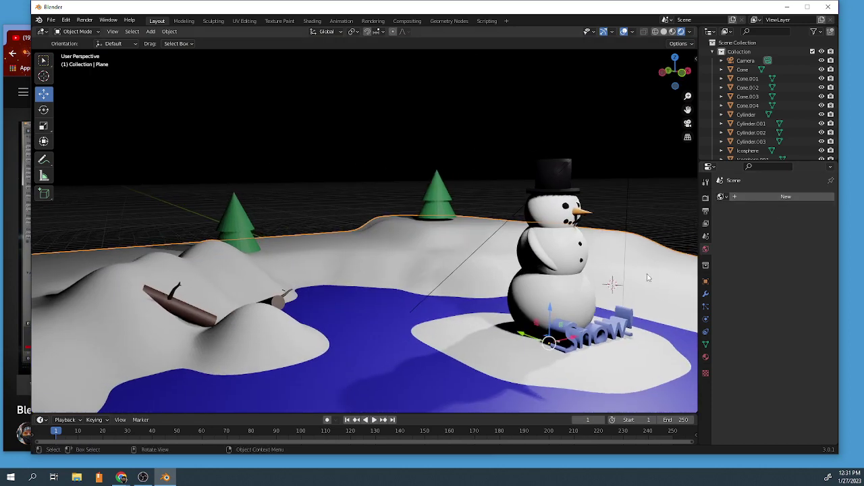
pyautogui.click(741, 196)
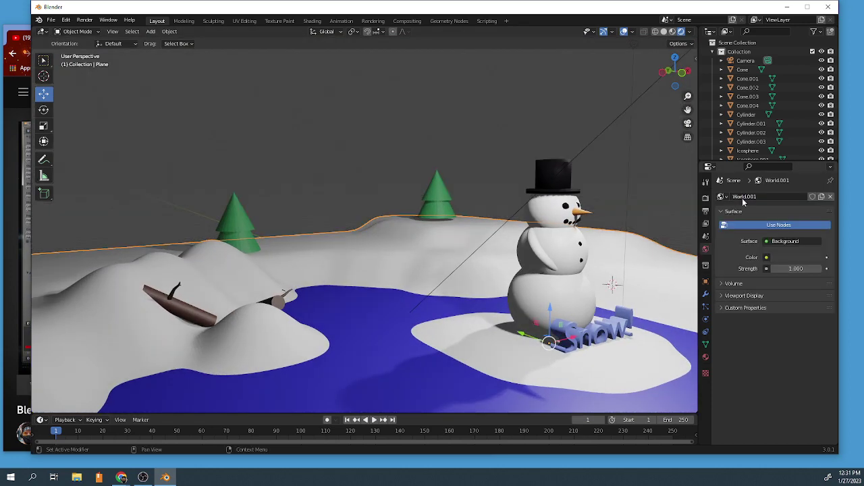
pyautogui.click(766, 258)
pyautogui.moveTo(775, 164); pyautogui.dragTo(815, 153)
pyautogui.click(788, 164)
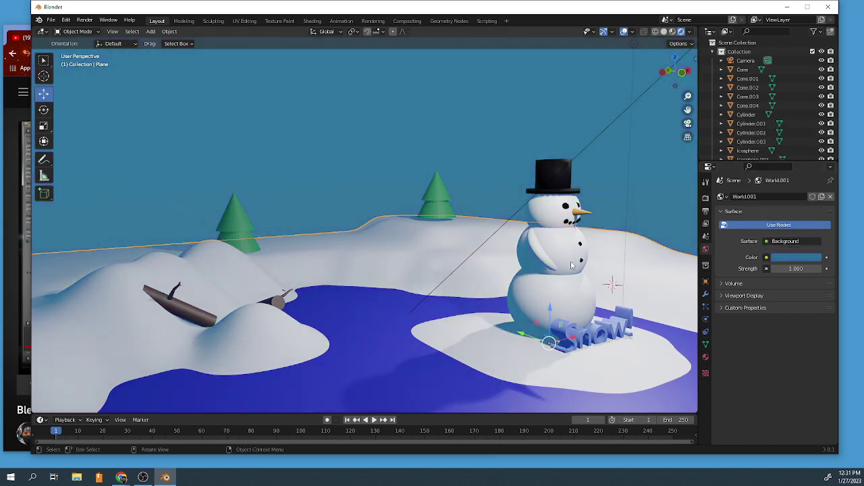
# Select the point light above the snowman and move it about -1.48 m along X and 2.159 m along Y
pyautogui.scroll(-2, 561, 312)
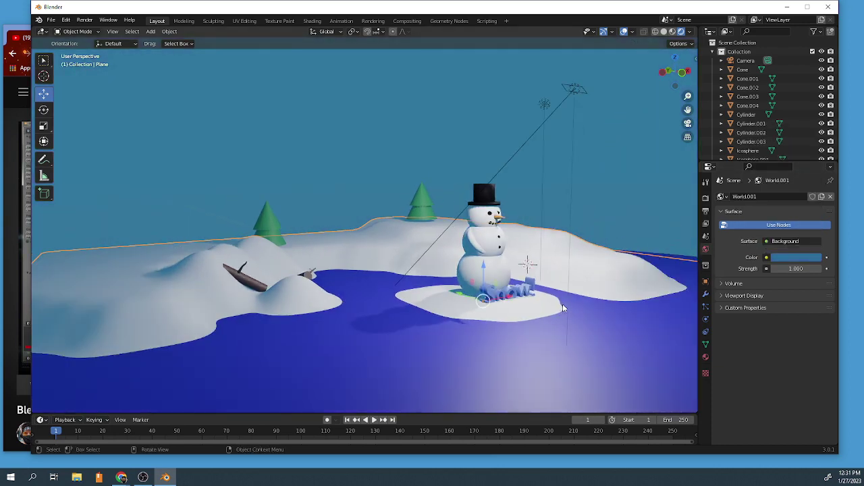
pyautogui.scroll(-2, 564, 307)
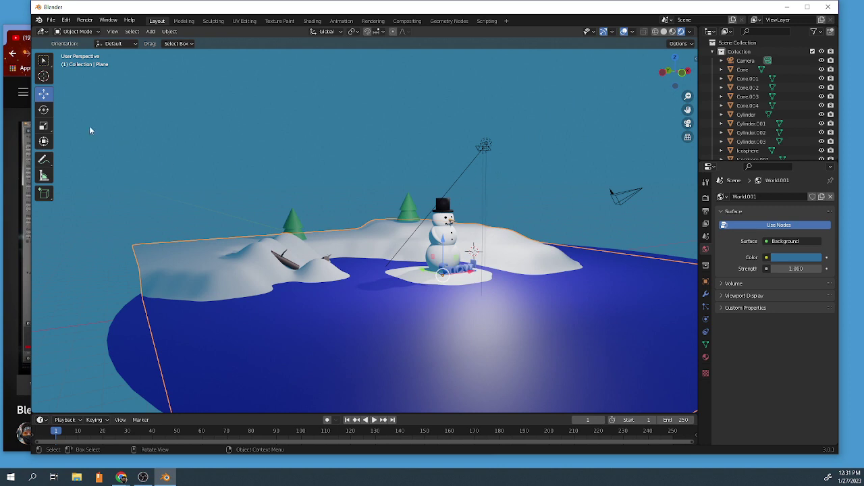
pyautogui.click(485, 146)
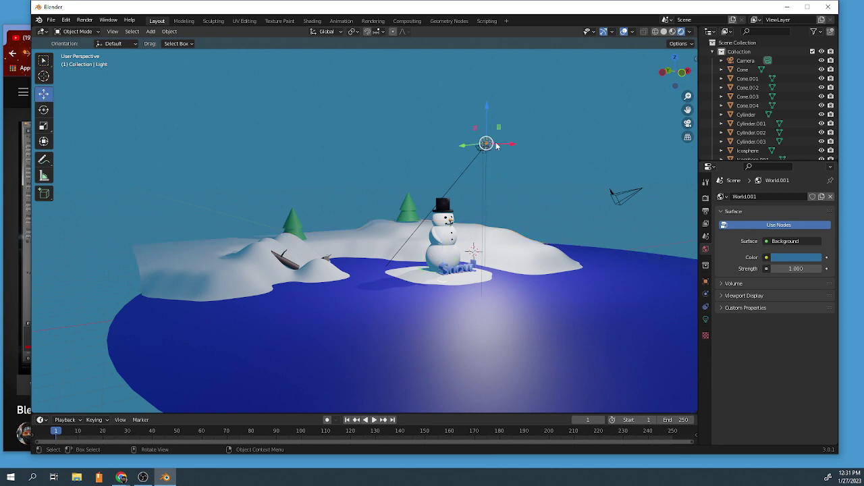
pyautogui.moveTo(462, 149)
pyautogui.mouseDown()
pyautogui.moveTo(388, 148)
pyautogui.moveTo(452, 156)
pyautogui.mouseUp()
pyautogui.scroll(3, 451, 262)
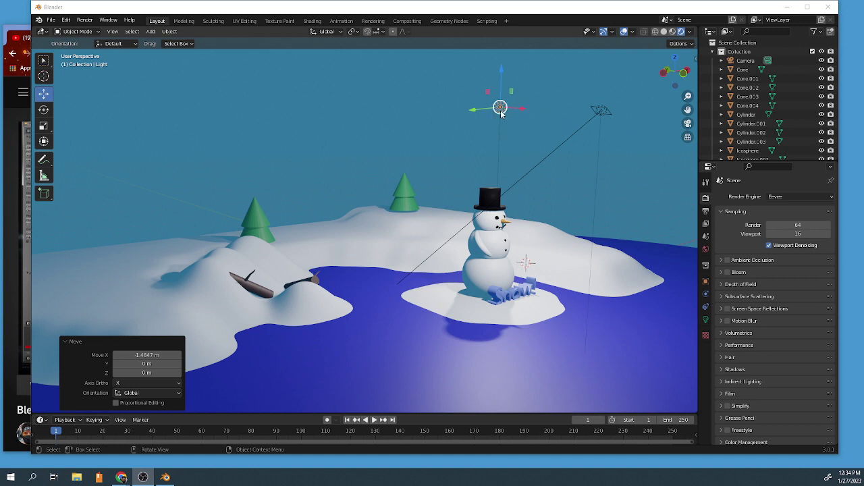
pyautogui.moveTo(472, 111); pyautogui.dragTo(430, 118)
# Duplicate the point light and place the copy low over the back snow bank between the two trees
pyautogui.hotkey('shift', 'd')
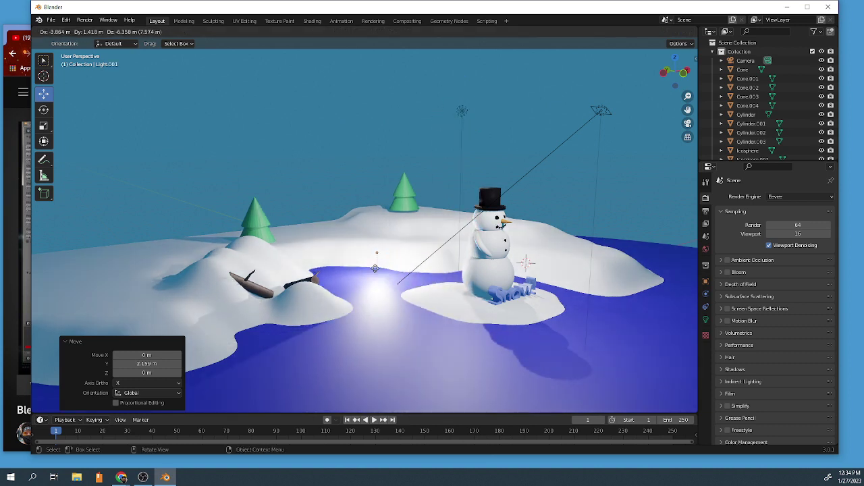
pyautogui.click(331, 236)
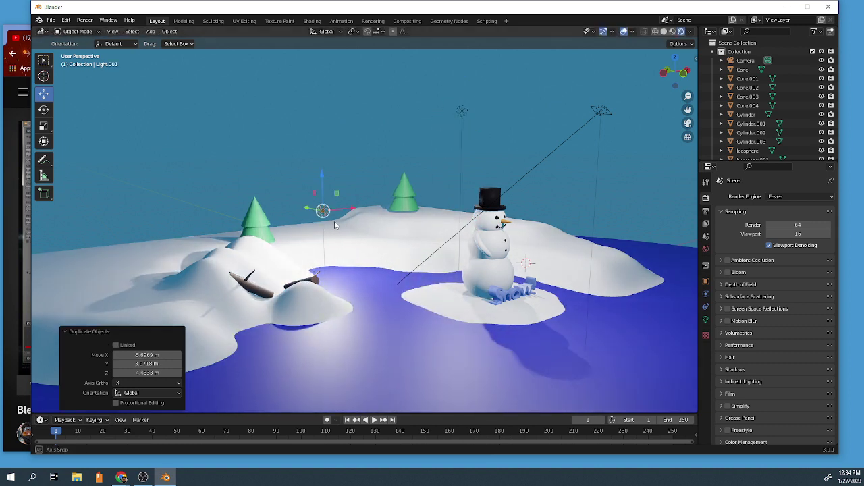
# Move the duplicated point light forward along the Y axis and about -0.656 m along X
pyautogui.moveTo(335, 232); pyautogui.dragTo(366, 237, button='middle')
pyautogui.press('g')
pyautogui.press('y')
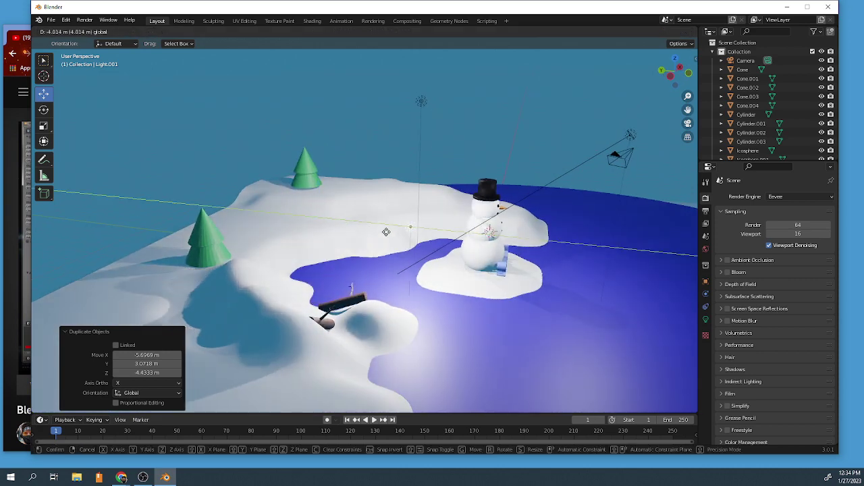
pyautogui.click(432, 240)
pyautogui.moveTo(444, 234); pyautogui.dragTo(372, 205, button='middle')
pyautogui.moveTo(370, 232); pyautogui.dragTo(350, 231)
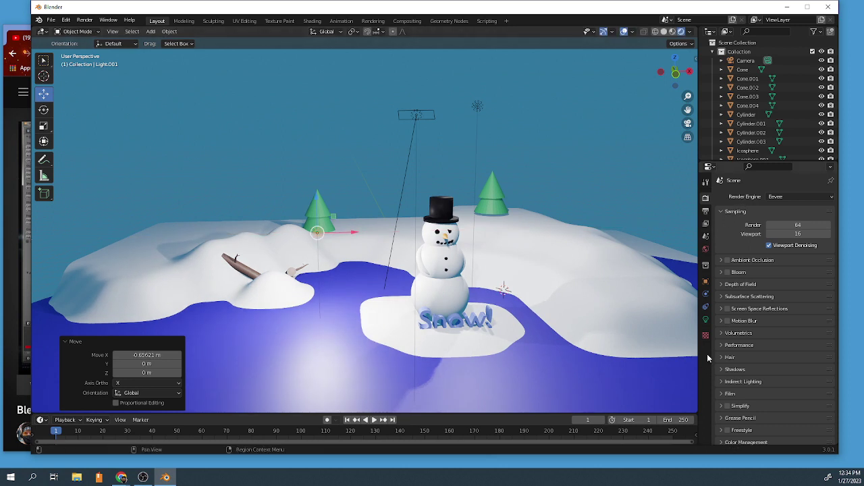
# Lower the duplicated light's power to 2912 W and change its type to Area
pyautogui.click(706, 319)
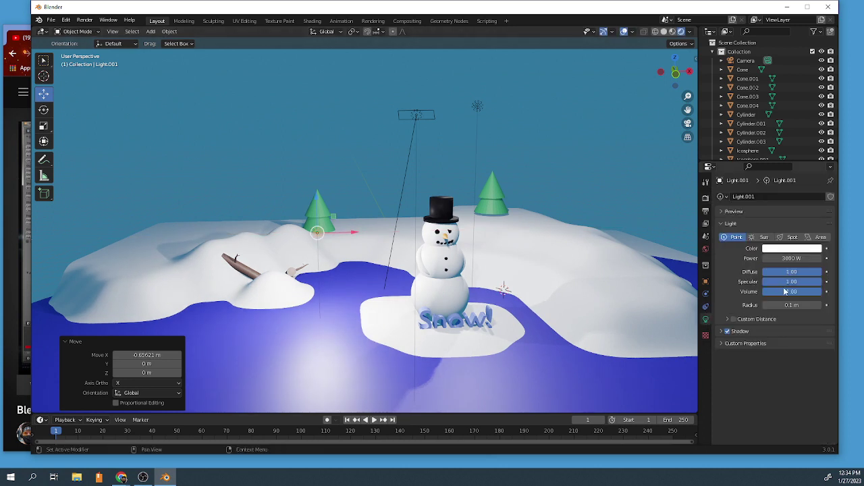
pyautogui.moveTo(792, 258); pyautogui.dragTo(769, 259)
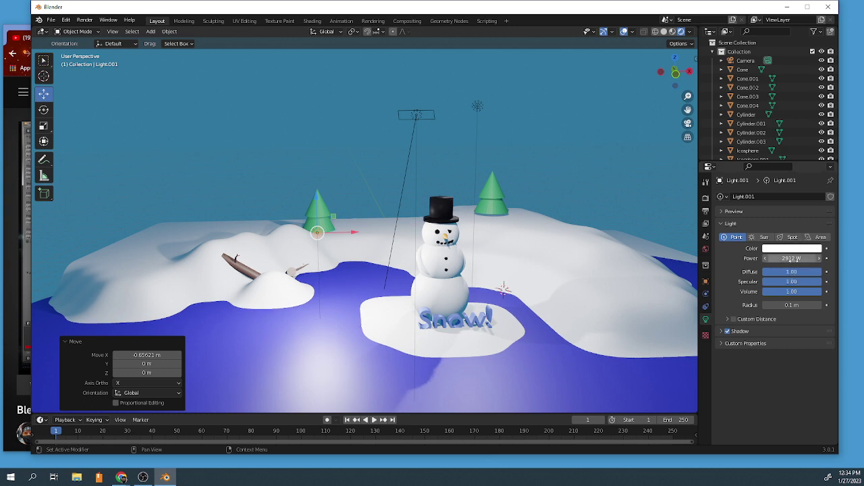
pyautogui.click(820, 238)
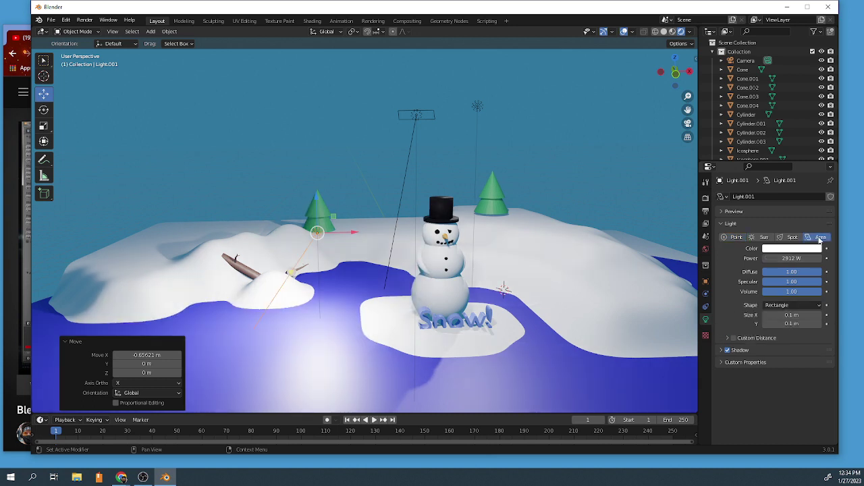
pyautogui.moveTo(542, 271); pyautogui.dragTo(570, 268, button='middle')
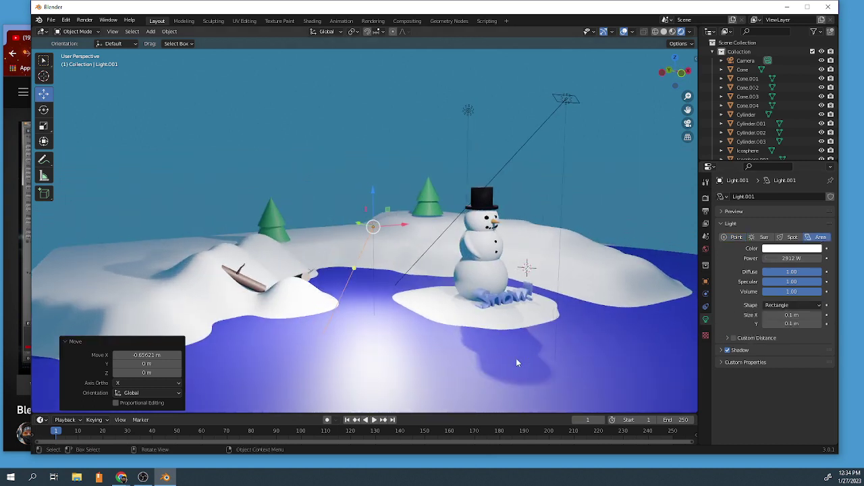
# Select the blue water plane and set its material's specular to 0 and roughness to 0.807
pyautogui.click(516, 363)
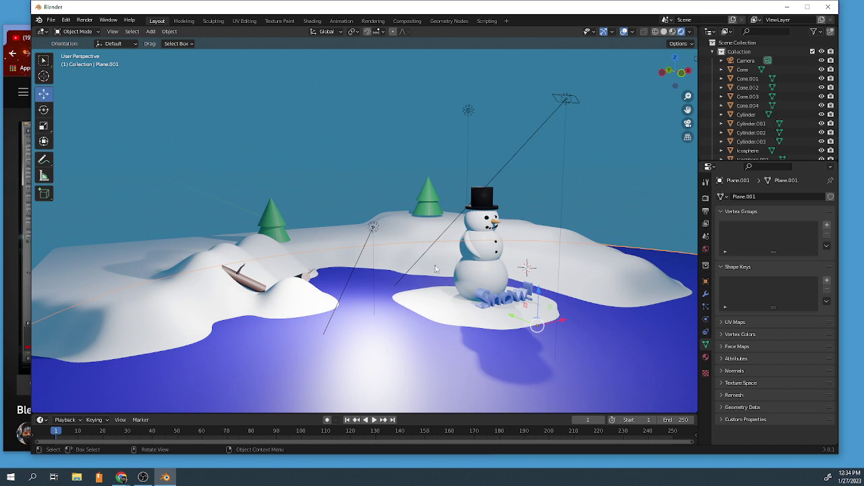
pyautogui.click(706, 357)
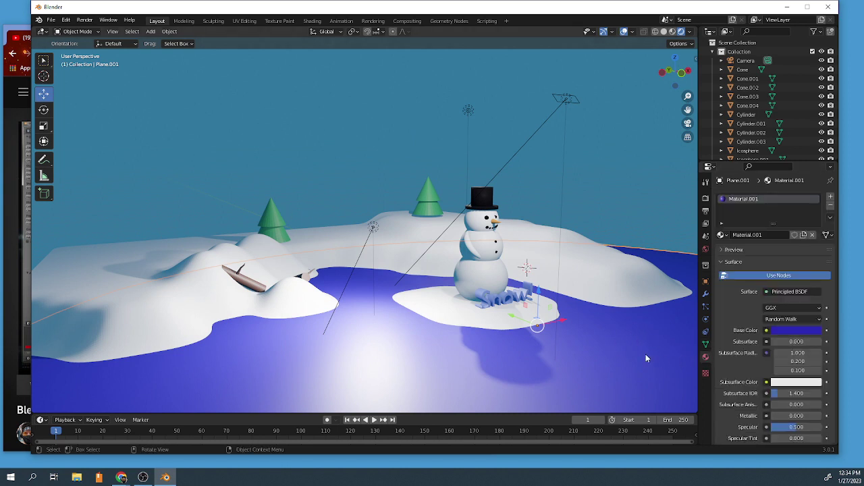
pyautogui.moveTo(794, 427); pyautogui.dragTo(769, 428)
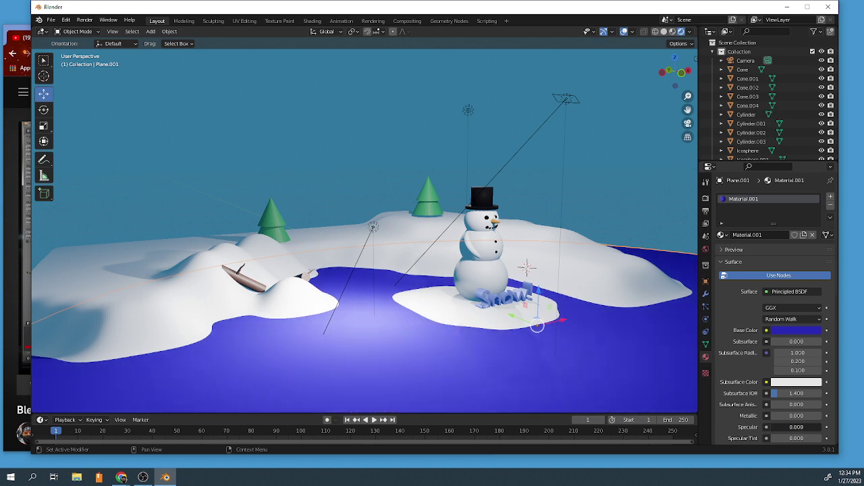
pyautogui.scroll(-2, 791, 412)
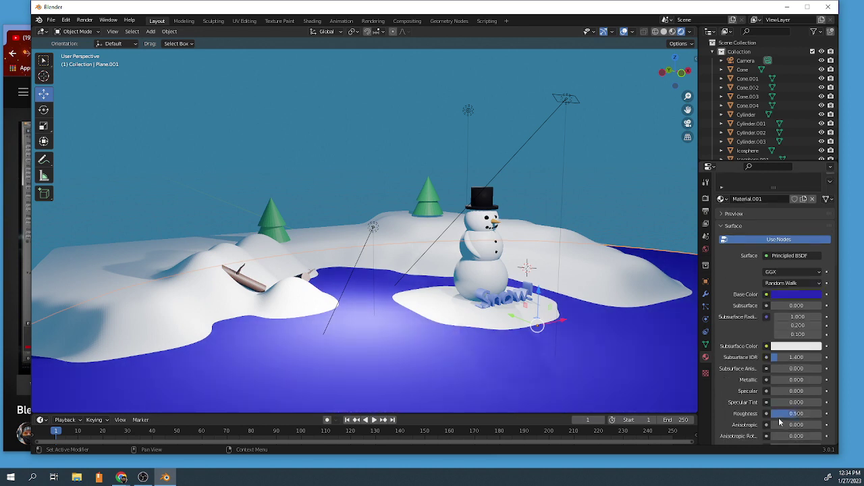
pyautogui.moveTo(793, 415)
pyautogui.mouseDown()
pyautogui.moveTo(820, 415)
pyautogui.moveTo(772, 414)
pyautogui.moveTo(821, 415)
pyautogui.moveTo(812, 415)
pyautogui.mouseUp()
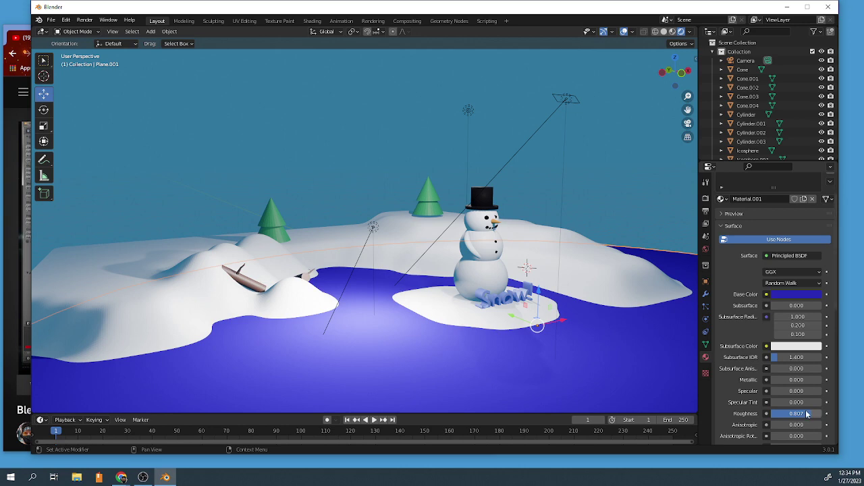
pyautogui.scroll(-1, 779, 389)
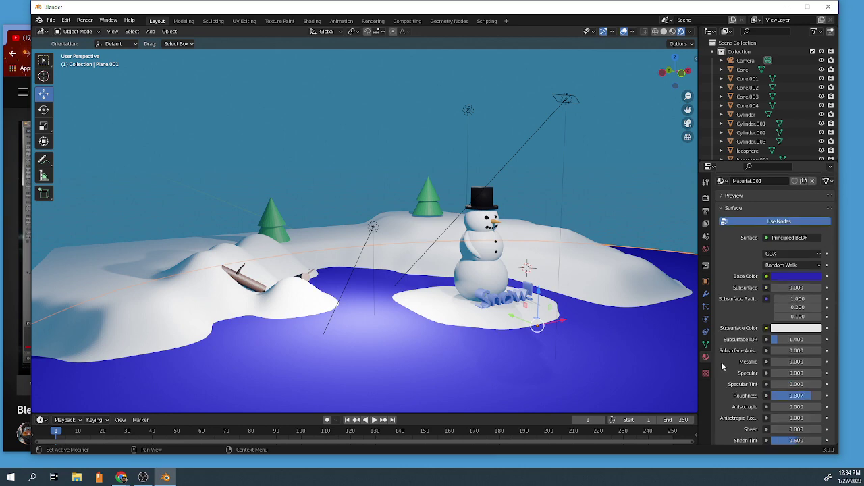
pyautogui.moveTo(540, 281); pyautogui.dragTo(497, 283, button='middle')
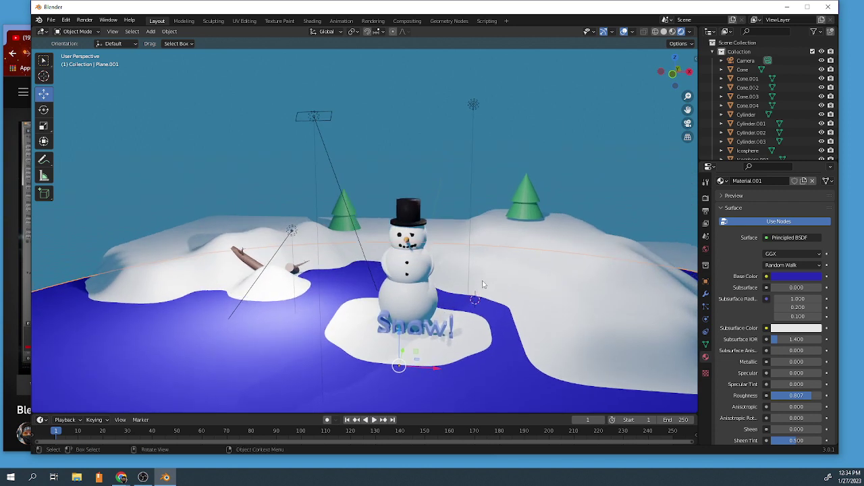
# Start saving the scene and browse to the personal 2022 folder on the Video_Storage (D:) drive
pyautogui.click(49, 21)
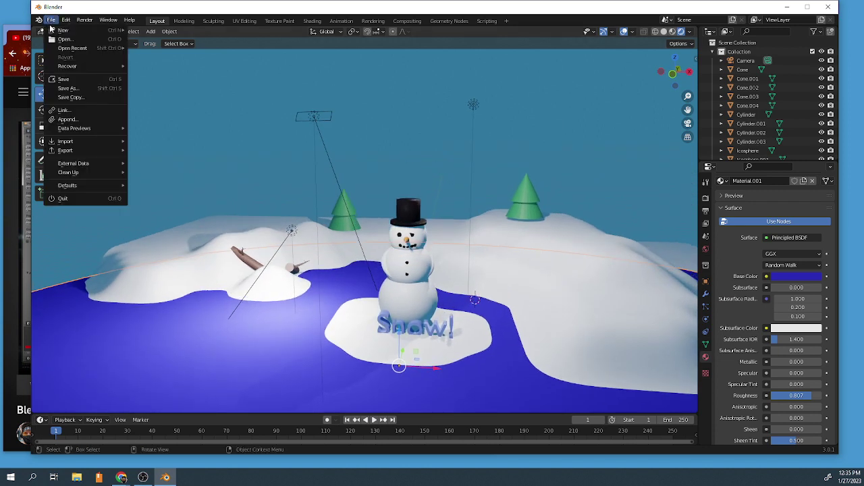
pyautogui.click(64, 77)
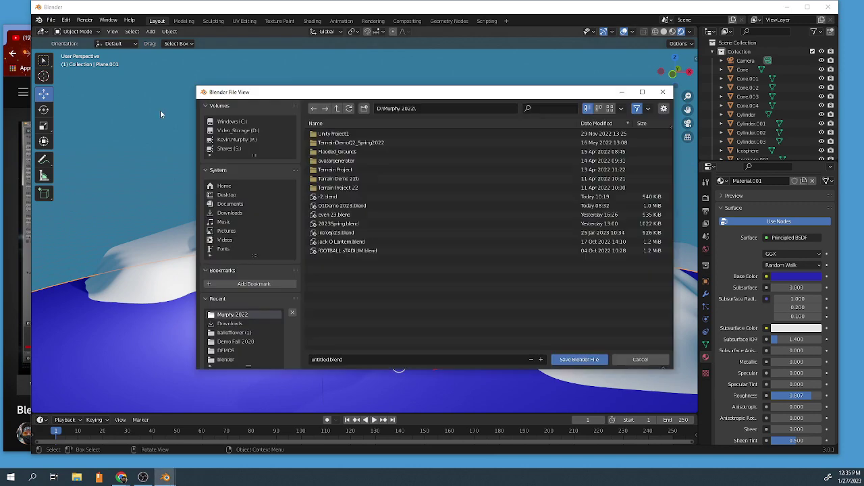
pyautogui.click(238, 130)
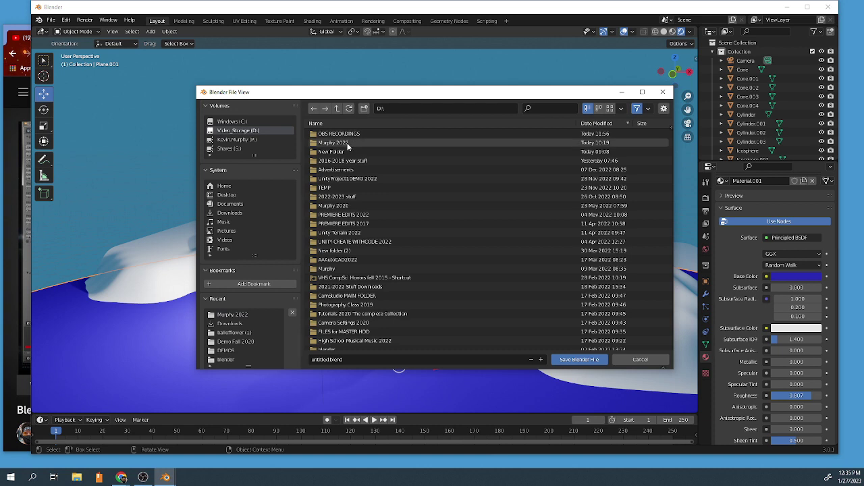
pyautogui.doubleClick(348, 142)
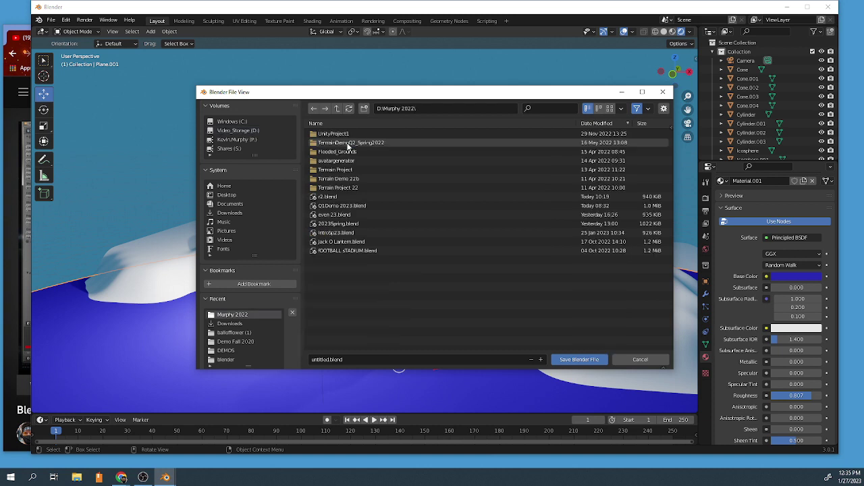
# Name the file Snowman.blend and save it in the chosen folder
pyautogui.click(323, 359)
pyautogui.moveTo(329, 360); pyautogui.dragTo(311, 359)
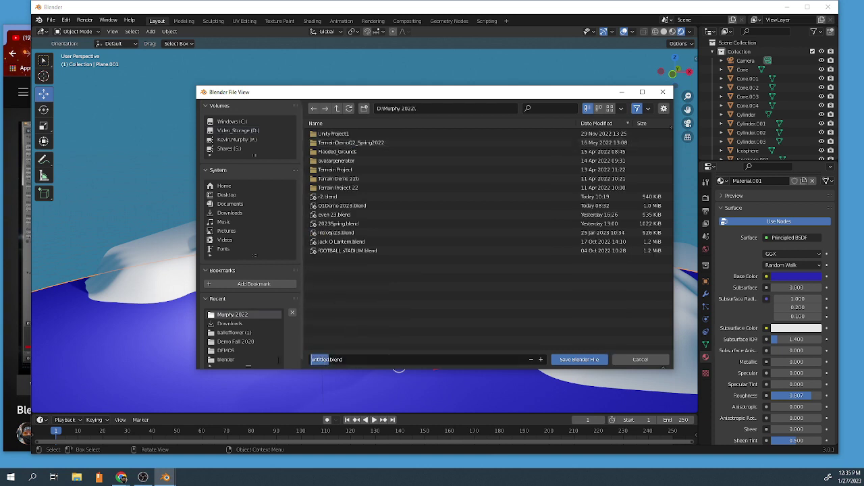
pyautogui.write('Snowman.blend')
pyautogui.press('BackSpace')
pyautogui.press('BackSpace')
pyautogui.press('BackSpace')
pyautogui.press('BackSpace')
pyautogui.press('BackSpace')
pyautogui.press('BackSpace')
pyautogui.press('BackSpace')
pyautogui.write('.')
pyautogui.press('End')
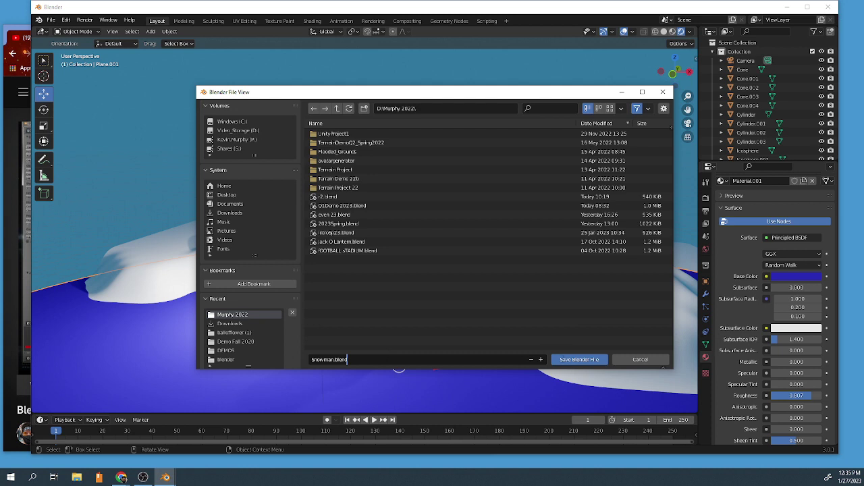
pyautogui.click(562, 358)
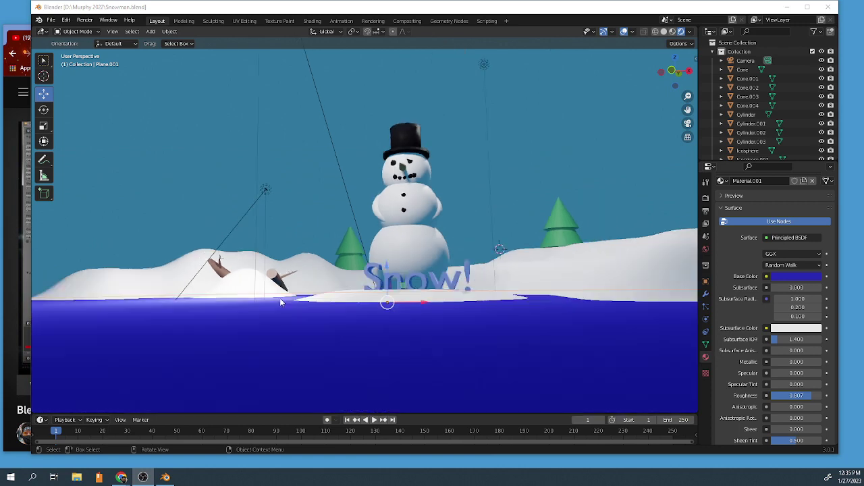
# Look through the scene camera and lock the camera to the view
pyautogui.moveTo(281, 303); pyautogui.dragTo(302, 291, button='middle')
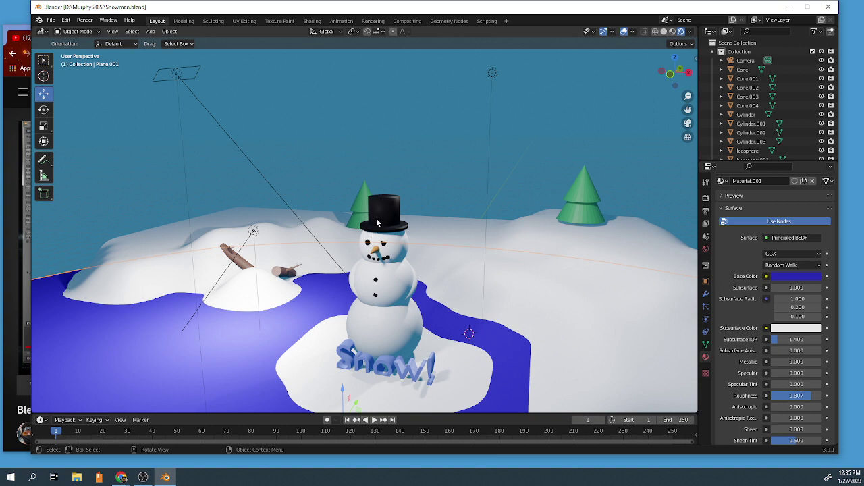
pyautogui.press('KP_0')
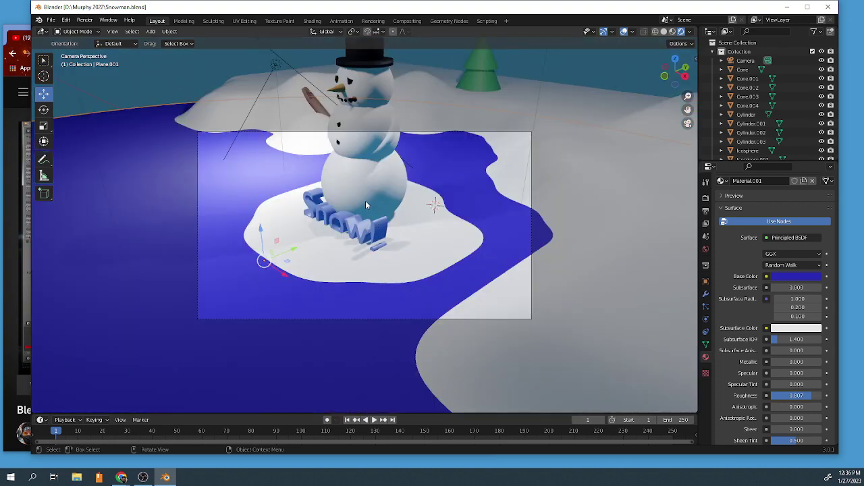
pyautogui.scroll(2, 283, 172)
pyautogui.scroll(-3, 283, 174)
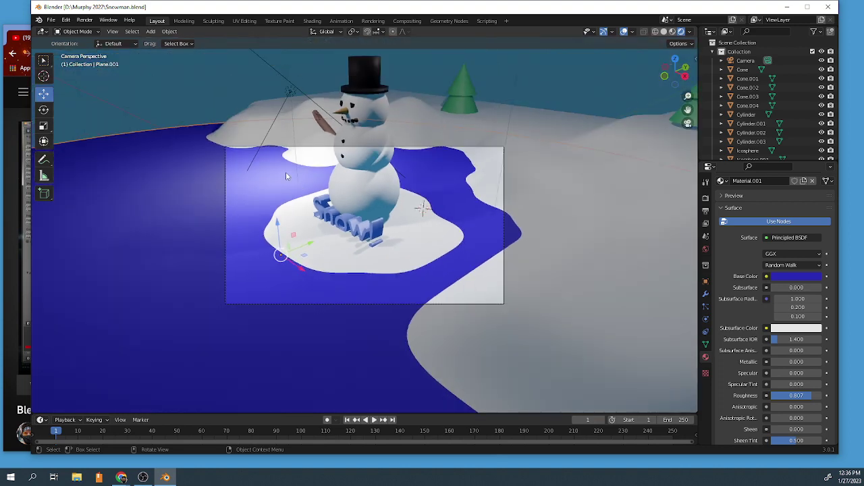
pyautogui.scroll(1, 297, 170)
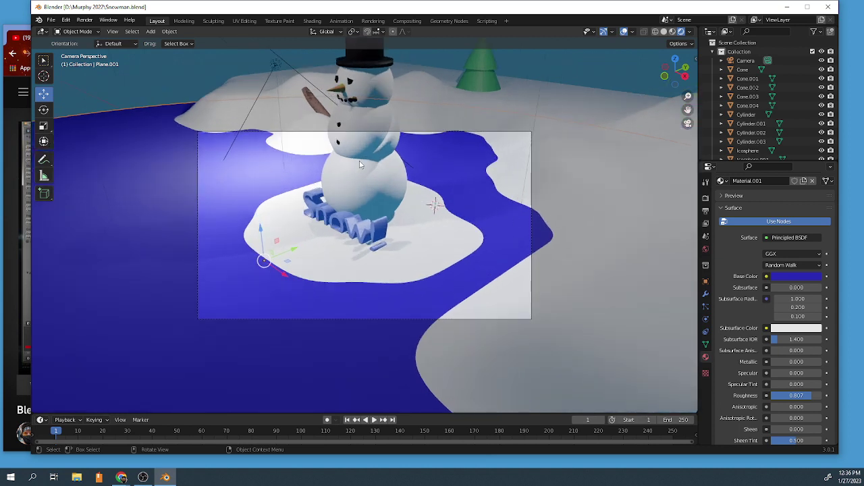
pyautogui.click(695, 62)
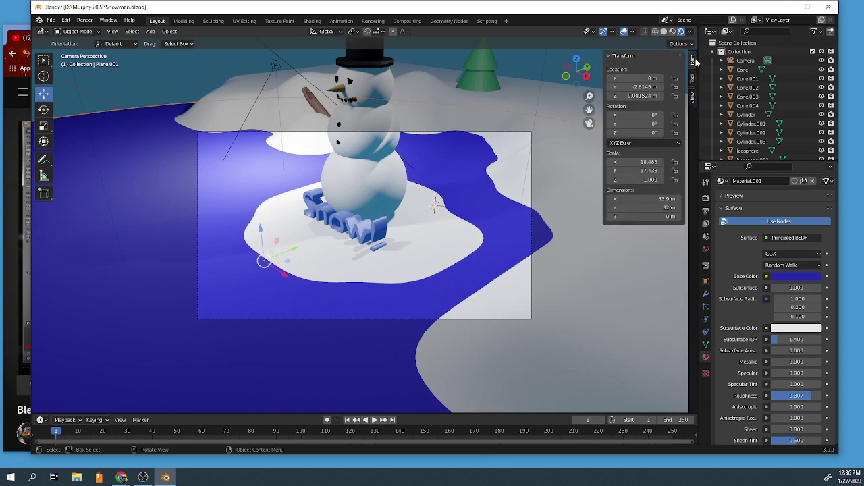
pyautogui.press('n')
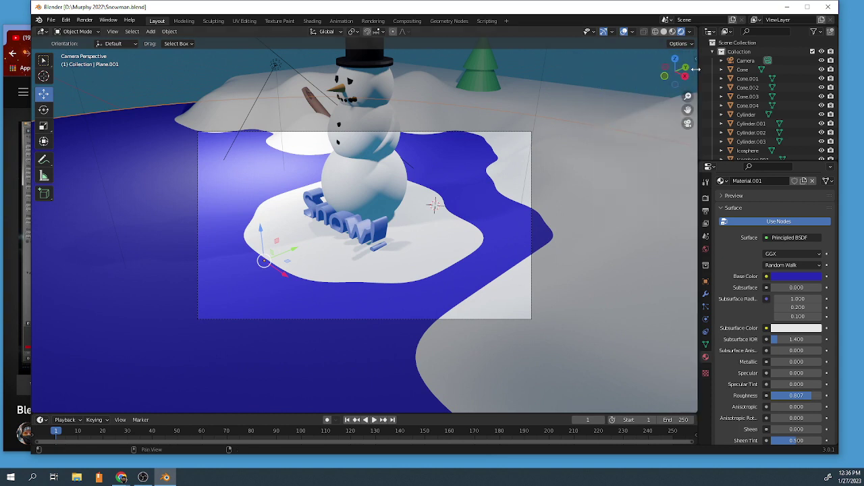
pyautogui.click(694, 62)
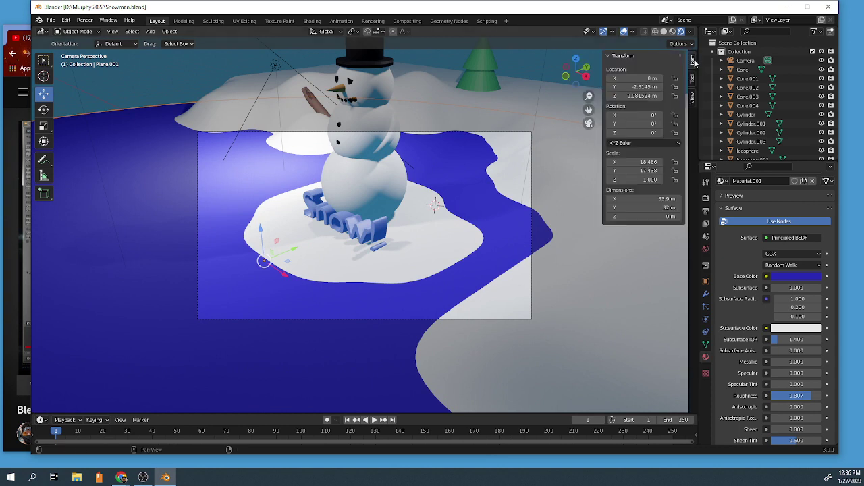
pyautogui.click(693, 98)
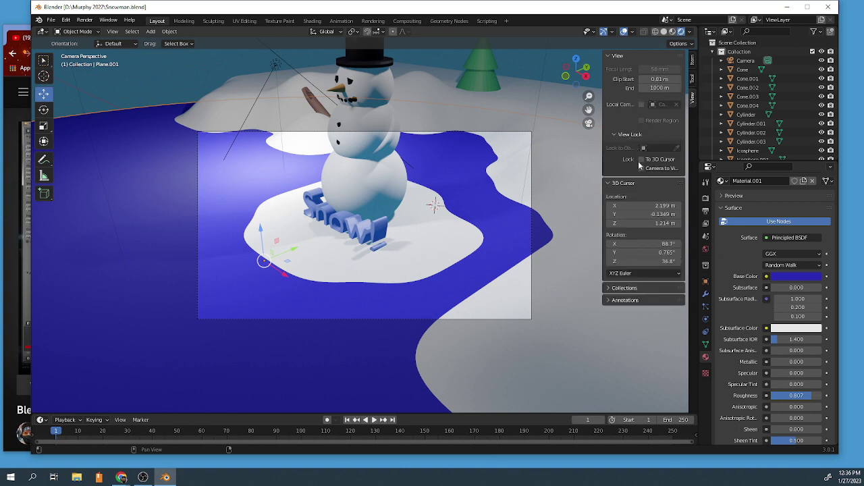
pyautogui.click(642, 169)
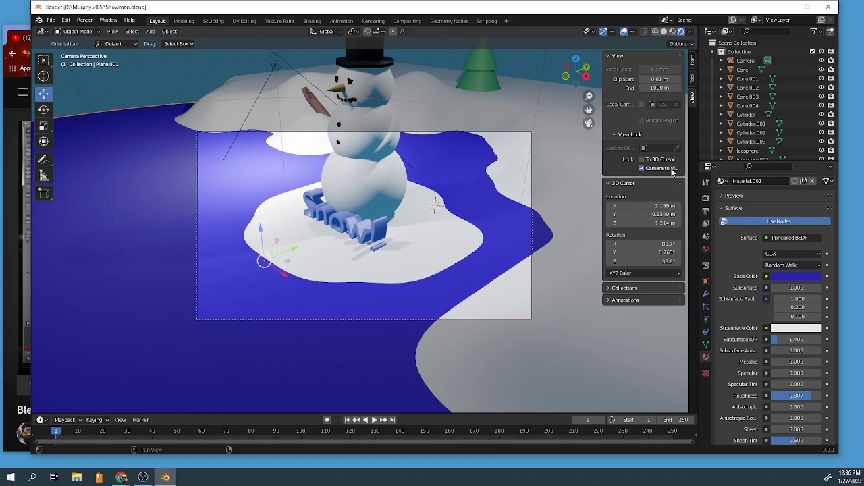
# Reframe the camera to a low front view showing the whole snowman, both trees, the logs and the "Snow!" text
pyautogui.moveTo(523, 187); pyautogui.dragTo(540, 147, button='middle')
pyautogui.moveTo(602, 120); pyautogui.dragTo(699, 117)
pyautogui.moveTo(443, 164); pyautogui.dragTo(438, 218, button='middle')
pyautogui.scroll(-4, 414, 233)
pyautogui.scroll(3, 438, 218)
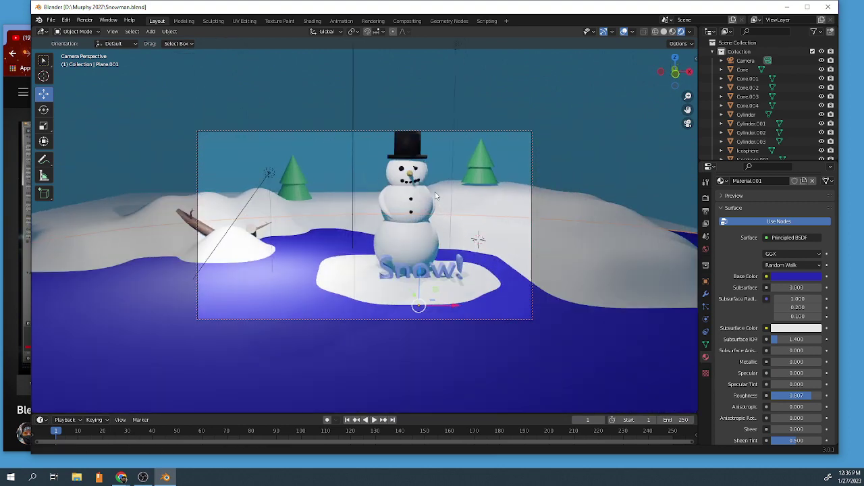
pyautogui.scroll(2, 427, 204)
pyautogui.moveTo(427, 204); pyautogui.dragTo(400, 207, button='middle')
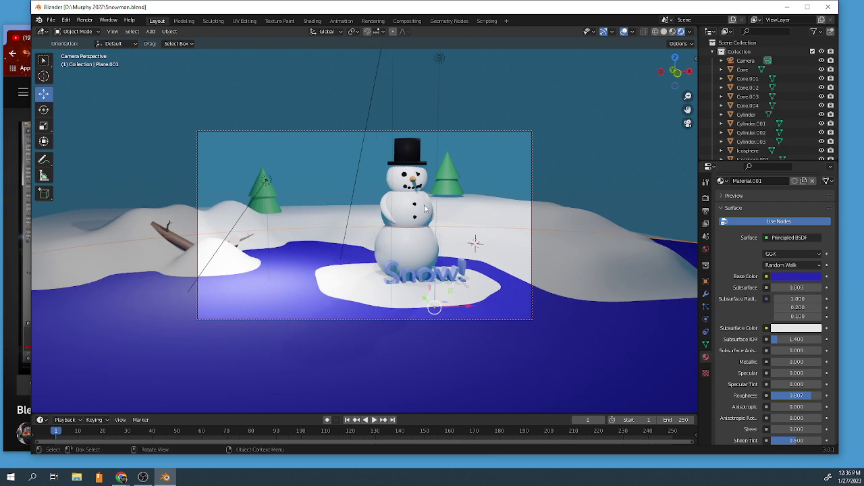
pyautogui.scroll(-1, 385, 214)
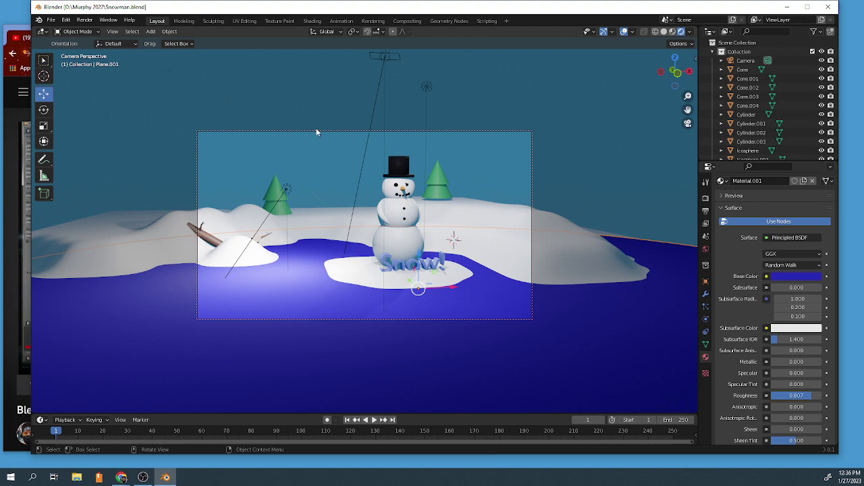
# Render the framed front view of the snowman scene and save the image as snow1.png in PNG format
pyautogui.press('F12')
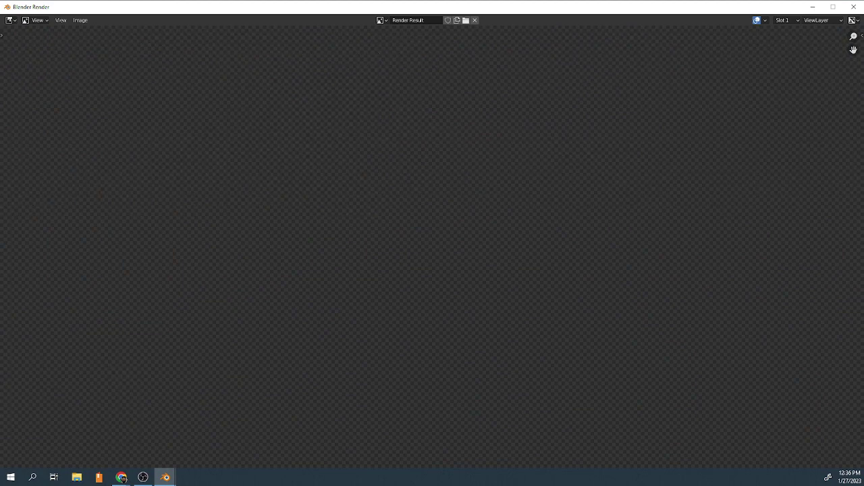
pyautogui.scroll(-3, 430, 193)
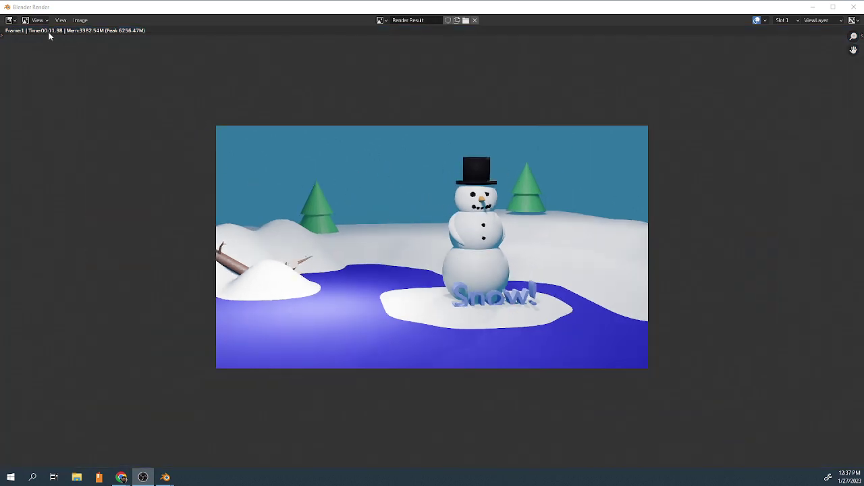
pyautogui.click(79, 24)
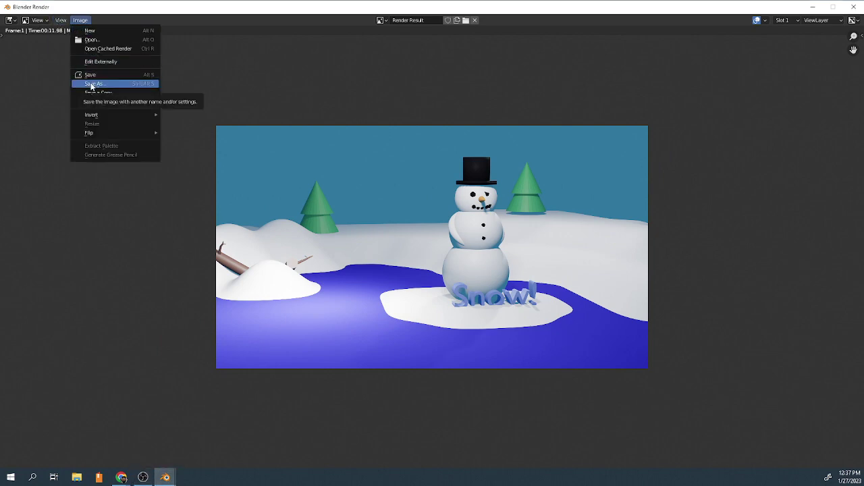
pyautogui.click(92, 84)
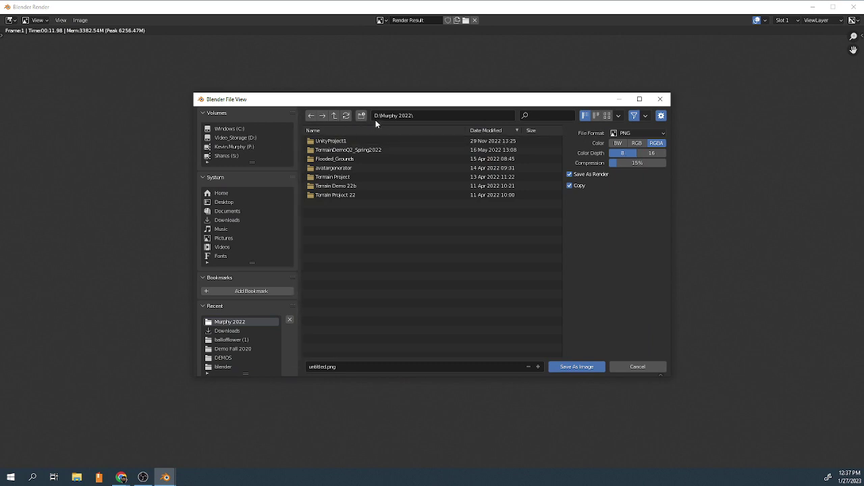
pyautogui.click(326, 369)
pyautogui.moveTo(325, 369); pyautogui.dragTo(299, 371)
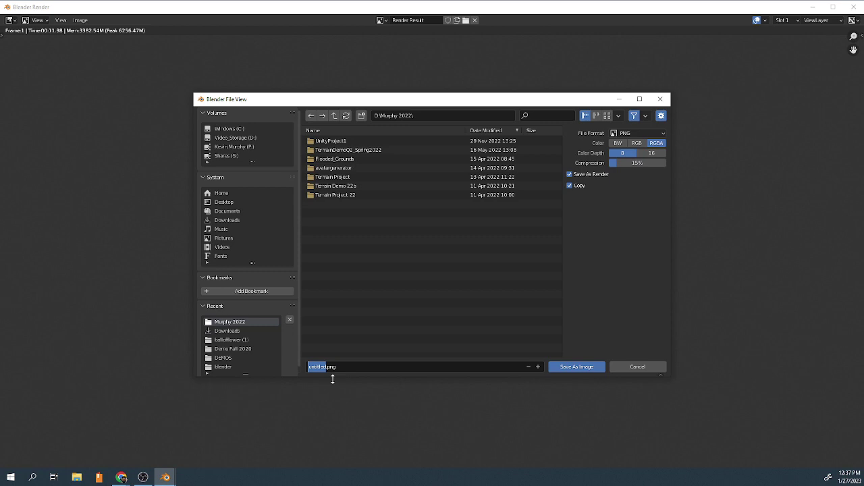
pyautogui.write('snow1')
pyautogui.click(579, 368)
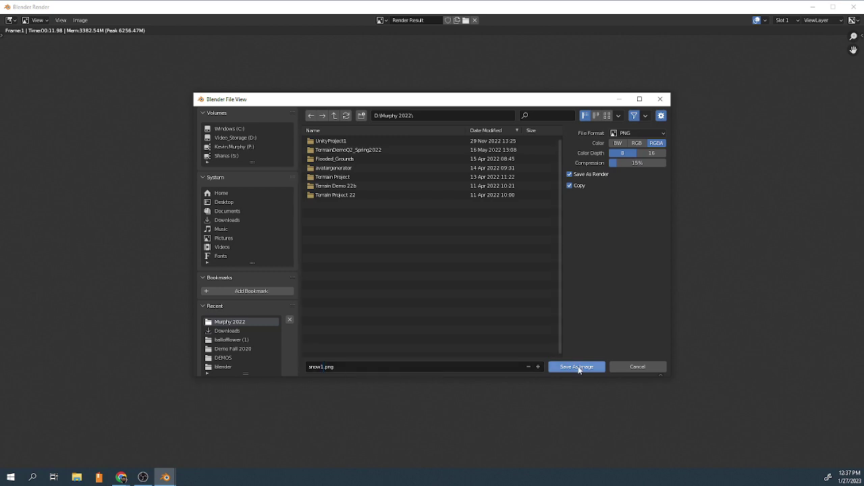
pyautogui.click(578, 368)
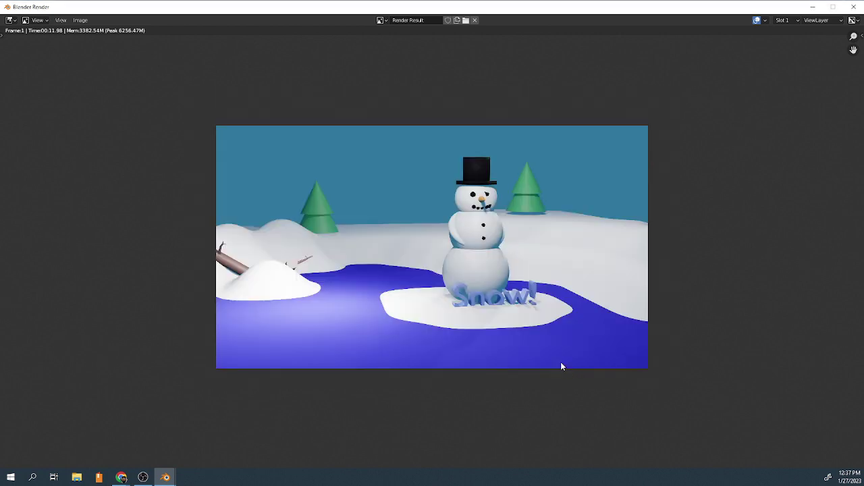
# Close the render window and reframe the camera to a closer, angled view of the snowman and the "Snow!" text
pyautogui.moveTo(630, 10); pyautogui.dragTo(558, 60)
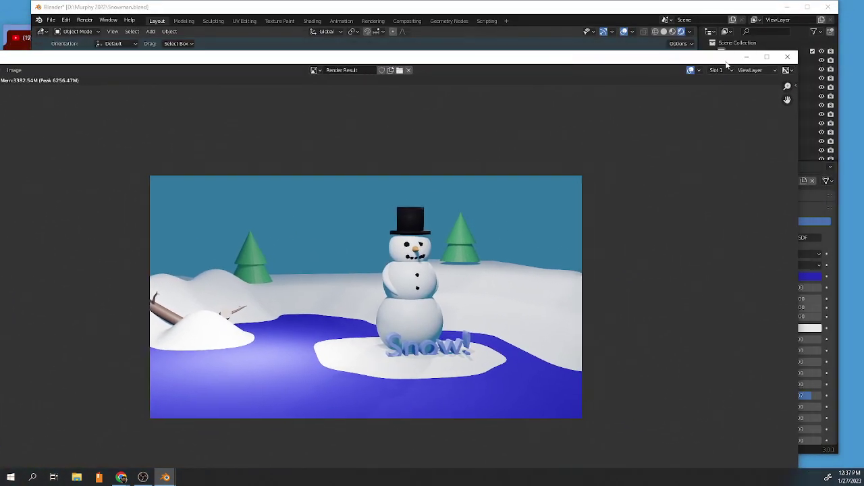
pyautogui.click(786, 60)
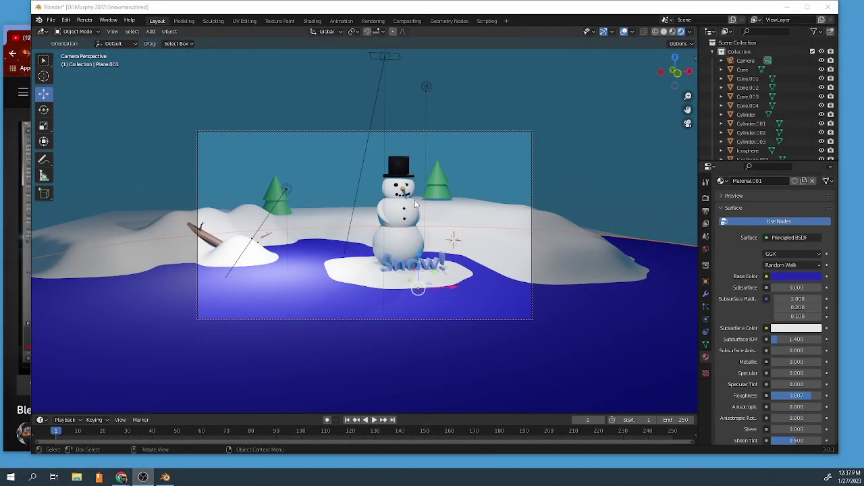
pyautogui.moveTo(415, 207); pyautogui.dragTo(429, 200, button='middle')
pyautogui.scroll(8, 425, 200)
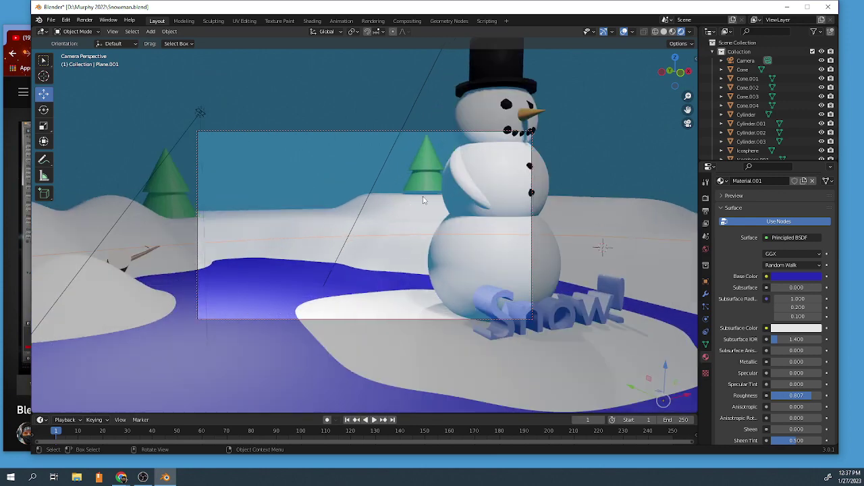
pyautogui.moveTo(422, 199); pyautogui.dragTo(334, 221, button='middle')
pyautogui.scroll(-5, 311, 193)
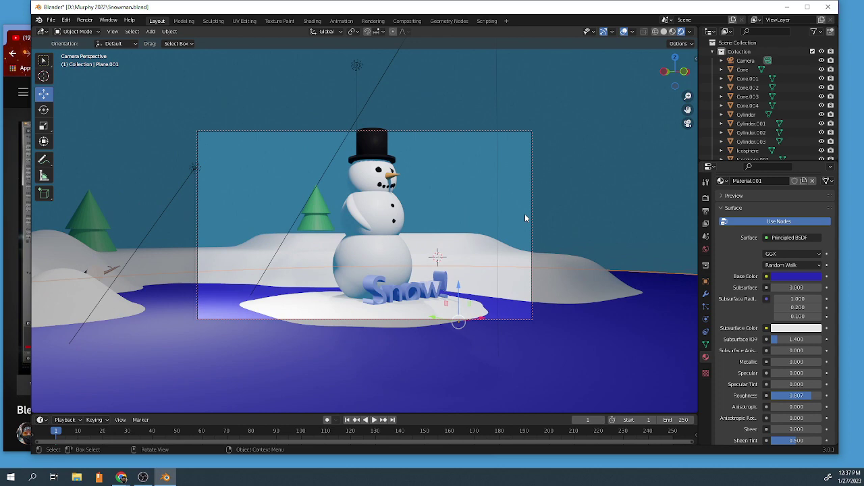
# Render the closer snowman view and save the image as snow2.png beside the first render
pyautogui.press('F12')
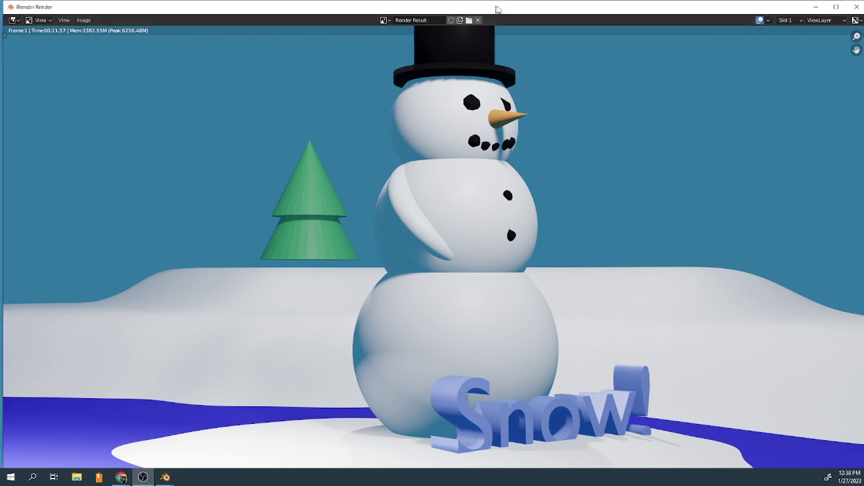
pyautogui.scroll(-2, 447, 180)
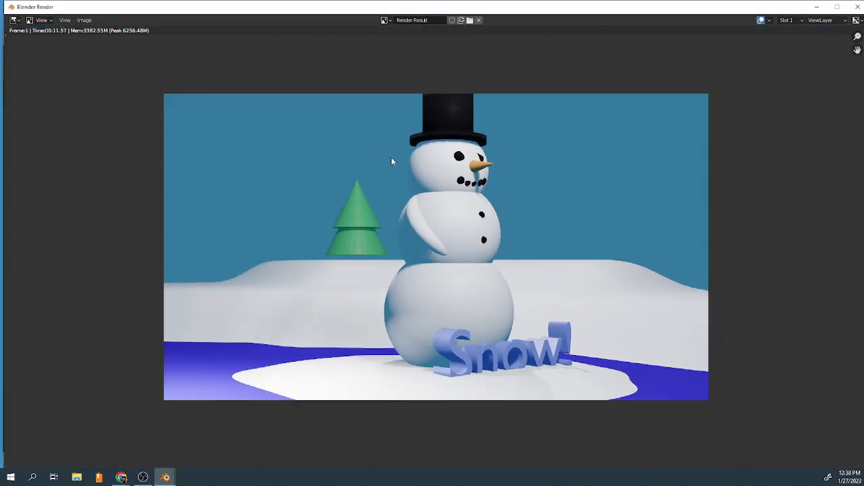
pyautogui.click(85, 20)
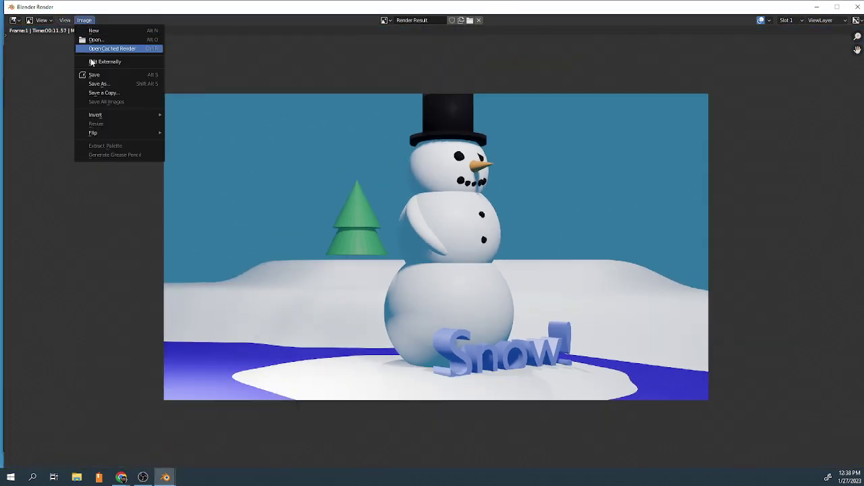
pyautogui.click(99, 84)
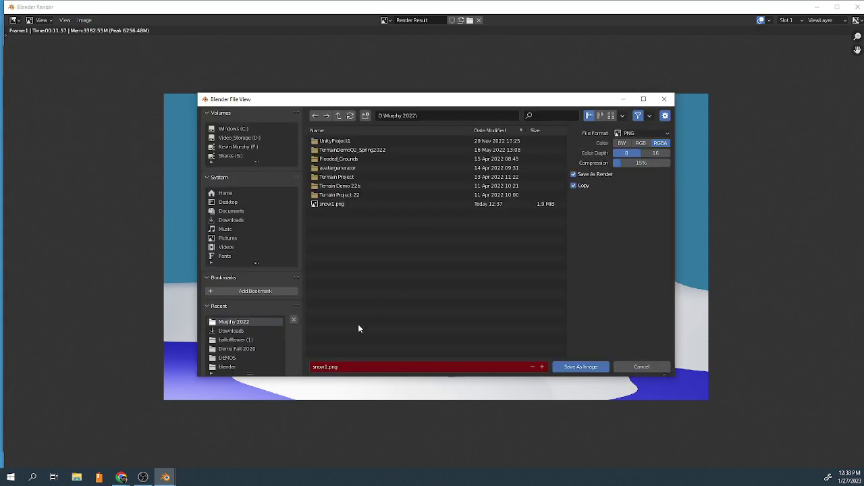
pyautogui.click(325, 366)
pyautogui.click(325, 367)
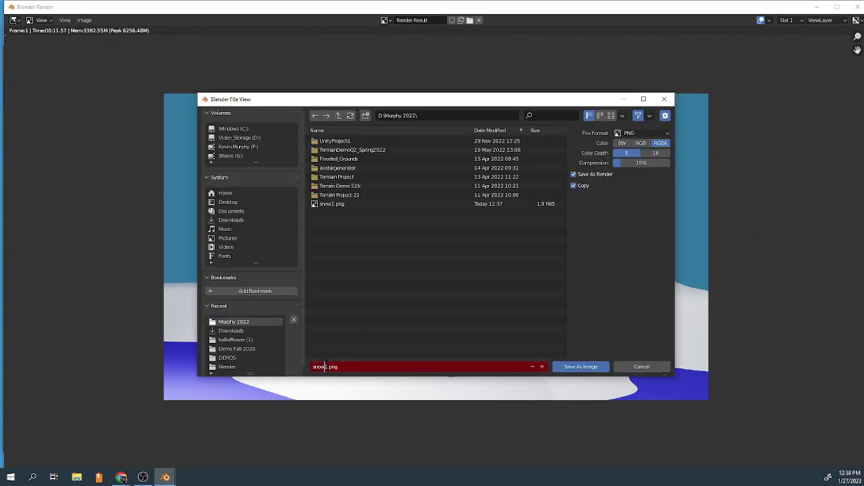
pyautogui.click(327, 367)
pyautogui.press('BackSpace')
pyautogui.write('2')
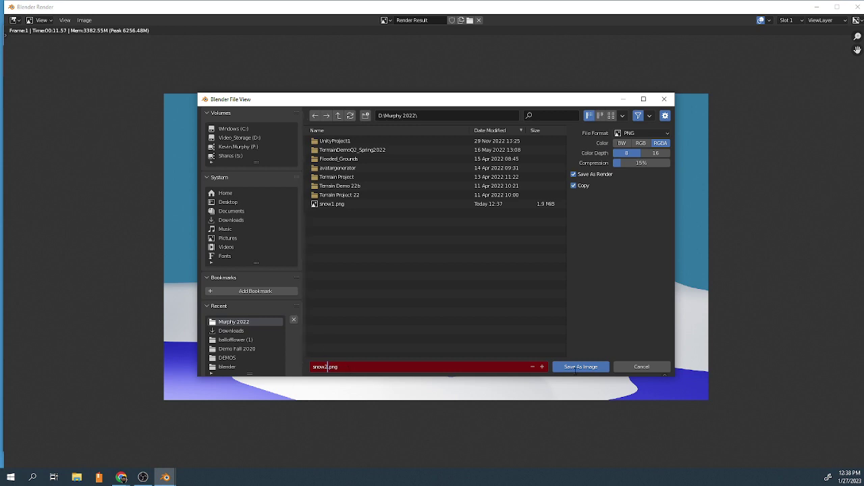
pyautogui.click(577, 369)
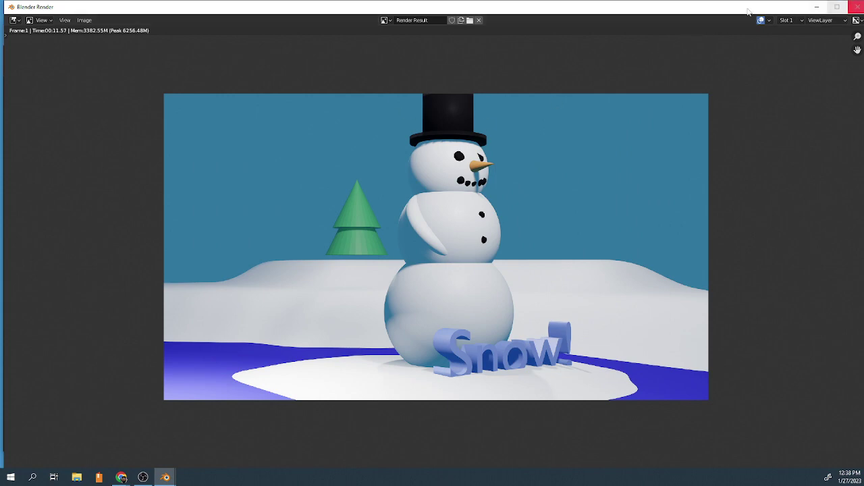
# Close the render window and pull the camera back from the snowman for a wider shot
pyautogui.moveTo(613, 7); pyautogui.dragTo(559, 25)
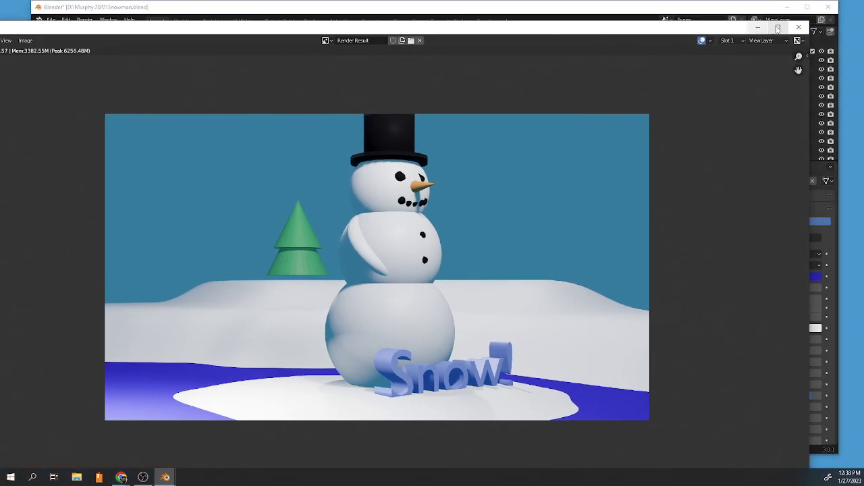
pyautogui.click(798, 27)
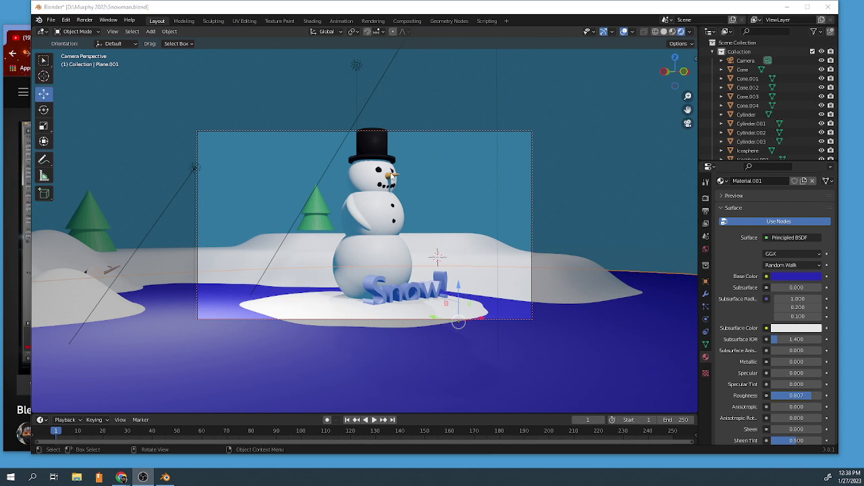
pyautogui.scroll(-3, 390, 175)
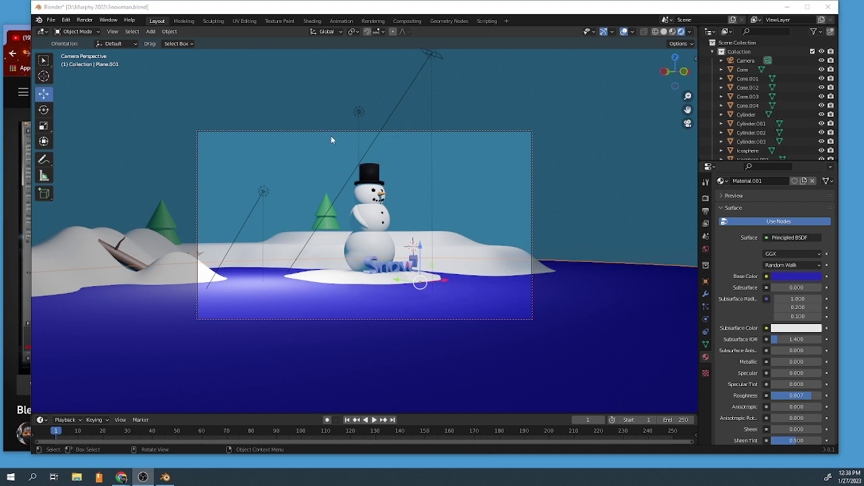
pyautogui.moveTo(338, 139)
pyautogui.mouseDown(button='middle')
pyautogui.moveTo(361, 137)
pyautogui.moveTo(338, 139)
pyautogui.mouseUp(button='middle')
# Compare the free view with the camera view, and reframe the camera to a raised wide view of the snowman, trees, logs and large snow hill
pyautogui.press('KP_0')
pyautogui.press('KP_0')
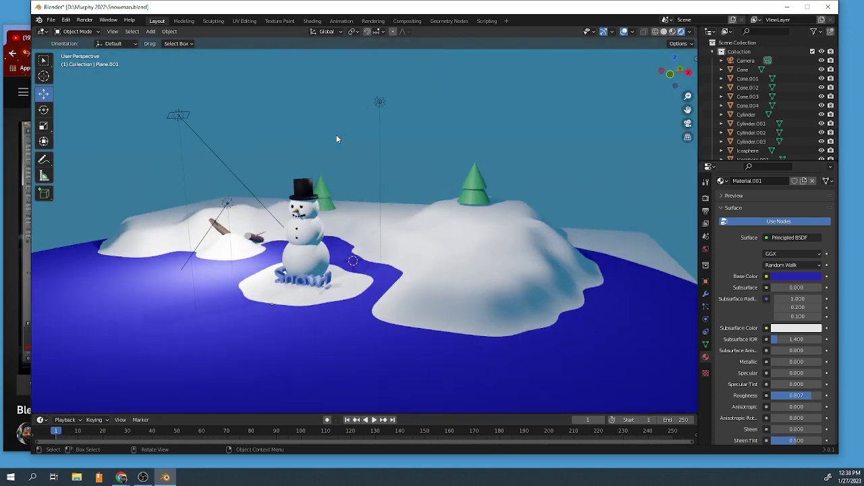
pyautogui.press('KP_0')
pyautogui.press('KP_0')
pyautogui.scroll(4, 336, 139)
pyautogui.moveTo(332, 165); pyautogui.dragTo(376, 175, button='middle')
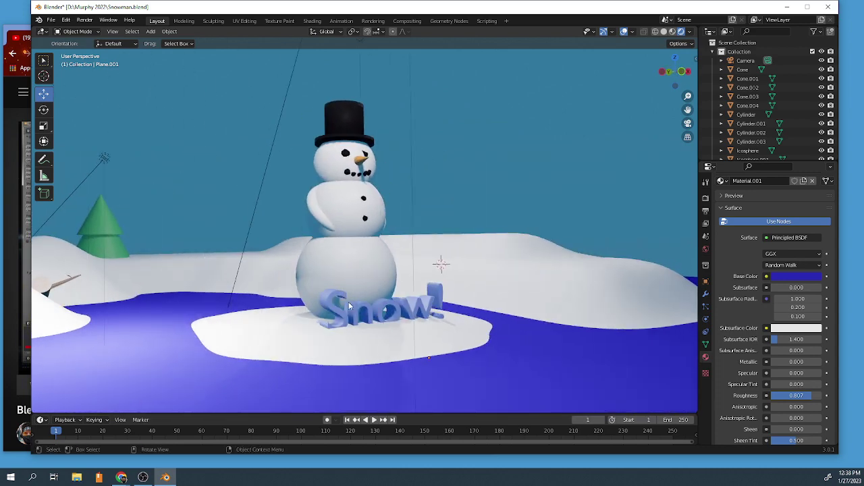
pyautogui.press('KP_0')
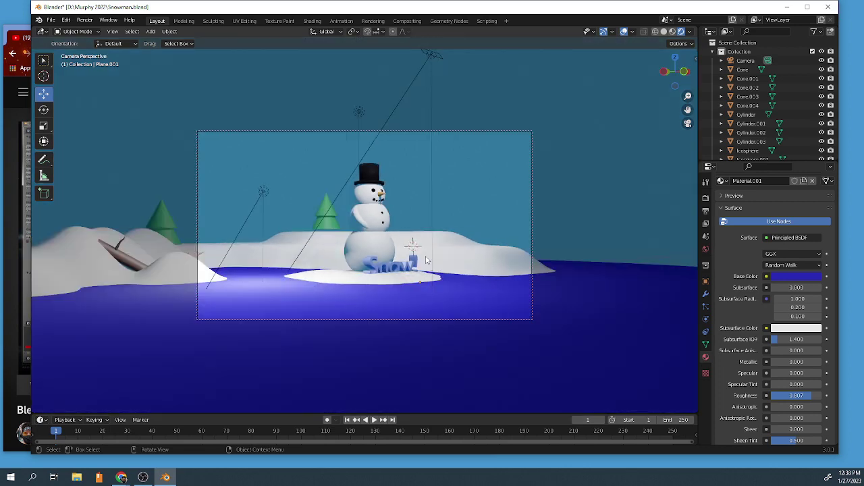
pyautogui.moveTo(350, 296); pyautogui.dragTo(369, 270, button='middle')
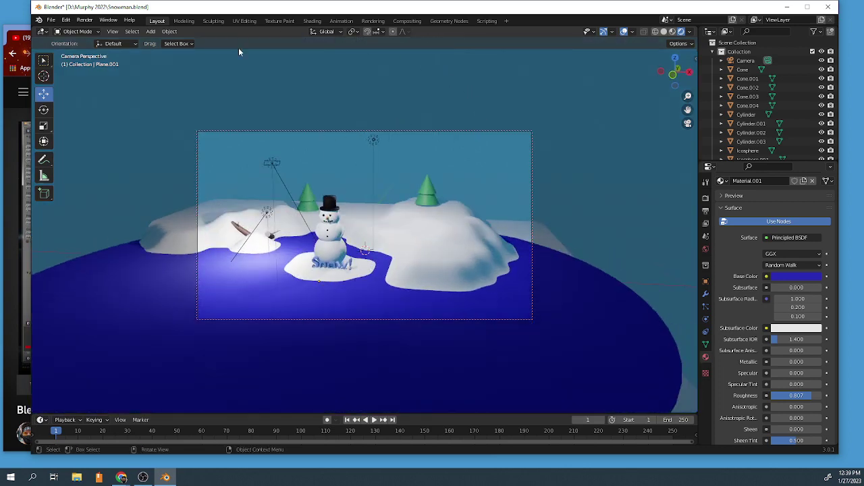
# Render the raised wide view of the scene and save the image as snow3.png in the same folder
pyautogui.press('F12')
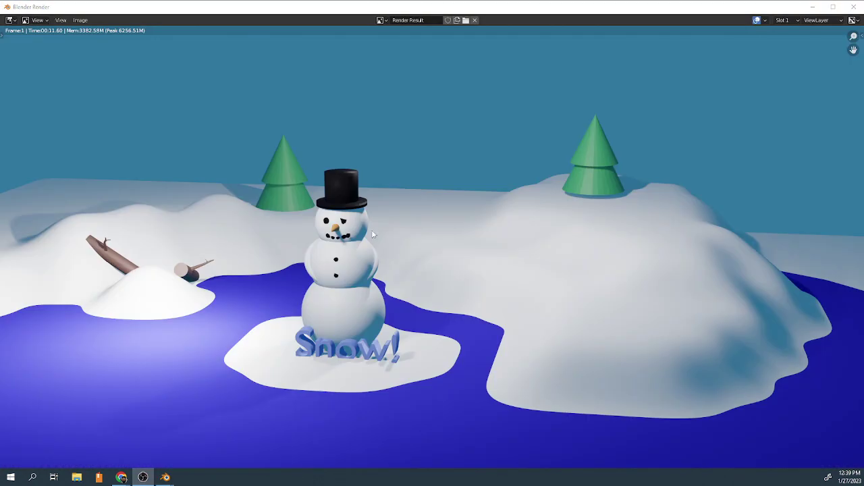
pyautogui.click(80, 19)
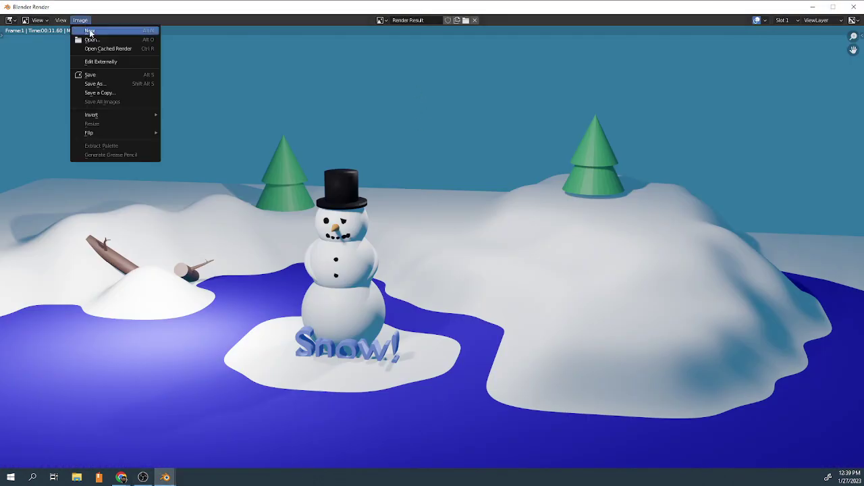
pyautogui.click(96, 74)
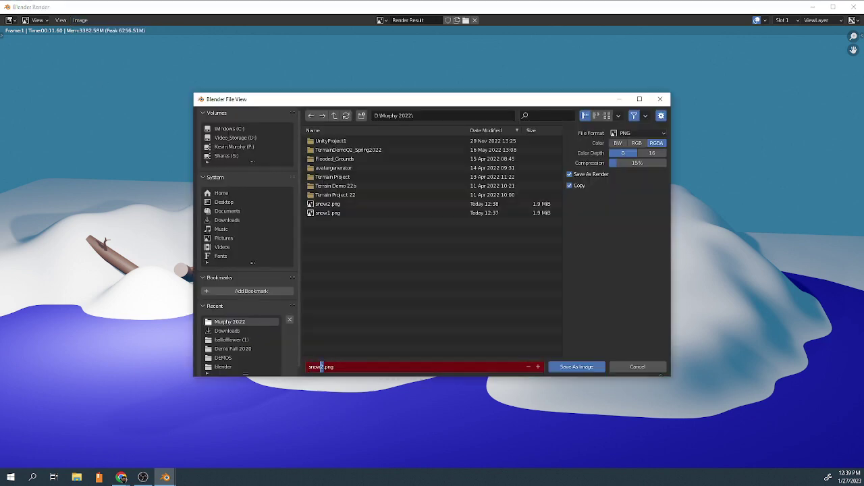
pyautogui.click(325, 366)
pyautogui.press('BackSpace')
pyautogui.write('3')
pyautogui.click(569, 366)
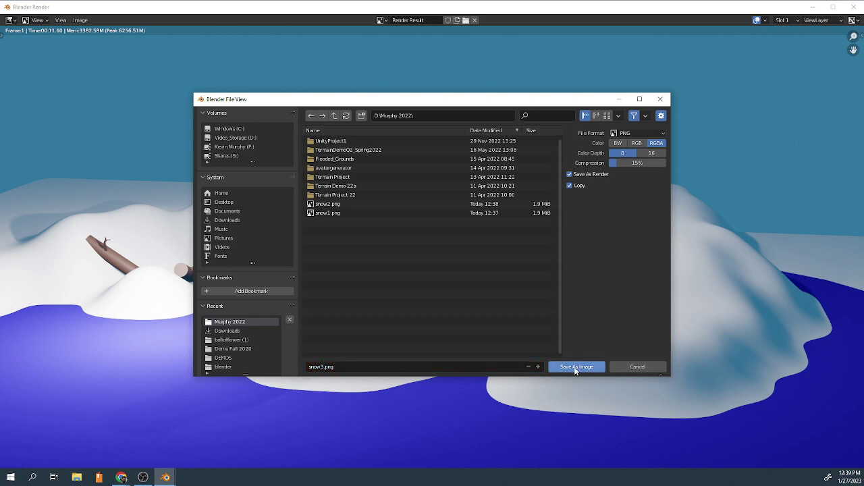
pyautogui.click(569, 366)
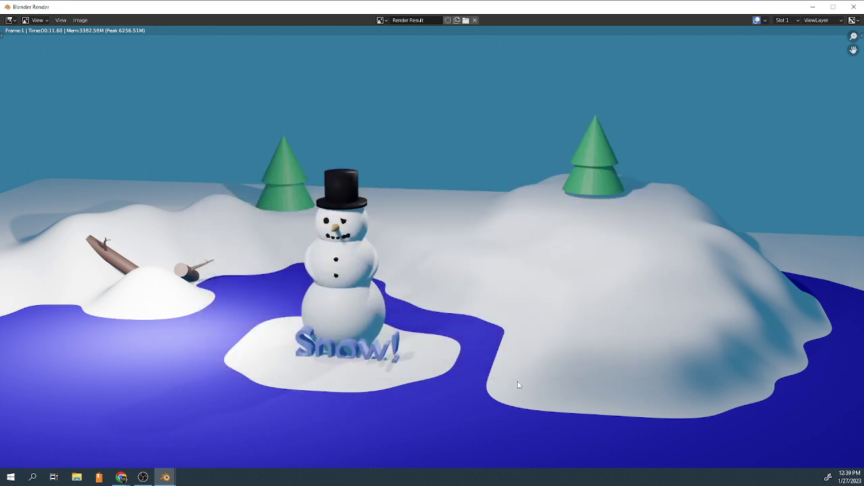